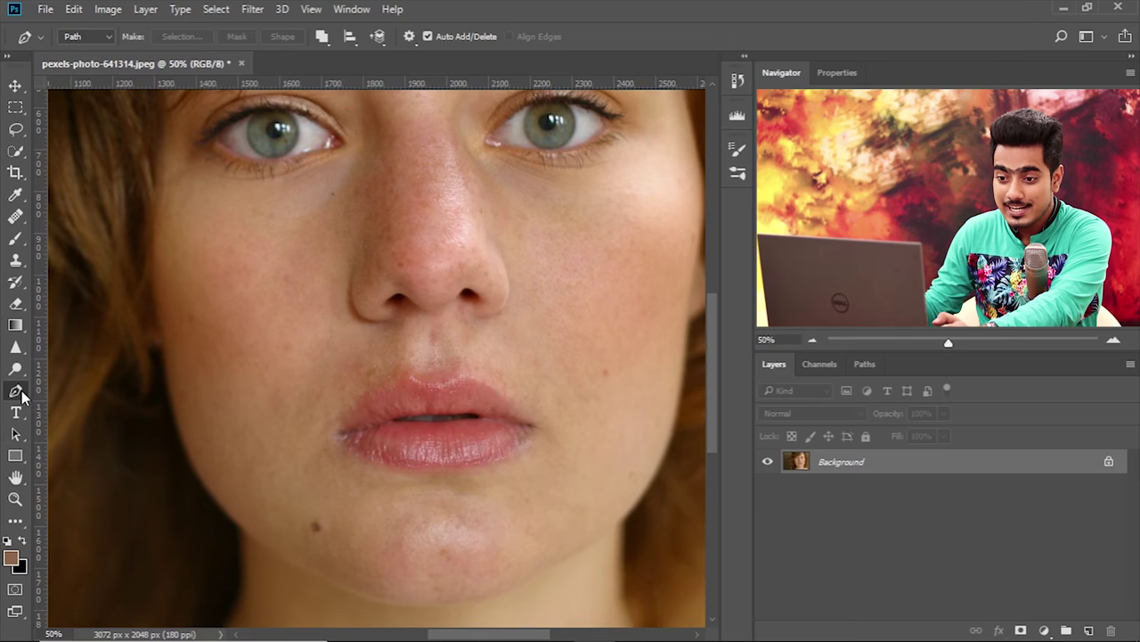
# Start a Pen tool path at the left mouth corner, extending a curve along the upper lip to its left peak.
pyautogui.rightClick(16, 390)
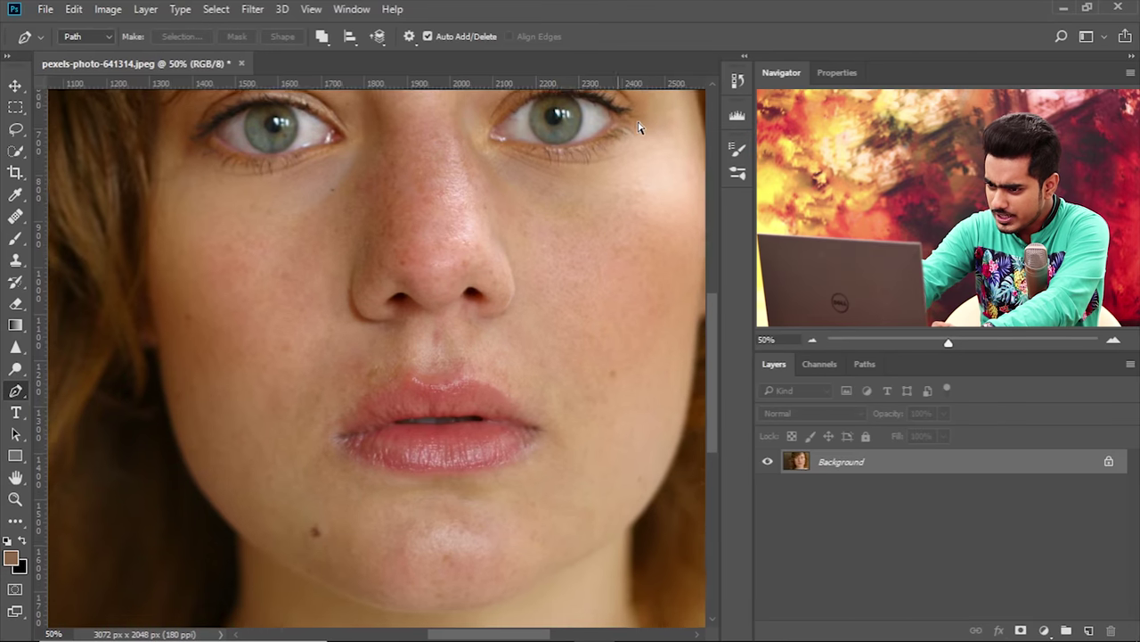
pyautogui.hotkey('ctrl', '+')
pyautogui.hotkey('ctrl', '+')
pyautogui.hotkey('ctrl', '+')
pyautogui.hotkey('ctrl', '-')
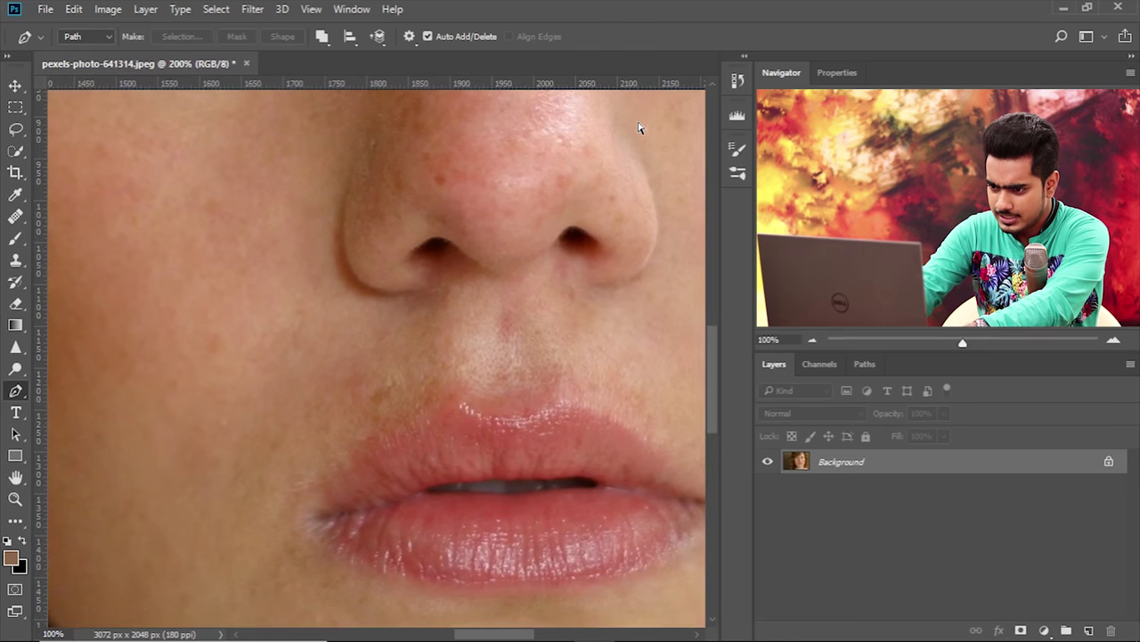
pyautogui.moveTo(556, 323); pyautogui.dragTo(490, 270)
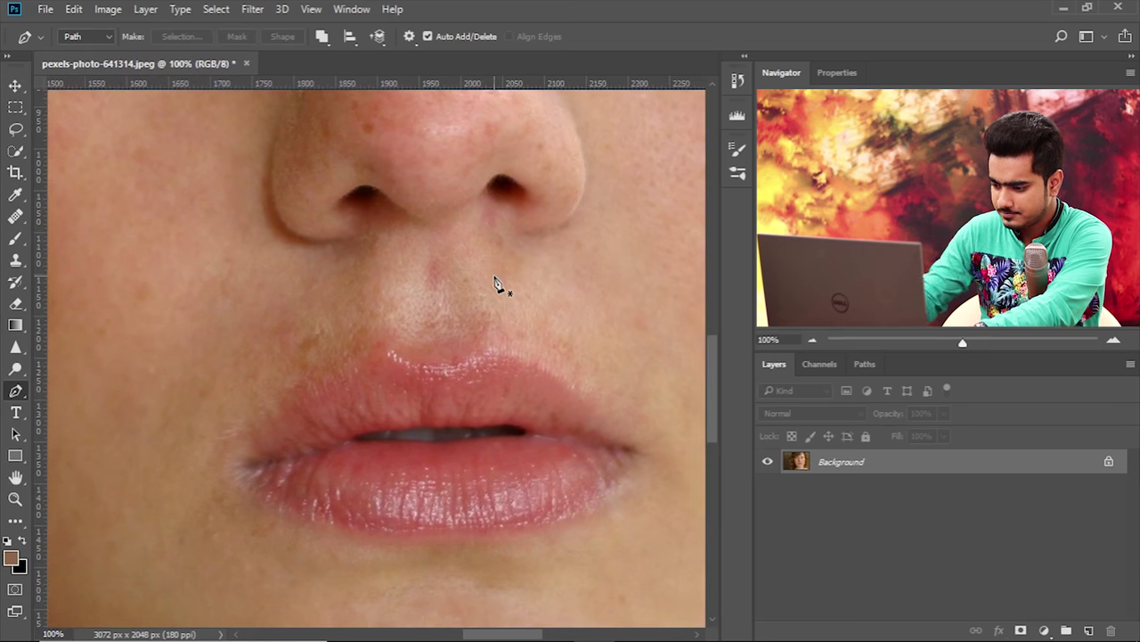
pyautogui.hotkey('ctrl', '+')
pyautogui.hotkey('ctrl', '+')
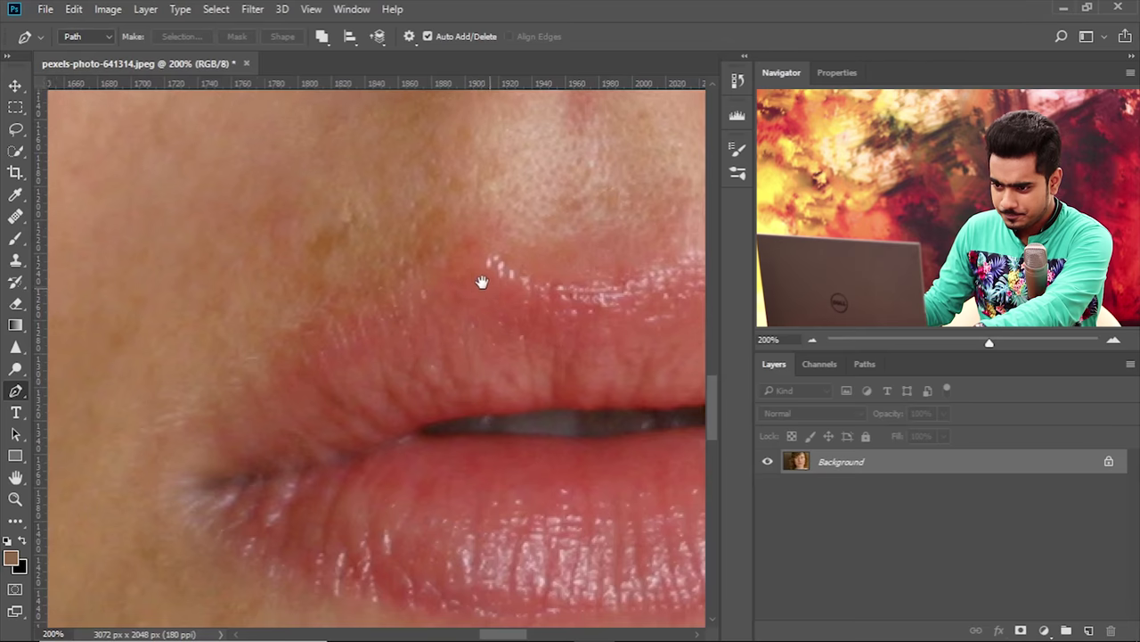
pyautogui.moveTo(265, 447); pyautogui.dragTo(287, 423)
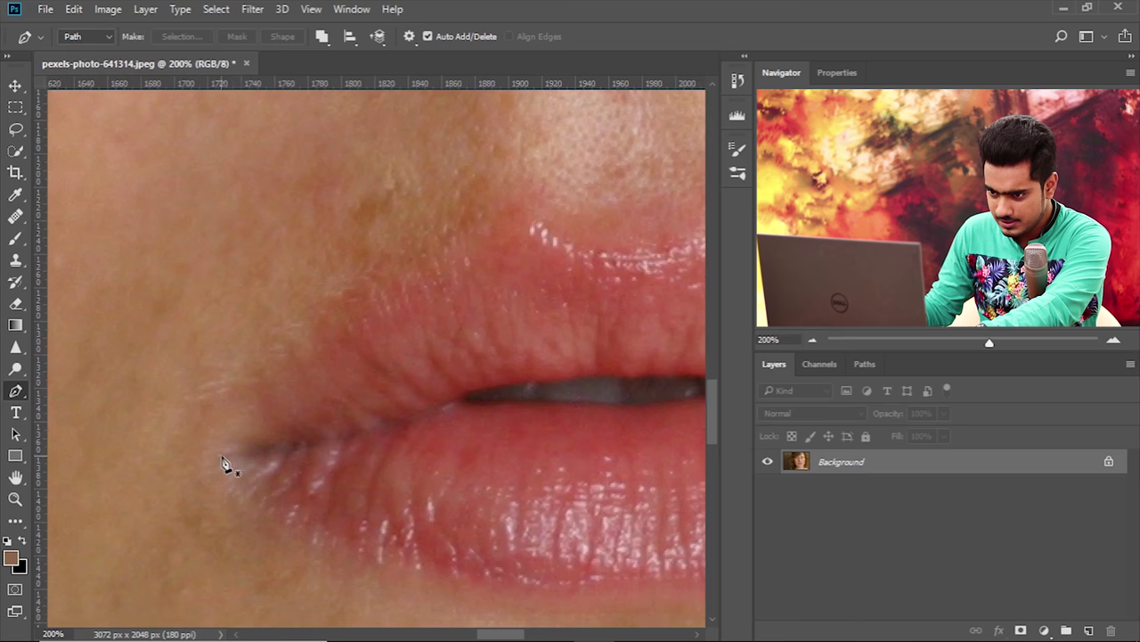
pyautogui.moveTo(223, 454); pyautogui.dragTo(230, 411)
pyautogui.moveTo(349, 333); pyautogui.dragTo(287, 377)
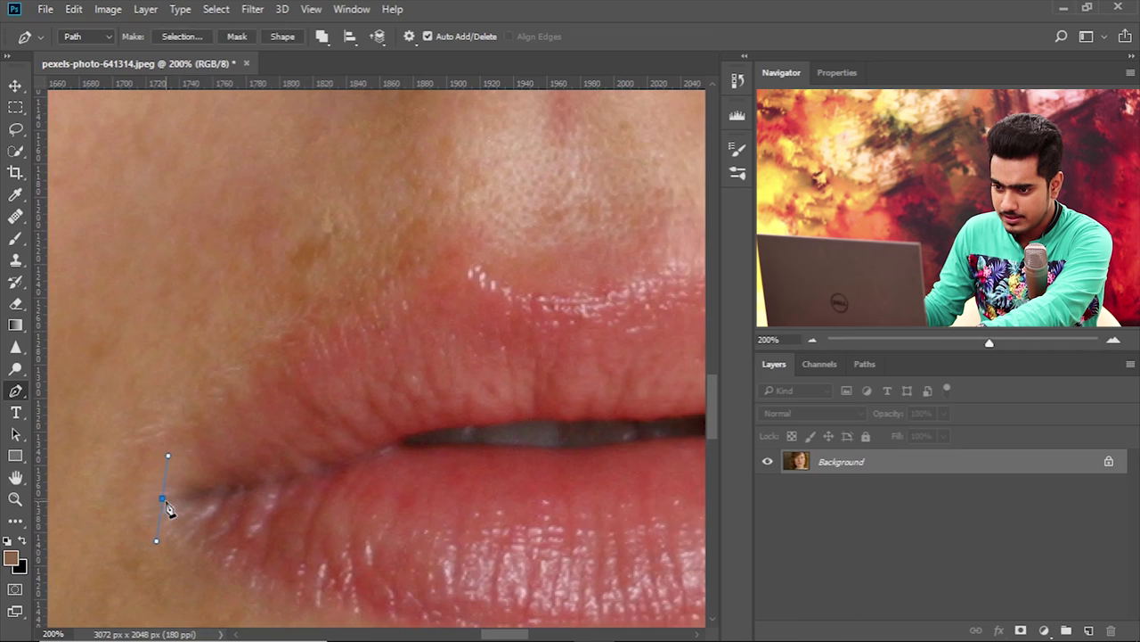
pyautogui.moveTo(465, 290); pyautogui.dragTo(455, 300)
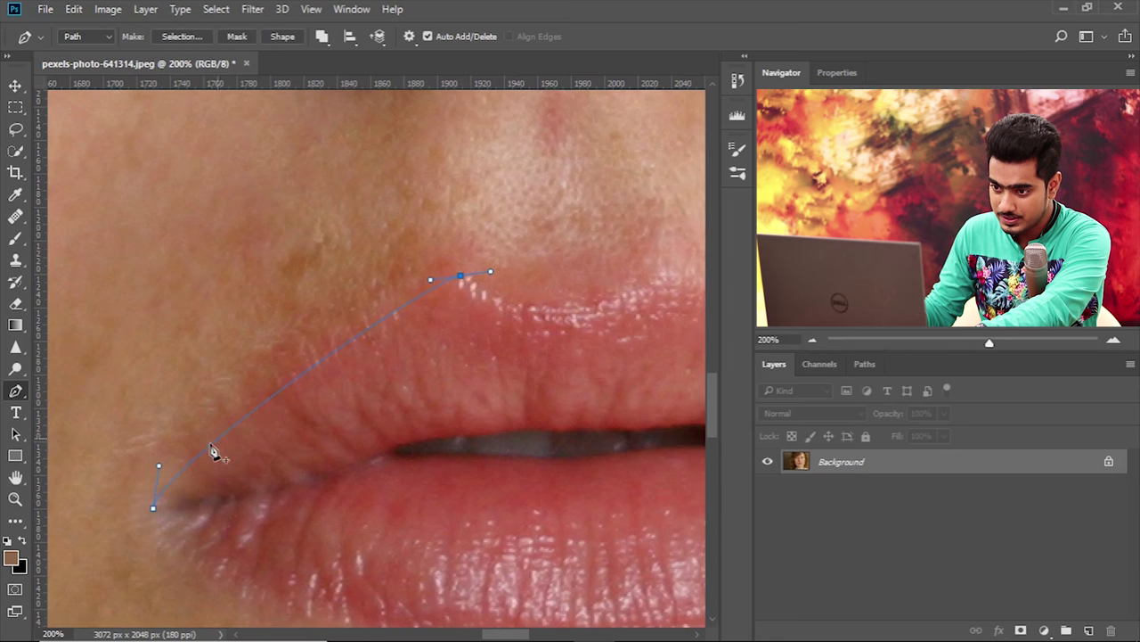
# Continue the path through the cupid's bow dip and right peak of the upper lip to the right mouth corner.
pyautogui.moveTo(371, 331); pyautogui.dragTo(289, 345)
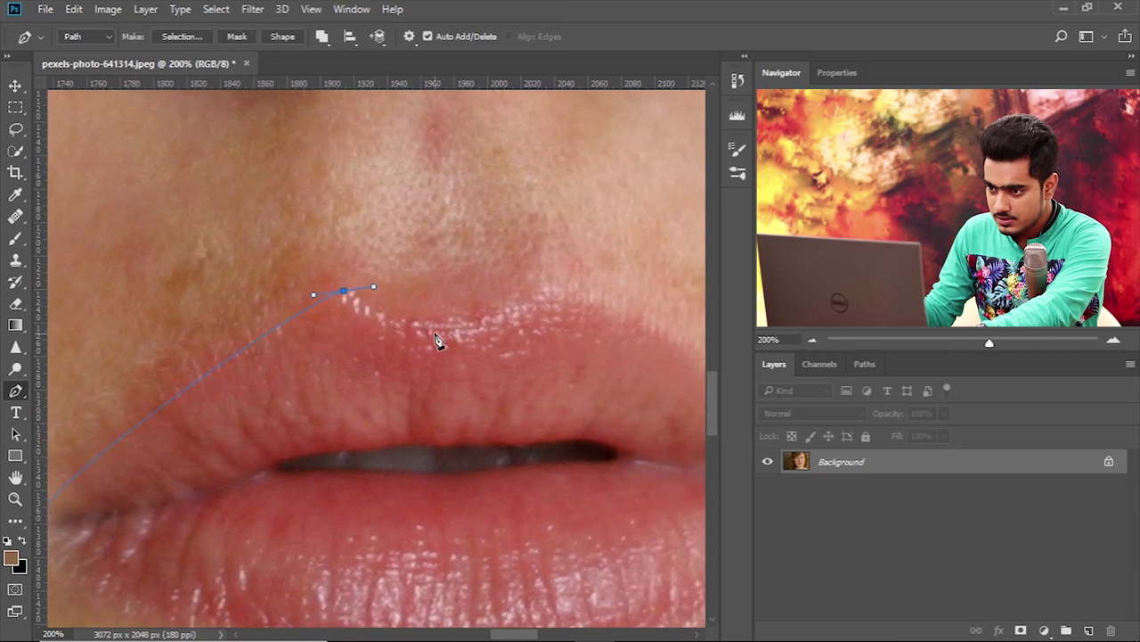
pyautogui.moveTo(466, 322); pyautogui.dragTo(368, 337)
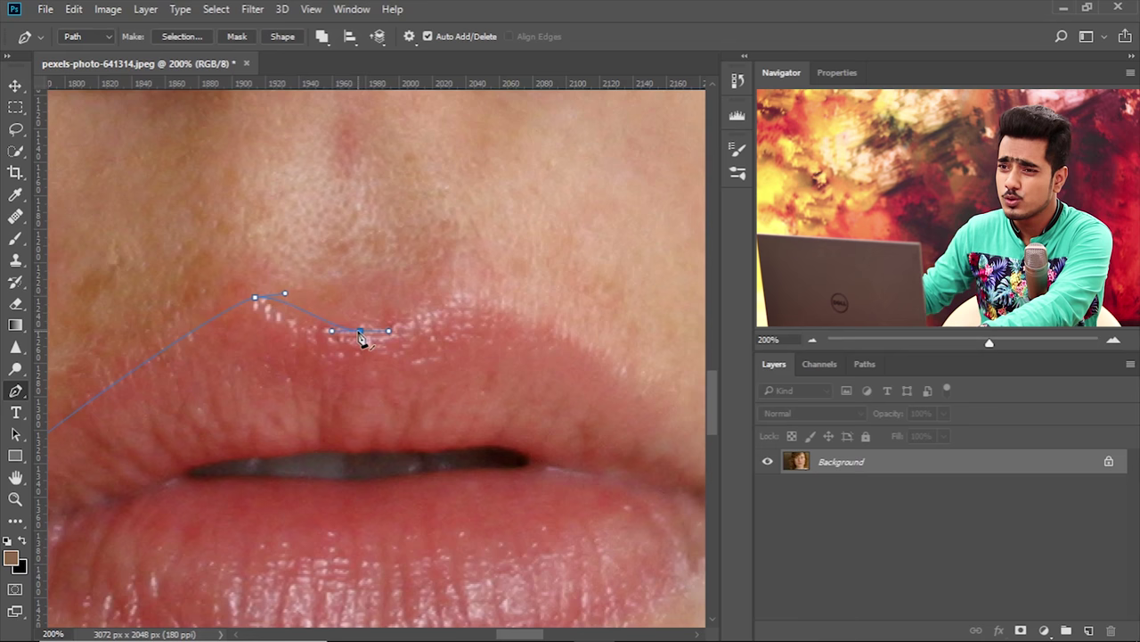
pyautogui.moveTo(361, 338); pyautogui.dragTo(336, 340)
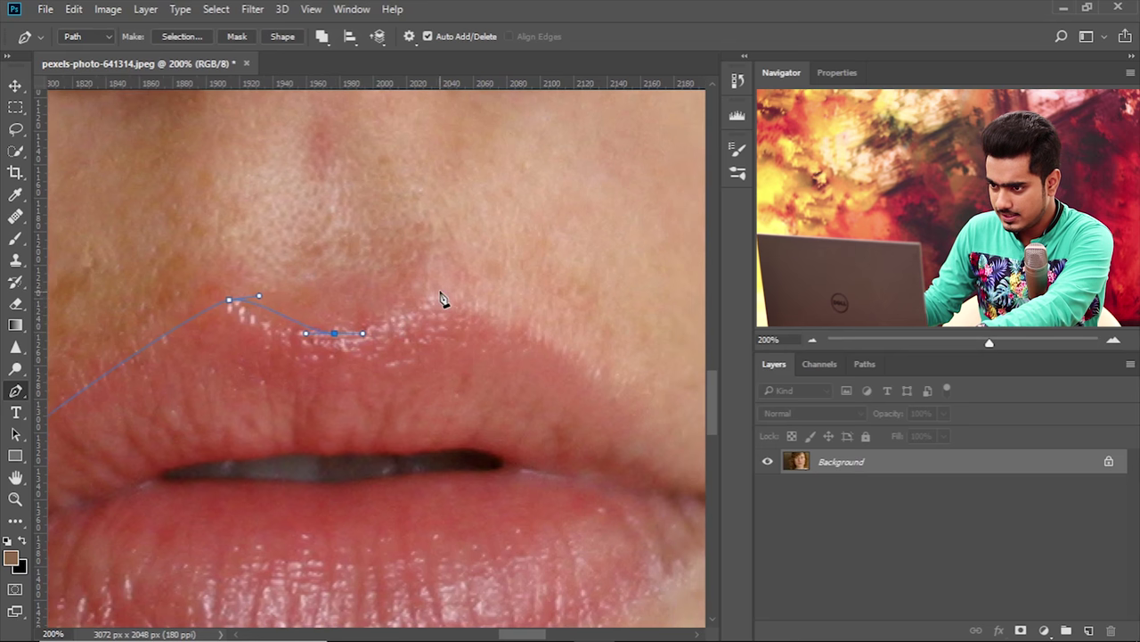
pyautogui.moveTo(437, 290); pyautogui.dragTo(463, 287)
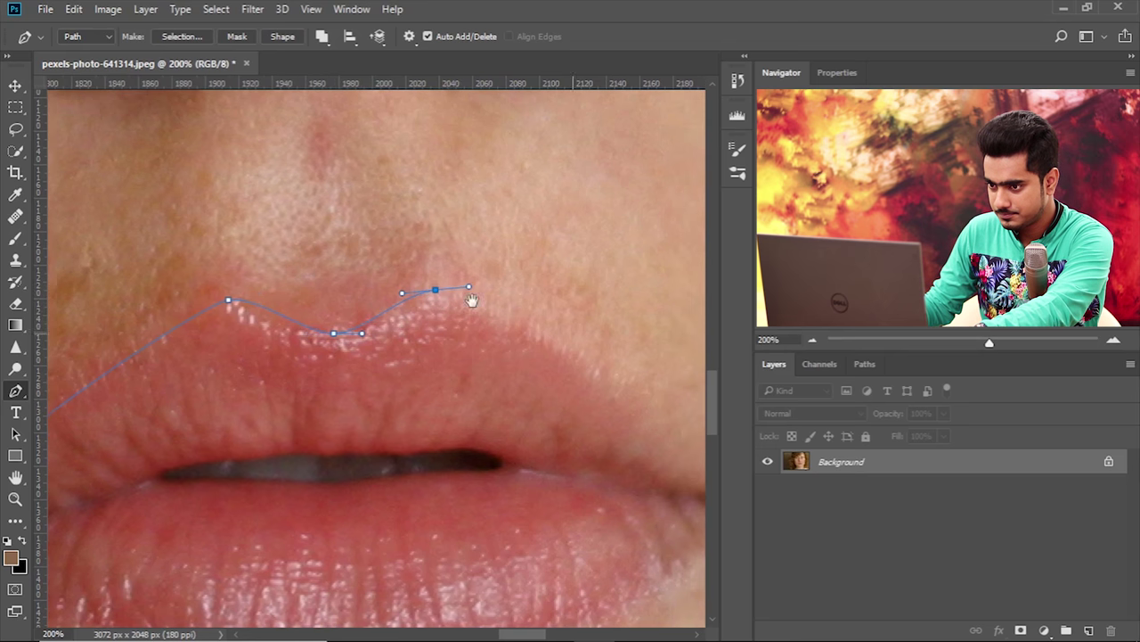
pyautogui.moveTo(599, 364); pyautogui.dragTo(433, 308)
pyautogui.moveTo(555, 441); pyautogui.dragTo(573, 490)
# Trace the lower lip's edge back to the left mouth corner and close the path there.
pyautogui.moveTo(488, 385); pyautogui.dragTo(560, 268)
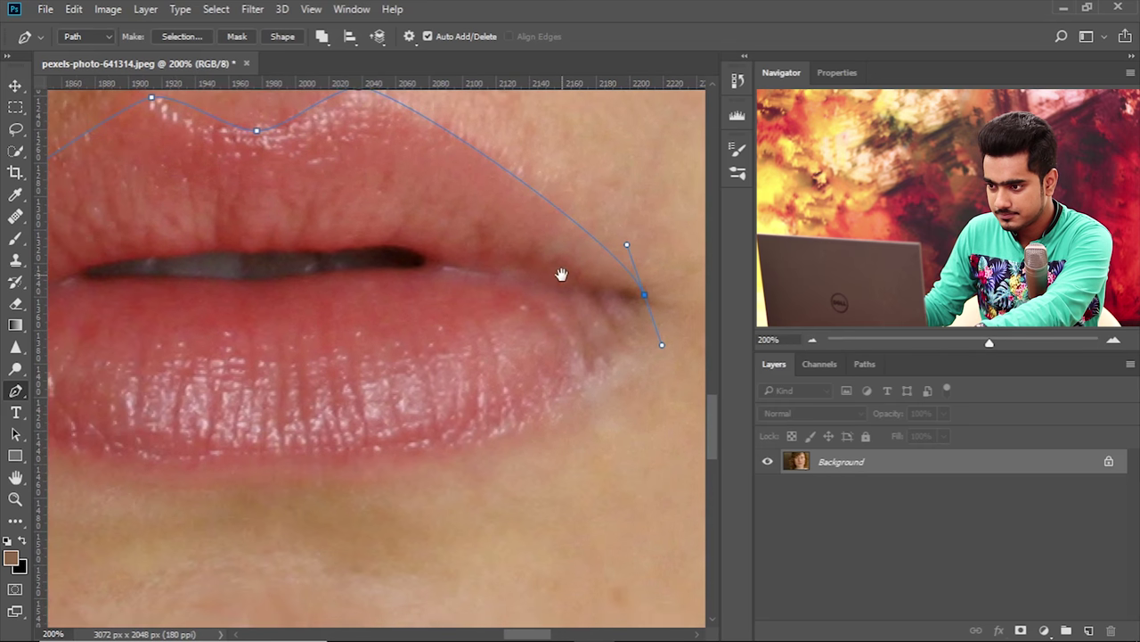
pyautogui.moveTo(481, 444); pyautogui.dragTo(466, 464)
pyautogui.click(375, 451)
pyautogui.moveTo(322, 456); pyautogui.dragTo(478, 448)
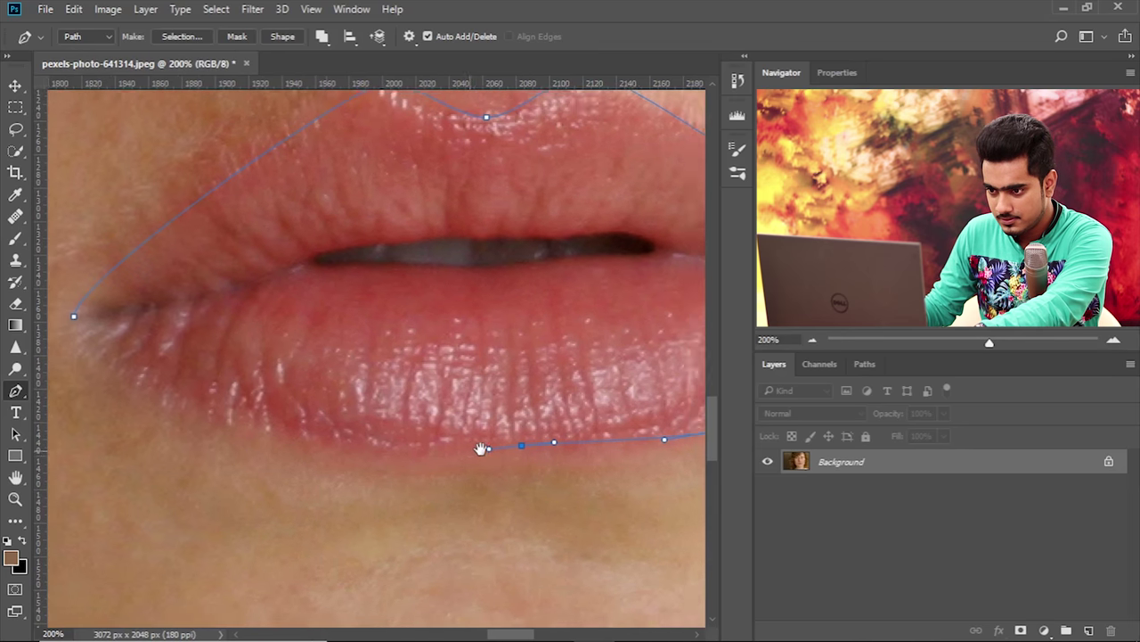
pyautogui.moveTo(369, 463); pyautogui.dragTo(358, 462)
pyautogui.moveTo(167, 366); pyautogui.dragTo(243, 363)
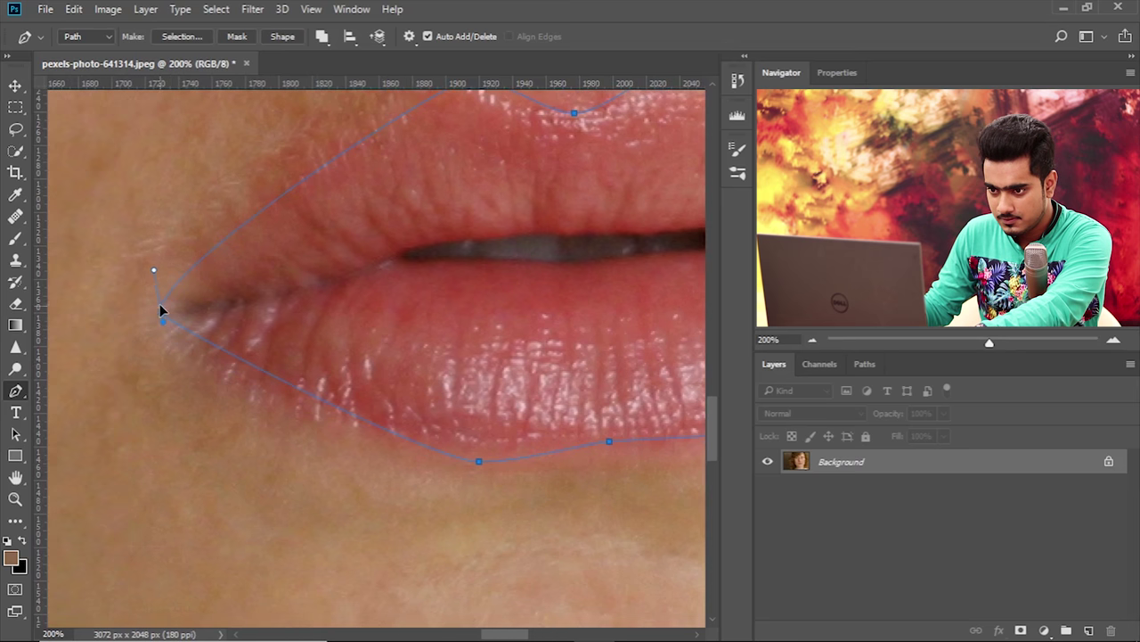
pyautogui.moveTo(155, 298); pyautogui.dragTo(166, 313)
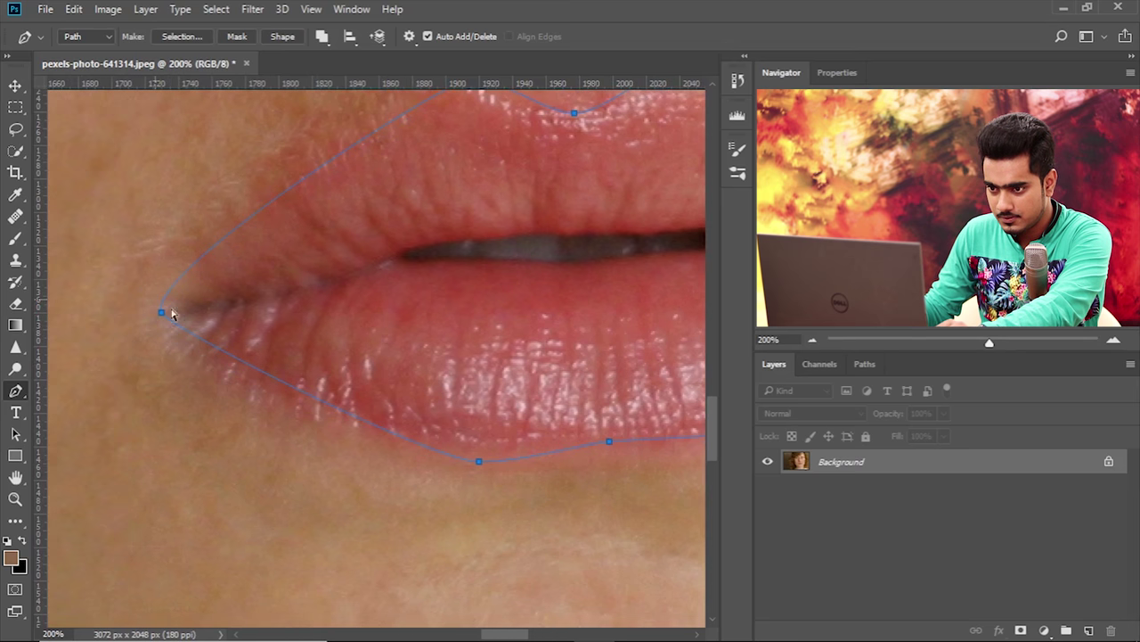
# Adjust the left mouth corner's direction handle so the curve follows the upper lip's edge.
pyautogui.moveTo(505, 311); pyautogui.dragTo(366, 407)
pyautogui.moveTo(455, 355); pyautogui.dragTo(523, 433)
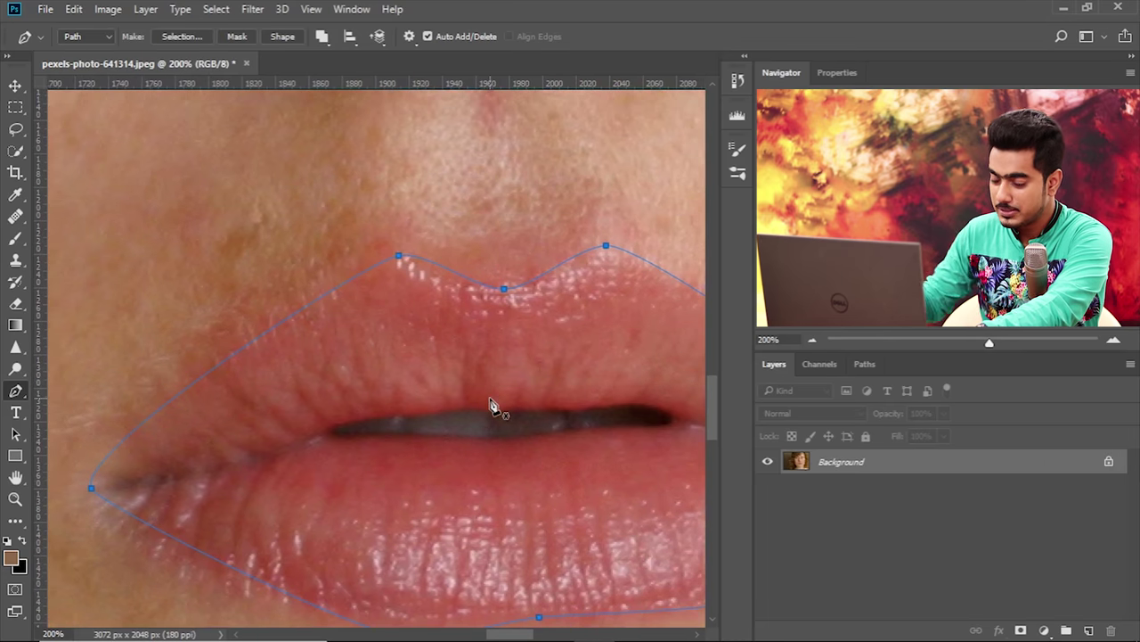
pyautogui.hotkey('ctrl', '+')
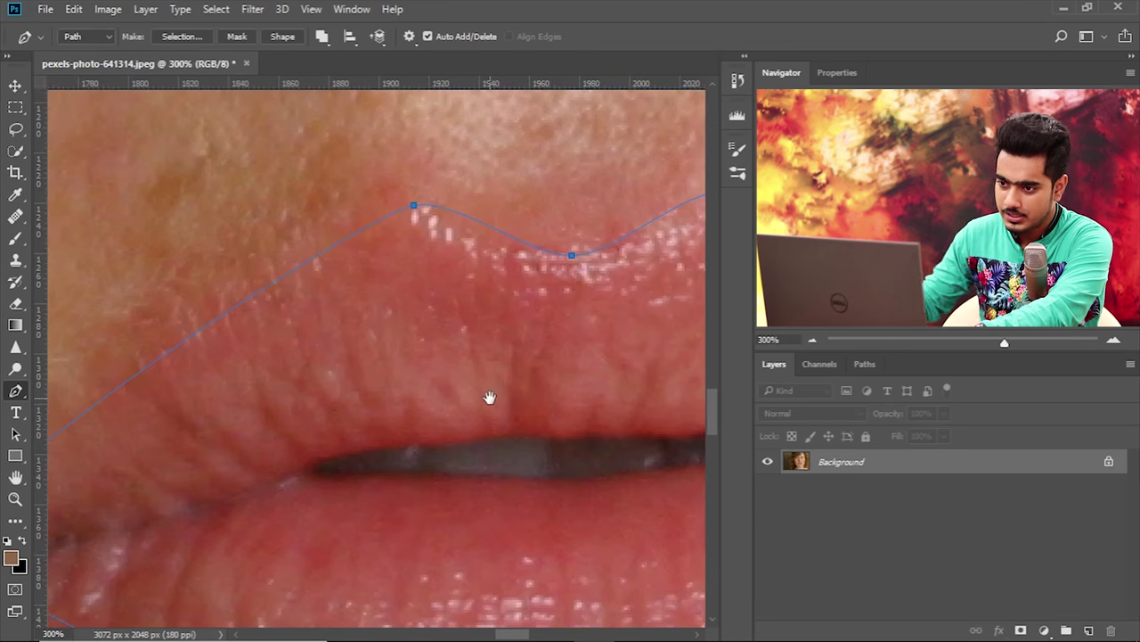
pyautogui.hscroll(-3, 247, 377)
pyautogui.hscroll(-1, 293, 344)
pyautogui.scroll(-1, 293, 344)
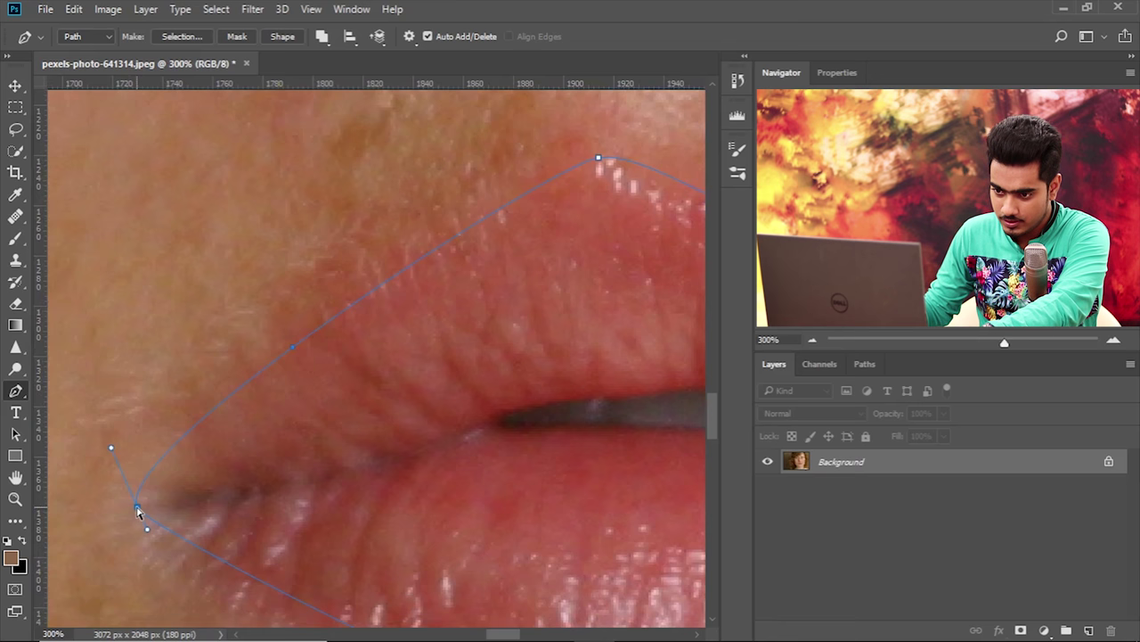
pyautogui.moveTo(110, 455); pyautogui.dragTo(157, 431)
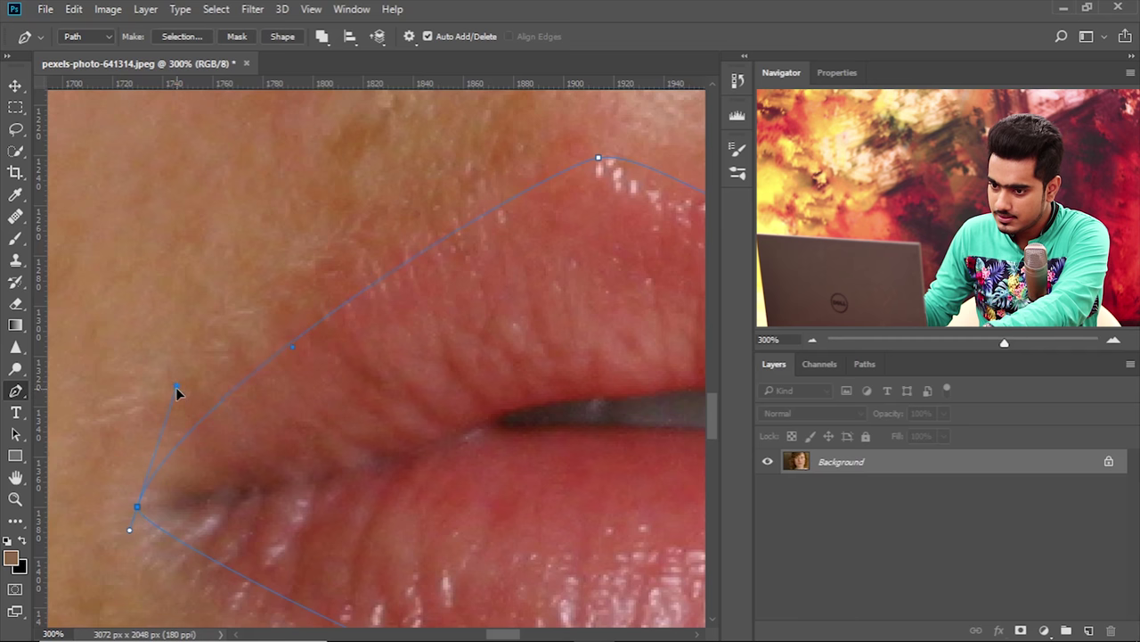
pyautogui.moveTo(165, 381); pyautogui.dragTo(163, 370)
# Reposition the anchor at the upper lip's left peak and angle its inner handle down toward the cupid's bow dip.
pyautogui.moveTo(459, 417); pyautogui.dragTo(174, 543)
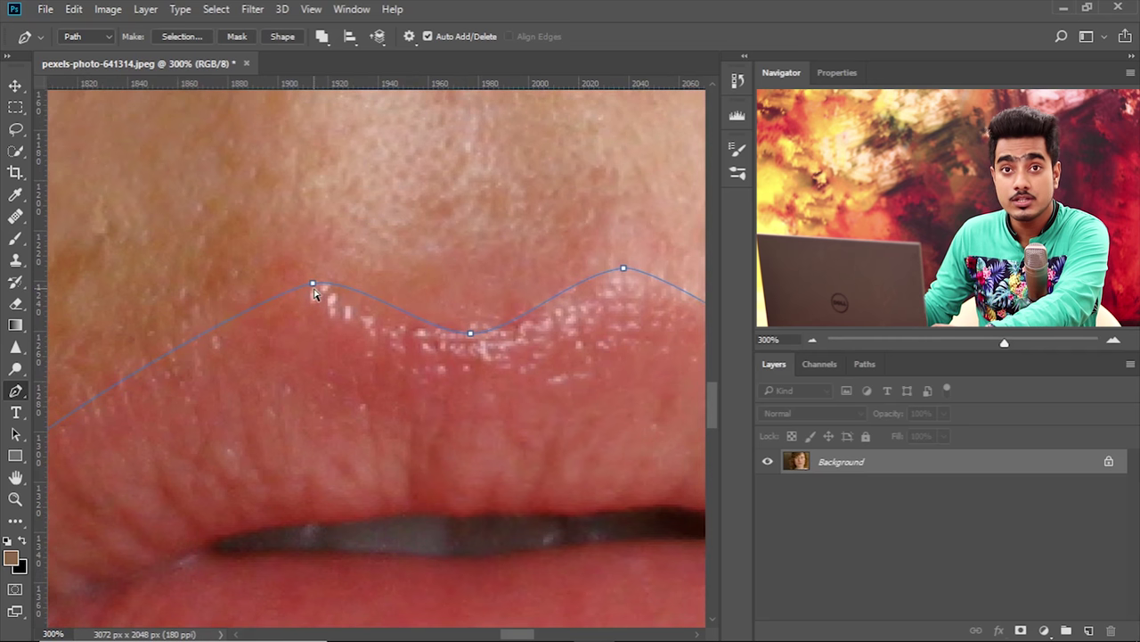
pyautogui.moveTo(355, 279)
pyautogui.mouseDown()
pyautogui.moveTo(371, 278)
pyautogui.moveTo(355, 280)
pyautogui.mouseUp()
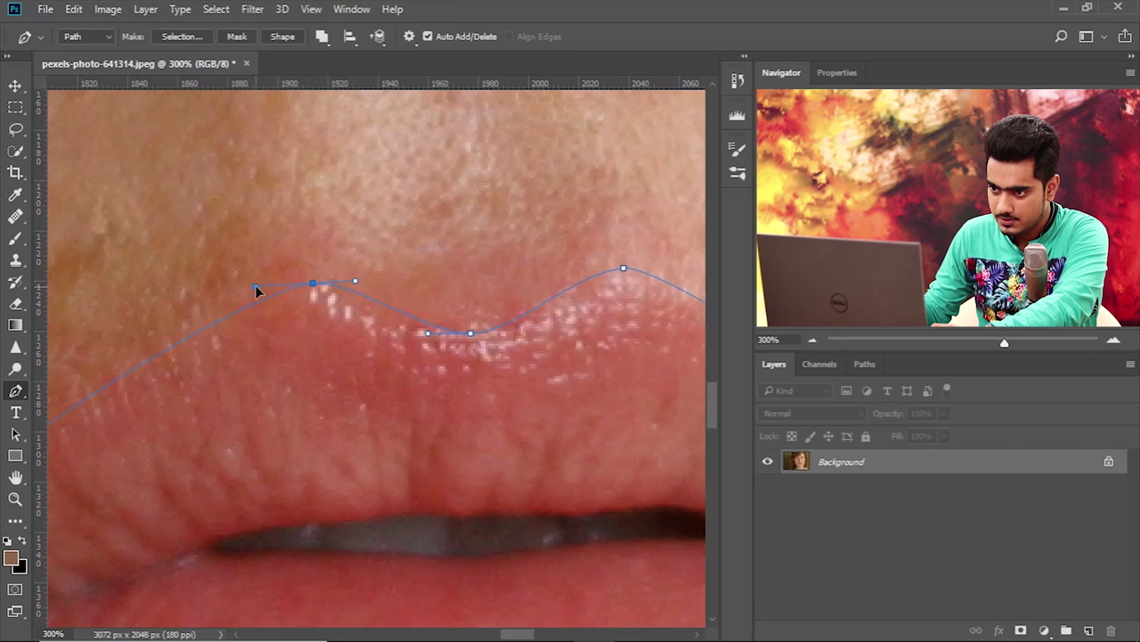
pyautogui.hscroll(4, 236, 292)
pyautogui.moveTo(231, 296); pyautogui.dragTo(230, 289)
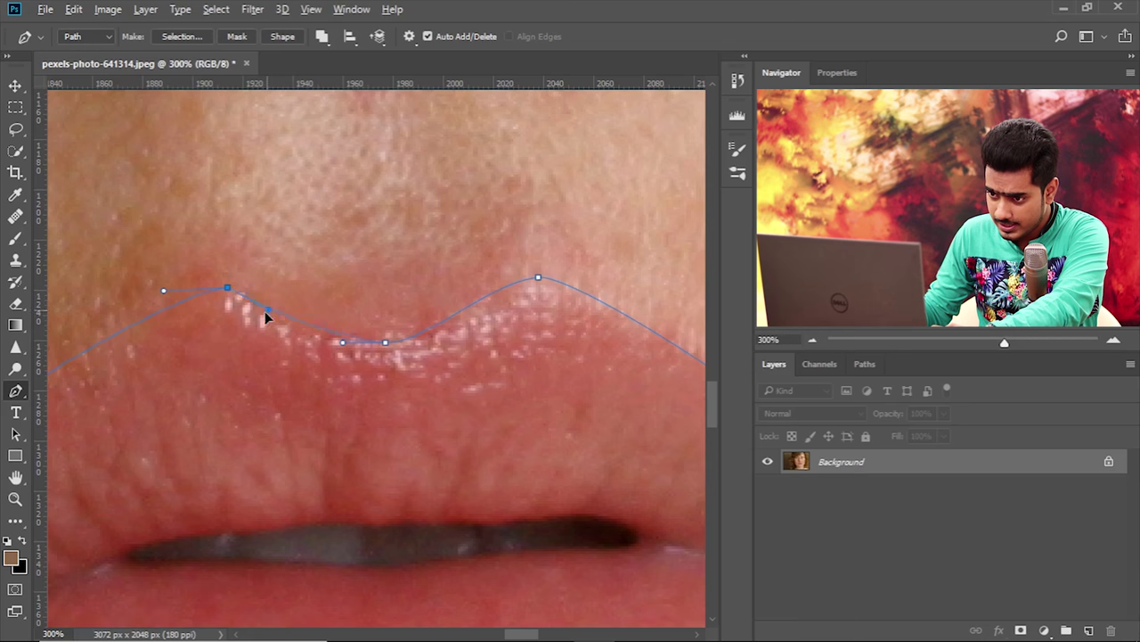
pyautogui.moveTo(265, 332); pyautogui.dragTo(283, 309)
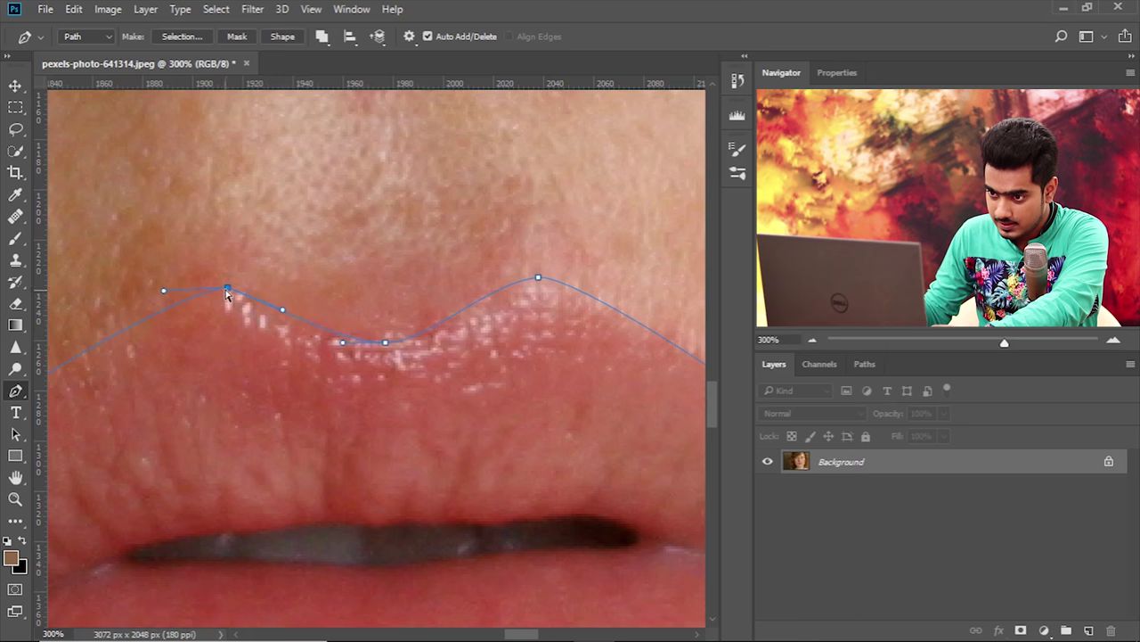
pyautogui.moveTo(227, 284); pyautogui.dragTo(232, 283)
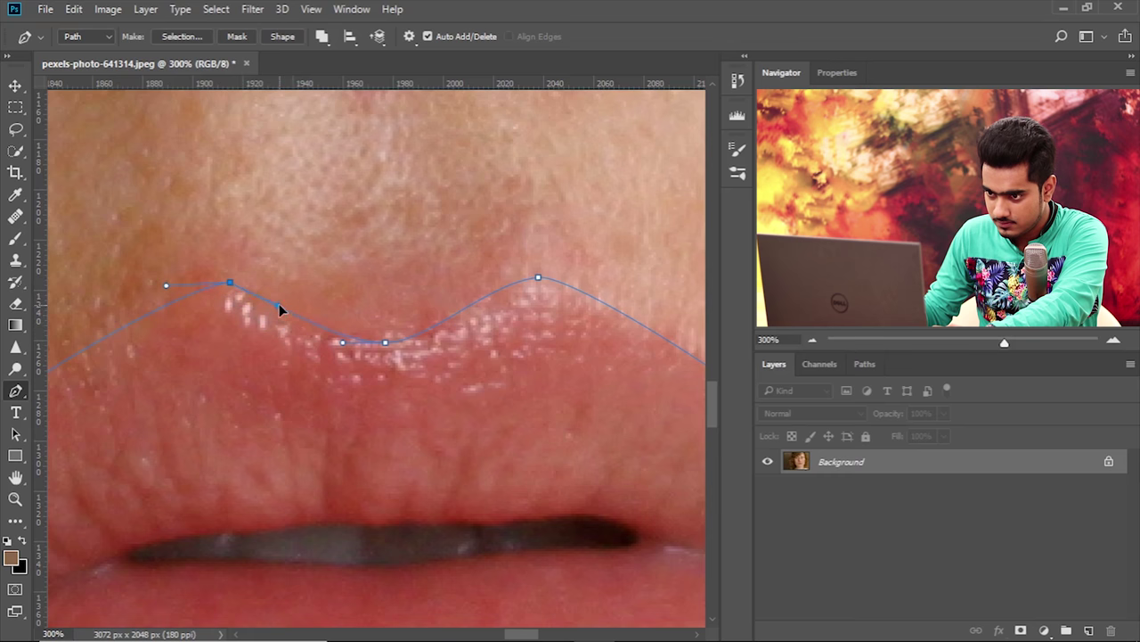
# Fit the cupid's bow curve by shifting the dip anchor and angling the right peak's inner handle down along the lip.
pyautogui.moveTo(440, 353); pyautogui.dragTo(377, 357)
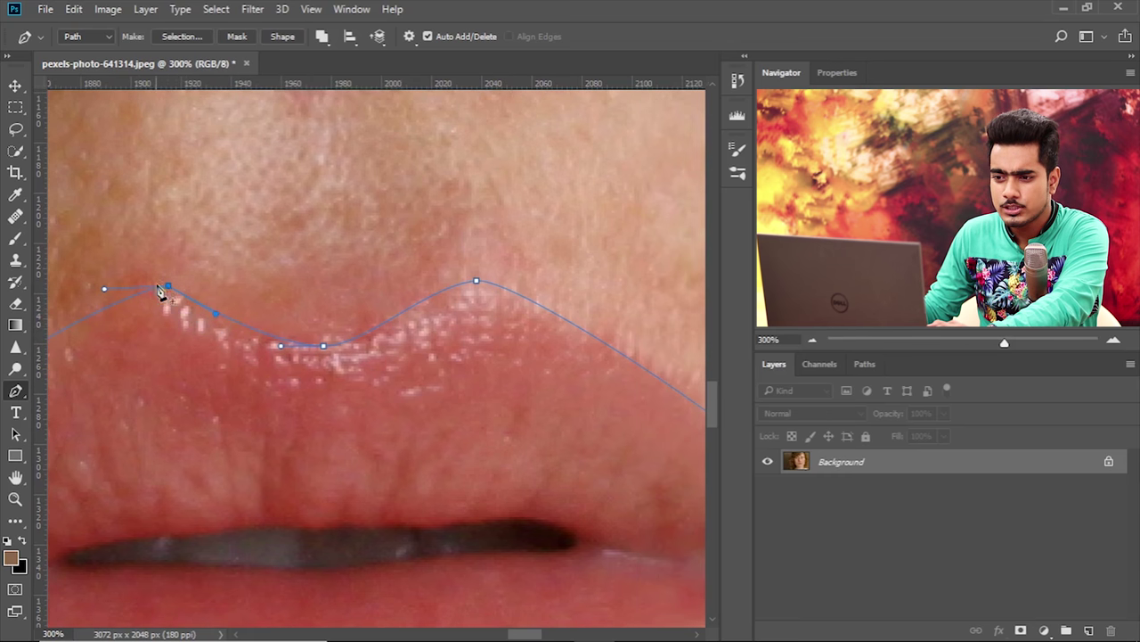
pyautogui.moveTo(318, 361); pyautogui.dragTo(312, 366)
pyautogui.keyDown('ctrl'); pyautogui.click(317, 352); pyautogui.keyUp('ctrl')
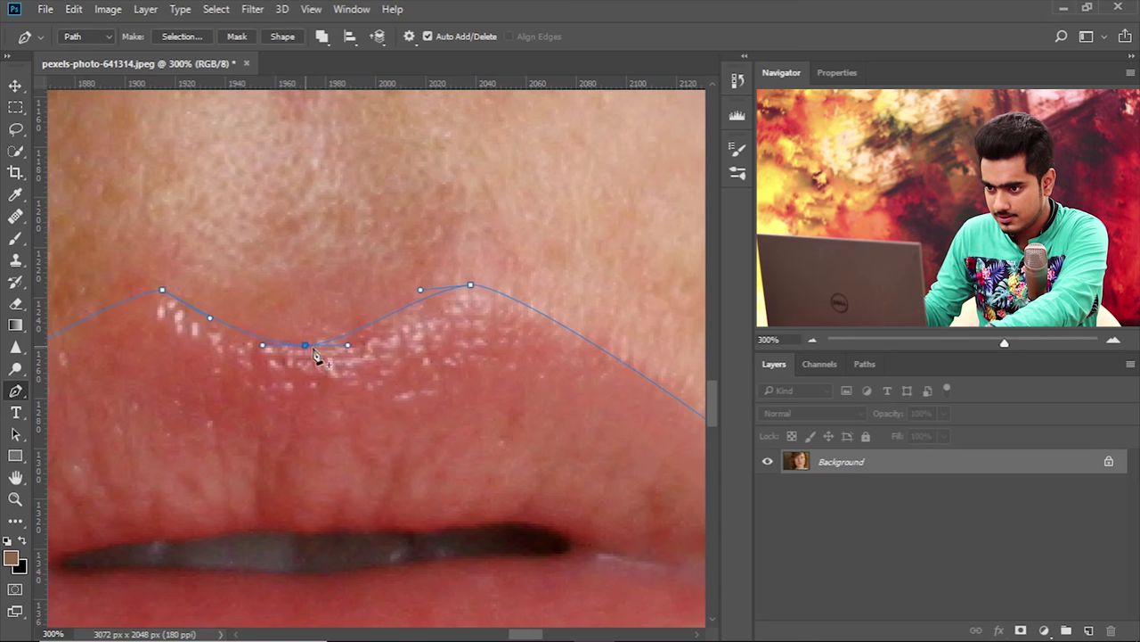
pyautogui.moveTo(397, 345); pyautogui.dragTo(354, 363)
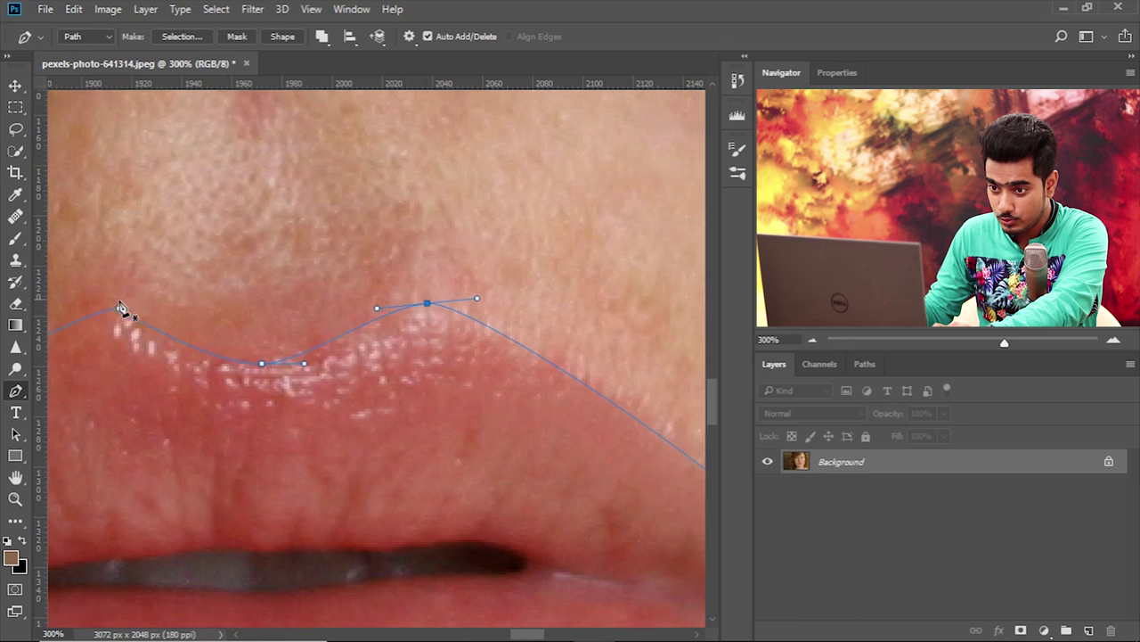
pyautogui.moveTo(377, 309); pyautogui.dragTo(379, 324)
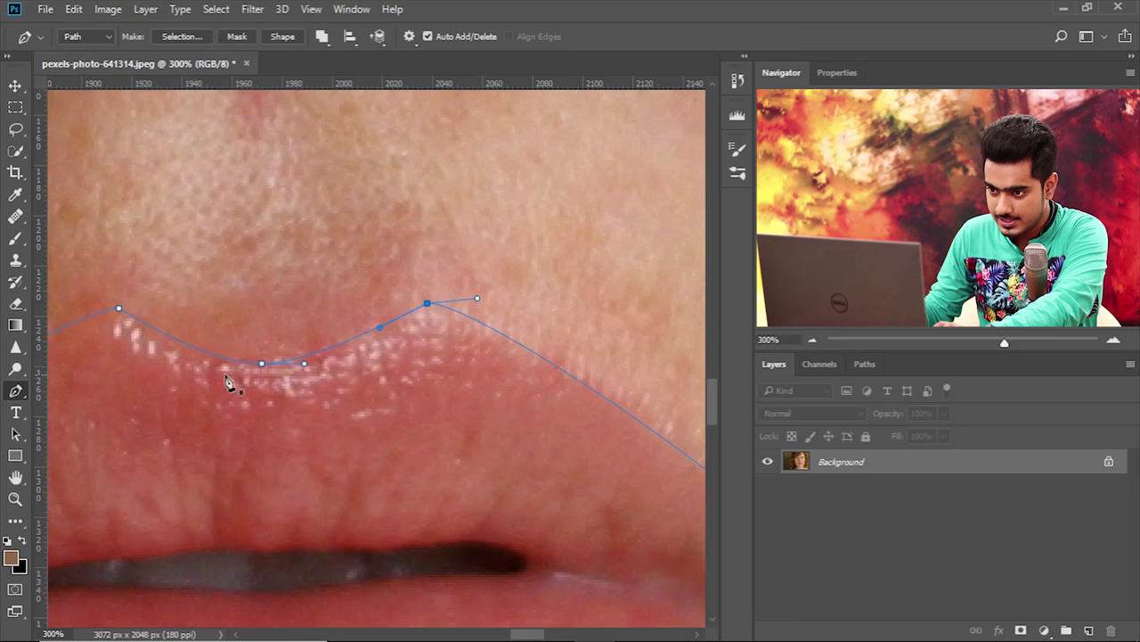
pyautogui.moveTo(261, 363); pyautogui.dragTo(278, 361)
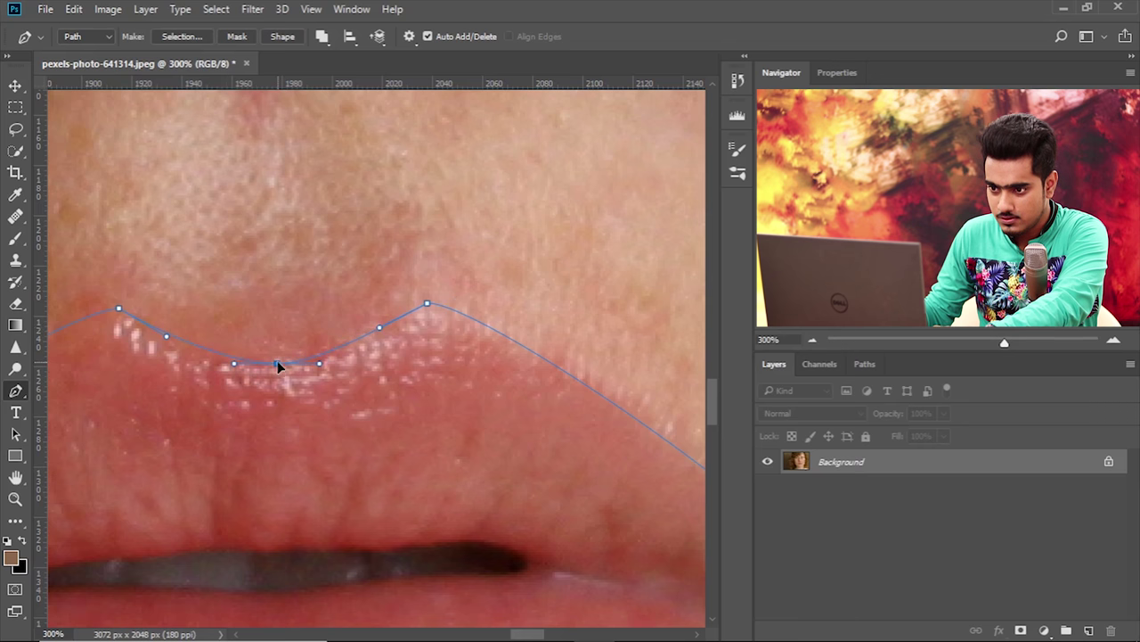
# Reshape the upper lip's right curve using the right peak's outer handle and the mouth corner's upper handle.
pyautogui.moveTo(476, 395); pyautogui.dragTo(284, 367)
pyautogui.moveTo(233, 279); pyautogui.dragTo(365, 310)
pyautogui.moveTo(684, 544); pyautogui.dragTo(598, 398)
pyautogui.moveTo(558, 365); pyautogui.dragTo(525, 340)
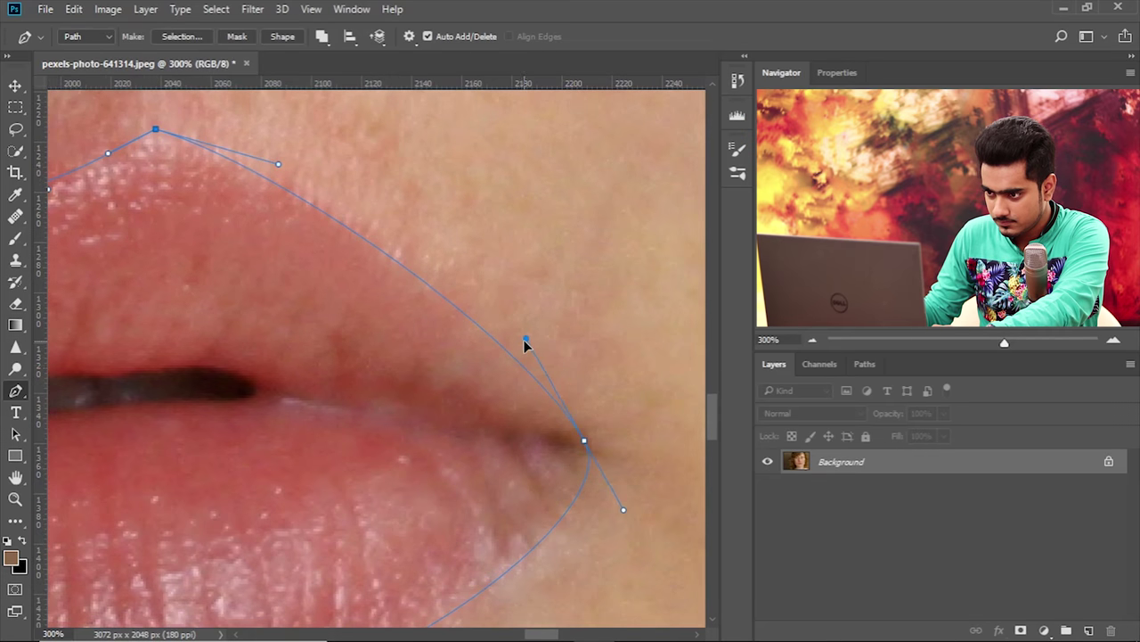
# Nudge the right mouth corner anchor onto the lip edge and shorten its lower handle.
pyautogui.moveTo(551, 462); pyautogui.dragTo(571, 437)
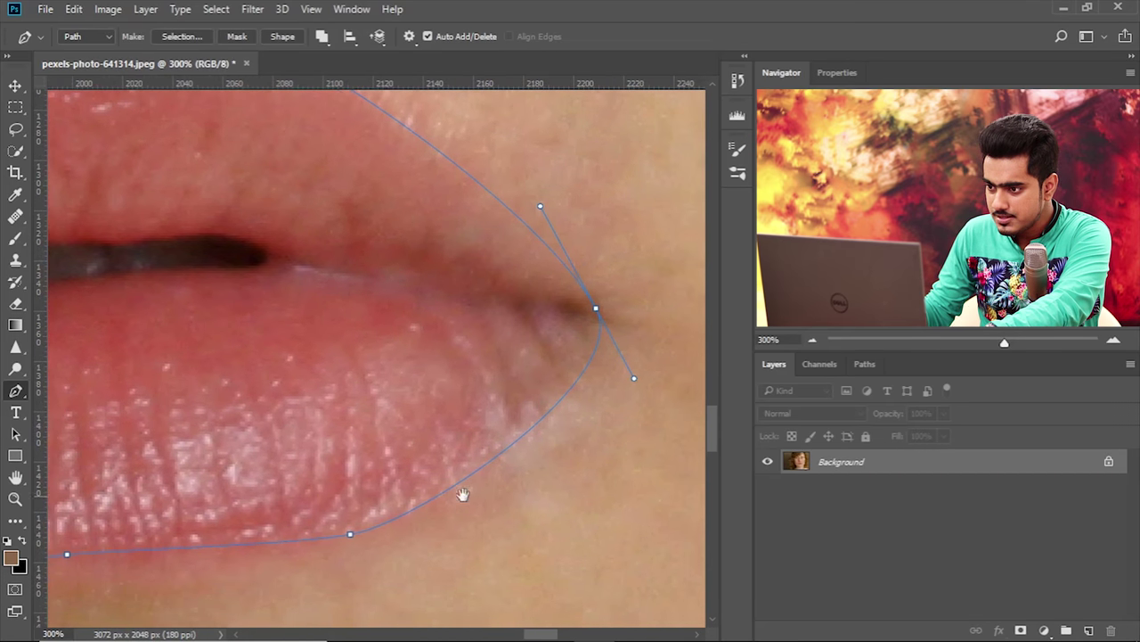
pyautogui.moveTo(597, 308); pyautogui.dragTo(600, 314)
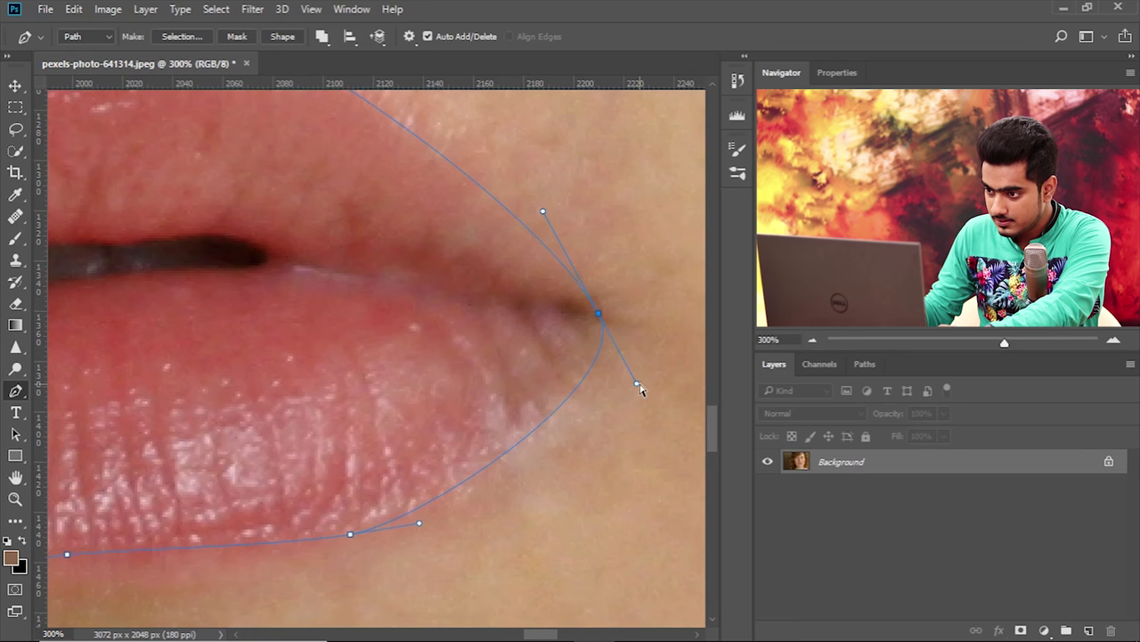
pyautogui.moveTo(637, 385); pyautogui.dragTo(621, 353)
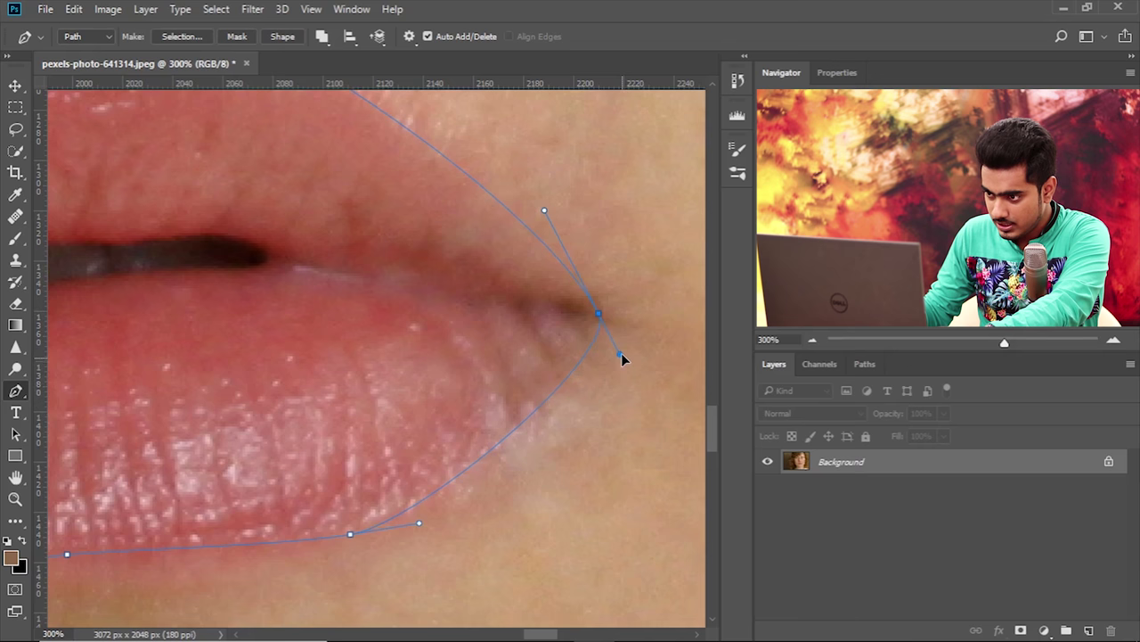
# Refit the lower lip's right curve by lengthening its anchor's outer handle and nudging the right and middle bottom anchors onto the lip edge.
pyautogui.moveTo(406, 459); pyautogui.dragTo(475, 366)
pyautogui.keyDown('ctrl'); pyautogui.click(418, 444); pyautogui.keyUp('ctrl')
pyautogui.moveTo(487, 431); pyautogui.dragTo(529, 421)
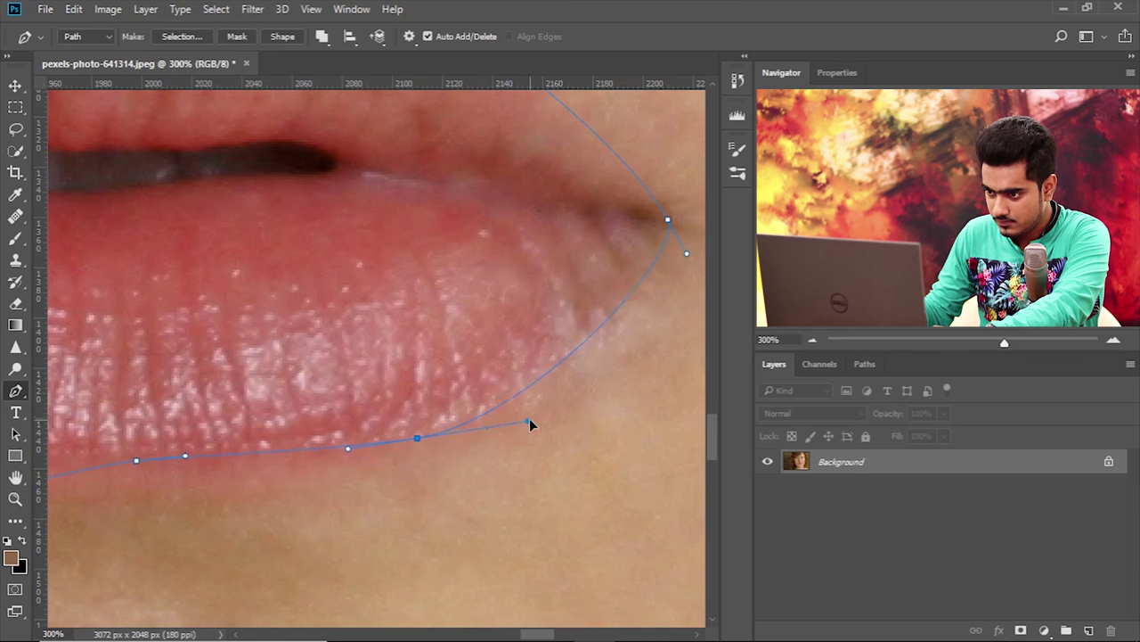
pyautogui.moveTo(363, 479); pyautogui.dragTo(551, 448)
pyautogui.moveTo(327, 455); pyautogui.dragTo(324, 450)
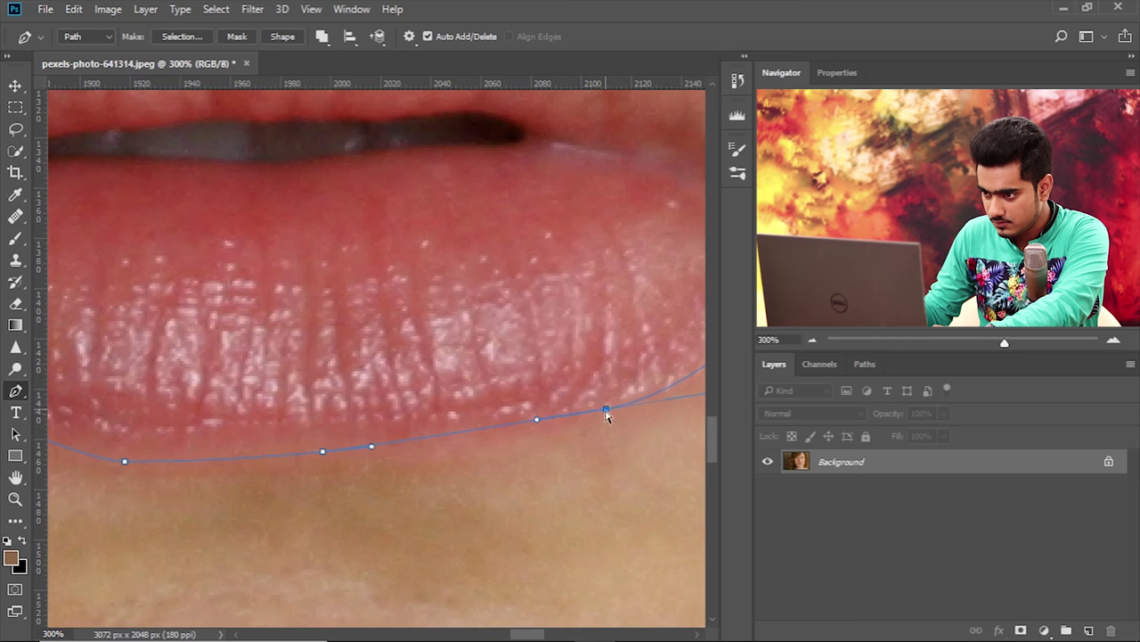
pyautogui.moveTo(606, 409); pyautogui.dragTo(603, 414)
# Adjust the bottom edge near the lower lip's left anchor and delete the middle anchor from the path.
pyautogui.moveTo(480, 478); pyautogui.dragTo(578, 473)
pyautogui.moveTo(224, 454); pyautogui.dragTo(194, 446)
pyautogui.moveTo(506, 487); pyautogui.dragTo(445, 484)
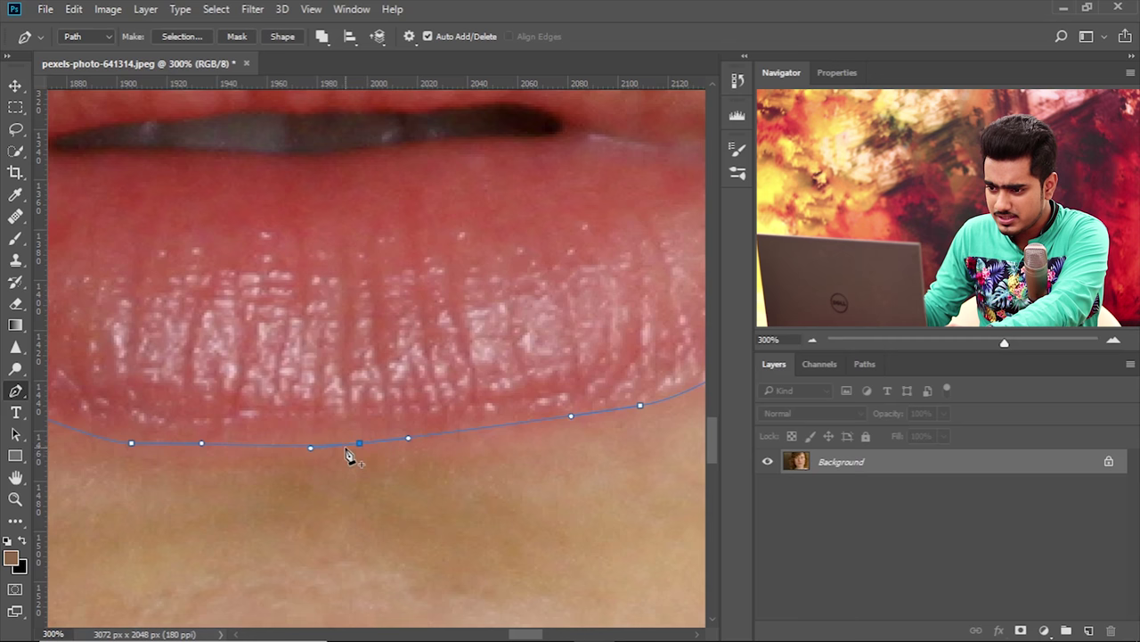
pyautogui.click(360, 443)
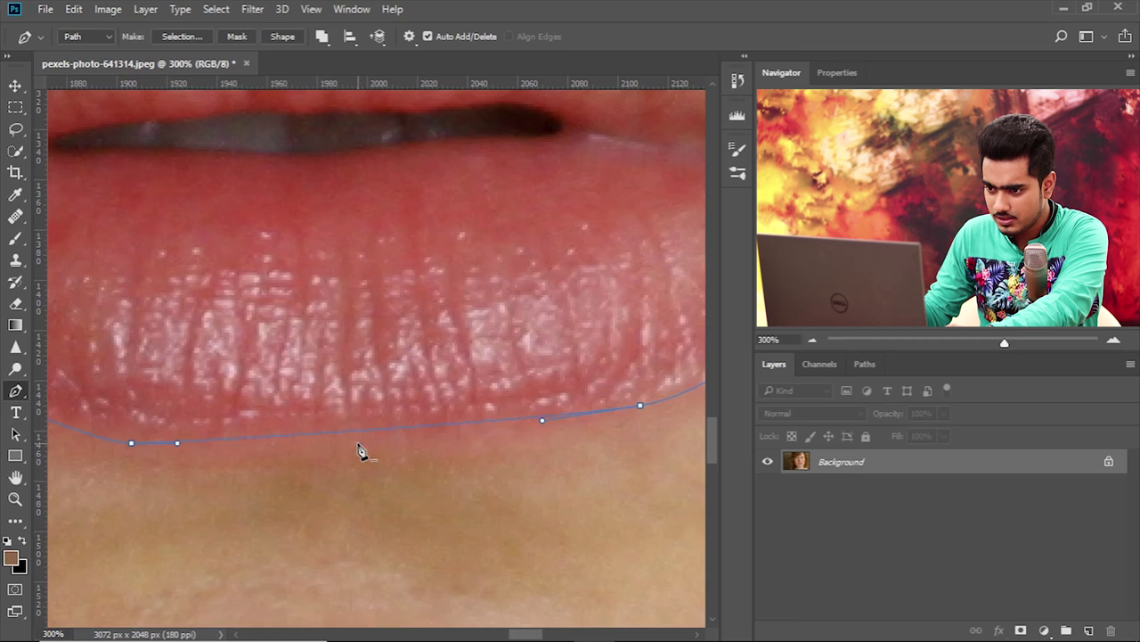
pyautogui.moveTo(371, 450); pyautogui.dragTo(464, 450)
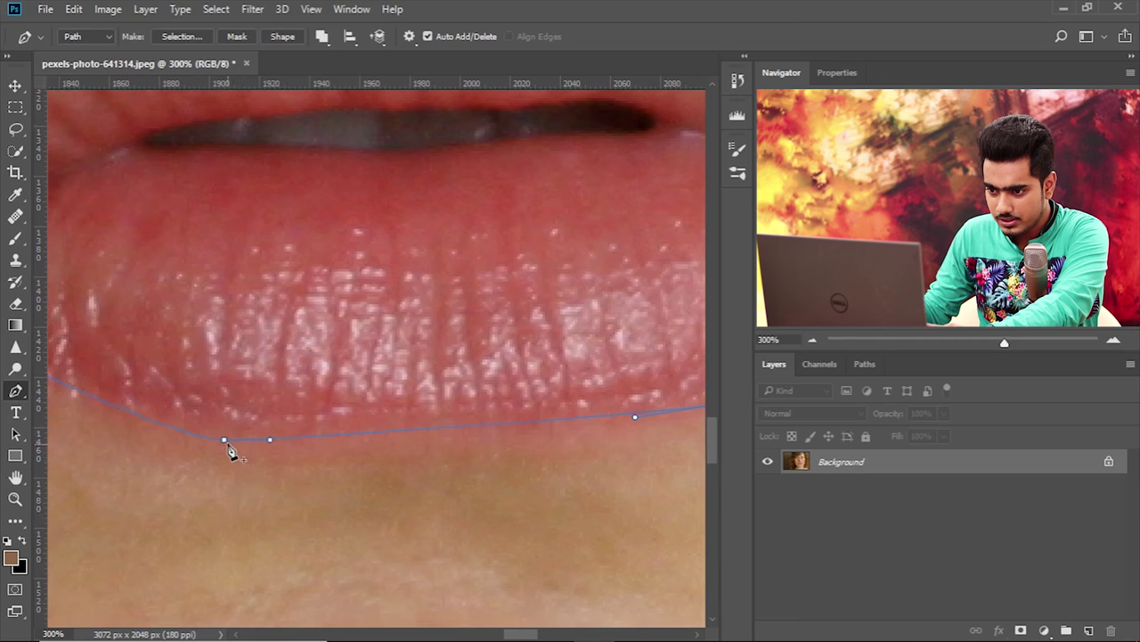
# Try shaping the lower lip with a single anchor placed near its center, extending the handle toward the right mouth corner.
pyautogui.hscroll(4, 279, 463)
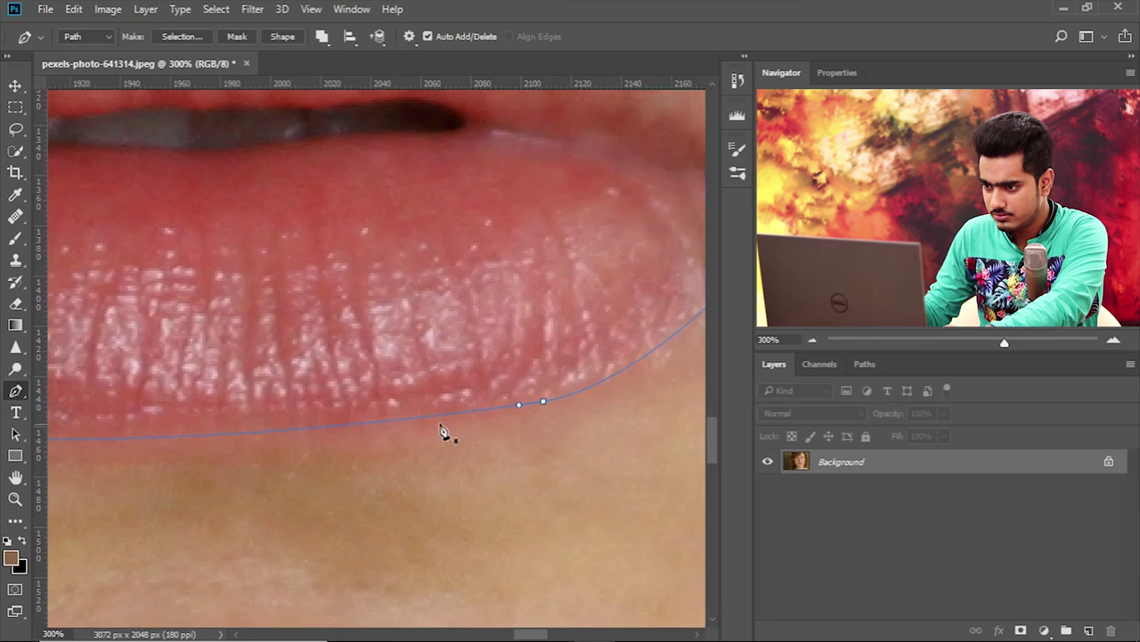
pyautogui.moveTo(544, 403); pyautogui.dragTo(192, 453)
pyautogui.scroll(-3, 356, 456)
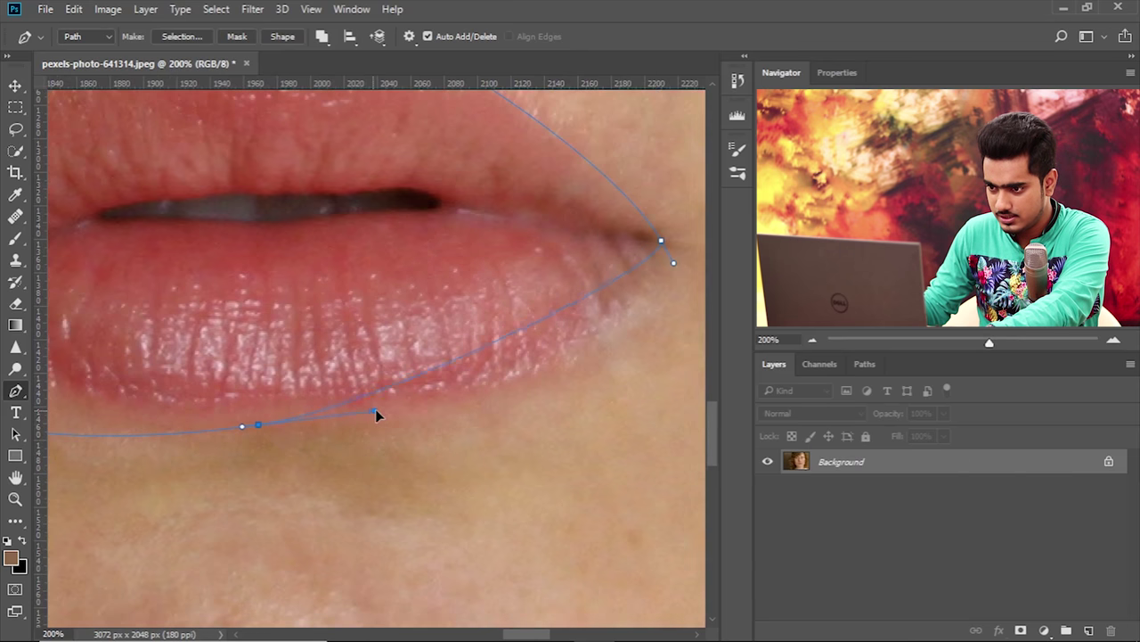
pyautogui.moveTo(534, 424); pyautogui.dragTo(556, 429)
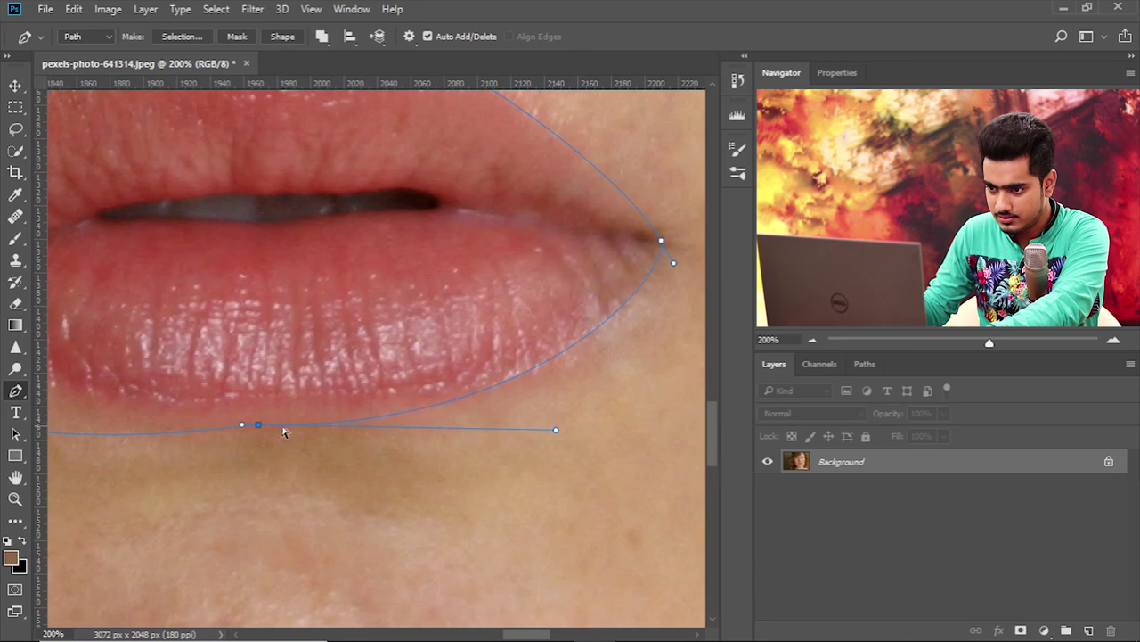
pyautogui.moveTo(243, 426); pyautogui.dragTo(488, 420)
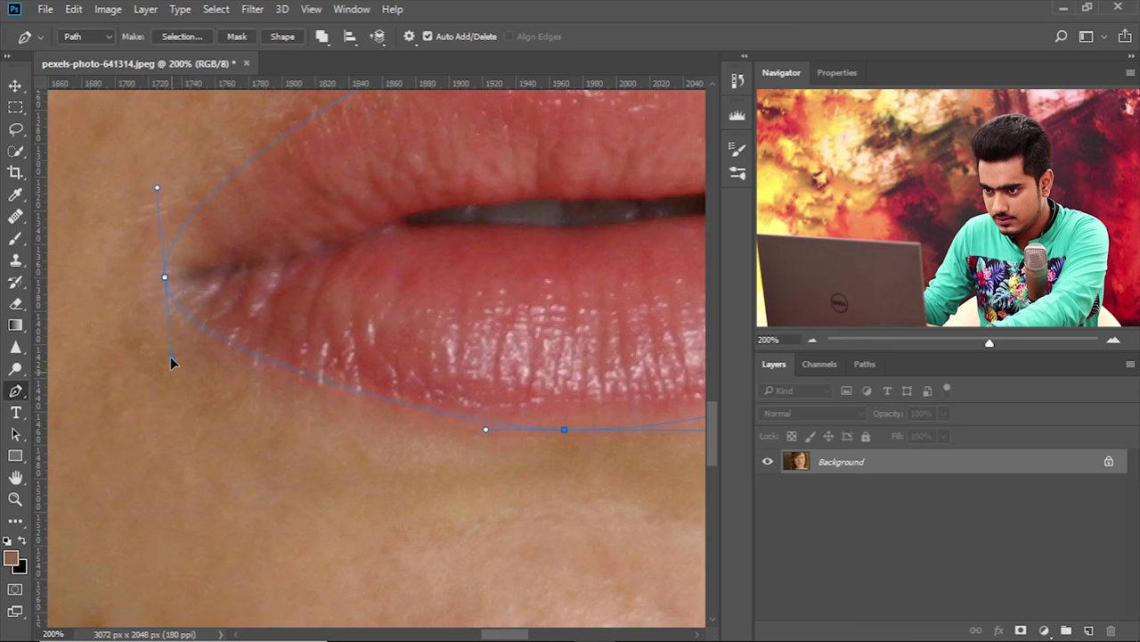
# Try balancing the single bottom anchor's left and right handles to match both sides of the lower lip.
pyautogui.moveTo(461, 384); pyautogui.dragTo(277, 425)
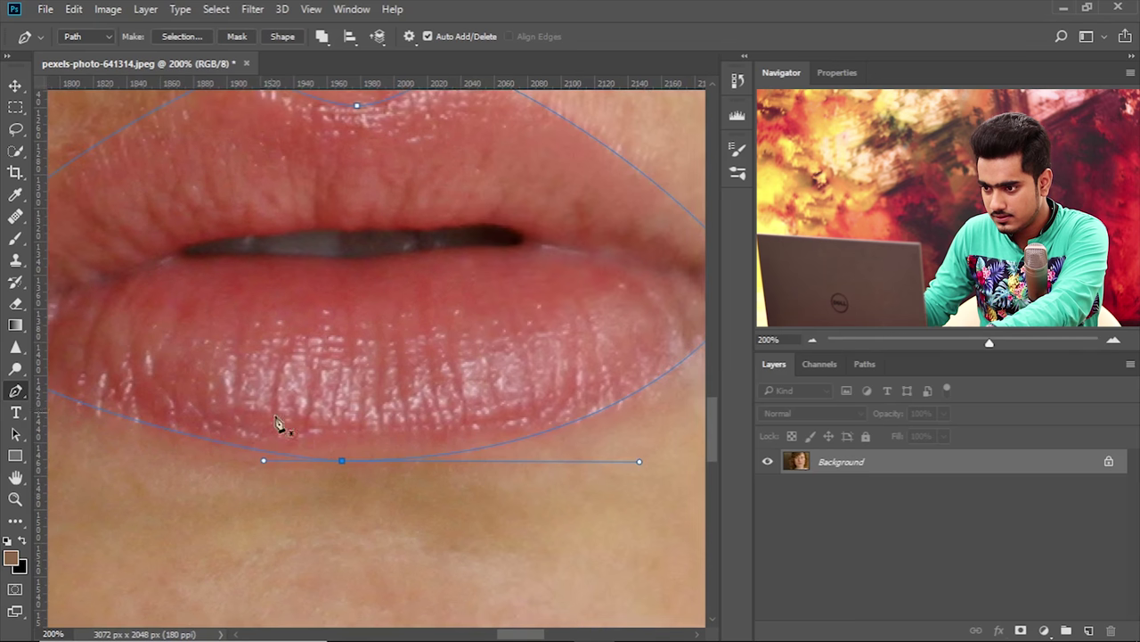
pyautogui.moveTo(263, 466); pyautogui.dragTo(229, 466)
pyautogui.moveTo(637, 447); pyautogui.dragTo(666, 456)
pyautogui.moveTo(335, 439); pyautogui.dragTo(378, 433)
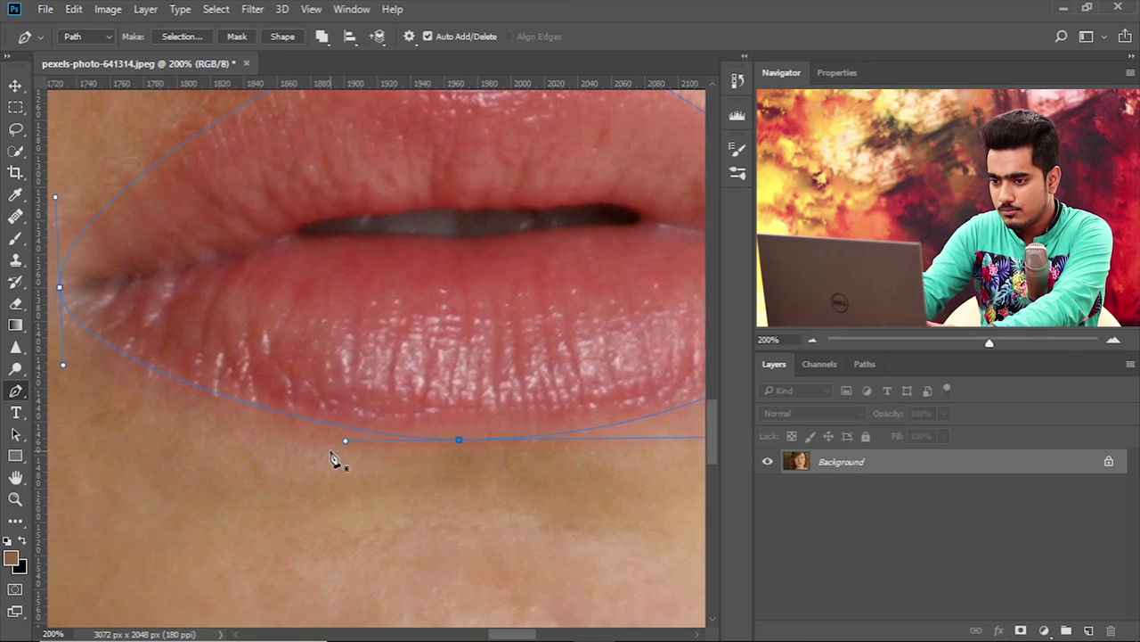
pyautogui.hotkey('ctrl', '-')
pyautogui.hotkey('ctrl', '-')
pyautogui.hotkey('ctrl', '+')
pyautogui.hotkey('ctrl', '+')
pyautogui.hscroll(4, 331, 453)
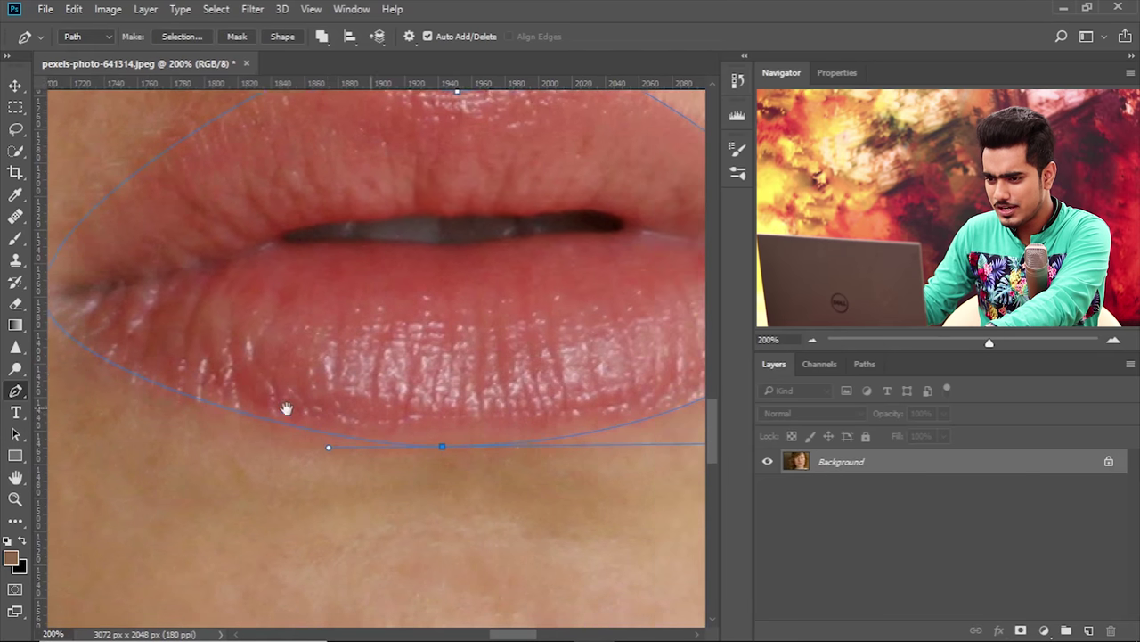
# Undo the single-anchor edits to restore the lower lip's two bottom anchors.
pyautogui.hotkey('ctrl', 'alt', 'z')
pyautogui.hotkey('ctrl', 'alt', 'z')
pyautogui.hotkey('ctrl', 'alt', 'z')
pyautogui.hotkey('ctrl', 'alt', 'z')
pyautogui.hotkey('ctrl', 'alt', 'z')
pyautogui.hotkey('ctrl', 'alt', 'z')
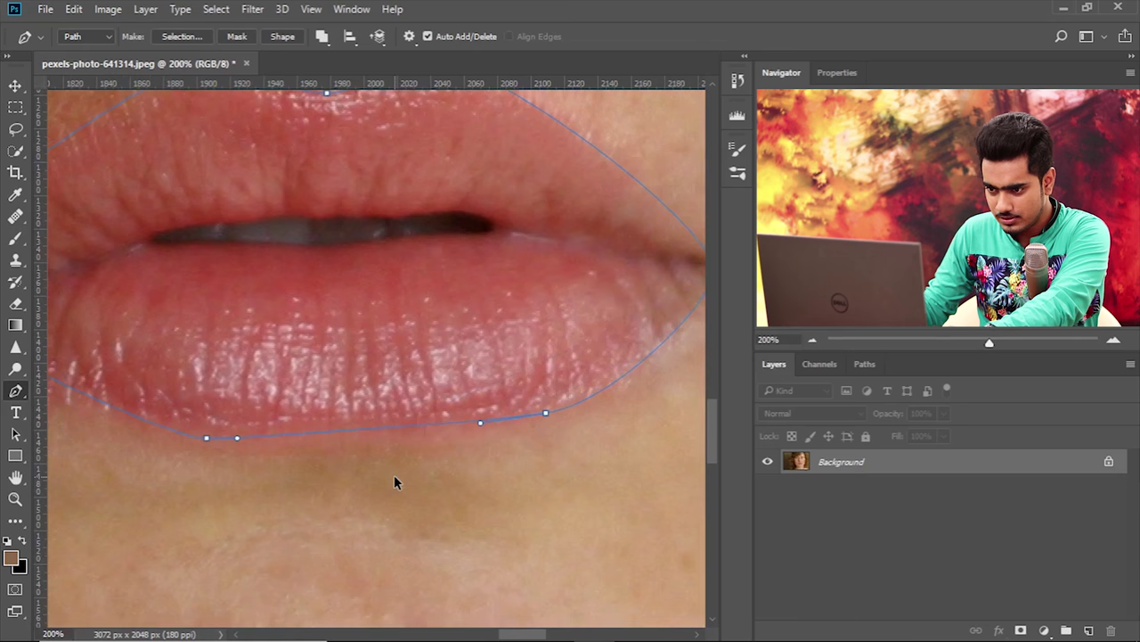
# Move the lower lip's right bottom anchor inward along the lip edge and refit the left bottom anchor and its handles.
pyautogui.keyDown('ctrl'); pyautogui.click(545, 412); pyautogui.keyUp('ctrl')
pyautogui.moveTo(548, 416); pyautogui.dragTo(518, 431)
pyautogui.moveTo(440, 462); pyautogui.dragTo(470, 431)
pyautogui.moveTo(339, 451); pyautogui.dragTo(407, 448)
pyautogui.moveTo(341, 423); pyautogui.dragTo(354, 438)
pyautogui.moveTo(220, 391); pyautogui.dragTo(269, 381)
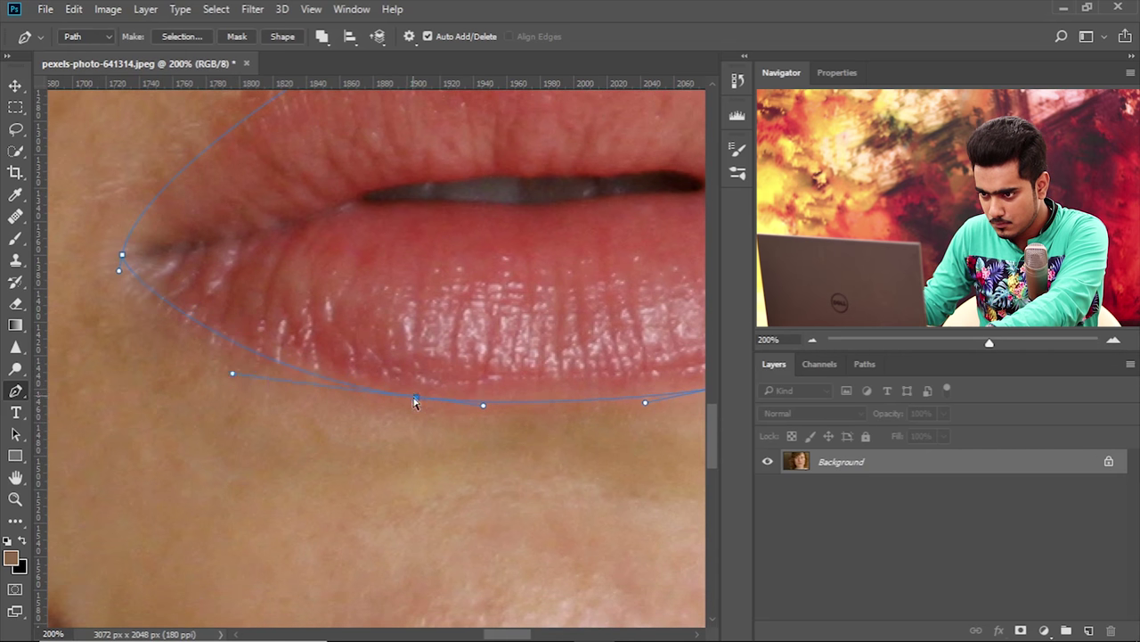
# Fine-tune the lower lip's right bottom anchor position and its outer handle to follow the lip edge.
pyautogui.hscroll(3, 463, 392)
pyautogui.click(512, 382)
pyautogui.moveTo(513, 382); pyautogui.dragTo(512, 379)
pyautogui.moveTo(259, 379); pyautogui.dragTo(286, 392)
pyautogui.moveTo(618, 378); pyautogui.dragTo(634, 376)
pyautogui.moveTo(539, 398); pyautogui.dragTo(506, 401)
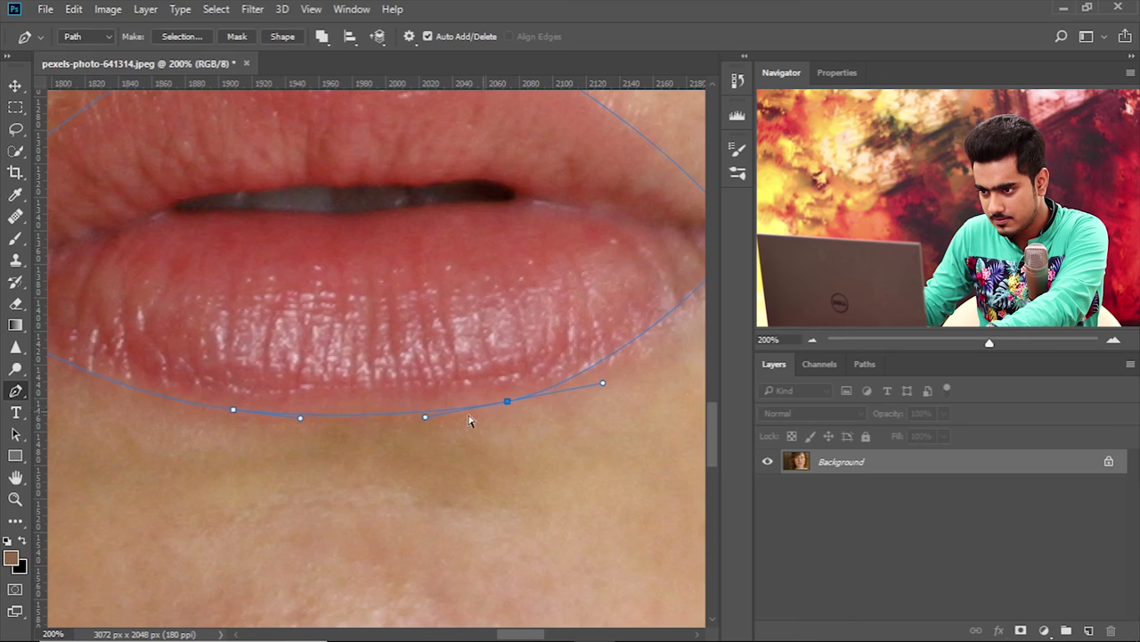
pyautogui.keyDown('ctrl'); pyautogui.click(368, 453); pyautogui.keyUp('ctrl')
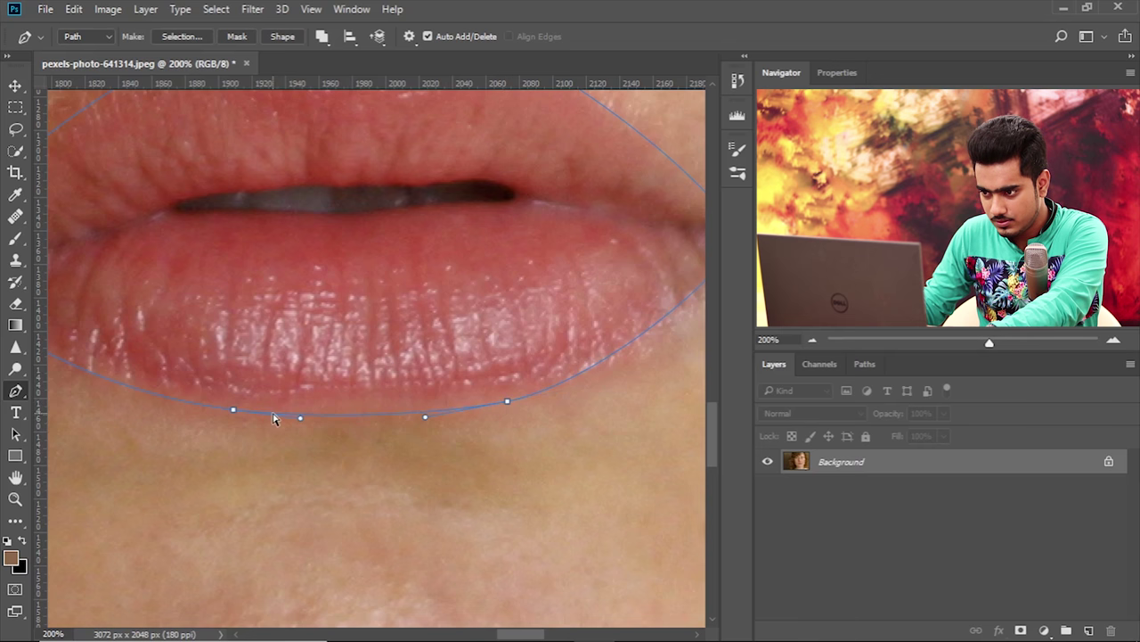
pyautogui.moveTo(381, 384); pyautogui.dragTo(387, 382)
# Nudge the left mouth corner anchor slightly outward onto the lip edge.
pyautogui.keyDown('ctrl'); pyautogui.click(93, 301); pyautogui.keyUp('ctrl')
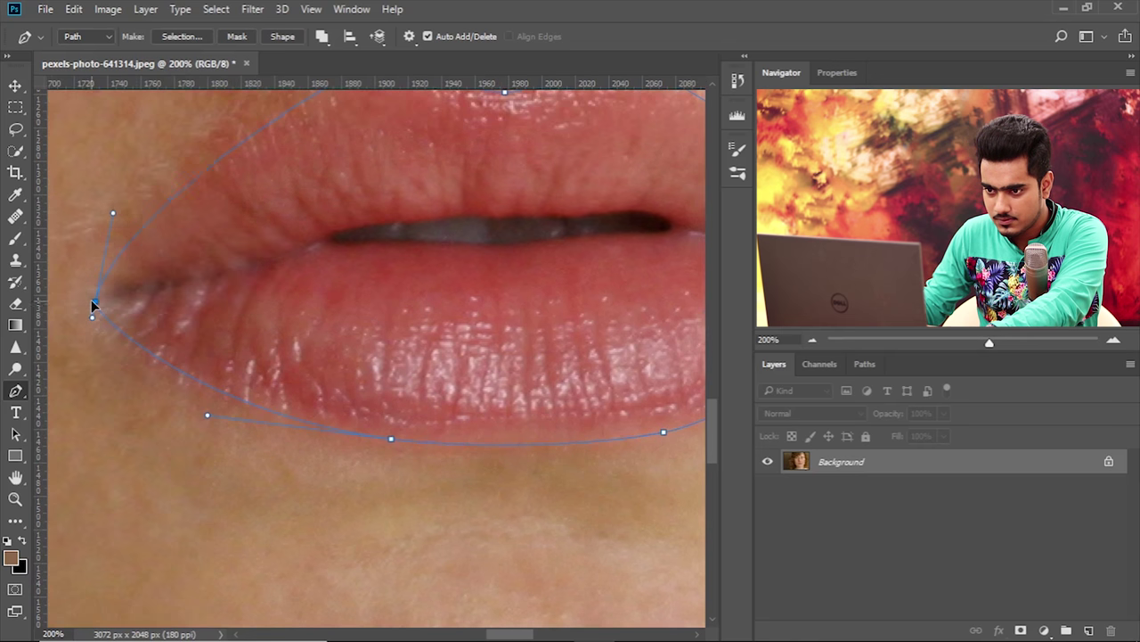
pyautogui.hotkey('ctrl', '-')
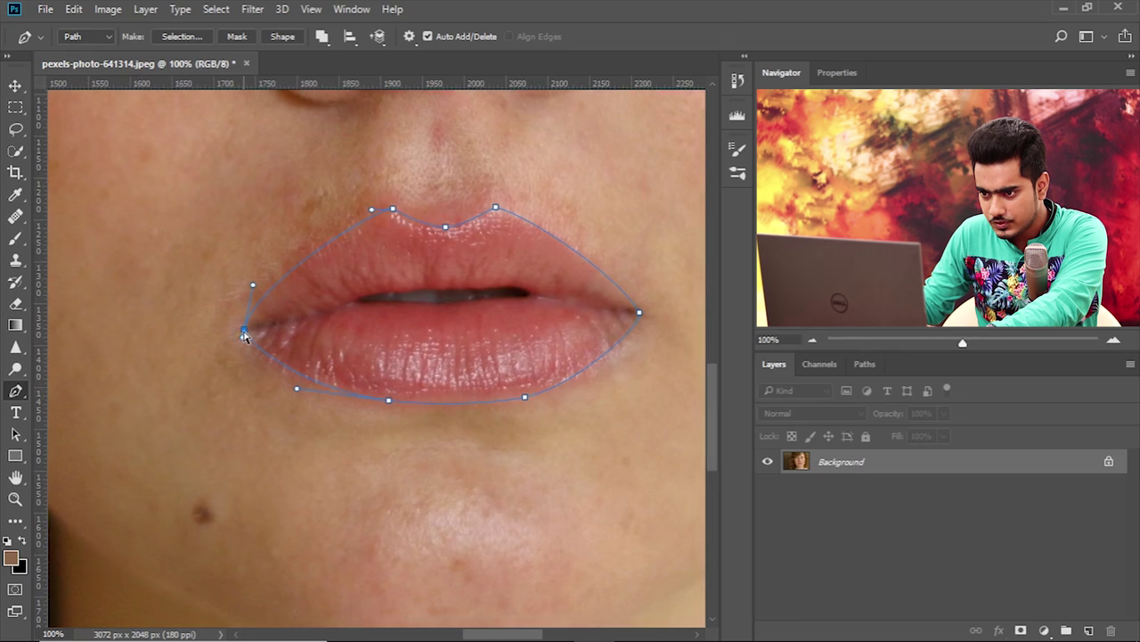
pyautogui.click(242, 332)
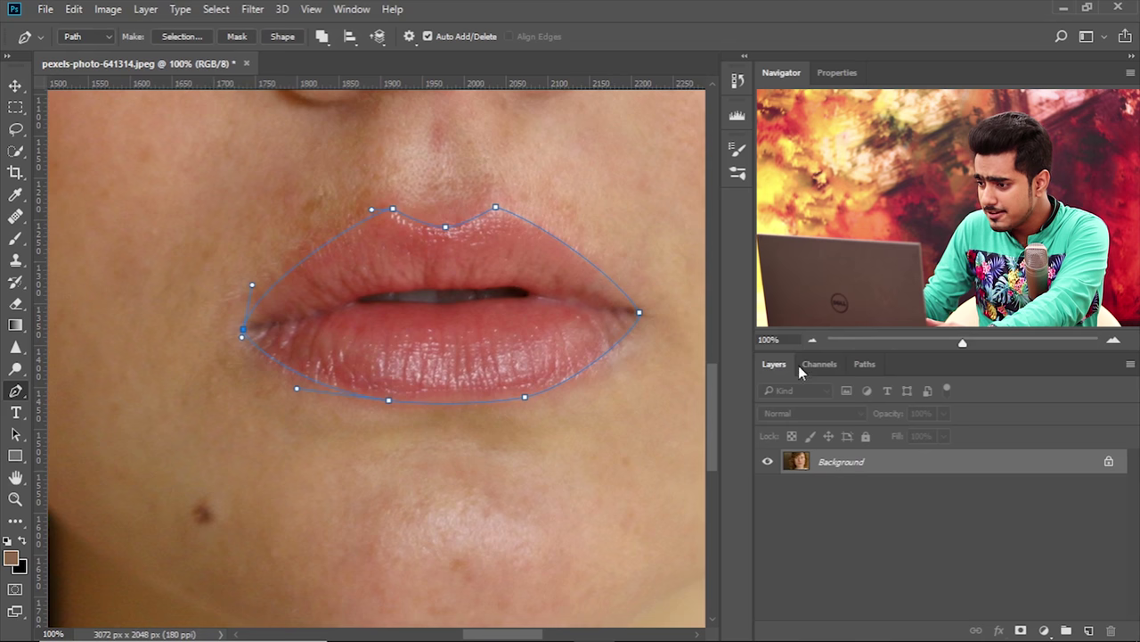
# Save the work path under the name Lip.
pyautogui.click(866, 364)
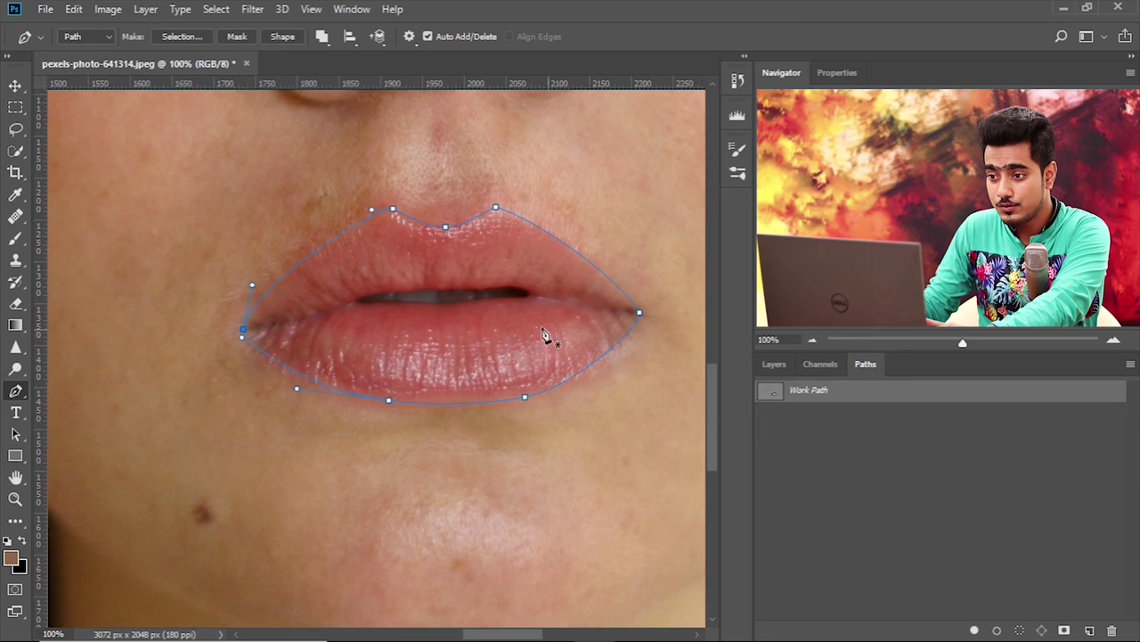
pyautogui.doubleClick(818, 394)
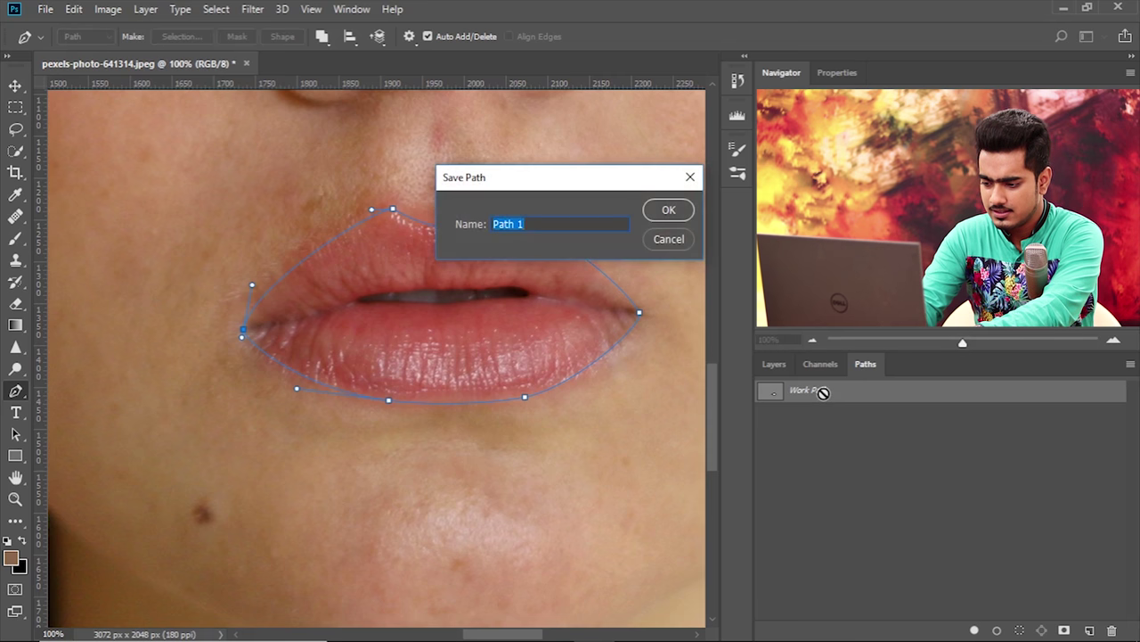
pyautogui.write('Lips')
pyautogui.press('Return')
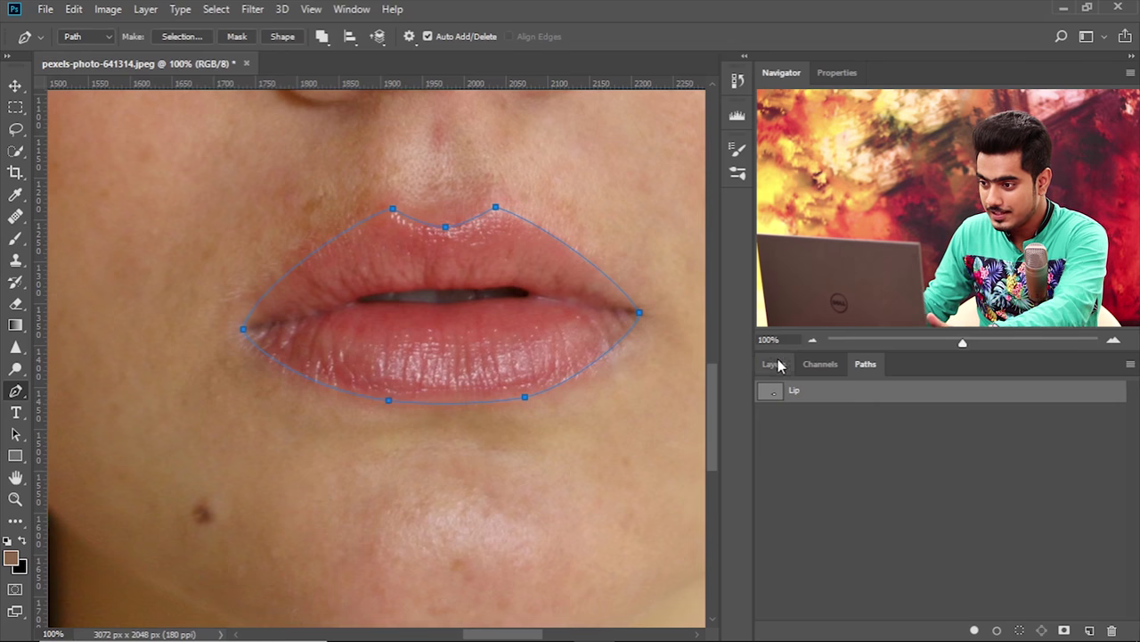
# Convert the lip path into a new anti-aliased selection with a feather radius of 0 pixels.
pyautogui.click(774, 363)
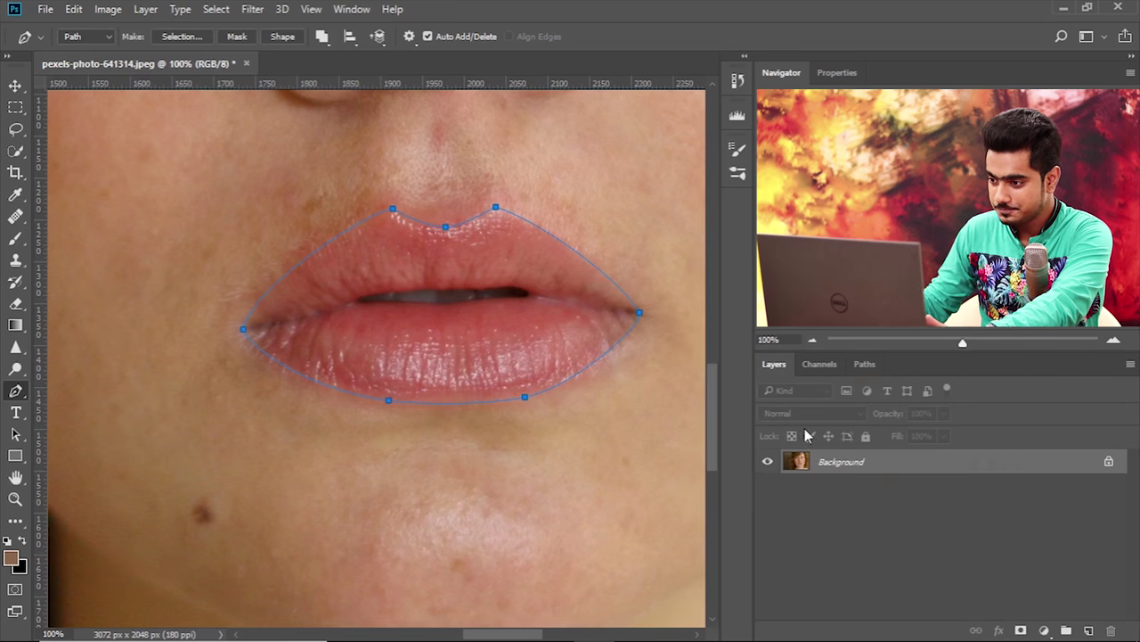
pyautogui.rightClick(461, 293)
pyautogui.click(500, 341)
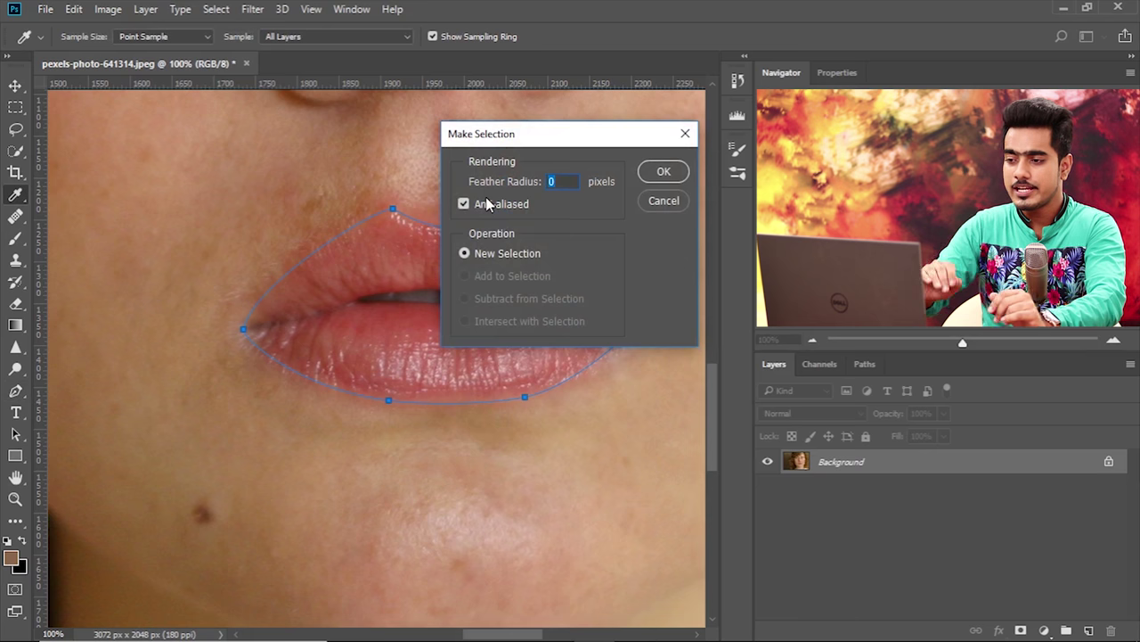
pyautogui.click(664, 171)
pyautogui.moveTo(456, 277); pyautogui.dragTo(430, 290)
pyautogui.hotkey('ctrl', 'z')
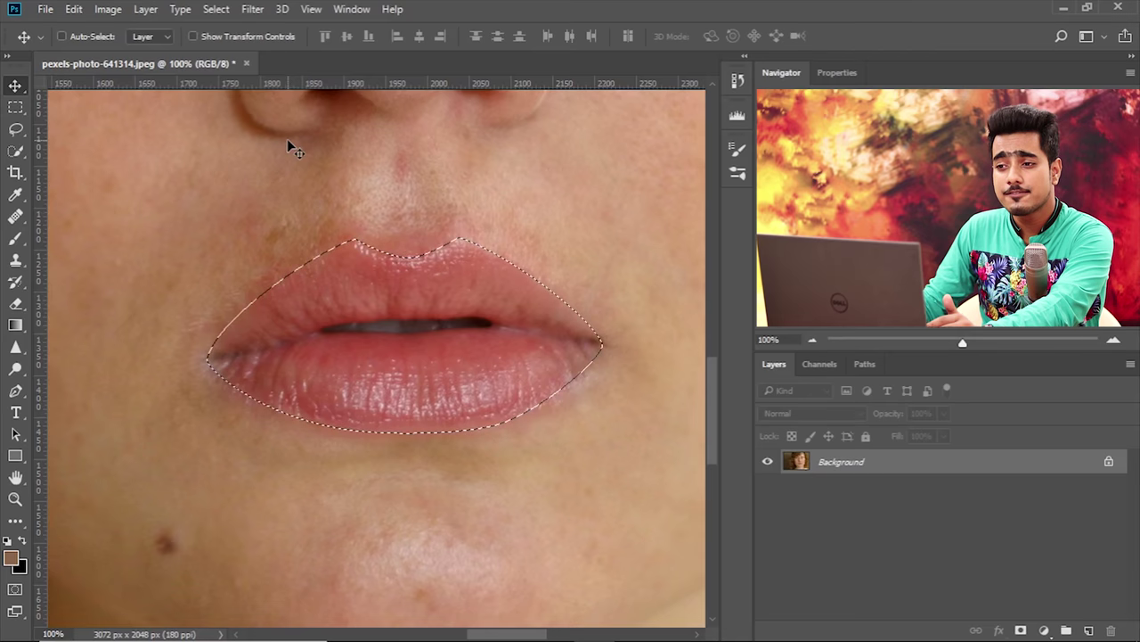
pyautogui.click(215, 9)
pyautogui.moveTo(324, 225)
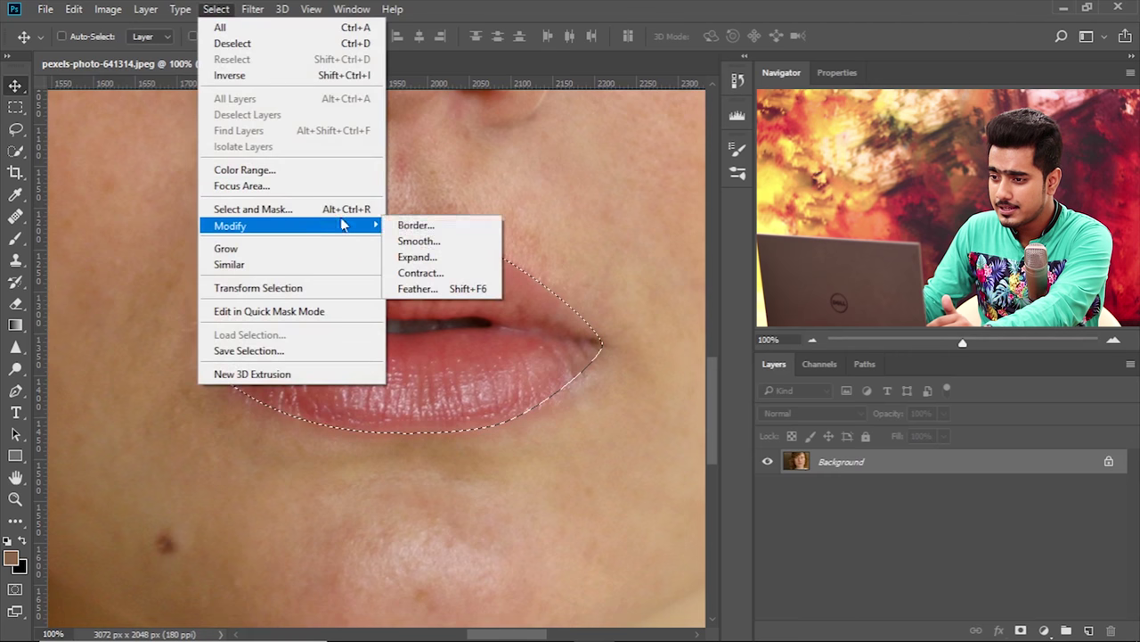
pyautogui.click(435, 286)
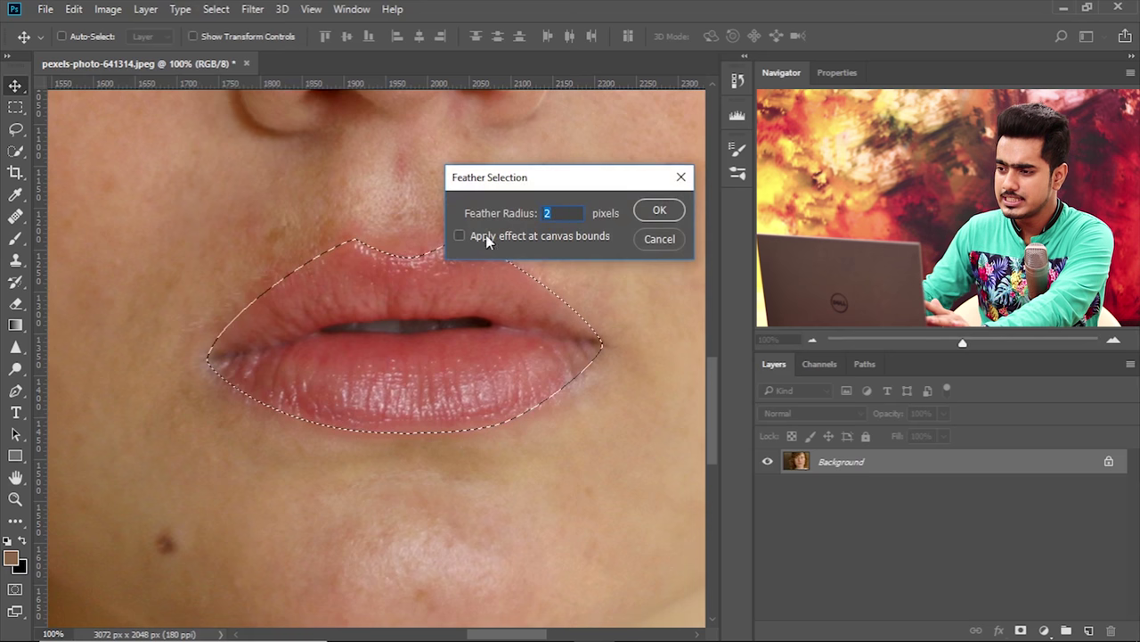
pyautogui.click(636, 241)
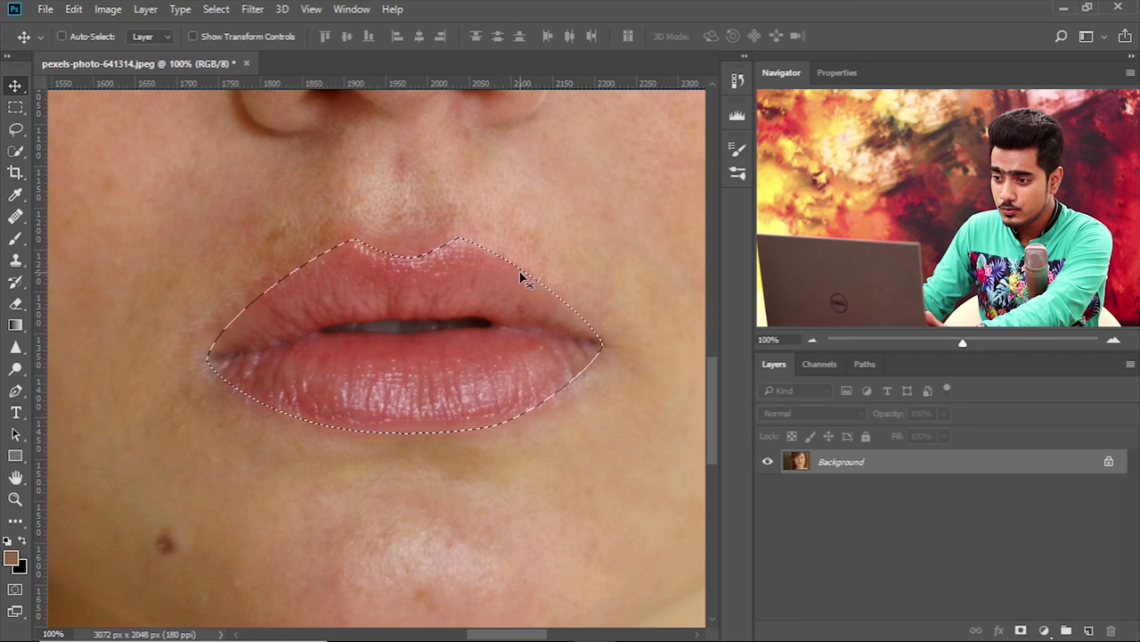
# Show the lip selection in Quick Mask mode and open the Gaussian Blur filter for the mask.
pyautogui.press('q')
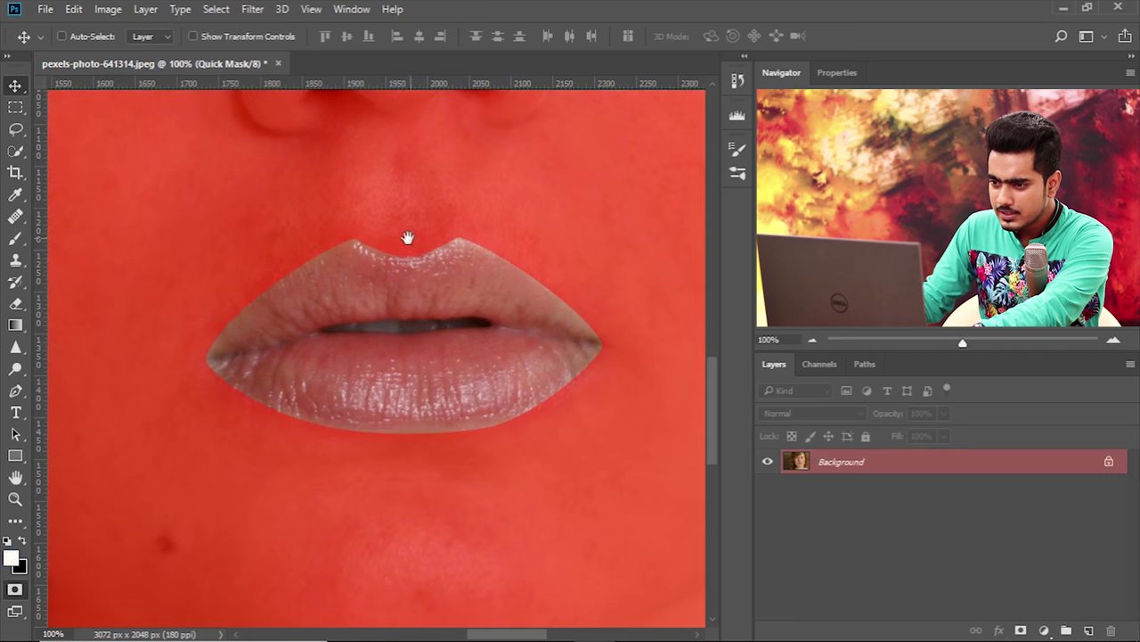
pyautogui.moveTo(412, 237); pyautogui.dragTo(377, 256)
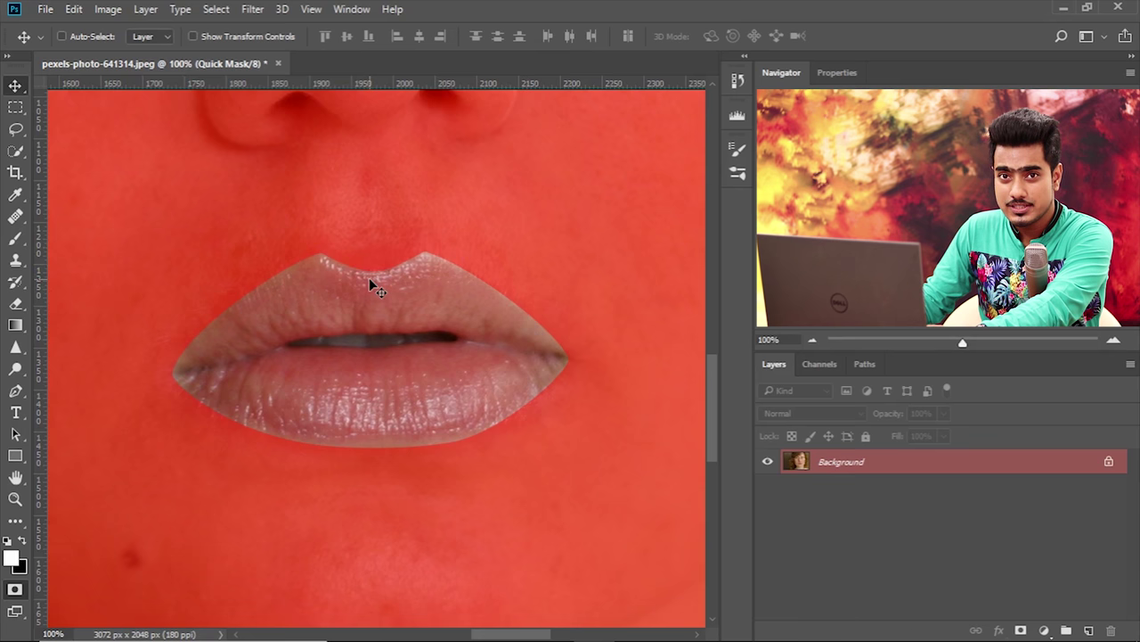
pyautogui.click(254, 11)
pyautogui.moveTo(326, 194)
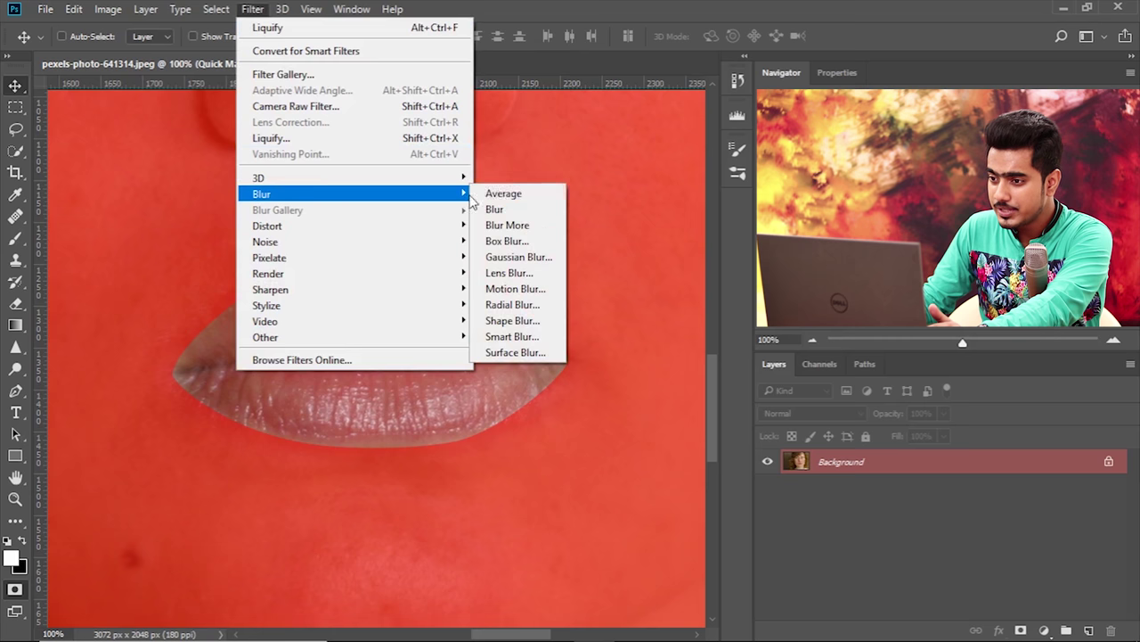
pyautogui.click(523, 257)
# Blur the Quick Mask edges of the lips with a Gaussian Blur radius of 5 pixels.
pyautogui.hotkey('ctrl', '+')
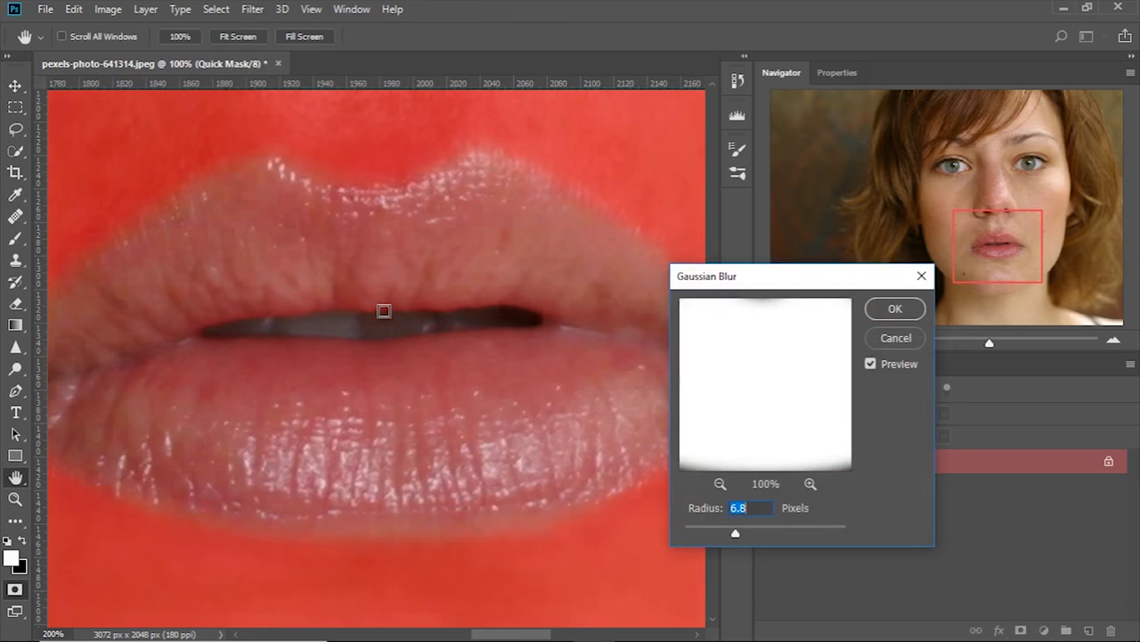
pyautogui.moveTo(390, 286); pyautogui.dragTo(460, 321)
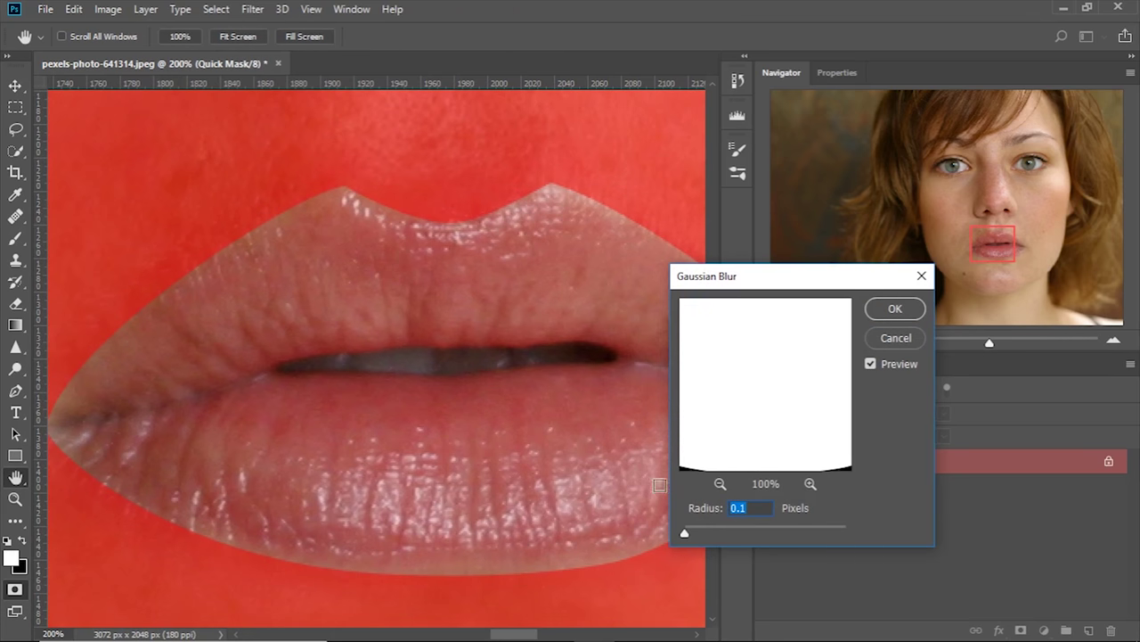
pyautogui.moveTo(688, 531); pyautogui.dragTo(720, 533)
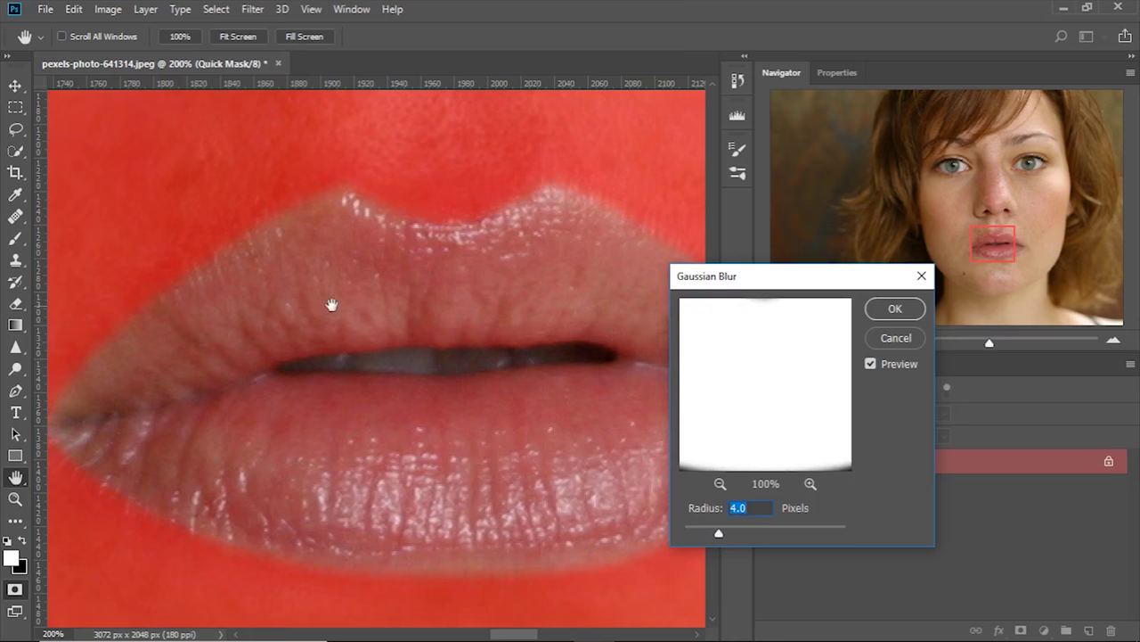
pyautogui.moveTo(347, 306); pyautogui.dragTo(355, 307)
pyautogui.moveTo(728, 530); pyautogui.dragTo(726, 529)
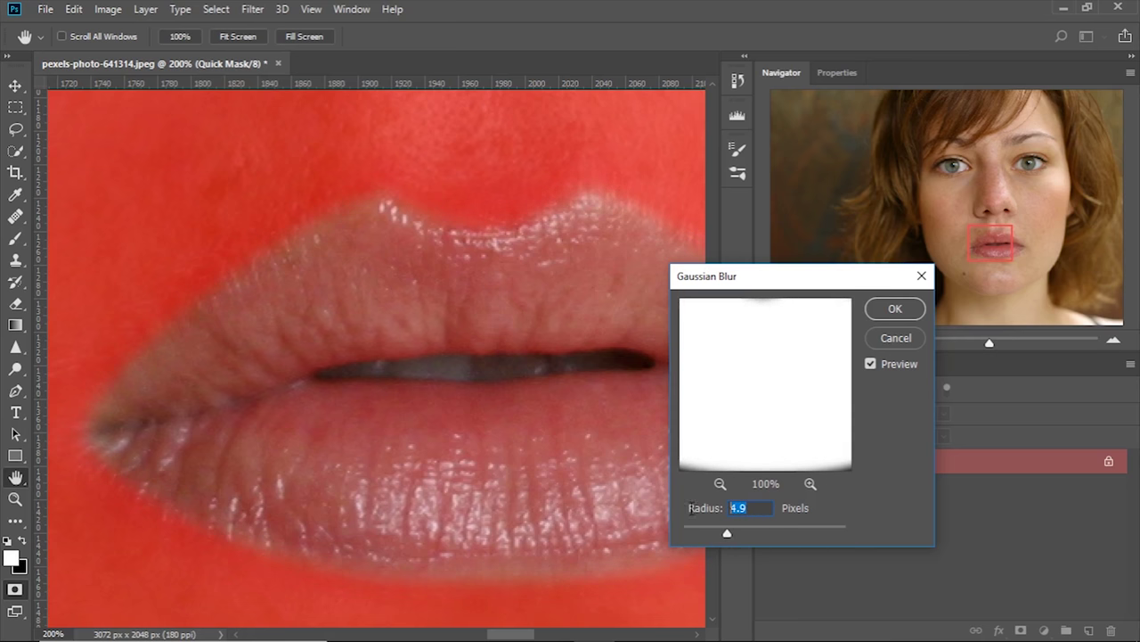
pyautogui.write('5')
pyautogui.click(894, 309)
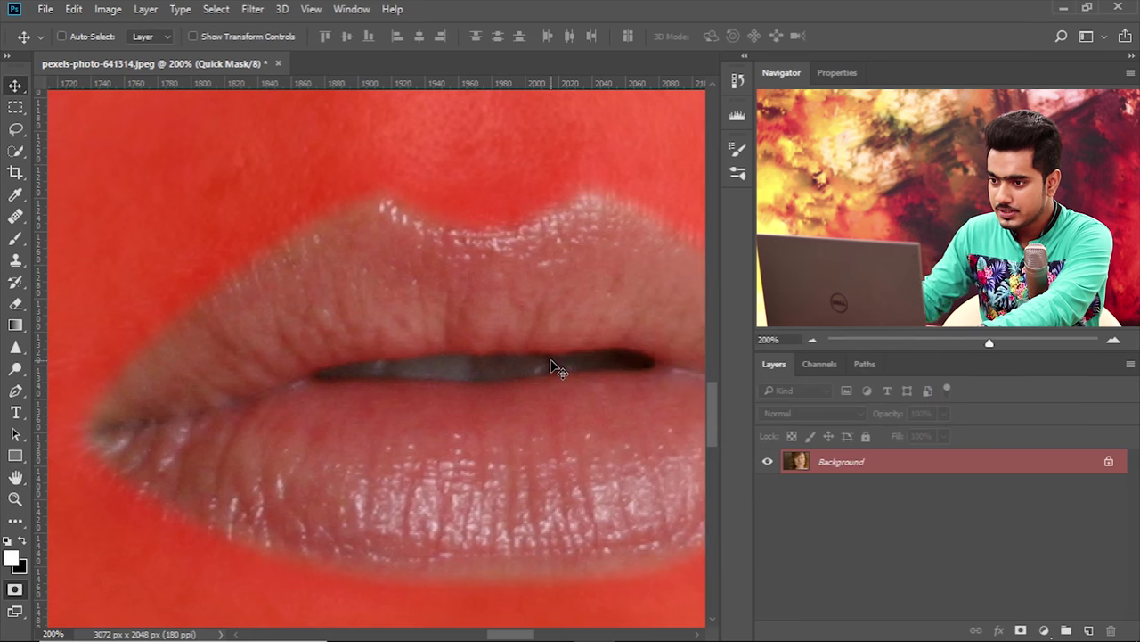
# Exit Quick Mask mode to get the softened lip selection and add a new empty layer above the Background.
pyautogui.hotkey('ctrl', '-')
pyautogui.hotkey('ctrl', '-')
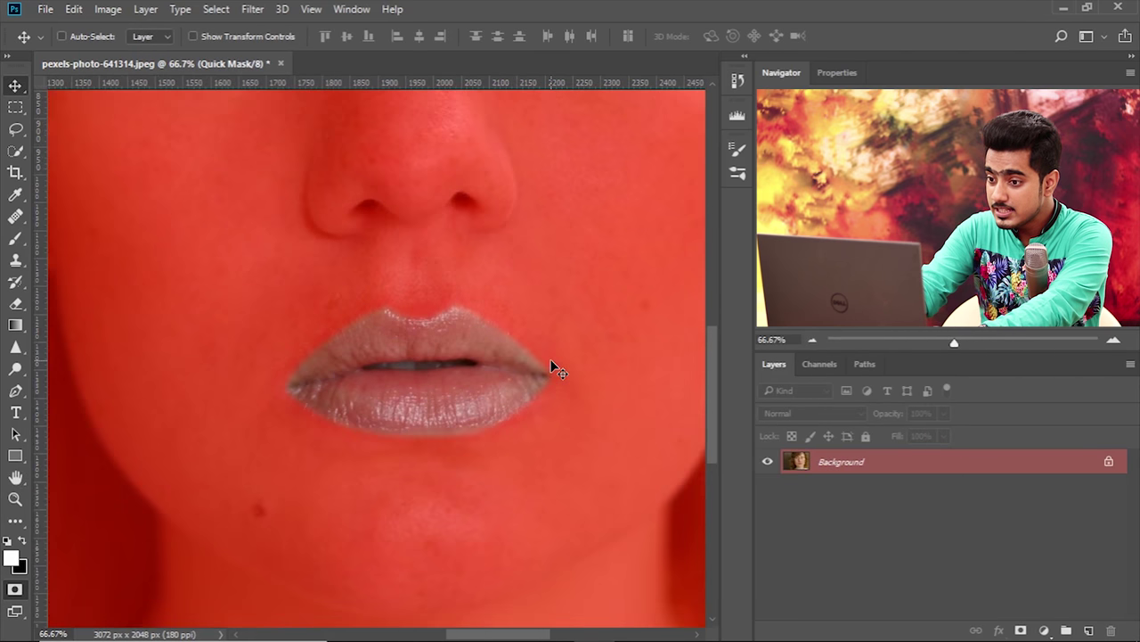
pyautogui.press('q')
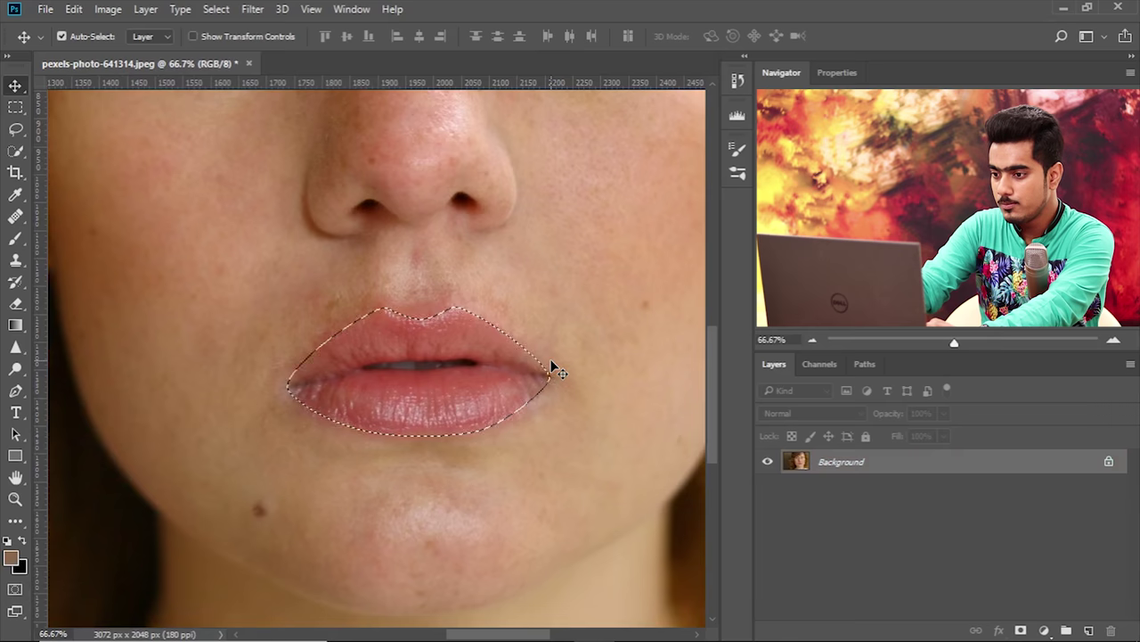
pyautogui.hotkey('ctrl', '+')
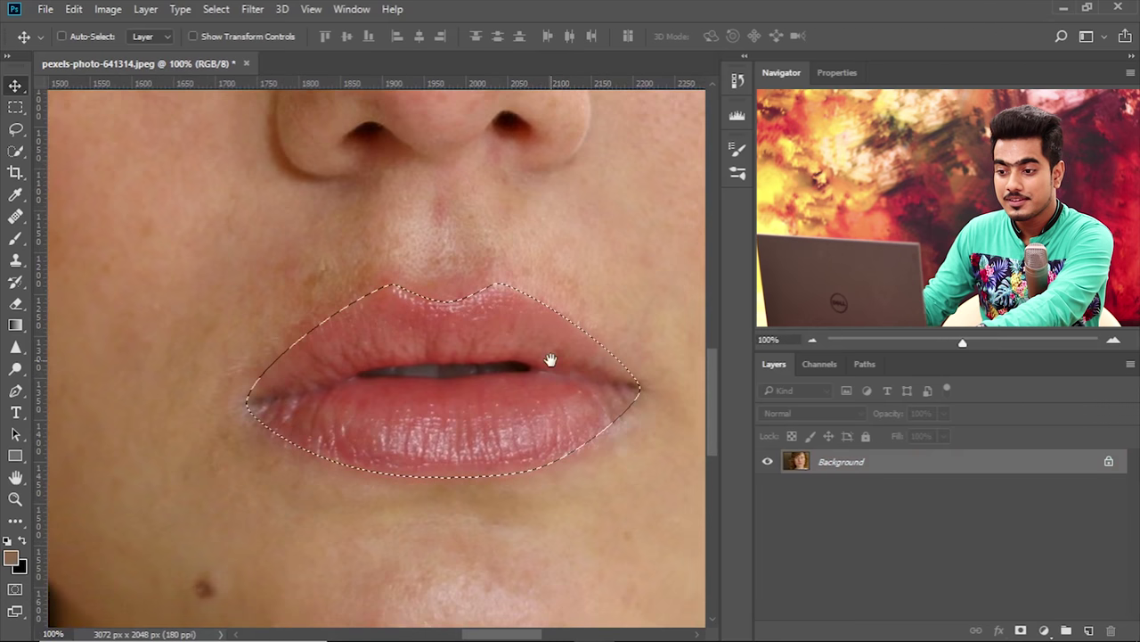
pyautogui.hscroll(2, 415, 366)
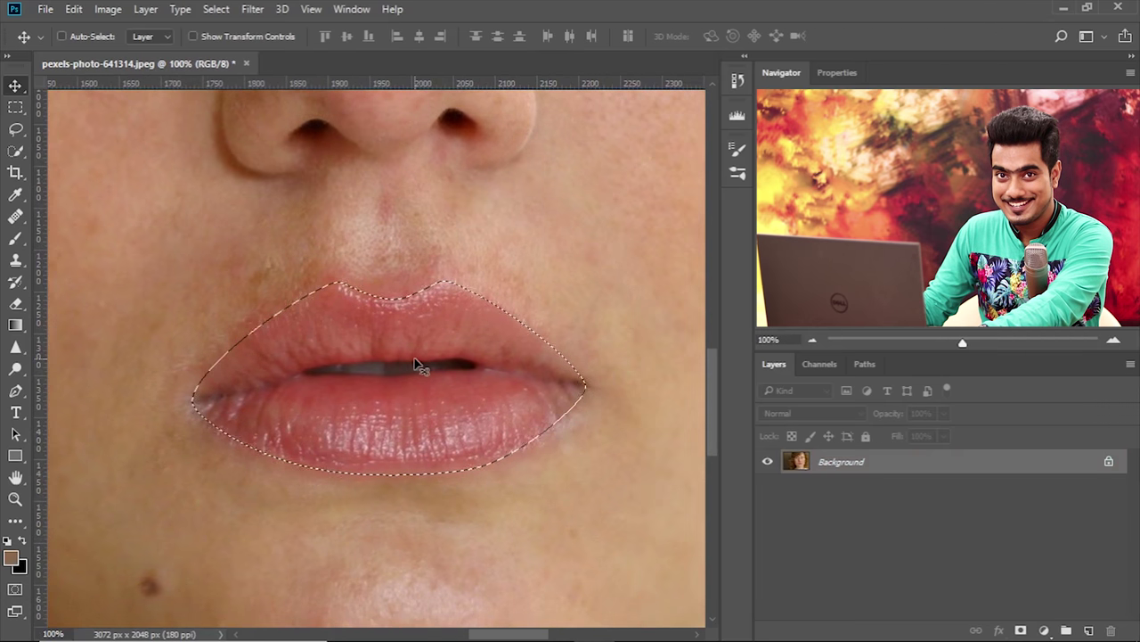
pyautogui.click(1088, 630)
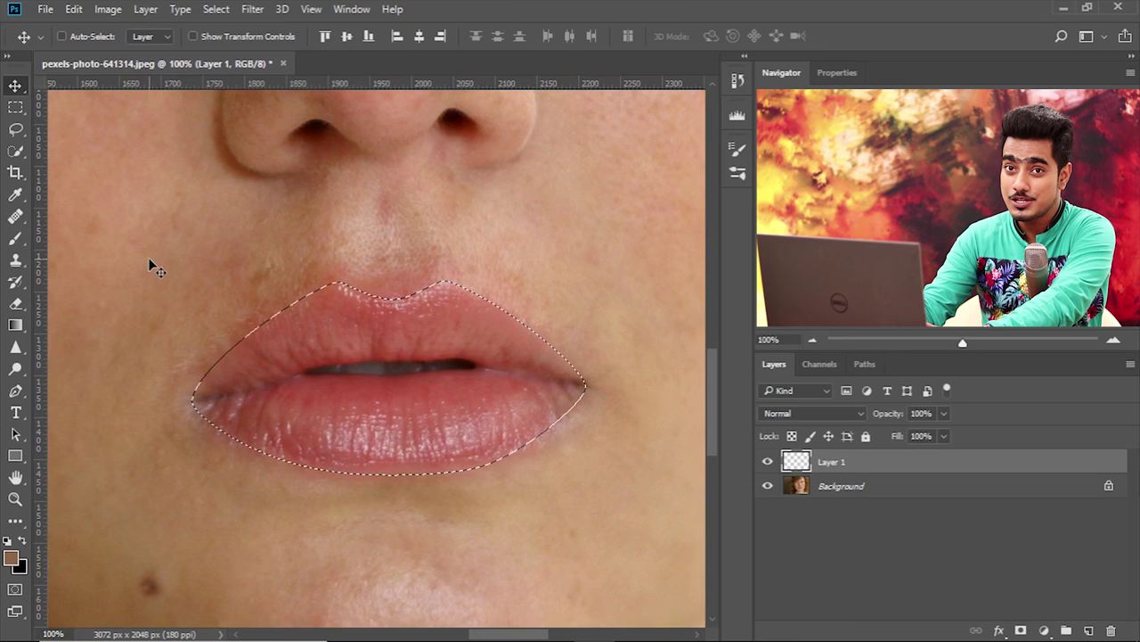
# Invert the selection so that everything except the lips is selected.
pyautogui.hotkey('ctrl', '-')
pyautogui.hotkey('ctrl', '-')
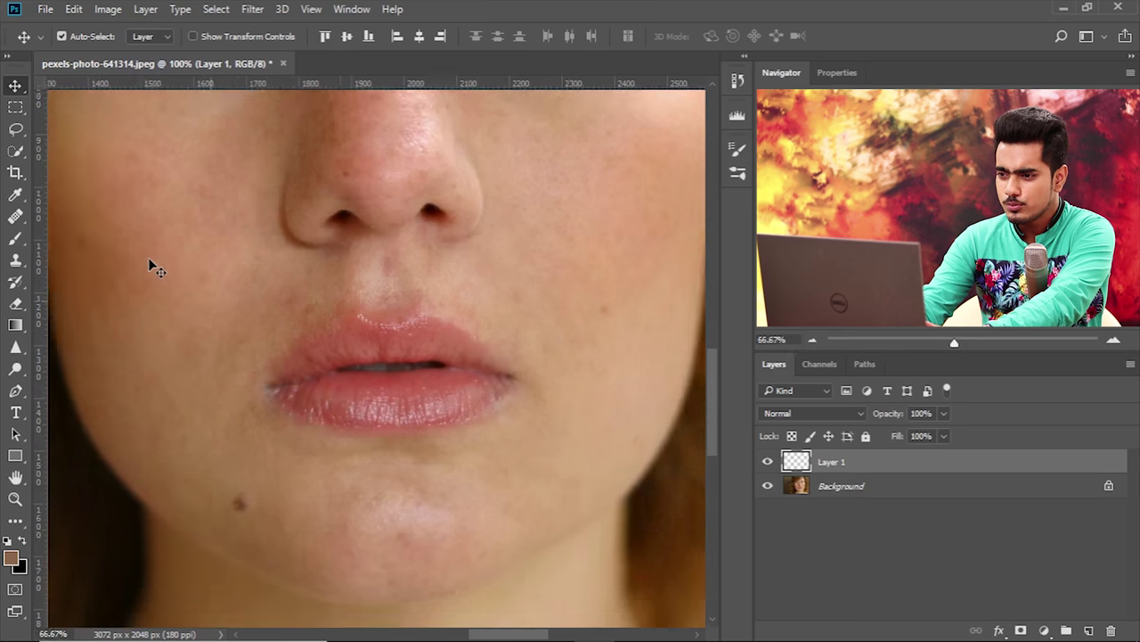
pyautogui.hotkey('ctrl', '-')
pyautogui.hotkey('ctrl', '-')
pyautogui.hotkey('ctrl', '-')
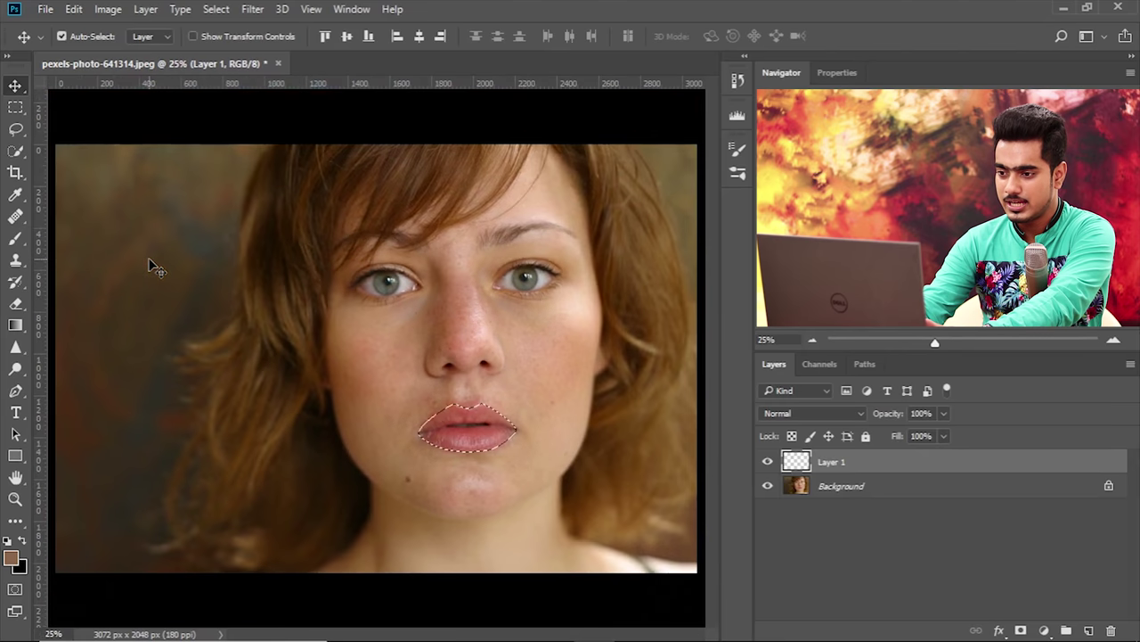
pyautogui.hotkey('ctrl', '+')
pyautogui.hotkey('ctrl', 'shift', 'i')
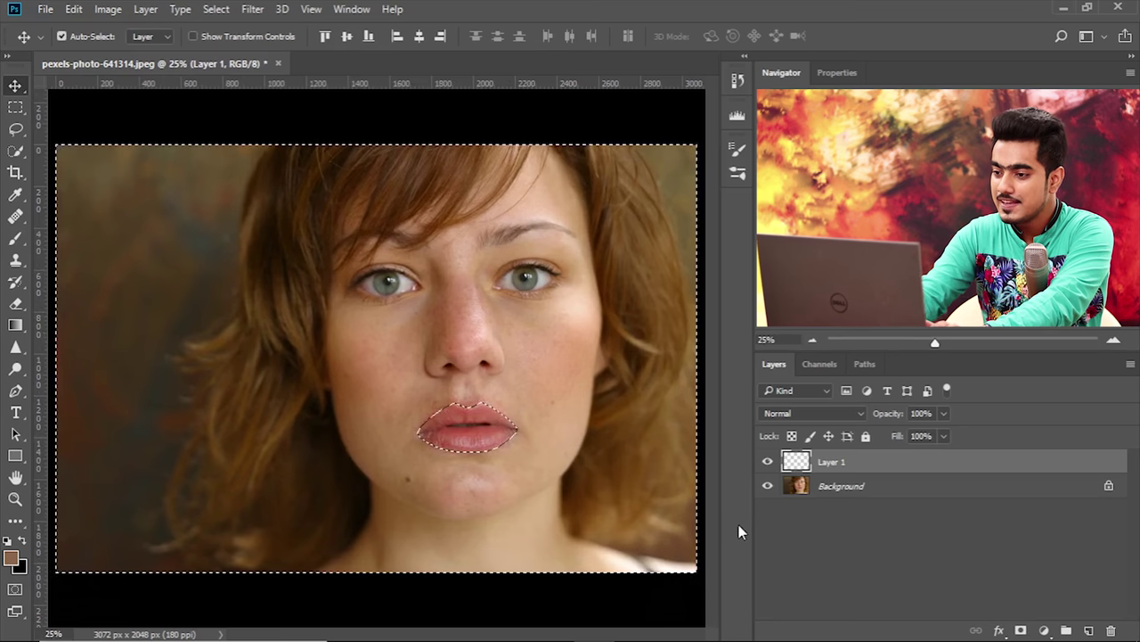
# Set up the Clone Stamp tool with a 46-pixel brush for the skin beside the left half of the upper lip.
pyautogui.hotkey('ctrl', '+')
pyautogui.hotkey('ctrl', '+')
pyautogui.hotkey('ctrl', '+')
pyautogui.hotkey('ctrl', '+')
pyautogui.hotkey('ctrl', '+')
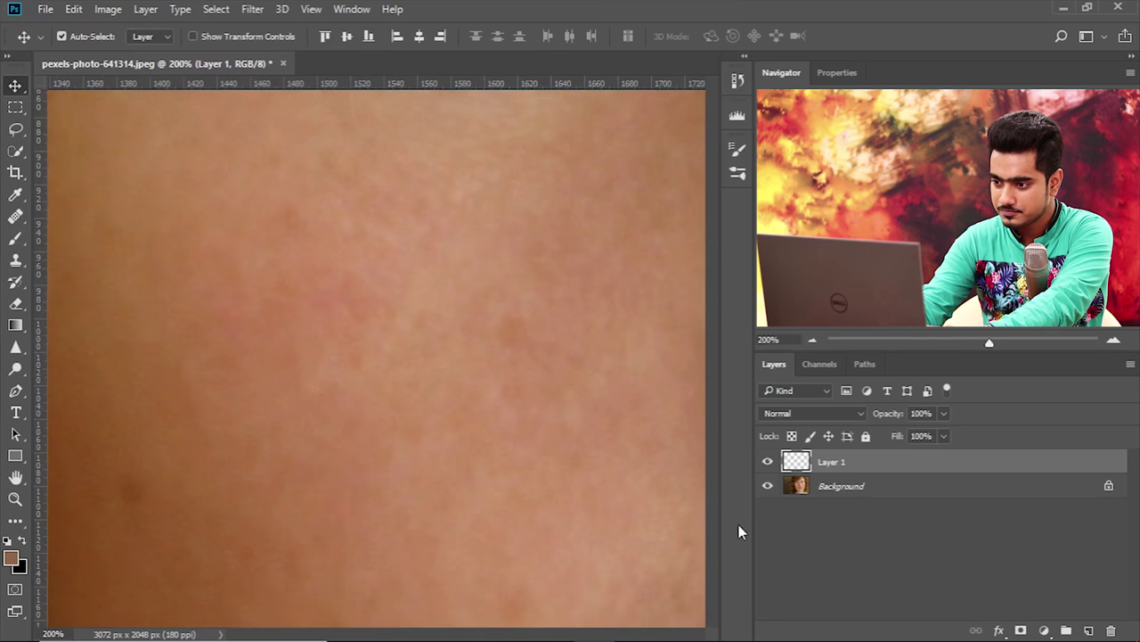
pyautogui.hotkey('ctrl', '-')
pyautogui.moveTo(632, 491); pyautogui.dragTo(228, 368)
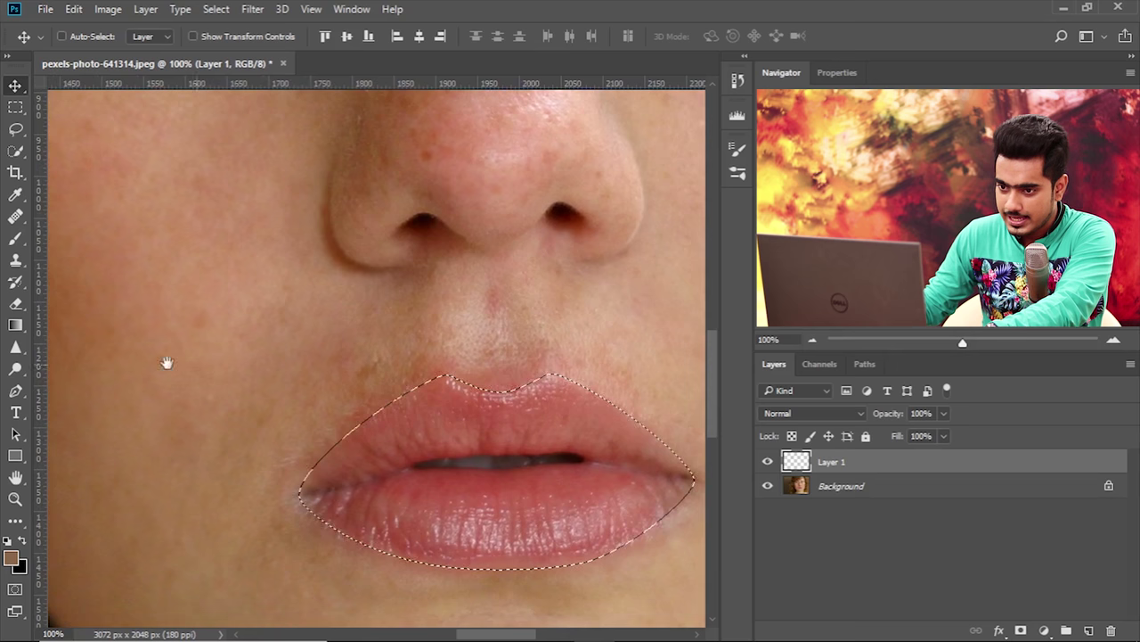
pyautogui.click(14, 266)
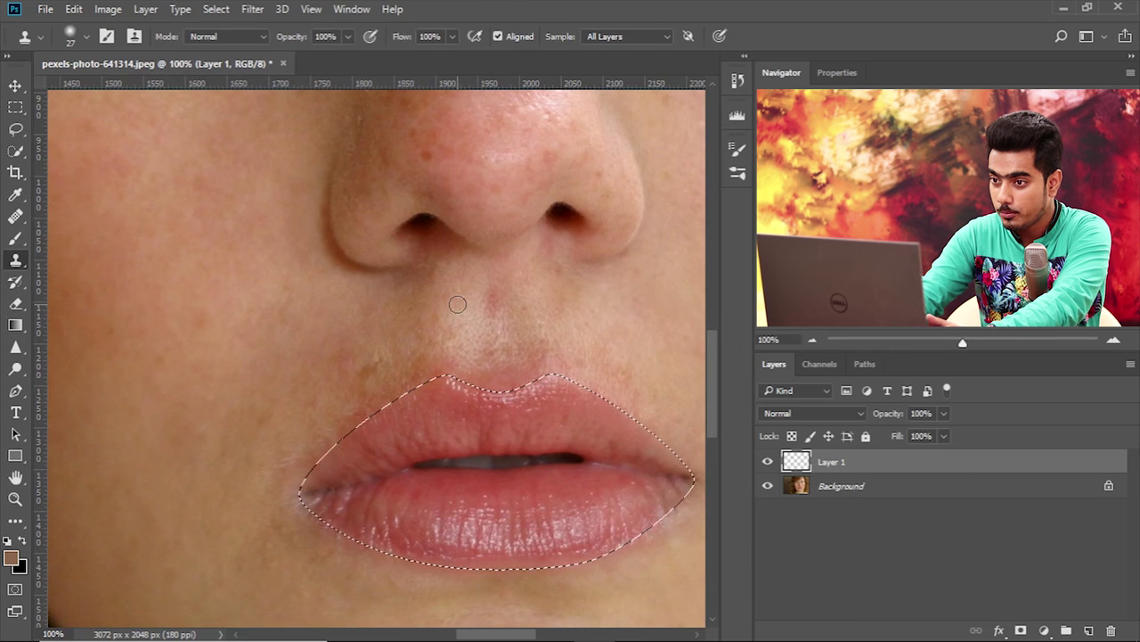
pyautogui.hotkey('ctrl', '+')
pyautogui.hotkey('ctrl', '-')
pyautogui.hotkey('ctrl', '+')
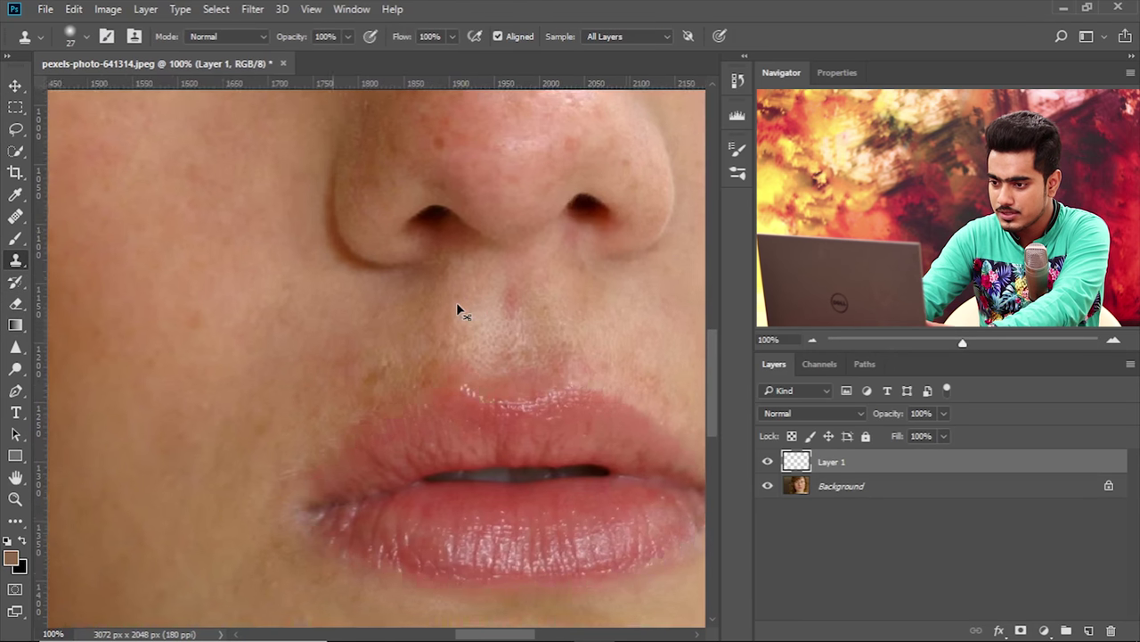
pyautogui.moveTo(475, 339)
pyautogui.mouseDown()
pyautogui.moveTo(410, 267)
pyautogui.moveTo(412, 229)
pyautogui.mouseUp()
pyautogui.moveTo(341, 286); pyautogui.dragTo(361, 273)
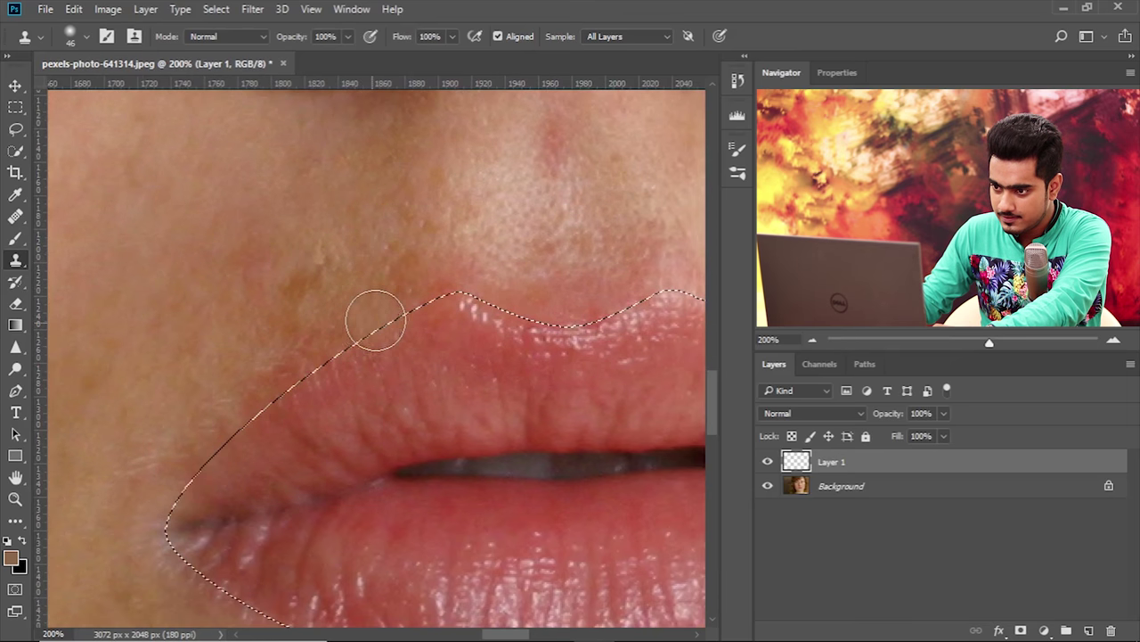
# Clone clean skin along the left slope of the upper lip and hide the selection outline.
pyautogui.moveTo(348, 329); pyautogui.dragTo(359, 331)
pyautogui.keyDown('alt'); pyautogui.click(384, 222); pyautogui.keyUp('alt')
pyautogui.moveTo(275, 443); pyautogui.dragTo(223, 418)
pyautogui.moveTo(433, 290); pyautogui.dragTo(488, 308)
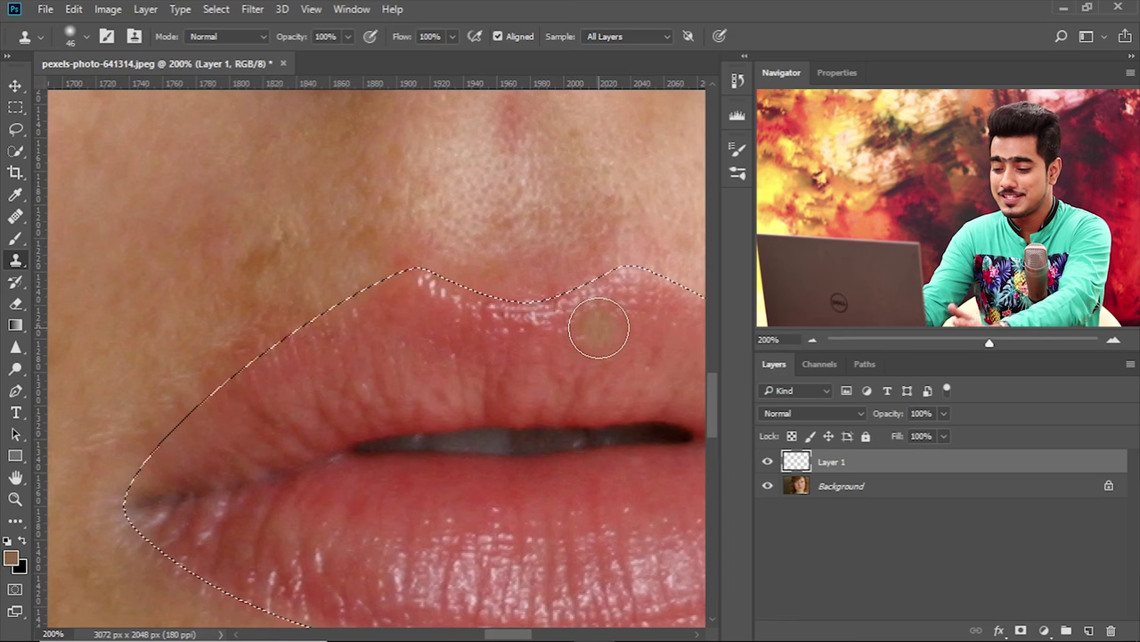
pyautogui.press('ctrl')
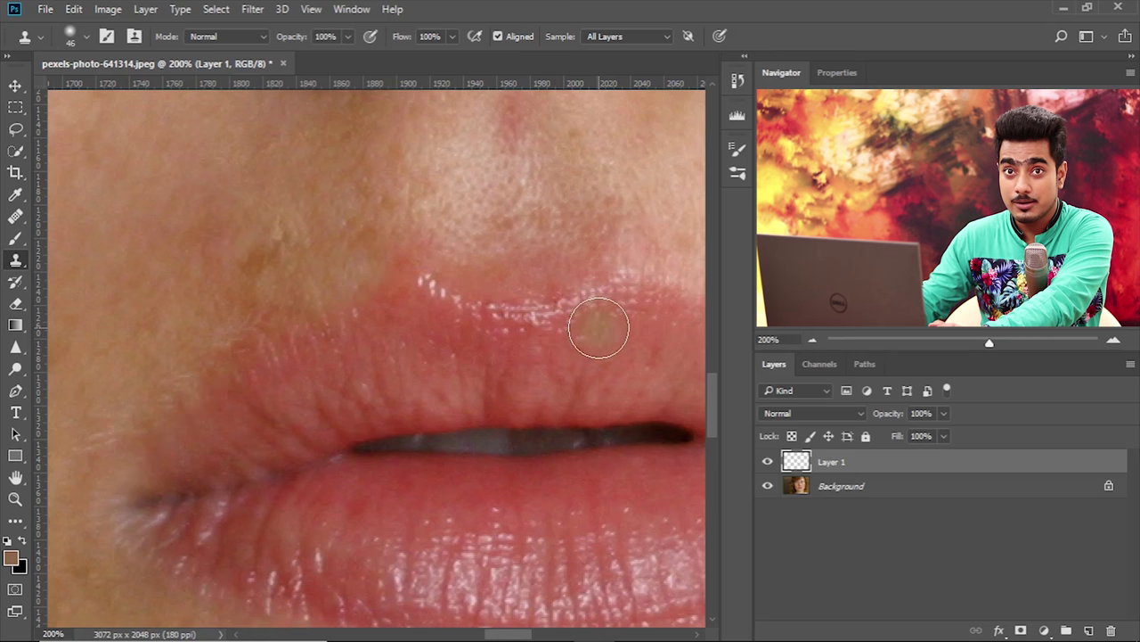
# Clone nearby skin over the uneven upper lip border, working down from the left slope toward the left mouth corner.
pyautogui.keyDown('alt'); pyautogui.click(287, 213); pyautogui.keyUp('alt')
pyautogui.click(286, 318)
pyautogui.click(272, 253)
pyautogui.moveTo(275, 285); pyautogui.dragTo(289, 289)
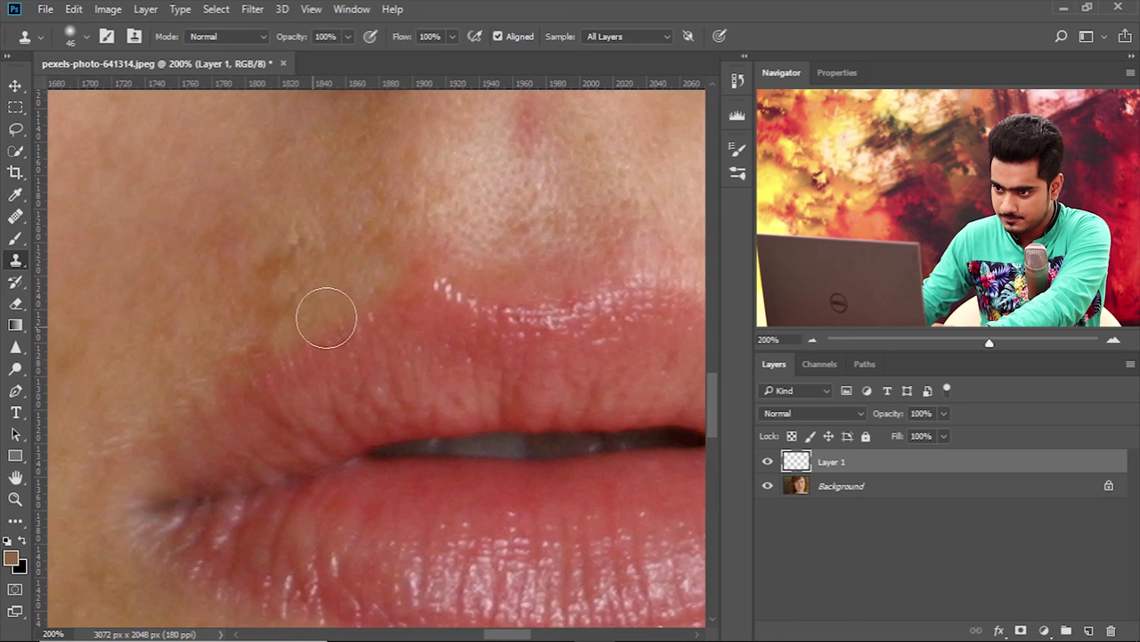
pyautogui.moveTo(278, 375); pyautogui.dragTo(322, 368)
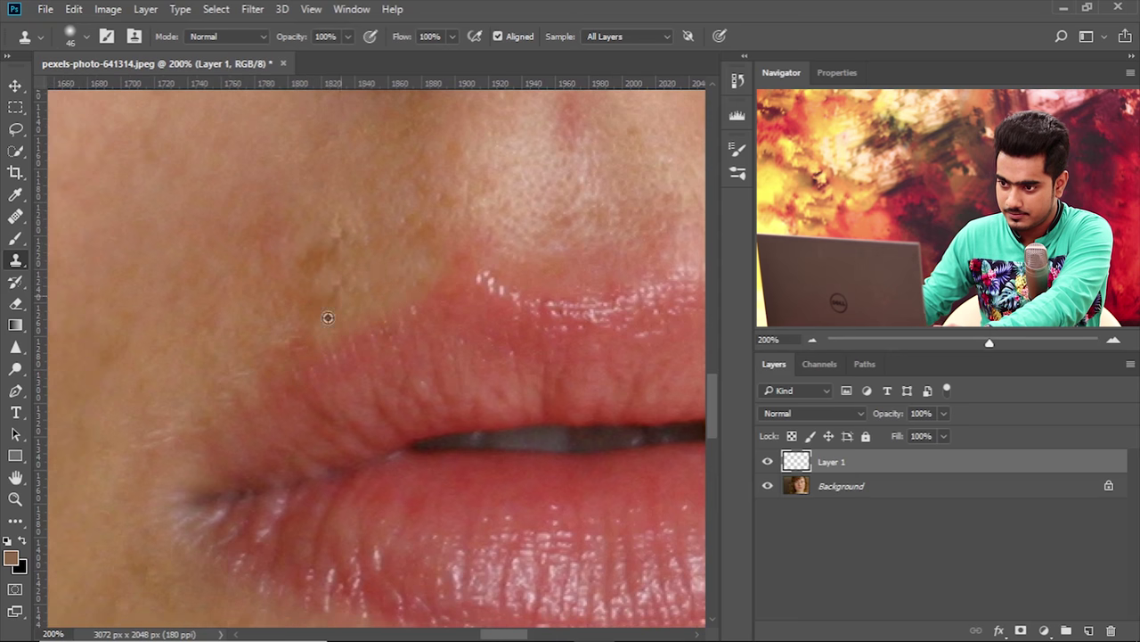
pyautogui.click(294, 358)
pyautogui.click(246, 398)
pyautogui.moveTo(246, 397); pyautogui.dragTo(261, 388)
pyautogui.moveTo(225, 424); pyautogui.dragTo(256, 403)
# Clone skin around the left mouth corner with a 79-pixel Clone Stamp brush, undoing a misplaced dab.
pyautogui.moveTo(275, 552); pyautogui.dragTo(252, 438)
pyautogui.keyDown('alt'); pyautogui.click(299, 222); pyautogui.keyUp('alt')
pyautogui.click(216, 334)
pyautogui.hotkey('ctrl', 'z')
pyautogui.moveTo(182, 476); pyautogui.dragTo(197, 478)
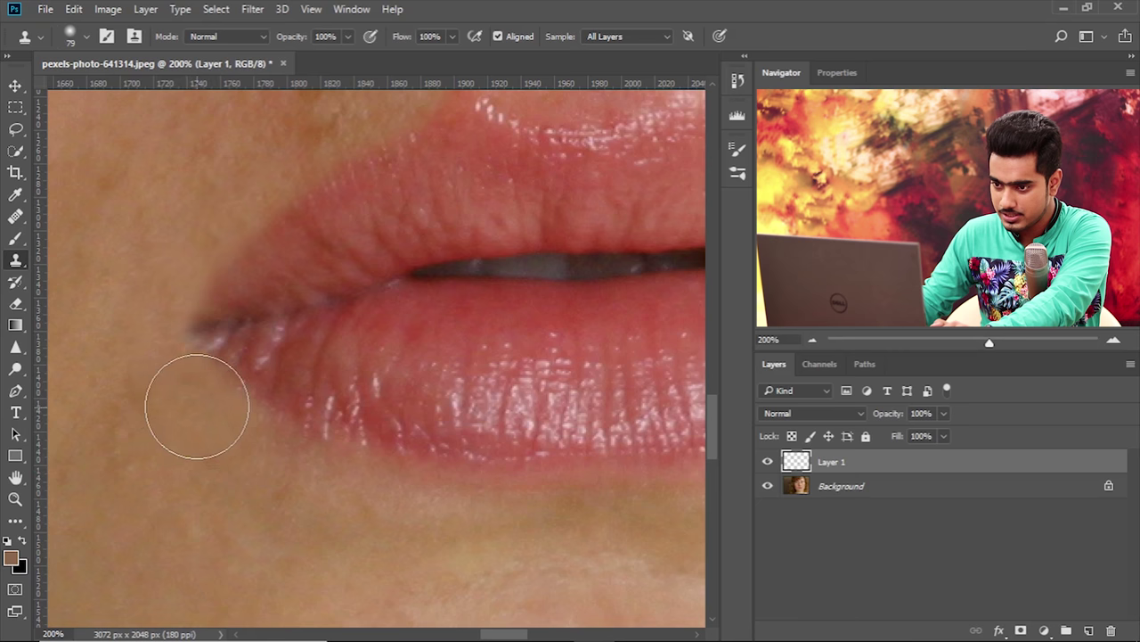
# Clone skin below the lower lip from the left side to the middle, reducing the brush to 54 pixels.
pyautogui.moveTo(353, 505); pyautogui.dragTo(320, 491)
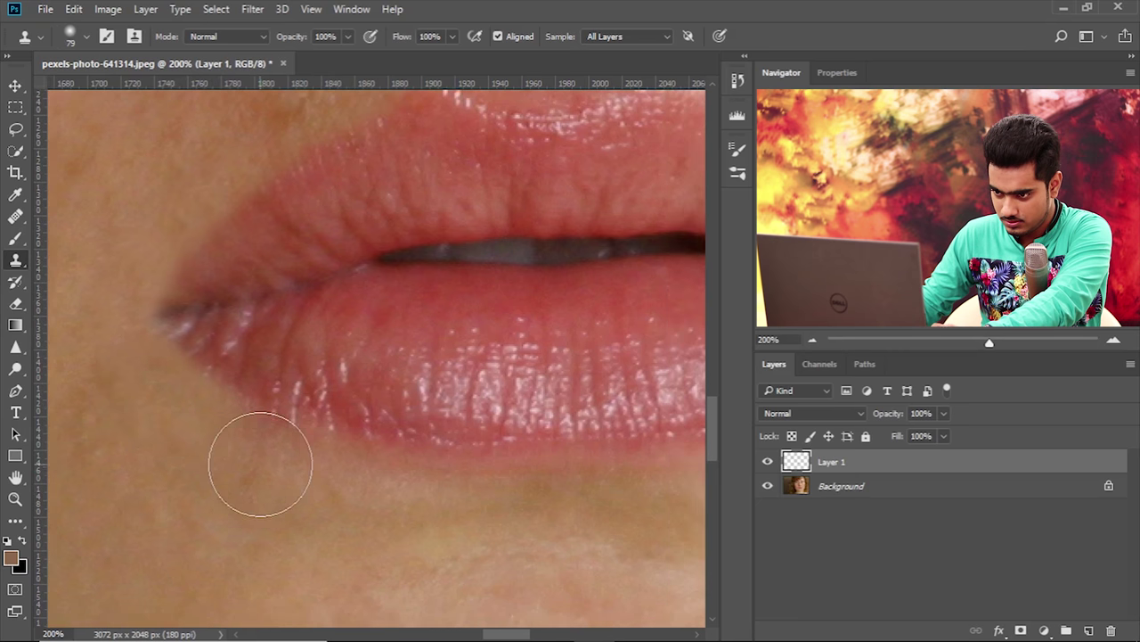
pyautogui.moveTo(379, 519)
pyautogui.mouseDown()
pyautogui.moveTo(319, 498)
pyautogui.moveTo(312, 477)
pyautogui.mouseUp()
pyautogui.keyDown('alt'); pyautogui.rightClick(338, 539); pyautogui.keyUp('alt')
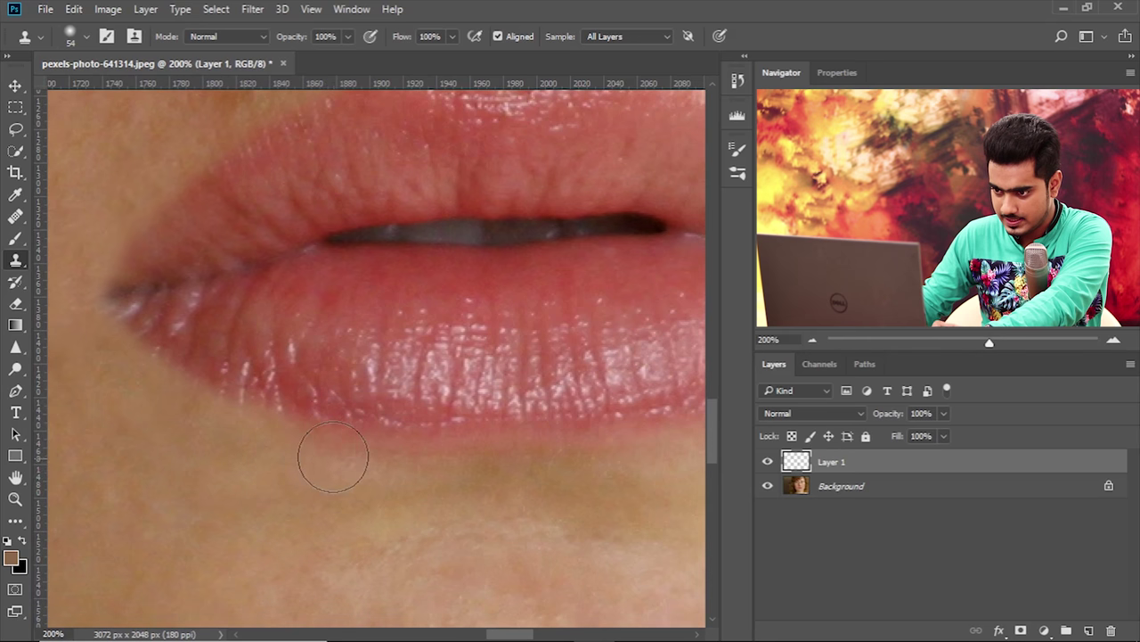
pyautogui.moveTo(470, 474); pyautogui.dragTo(446, 473)
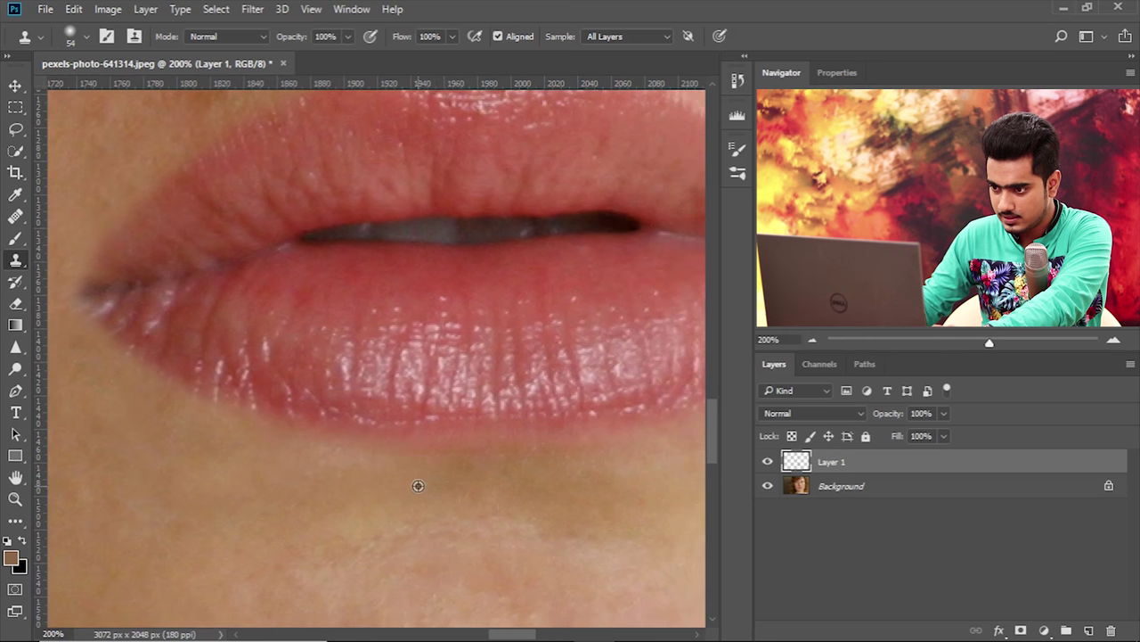
pyautogui.moveTo(493, 468); pyautogui.dragTo(423, 466)
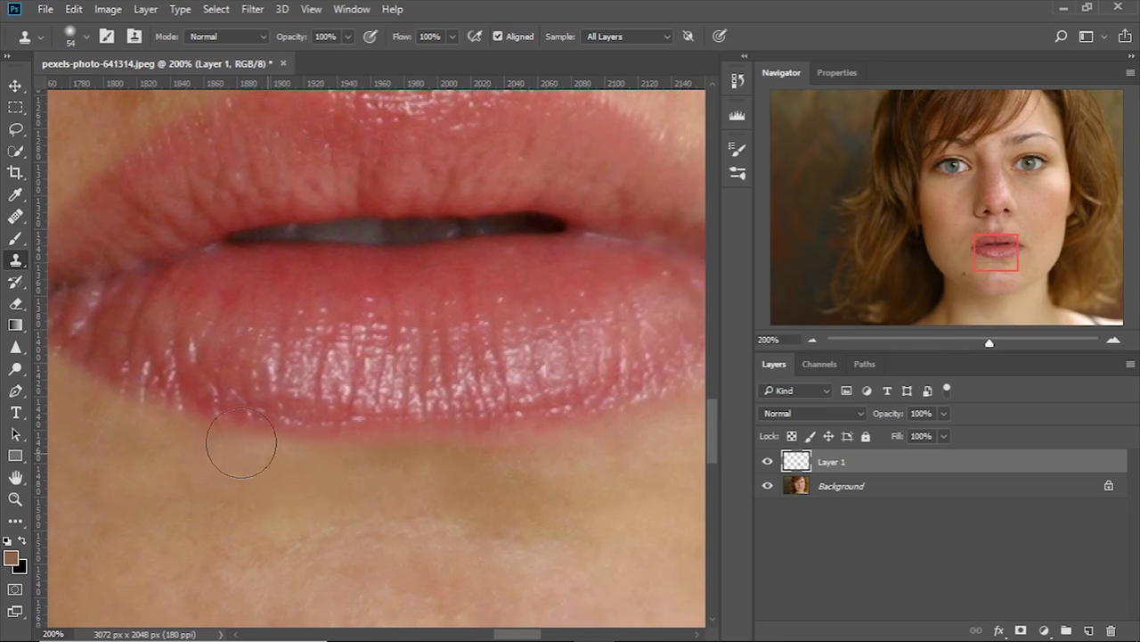
pyautogui.moveTo(252, 466); pyautogui.dragTo(341, 483)
pyautogui.moveTo(414, 482); pyautogui.dragTo(324, 468)
# Clone skin along the right part of the lower lip's edge up to the right mouth corner.
pyautogui.moveTo(539, 447)
pyautogui.mouseDown()
pyautogui.moveTo(384, 458)
pyautogui.moveTo(418, 478)
pyautogui.mouseUp()
pyautogui.moveTo(457, 419); pyautogui.dragTo(521, 399)
pyautogui.moveTo(450, 454); pyautogui.dragTo(384, 475)
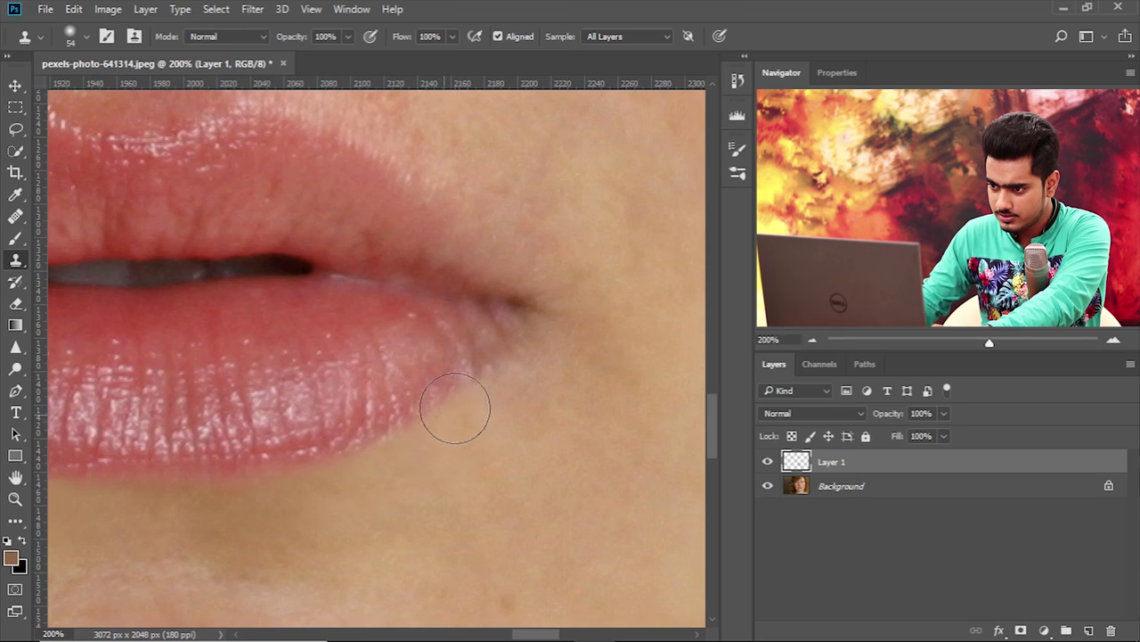
pyautogui.moveTo(484, 418); pyautogui.dragTo(460, 437)
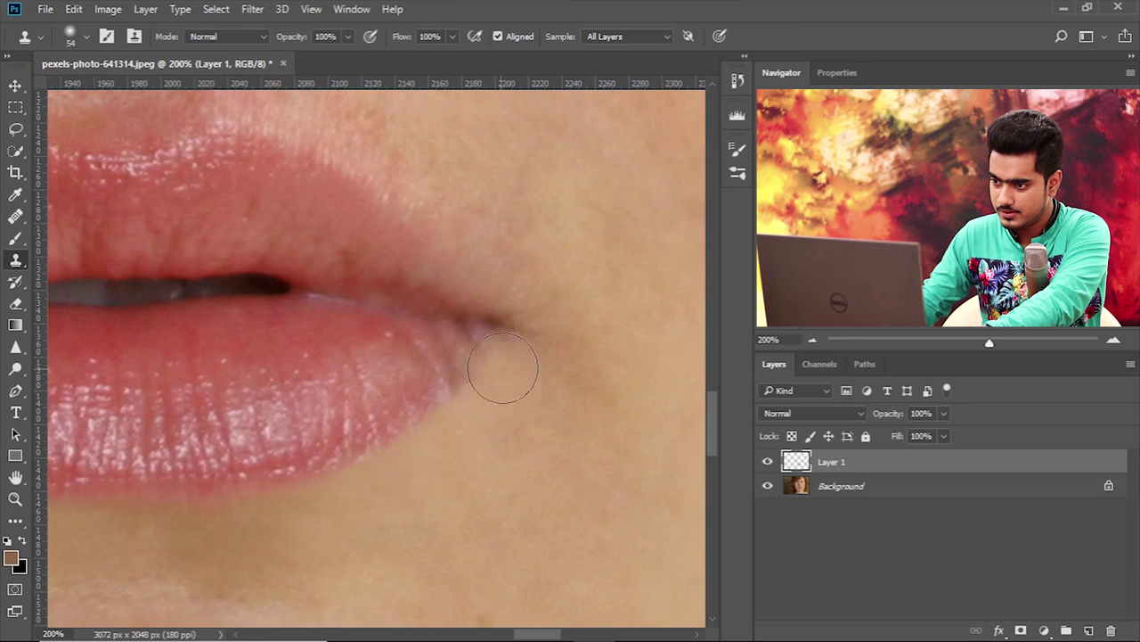
# Clone skin along the right slope of the upper lip, from the mouth corner up toward the cupid's bow.
pyautogui.moveTo(517, 380); pyautogui.dragTo(549, 449)
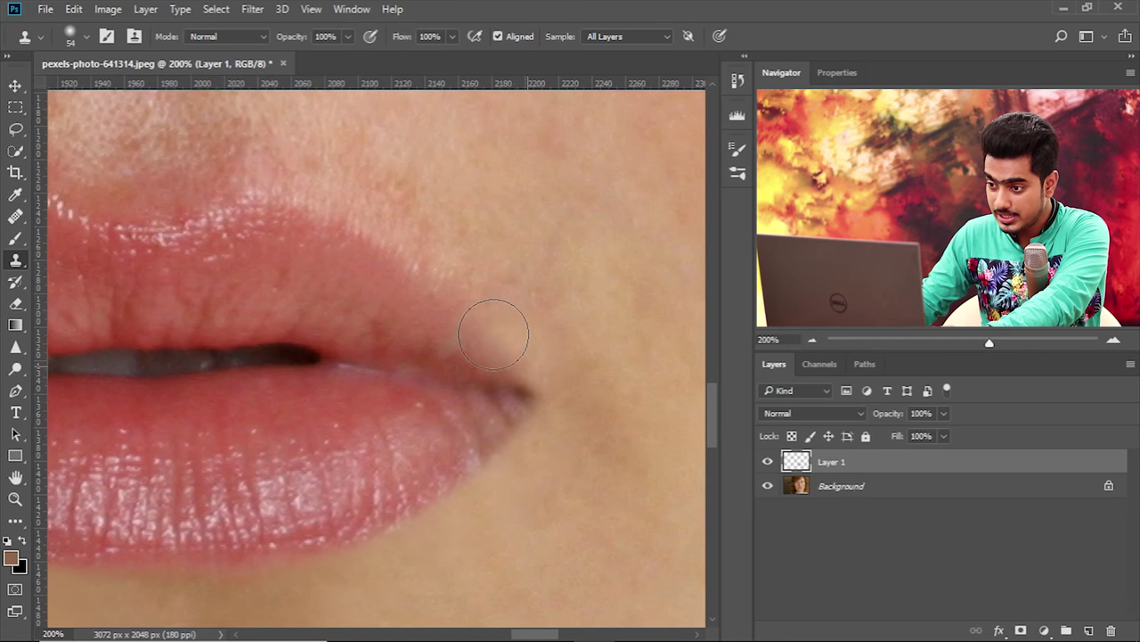
pyautogui.moveTo(459, 281); pyautogui.dragTo(473, 297)
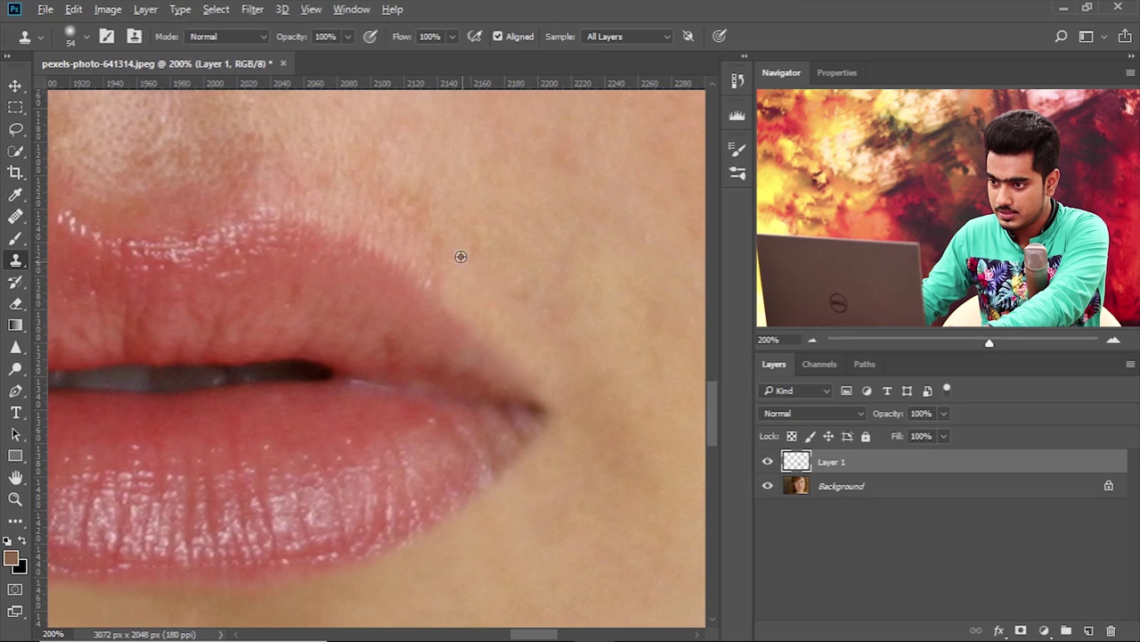
pyautogui.scroll(5, 438, 286)
pyautogui.hscroll(-5, 438, 286)
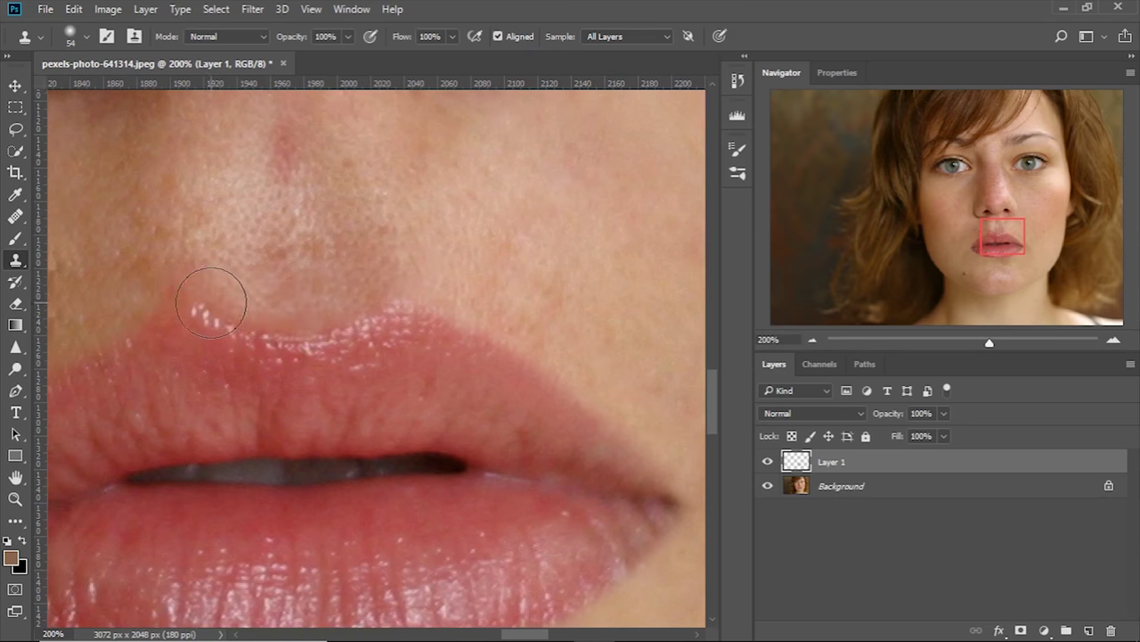
# Clone skin along the dip of the cupid's bow with the Clone Stamp brush reduced to 39 pixels.
pyautogui.hotkey('ctrl', '+')
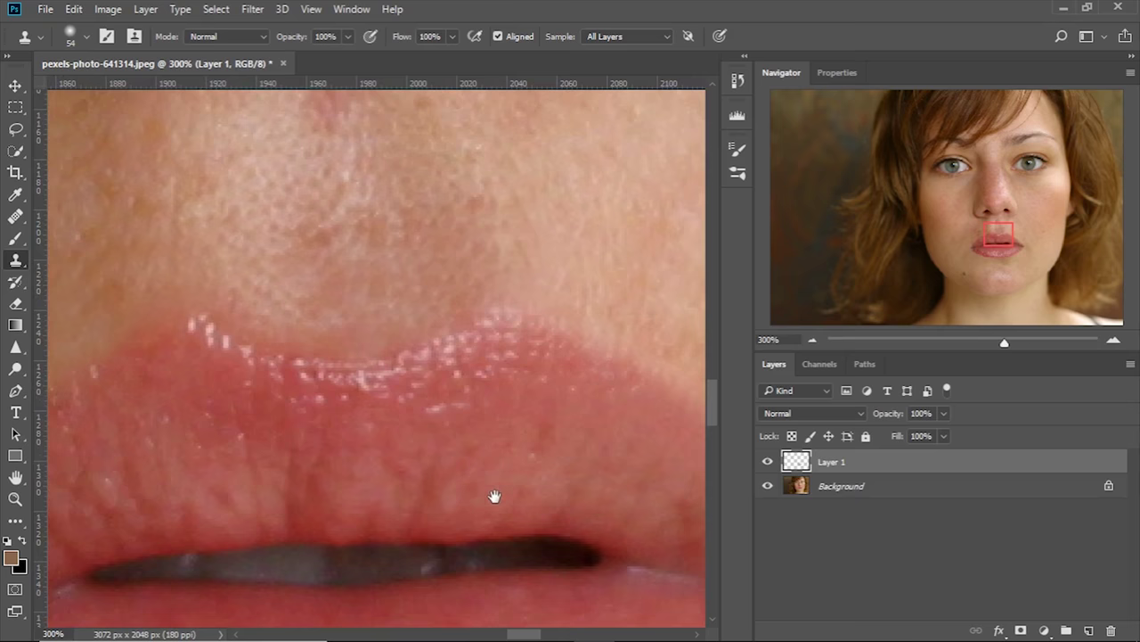
pyautogui.moveTo(345, 437); pyautogui.dragTo(363, 490)
pyautogui.scroll(1, 362, 490)
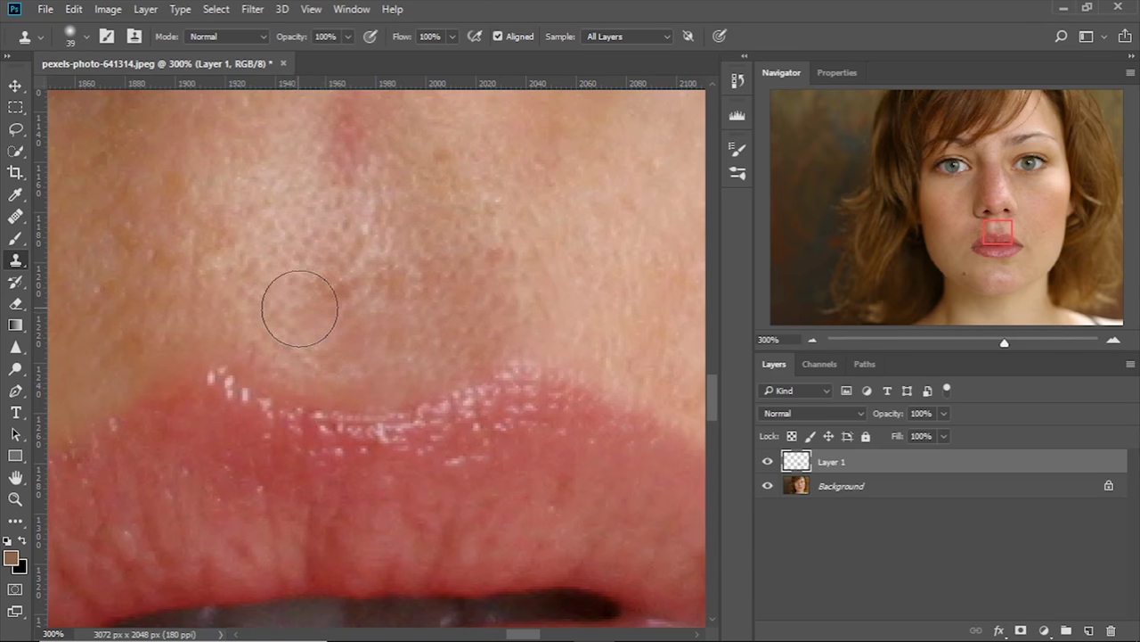
pyautogui.scroll(1, 356, 348)
pyautogui.hscroll(1, 356, 348)
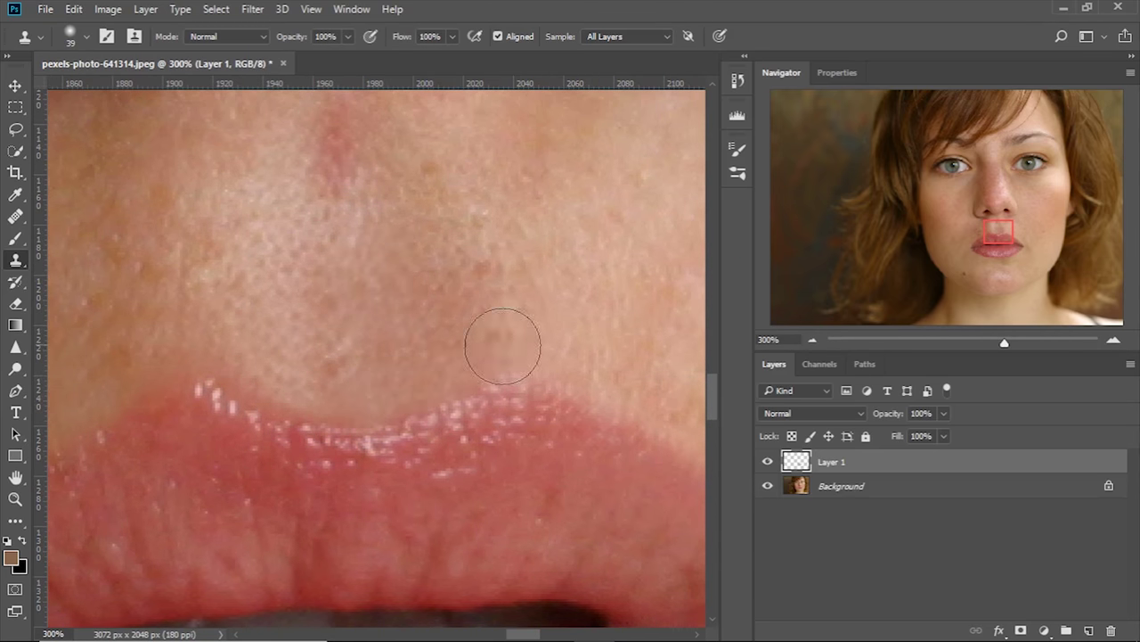
pyautogui.scroll(-3, 505, 336)
pyautogui.hscroll(5, 522, 369)
pyautogui.scroll(-2, 507, 477)
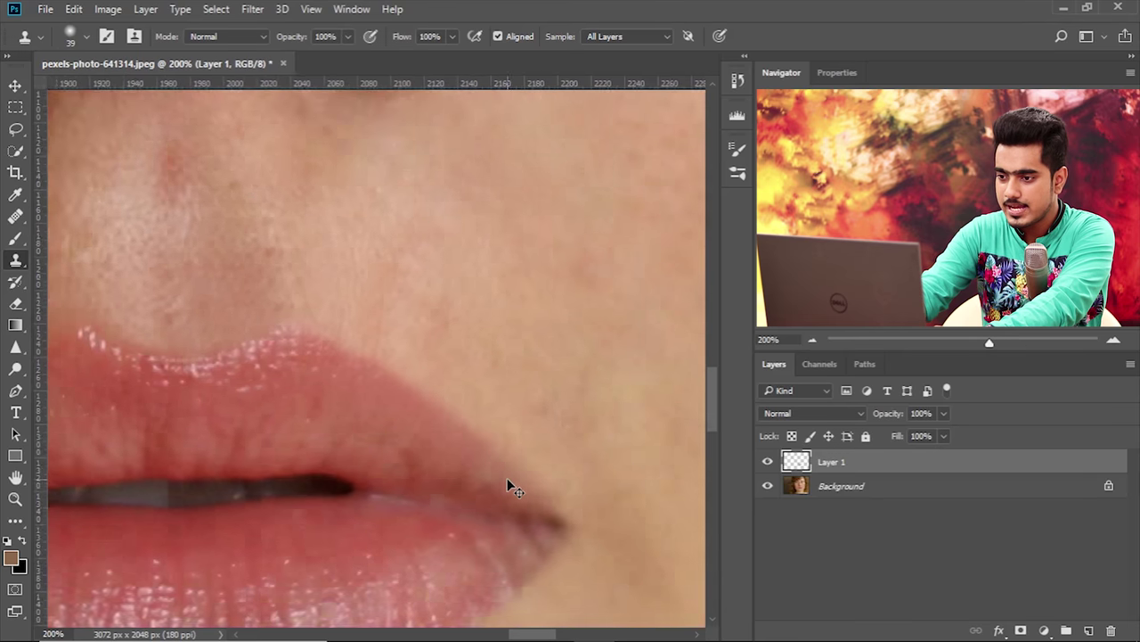
# Clone skin along the upper lip's selected edge from the cupid's bow to the right mouth corner, and check the left side.
pyautogui.scroll(1, 508, 483)
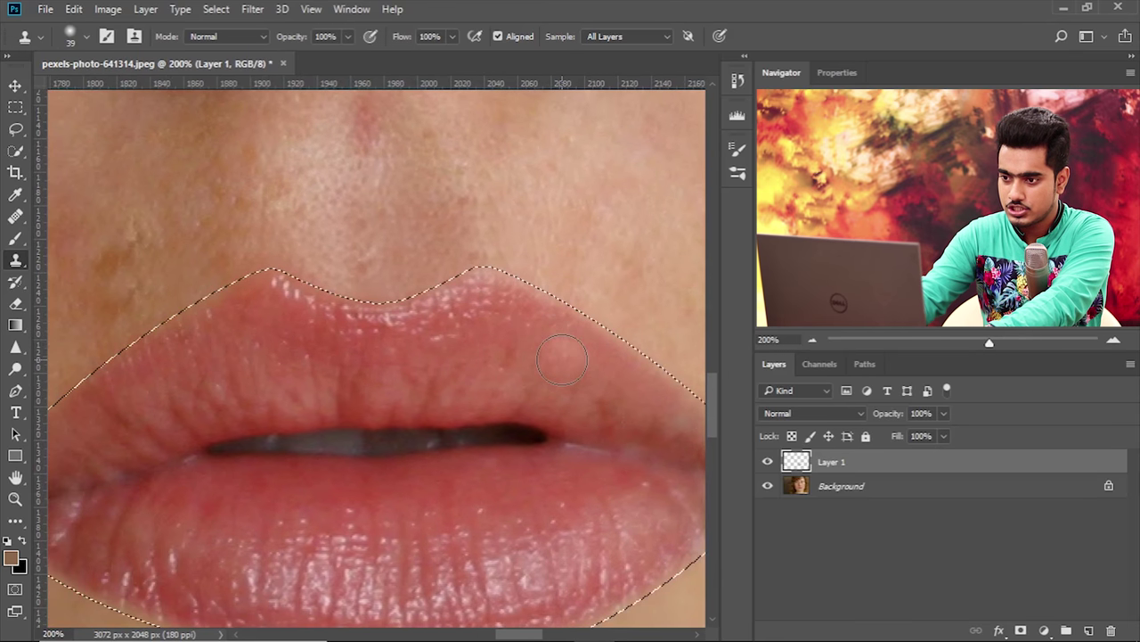
pyautogui.scroll(-1, 562, 363)
pyautogui.scroll(1, 562, 360)
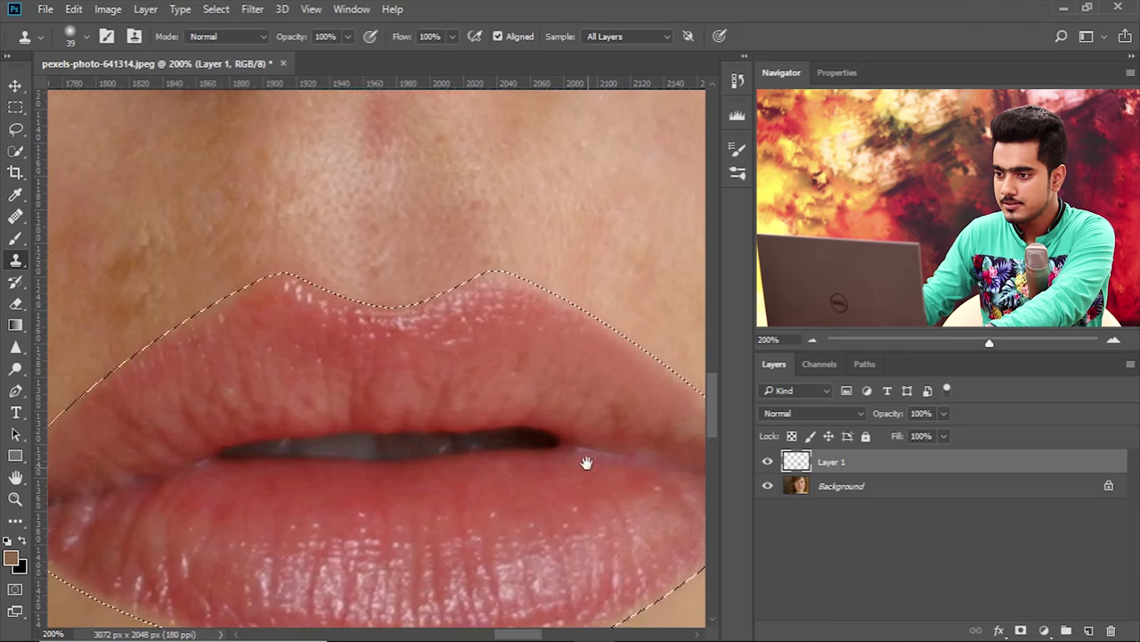
pyautogui.moveTo(556, 416); pyautogui.dragTo(523, 420)
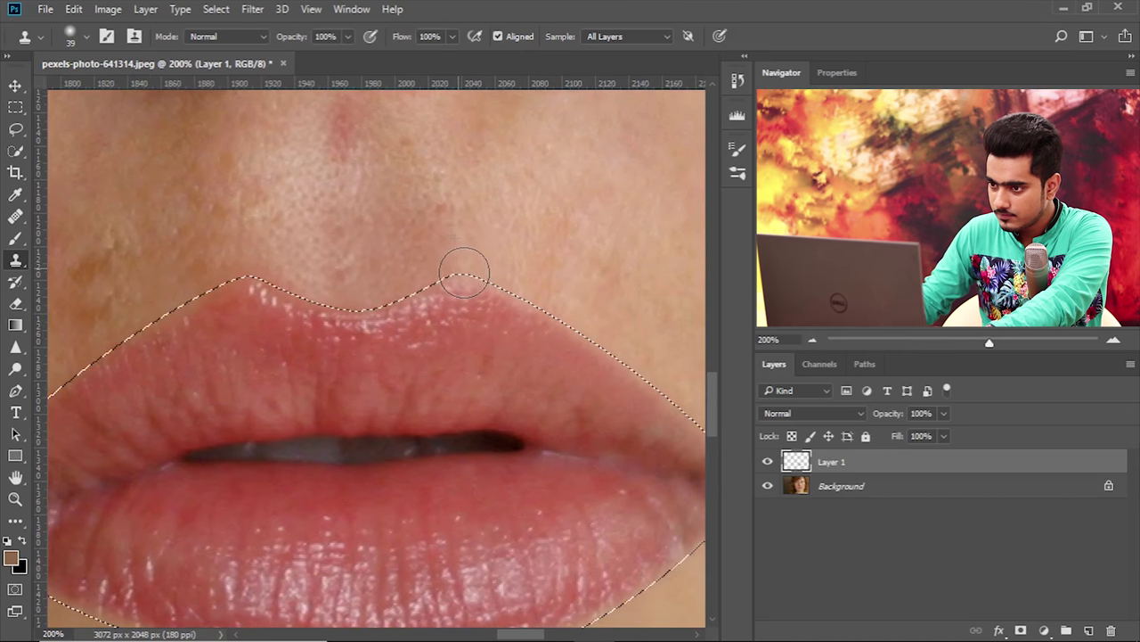
pyautogui.moveTo(514, 288); pyautogui.dragTo(458, 265)
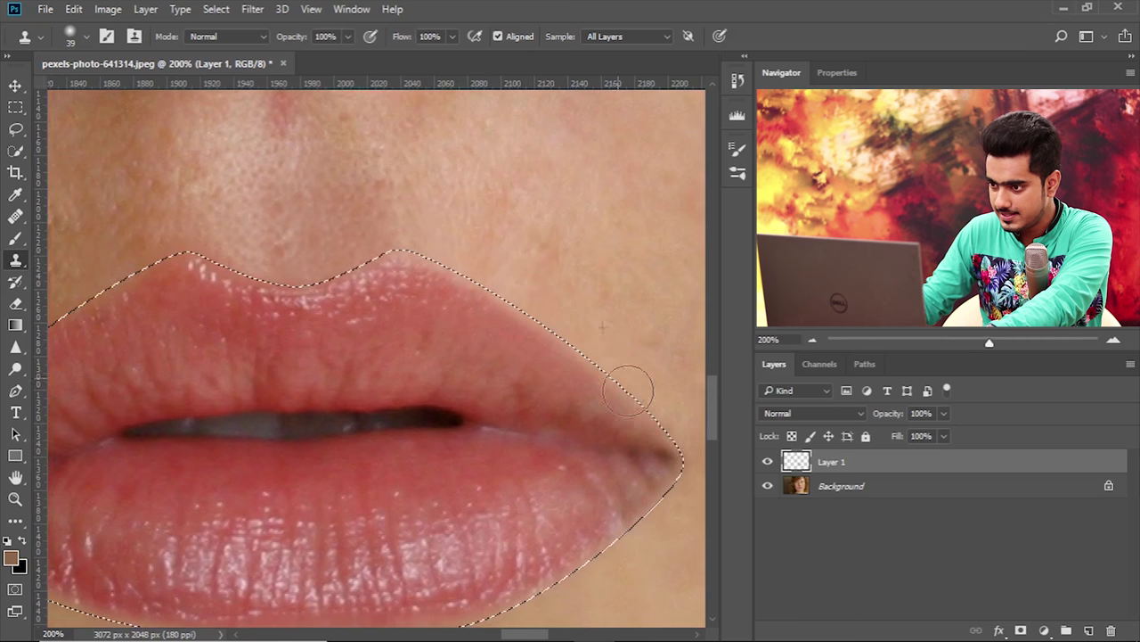
pyautogui.moveTo(652, 424); pyautogui.dragTo(605, 372)
pyautogui.moveTo(437, 426); pyautogui.dragTo(634, 387)
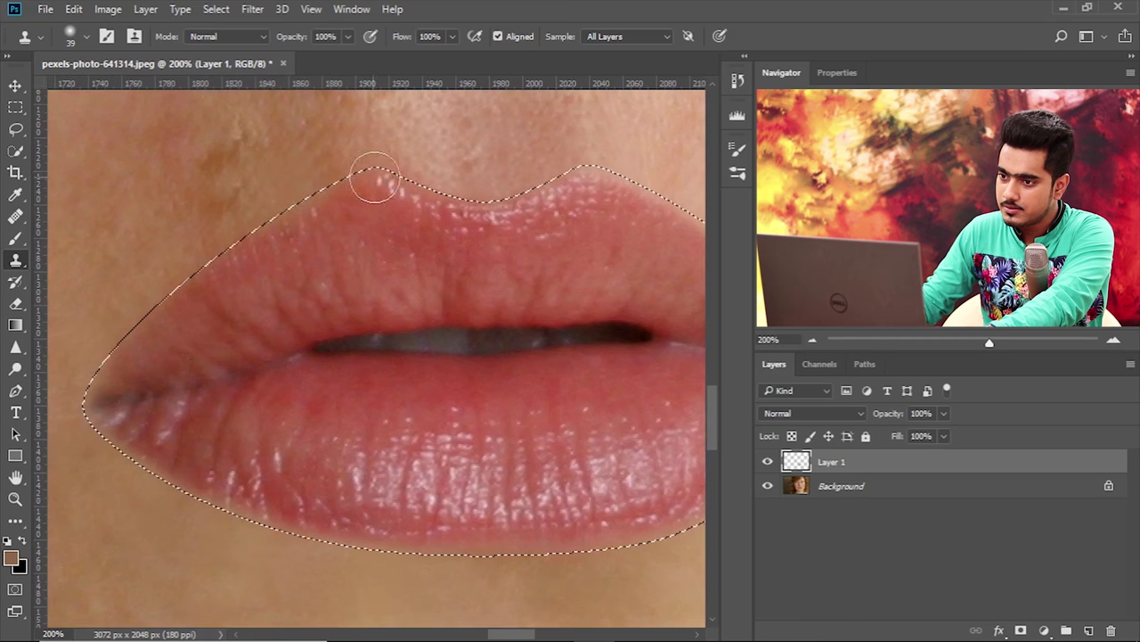
pyautogui.moveTo(581, 456); pyautogui.dragTo(557, 461)
pyautogui.moveTo(400, 375); pyautogui.dragTo(371, 402)
pyautogui.moveTo(392, 326); pyautogui.dragTo(393, 342)
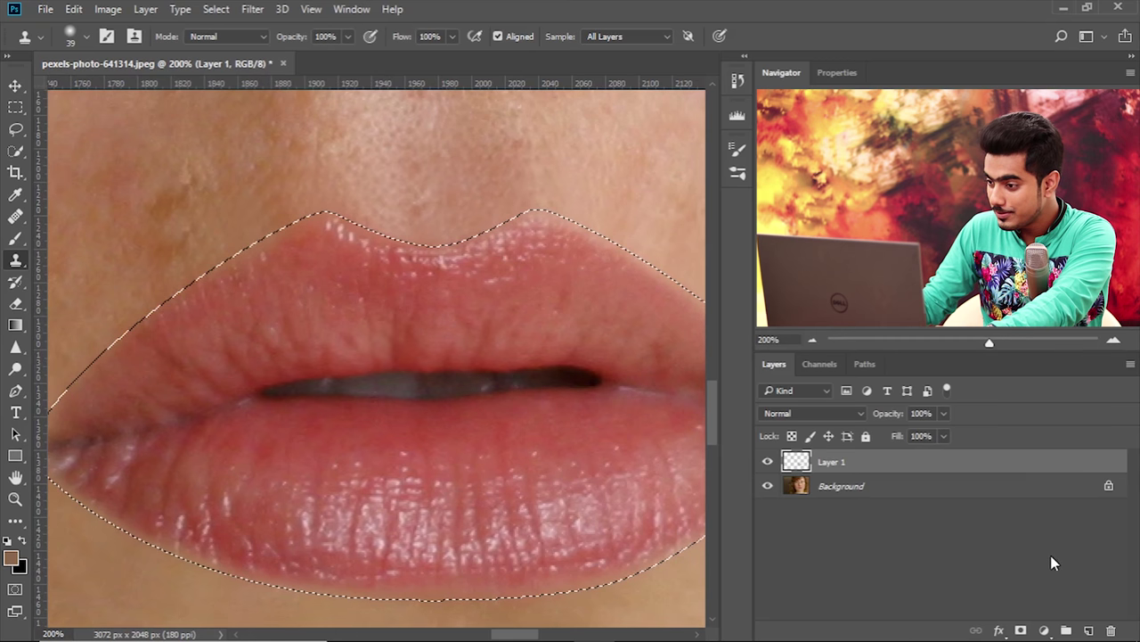
# Add a new layer and clone lip texture up to the left peak of the cupid's bow with a 27-pixel brush.
pyautogui.click(1088, 630)
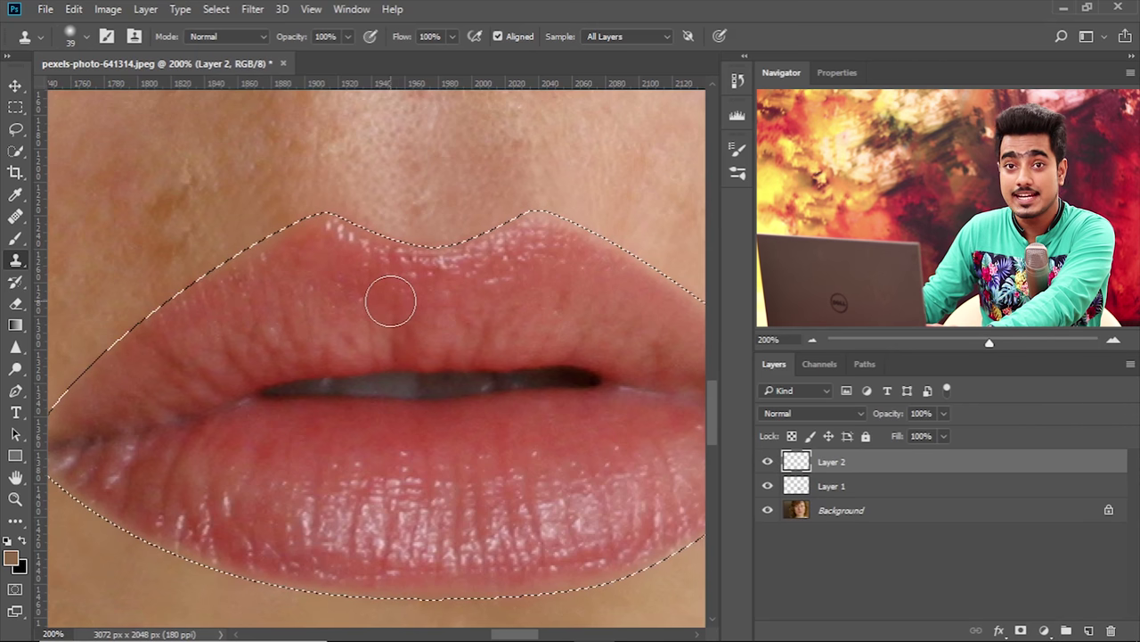
pyautogui.hotkey('ctrl', 'd')
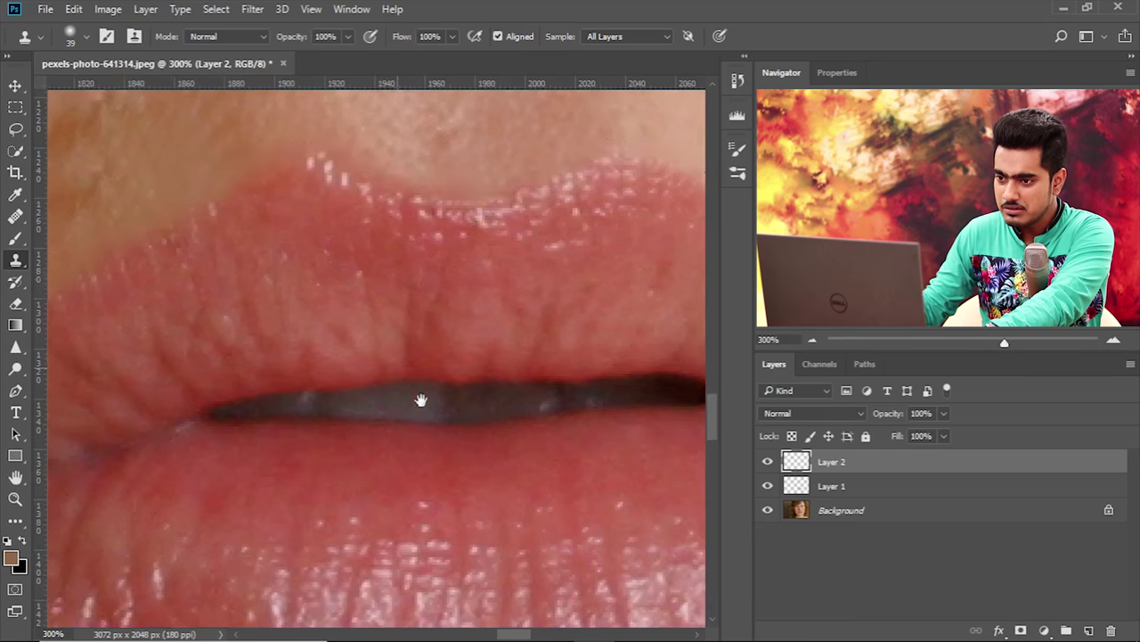
pyautogui.hotkey('ctrl', '+')
pyautogui.moveTo(340, 351)
pyautogui.mouseDown()
pyautogui.moveTo(323, 351)
pyautogui.moveTo(334, 354)
pyautogui.mouseUp()
pyautogui.keyDown('alt'); pyautogui.click(336, 353); pyautogui.keyUp('alt')
pyautogui.moveTo(355, 308); pyautogui.dragTo(408, 280)
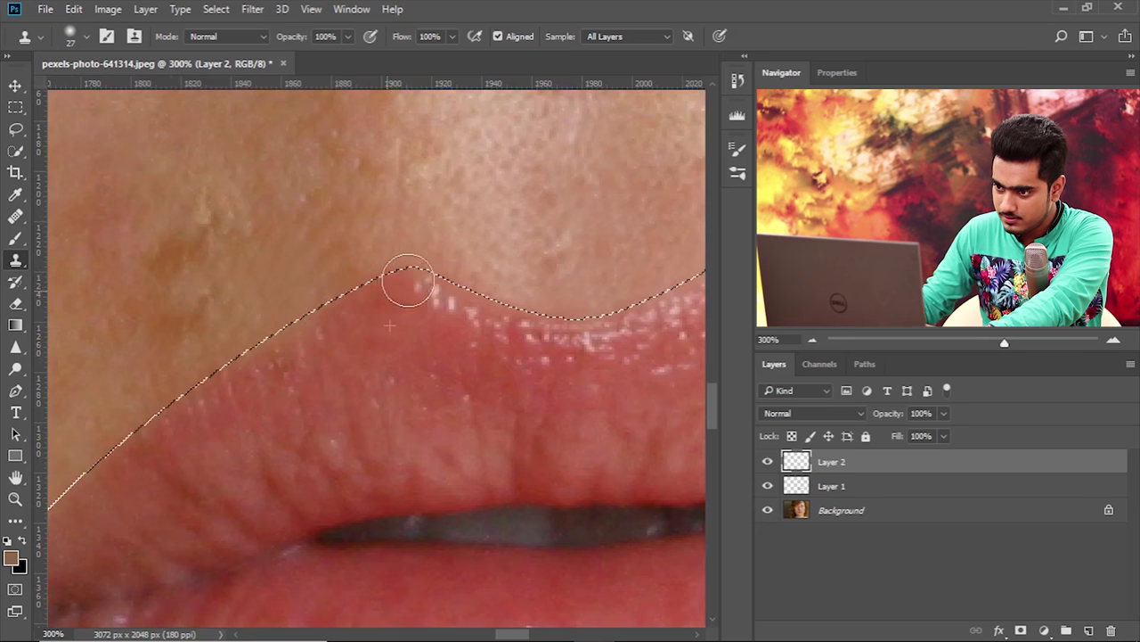
# Clone lip texture along the left slope of the upper lip, from the cupid's bow down toward the mouth corner.
pyautogui.moveTo(318, 385); pyautogui.dragTo(378, 369)
pyautogui.keyDown('alt'); pyautogui.click(332, 370); pyautogui.keyUp('alt')
pyautogui.moveTo(349, 322); pyautogui.dragTo(233, 397)
pyautogui.moveTo(324, 362); pyautogui.dragTo(420, 295)
pyautogui.keyDown('alt'); pyautogui.click(324, 355); pyautogui.keyUp('alt')
pyautogui.moveTo(305, 340)
pyautogui.mouseDown()
pyautogui.moveTo(231, 418)
pyautogui.moveTo(269, 417)
pyautogui.moveTo(187, 479)
pyautogui.moveTo(173, 526)
pyautogui.moveTo(205, 557)
pyautogui.mouseUp()
pyautogui.keyDown('alt'); pyautogui.click(264, 420); pyautogui.keyUp('alt')
pyautogui.moveTo(333, 482); pyautogui.dragTo(344, 429)
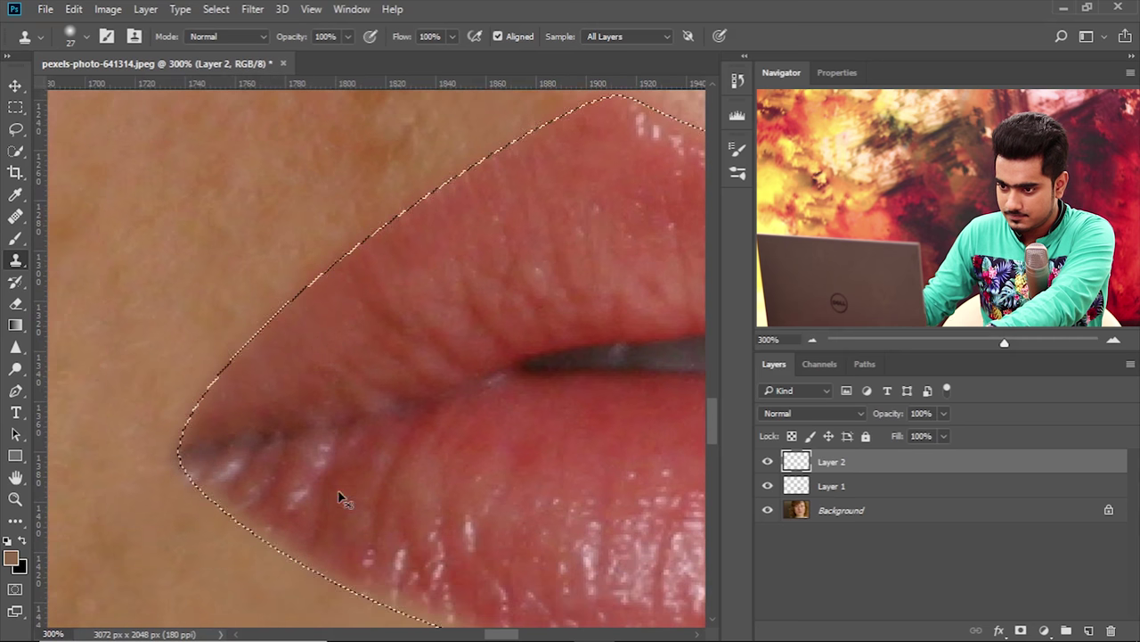
# Clone lip texture around the left mouth corner, filling the lips out to the selection edge.
pyautogui.keyDown('alt'); pyautogui.click(233, 401); pyautogui.keyUp('alt')
pyautogui.moveTo(250, 384); pyautogui.dragTo(190, 417)
pyautogui.moveTo(265, 325)
pyautogui.mouseDown()
pyautogui.moveTo(229, 359)
pyautogui.moveTo(200, 453)
pyautogui.moveTo(204, 420)
pyautogui.moveTo(193, 445)
pyautogui.moveTo(227, 504)
pyautogui.mouseUp()
pyautogui.keyDown('alt'); pyautogui.click(302, 347); pyautogui.keyUp('alt')
pyautogui.keyDown('alt'); pyautogui.click(246, 371); pyautogui.keyUp('alt')
pyautogui.moveTo(371, 476); pyautogui.dragTo(357, 429)
pyautogui.keyDown('alt'); pyautogui.click(259, 414); pyautogui.keyUp('alt')
pyautogui.moveTo(207, 406)
pyautogui.mouseDown()
pyautogui.moveTo(188, 408)
pyautogui.moveTo(200, 404)
pyautogui.mouseUp()
pyautogui.moveTo(303, 410); pyautogui.dragTo(260, 360)
pyautogui.keyDown('alt'); pyautogui.rightClick(254, 402); pyautogui.keyUp('alt')
pyautogui.keyDown('alt'); pyautogui.click(254, 402); pyautogui.keyUp('alt')
pyautogui.moveTo(423, 536); pyautogui.dragTo(360, 440)
# Clone lip texture along the lower lip's bottom edge toward the right side with a 24-pixel brush.
pyautogui.keyDown('alt'); pyautogui.rightClick(362, 440); pyautogui.keyUp('alt')
pyautogui.moveTo(653, 459)
pyautogui.mouseDown()
pyautogui.moveTo(410, 451)
pyautogui.moveTo(330, 480)
pyautogui.mouseUp()
pyautogui.moveTo(418, 460); pyautogui.dragTo(331, 467)
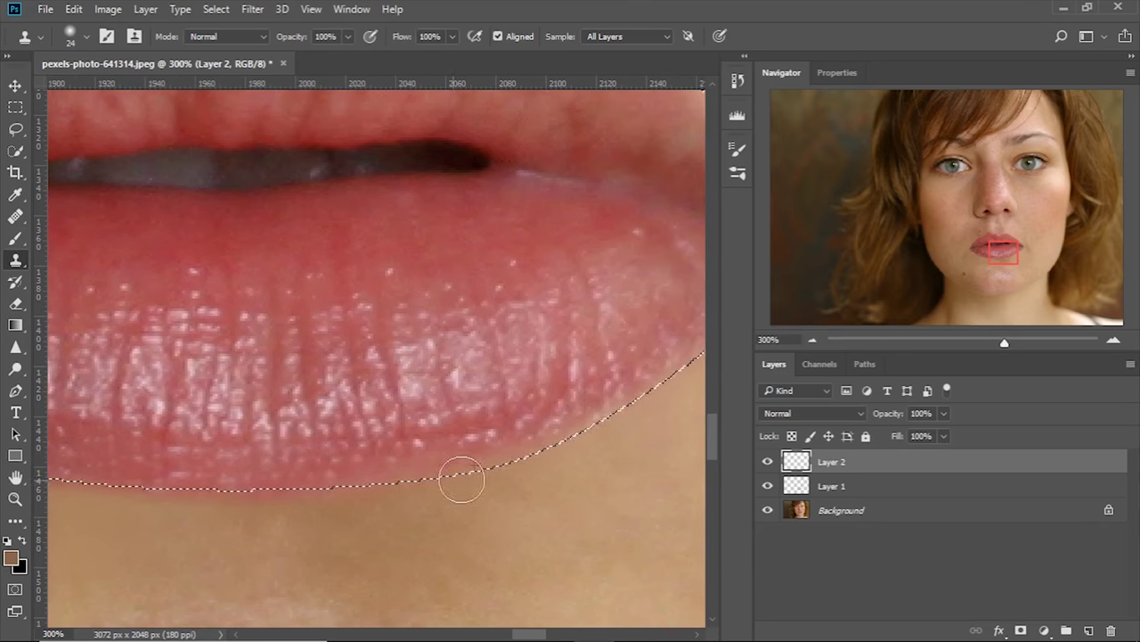
pyautogui.moveTo(510, 417); pyautogui.dragTo(493, 428)
pyautogui.moveTo(671, 374); pyautogui.dragTo(623, 397)
# Clone lip texture at the right mouth corner and up the upper lip's right slope, reducing the brush to 15 pixels.
pyautogui.hscroll(3, 621, 397)
pyautogui.scroll(4, 622, 397)
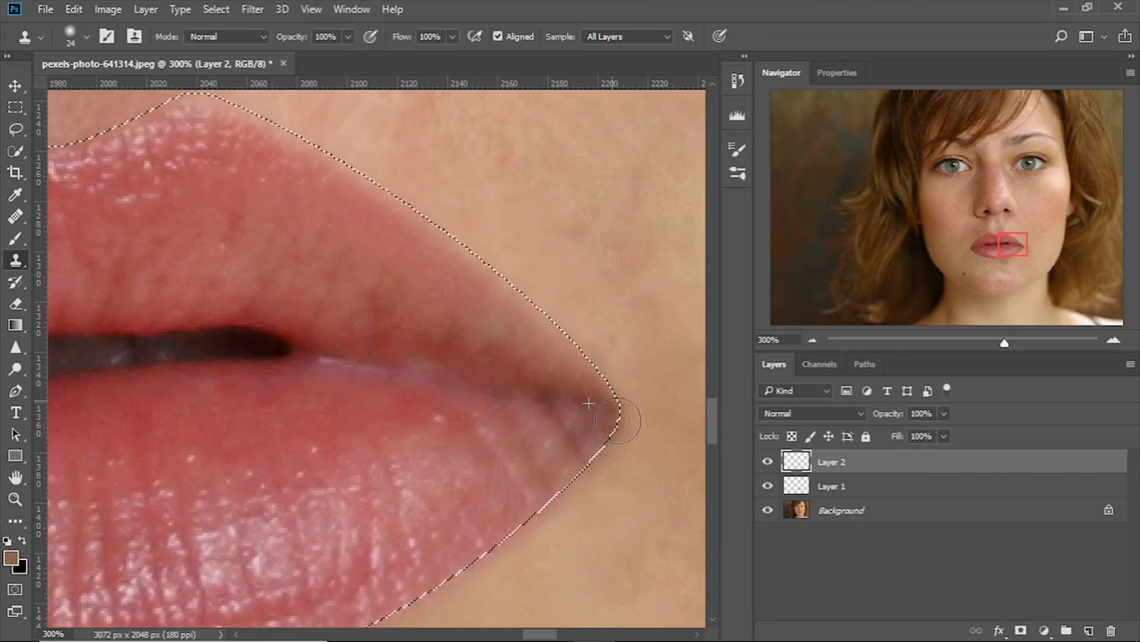
pyautogui.scroll(4, 429, 233)
pyautogui.hscroll(-3, 428, 233)
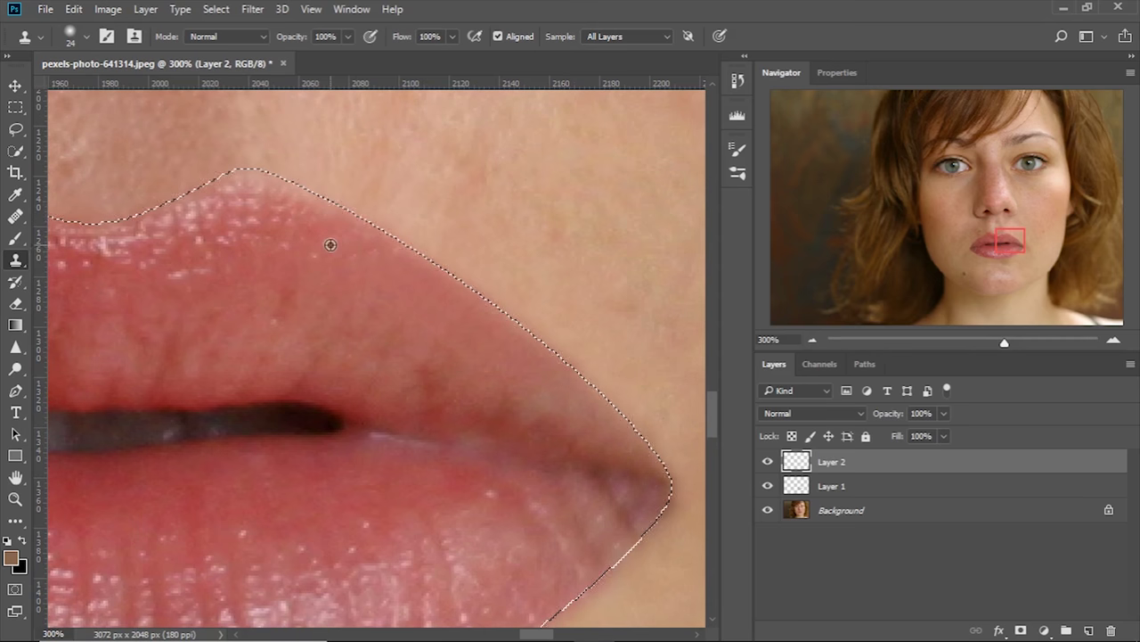
pyautogui.moveTo(319, 224)
pyautogui.mouseDown()
pyautogui.moveTo(331, 198)
pyautogui.moveTo(264, 170)
pyautogui.moveTo(234, 183)
pyautogui.moveTo(460, 185)
pyautogui.mouseUp()
pyautogui.press('[')
pyautogui.press('[')
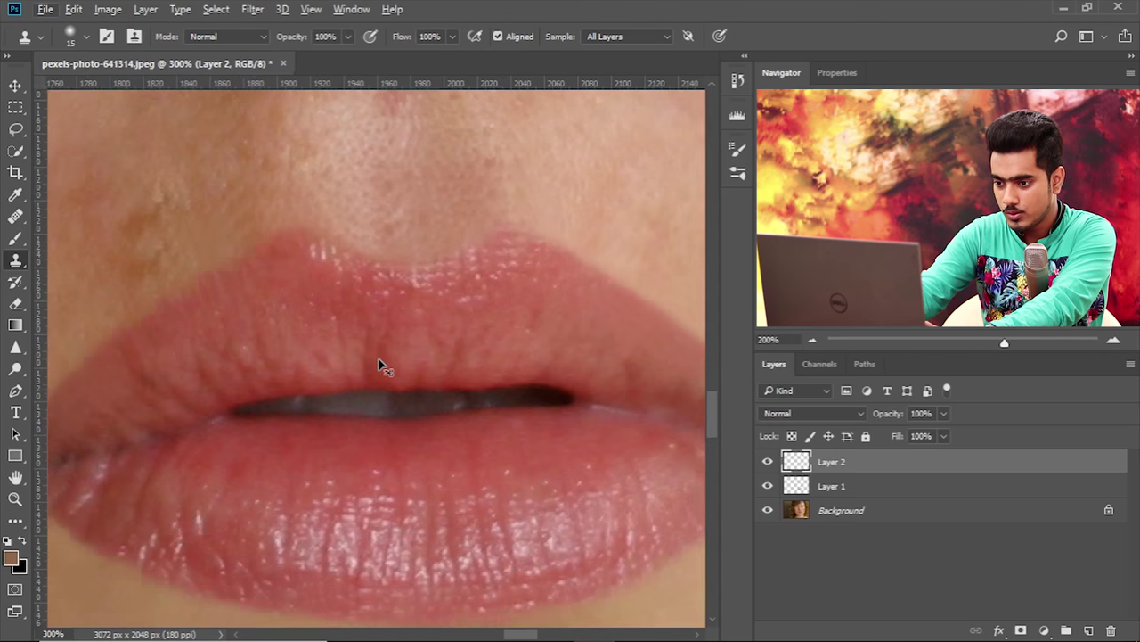
# Deselect the lip selection and inspect the reshaped lips as a whole.
pyautogui.hotkey('ctrl', '-')
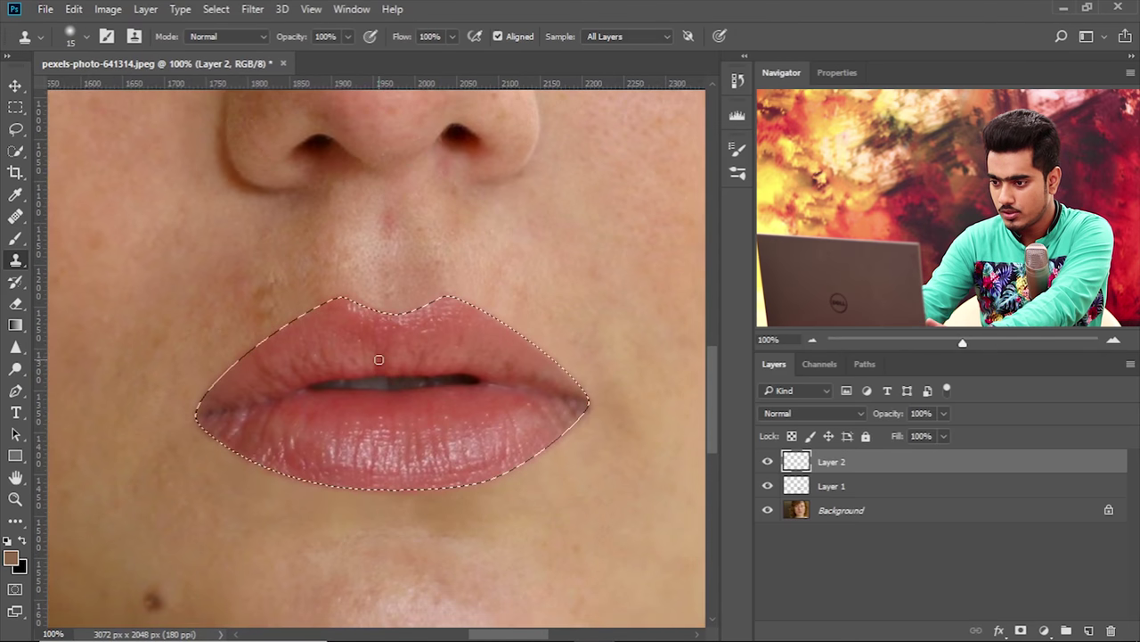
pyautogui.hotkey('ctrl', 'd')
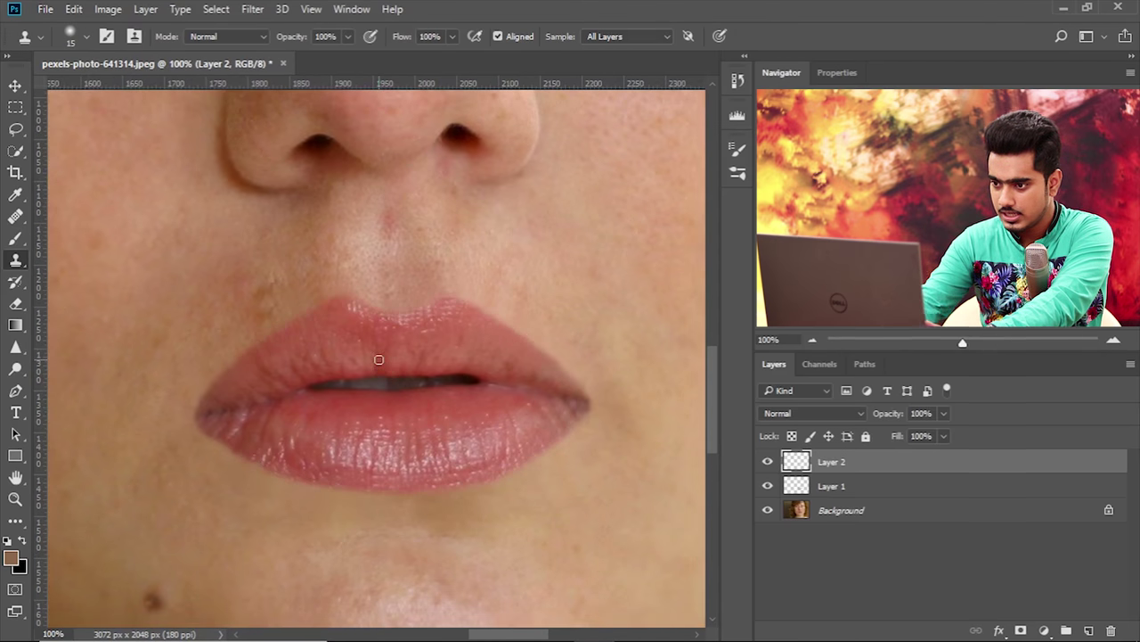
pyautogui.hotkey('ctrl', '+')
pyautogui.hotkey('ctrl', '-')
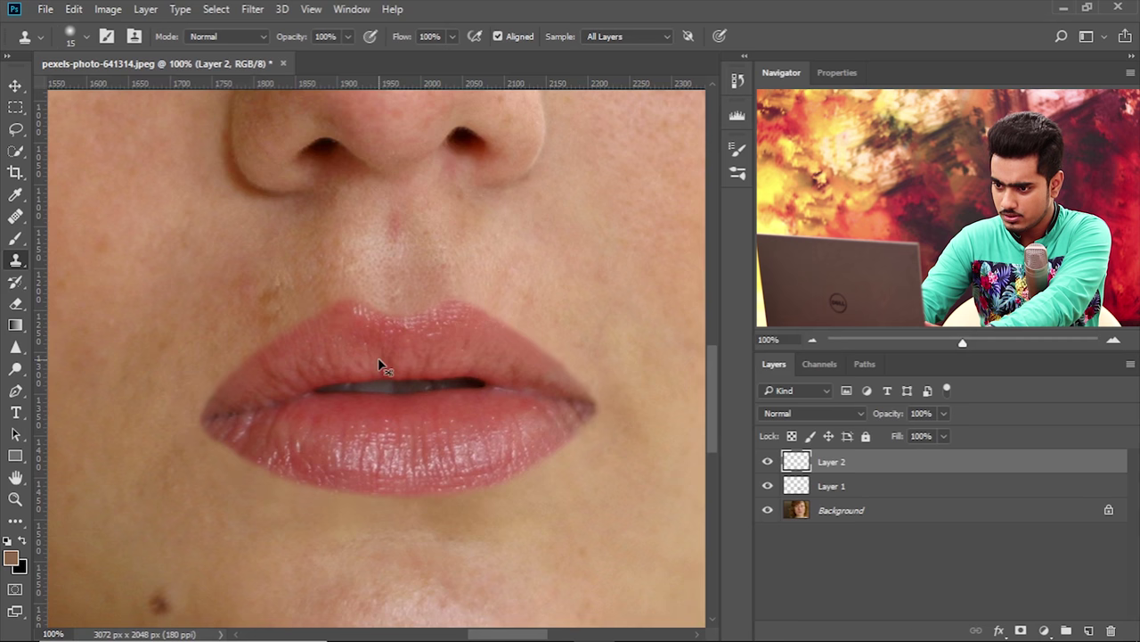
pyautogui.hotkey('ctrl', 'shift', 'd')
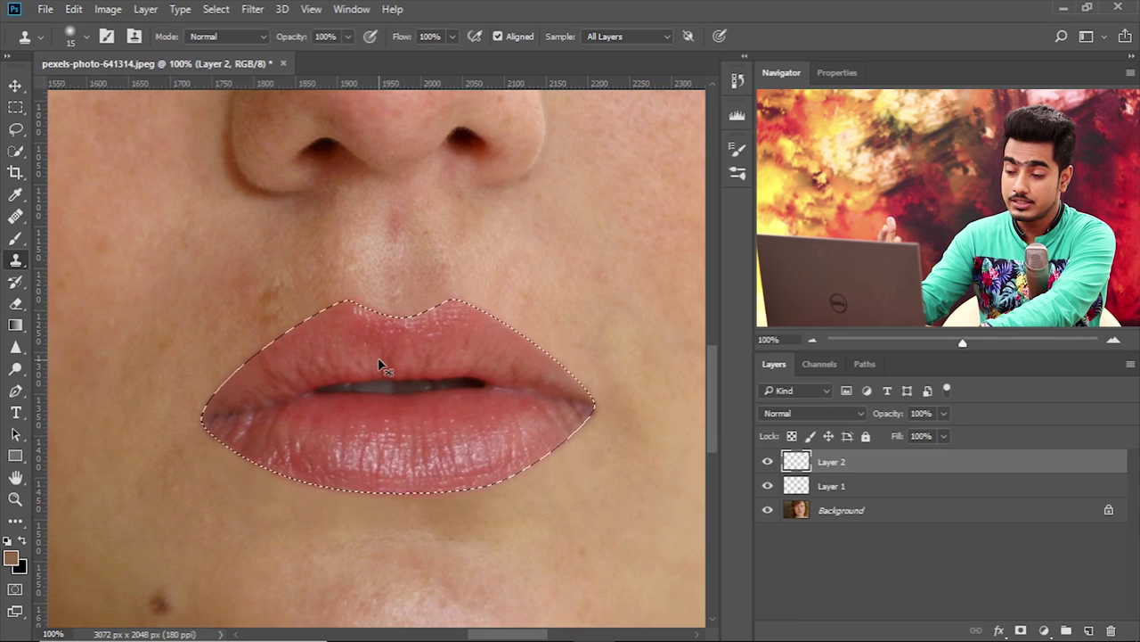
pyautogui.hotkey('ctrl', 'd')
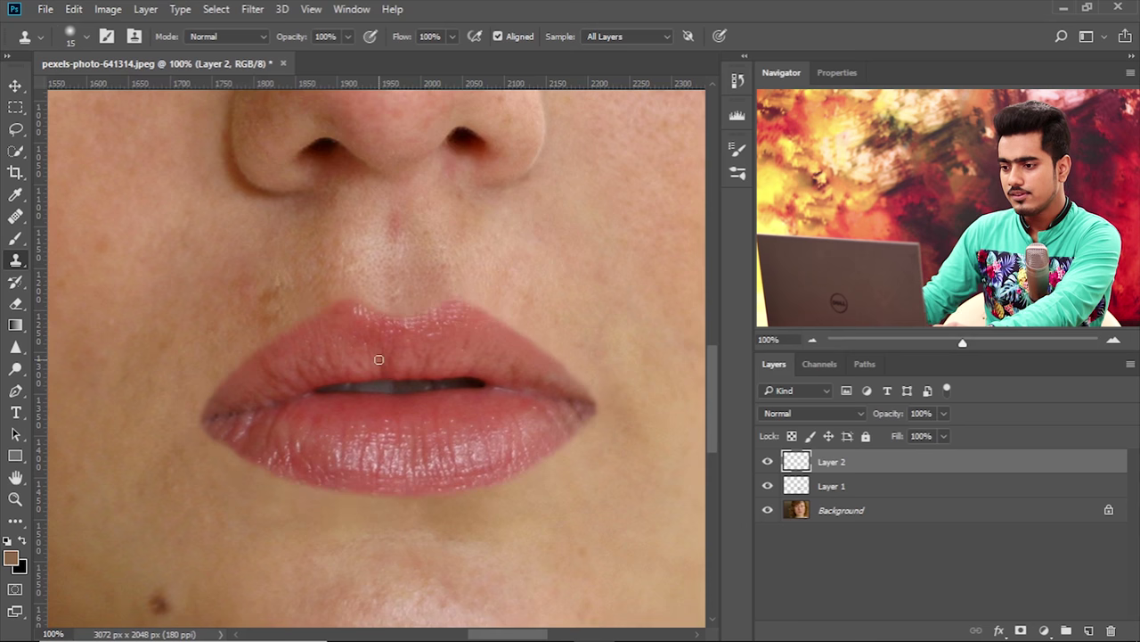
# Compare the retouched lips with the original by showing only the Background layer and restoring the other layers.
pyautogui.keyDown('alt'); pyautogui.click(768, 512); pyautogui.keyUp('alt')
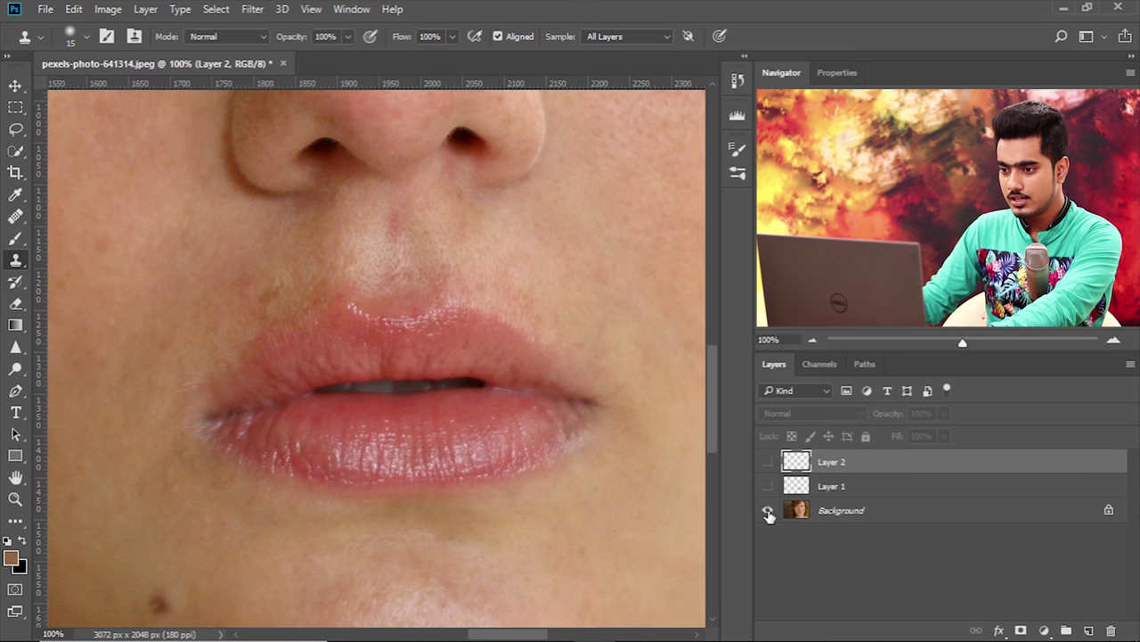
pyautogui.keyDown('alt'); pyautogui.click(768, 512); pyautogui.keyUp('alt')
pyautogui.keyDown('alt'); pyautogui.click(768, 511); pyautogui.keyUp('alt')
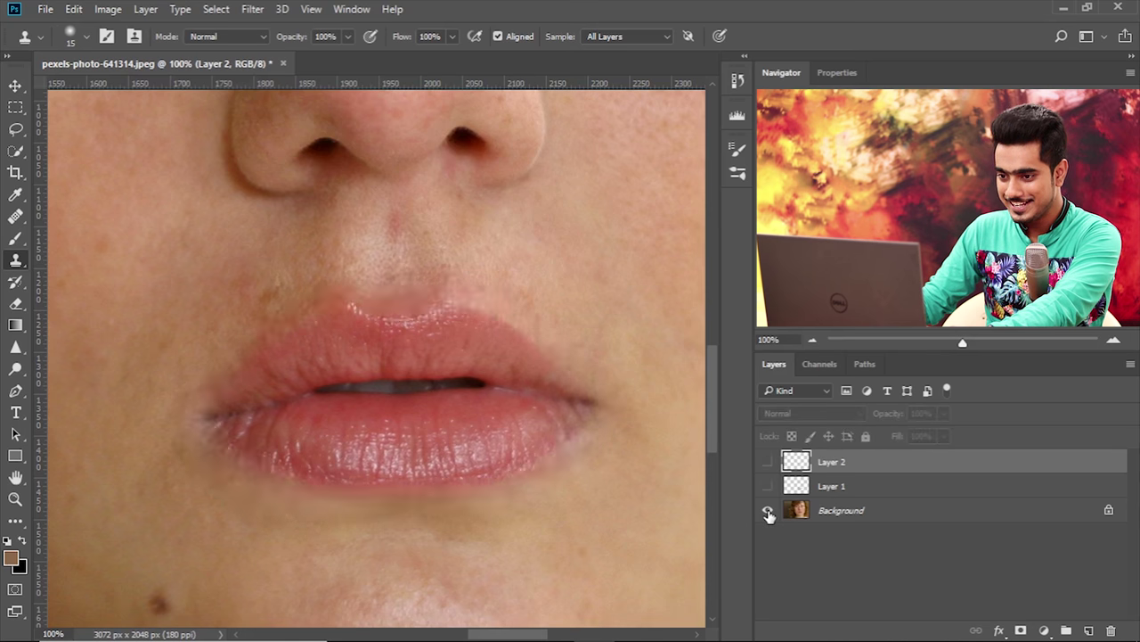
pyautogui.keyDown('alt'); pyautogui.click(768, 511); pyautogui.keyUp('alt')
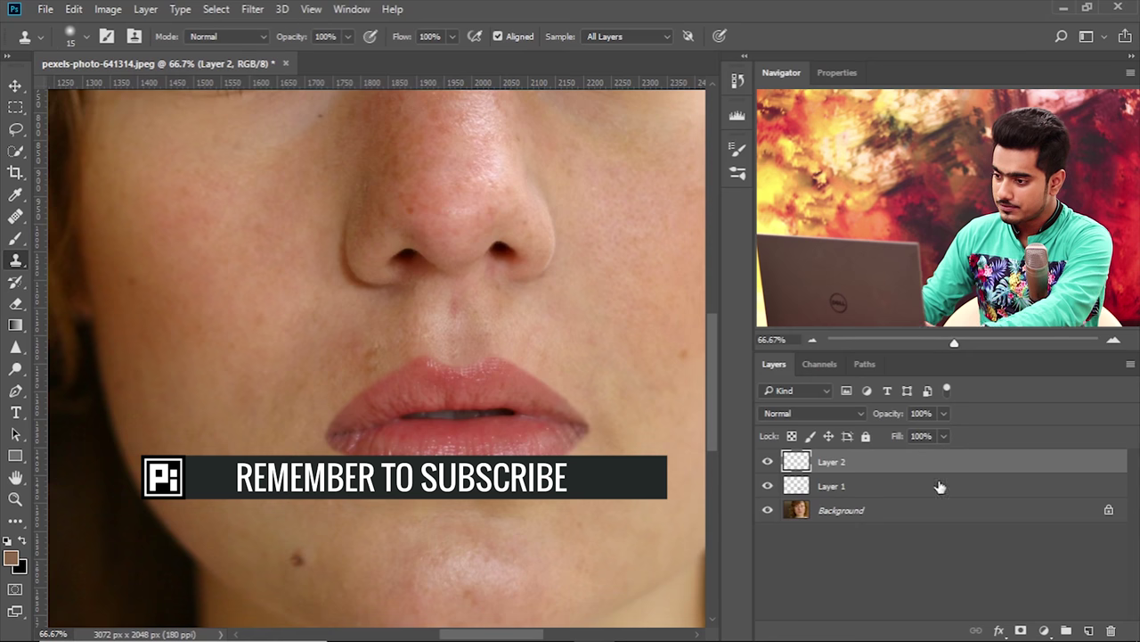
# Group Layer 1 and Layer 2 and set the group's opacity to 55%.
pyautogui.keyDown('shift'); pyautogui.click(870, 487); pyautogui.keyUp('shift')
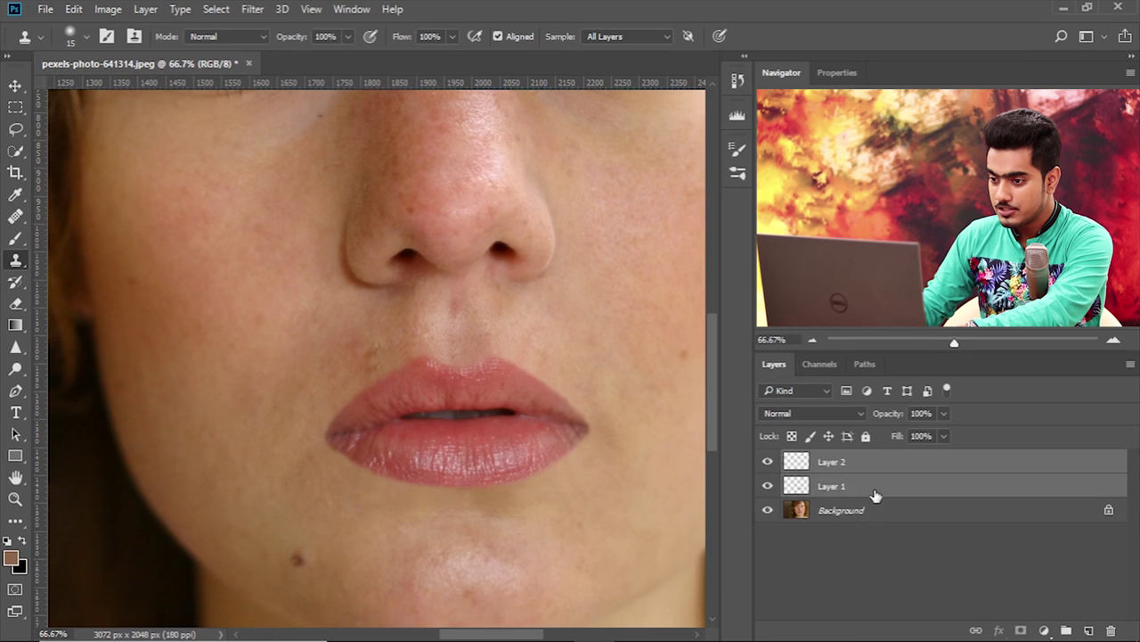
pyautogui.hotkey('ctrl', 'g')
pyautogui.click(943, 415)
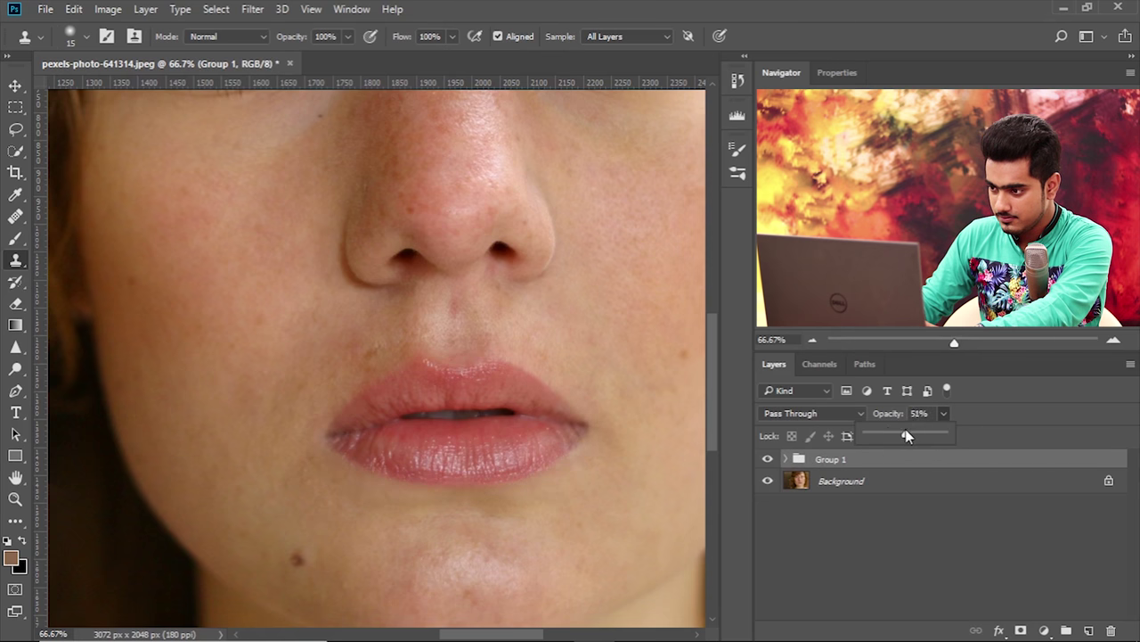
pyautogui.click(906, 435)
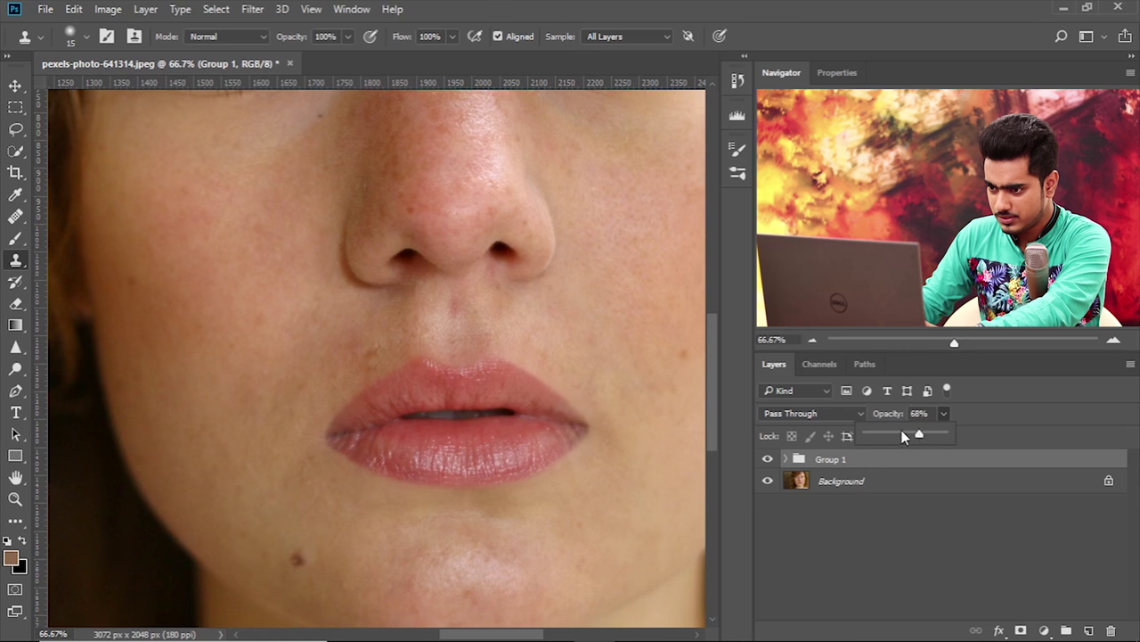
pyautogui.moveTo(899, 431); pyautogui.dragTo(949, 434)
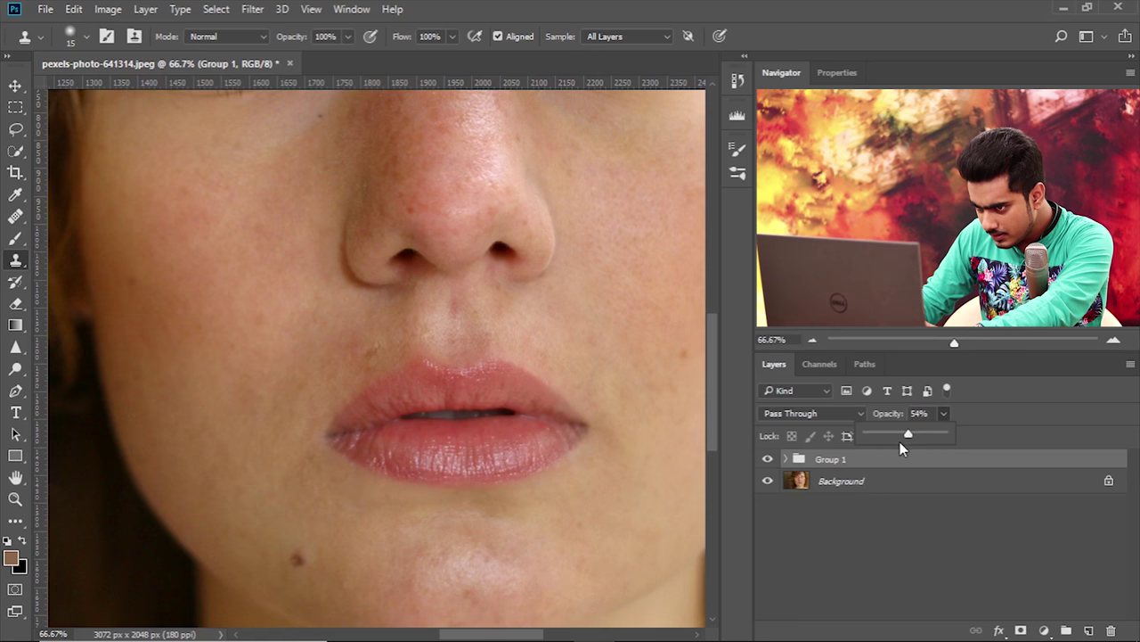
pyautogui.moveTo(929, 415); pyautogui.dragTo(909, 414)
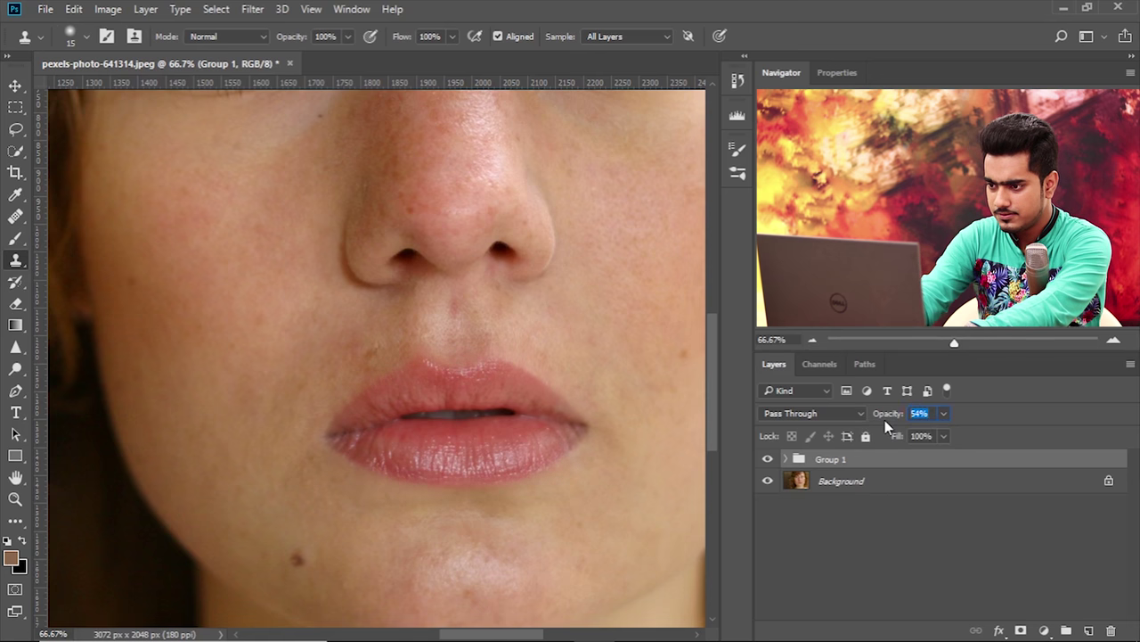
pyautogui.write('55')
pyautogui.press('Return')
# Add a white layer mask to the group holding the lip retouching.
pyautogui.hotkey('ctrl', '+')
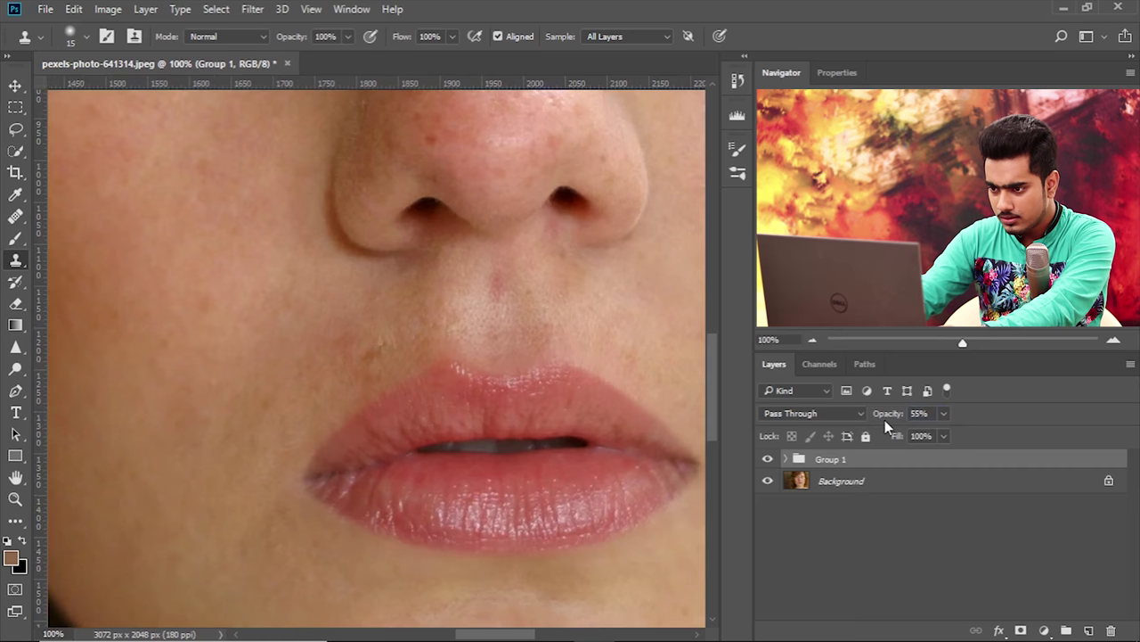
pyautogui.moveTo(456, 465); pyautogui.dragTo(398, 429)
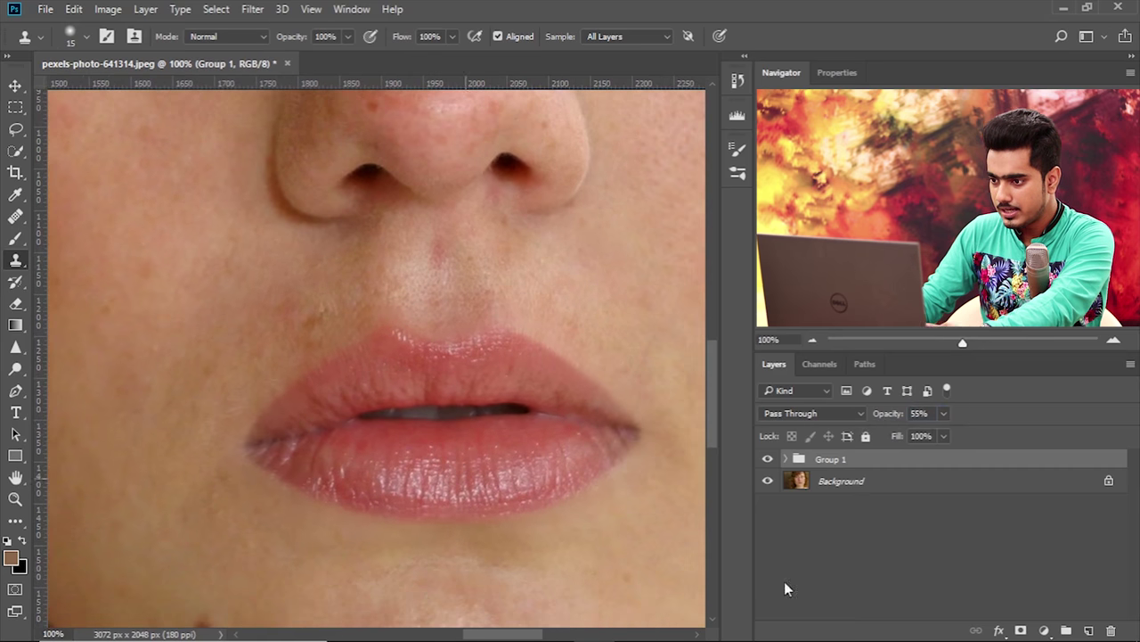
pyautogui.click(1022, 630)
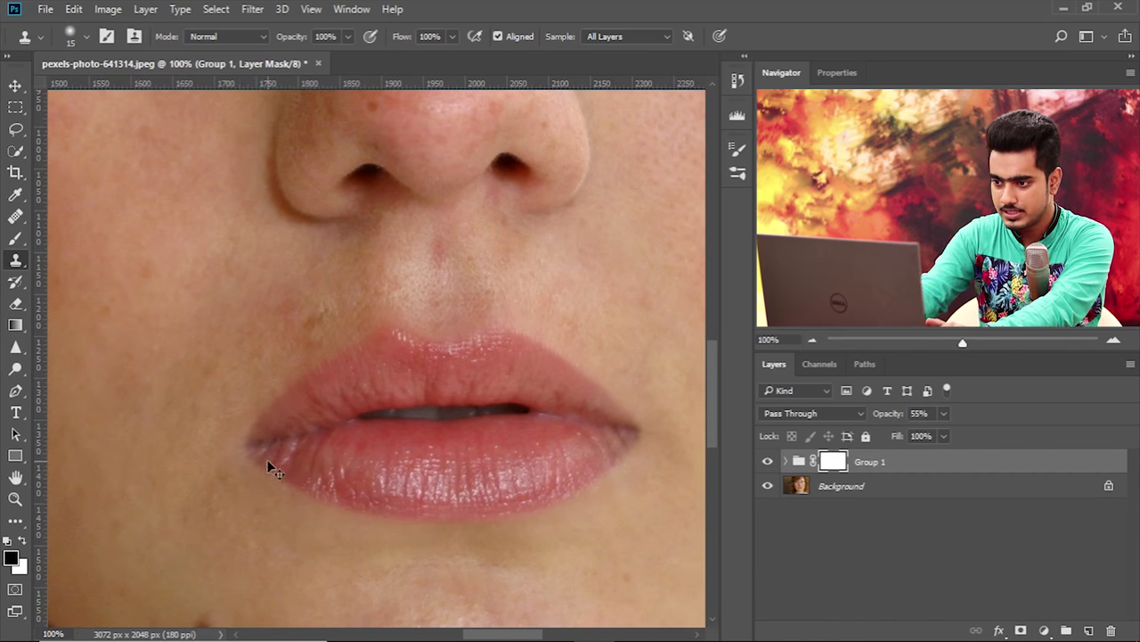
pyautogui.hotkey('ctrl', '+')
pyautogui.moveTo(245, 466); pyautogui.dragTo(346, 339)
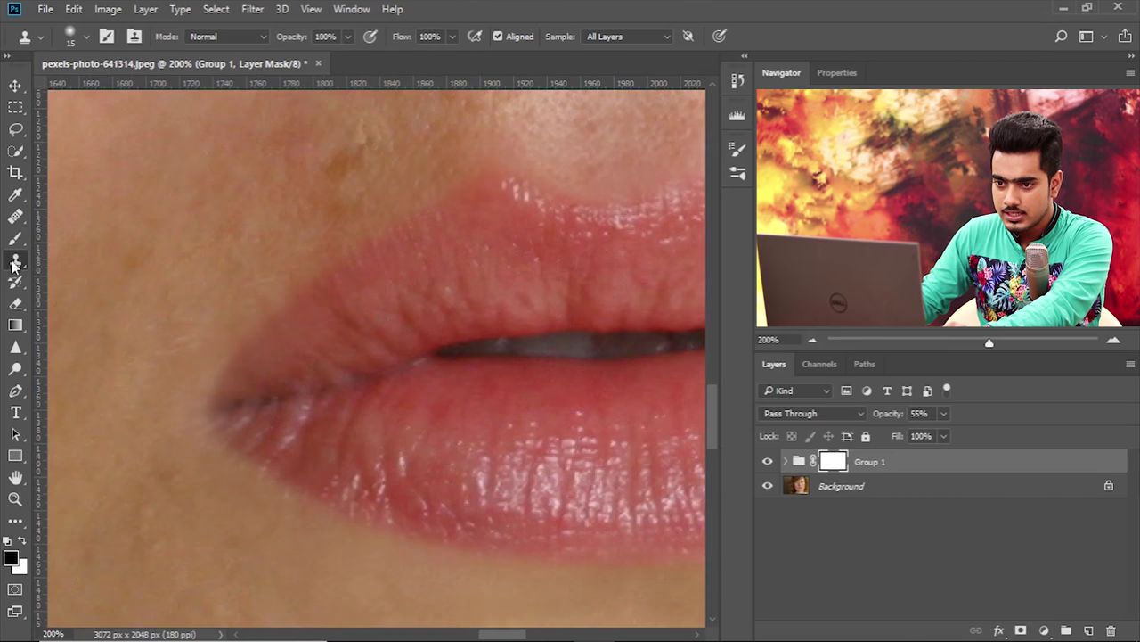
# Brush black at 10% flow on the group's mask around the left mouth corner, painting white where the retouching should return.
pyautogui.press('b')
pyautogui.moveTo(195, 503); pyautogui.dragTo(198, 504)
pyautogui.moveTo(215, 390); pyautogui.dragTo(233, 390)
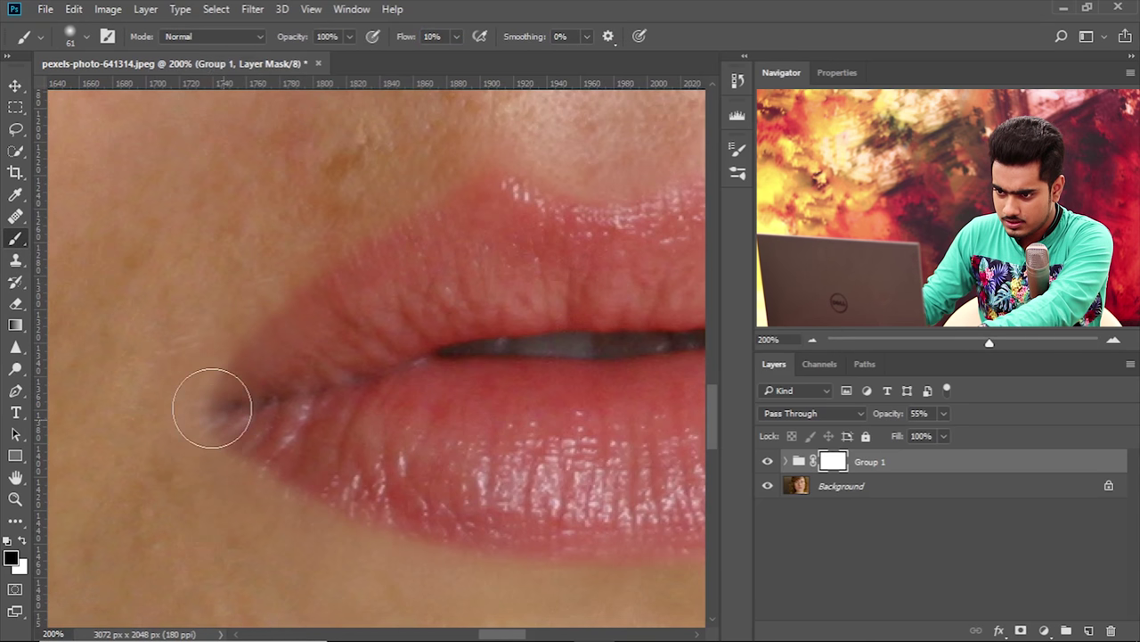
pyautogui.moveTo(216, 416); pyautogui.dragTo(200, 419)
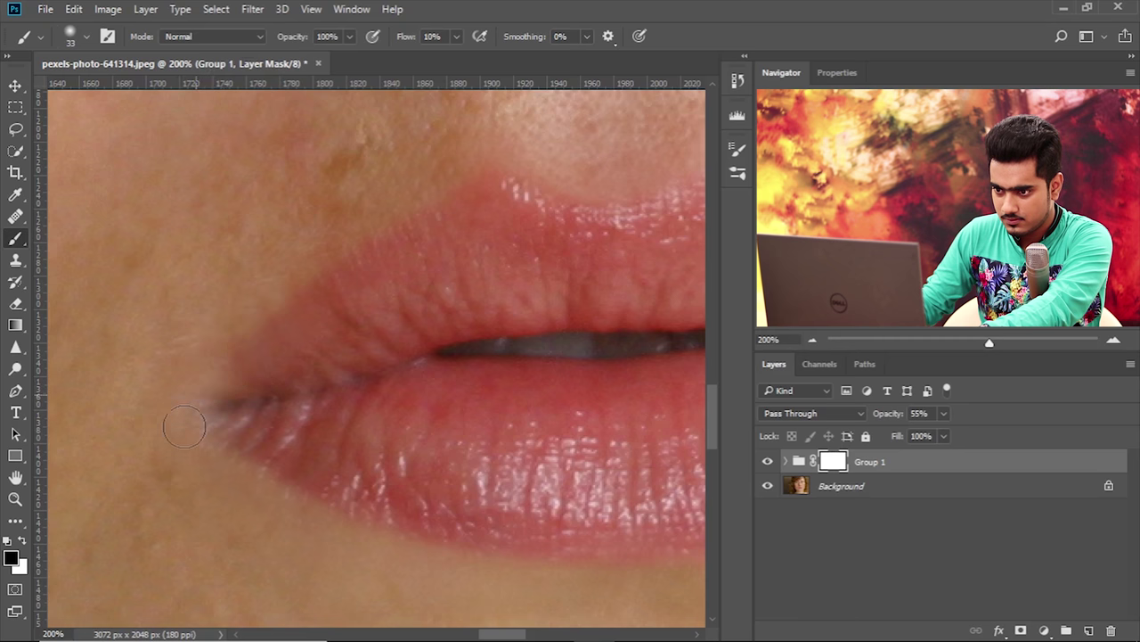
pyautogui.moveTo(224, 433)
pyautogui.mouseDown()
pyautogui.moveTo(255, 437)
pyautogui.moveTo(240, 422)
pyautogui.mouseUp()
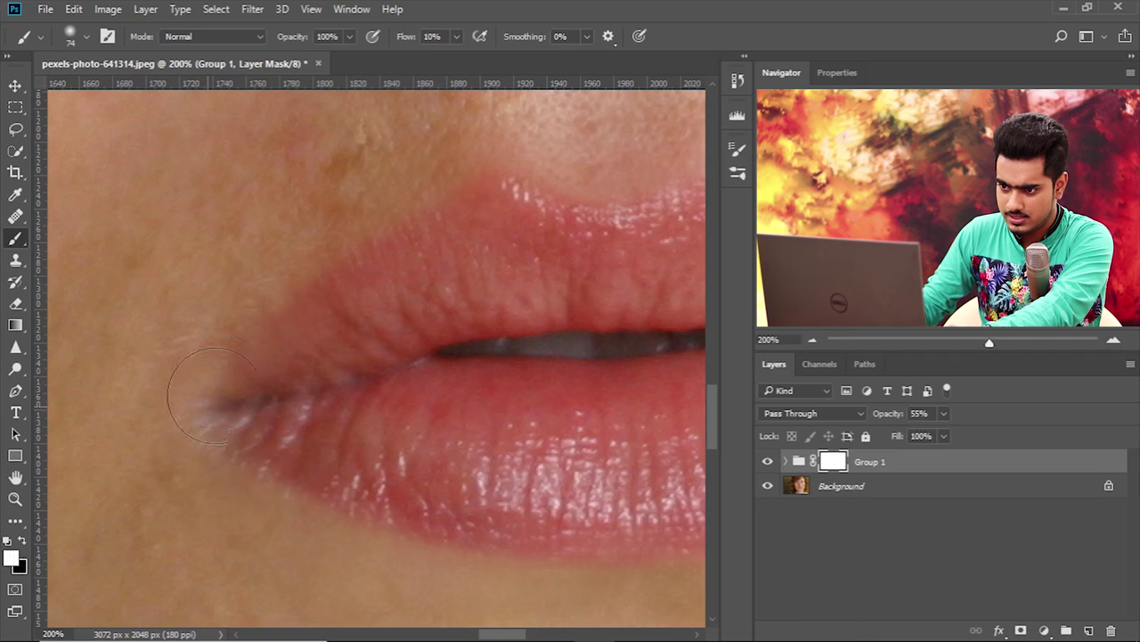
pyautogui.moveTo(229, 412); pyautogui.dragTo(196, 409)
# Soften the retouching around the right mouth corner by painting black on the group's mask with a 68-pixel brush.
pyautogui.moveTo(677, 374)
pyautogui.mouseDown()
pyautogui.moveTo(331, 341)
pyautogui.moveTo(249, 349)
pyautogui.mouseUp()
pyautogui.moveTo(422, 361)
pyautogui.mouseDown()
pyautogui.moveTo(439, 361)
pyautogui.moveTo(481, 413)
pyautogui.mouseUp()
pyautogui.press('x')
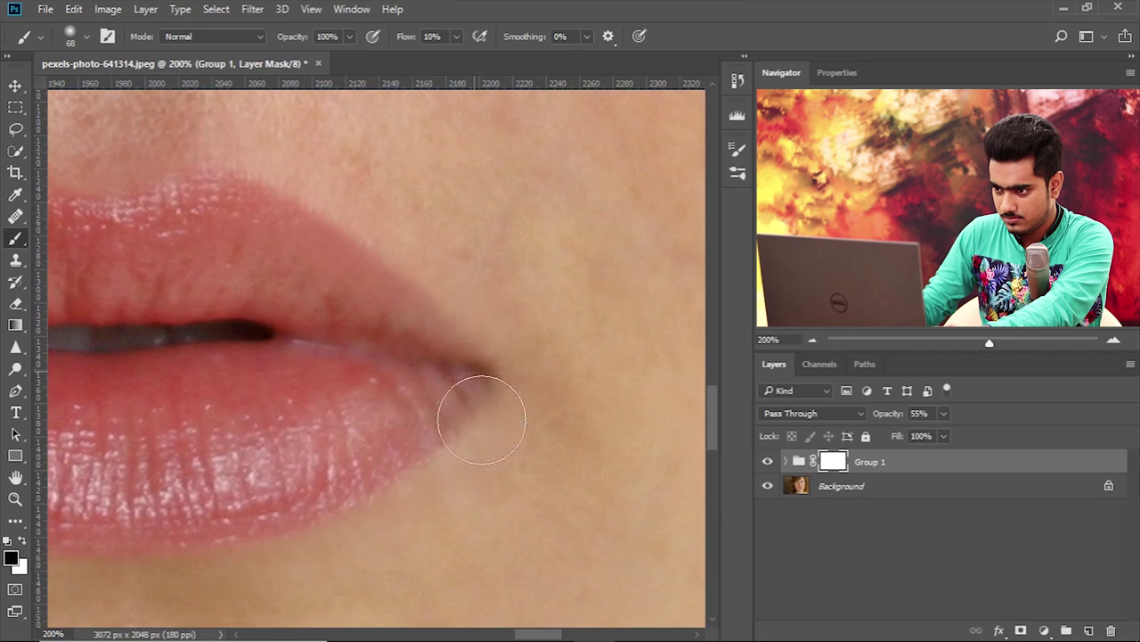
pyautogui.moveTo(462, 347); pyautogui.dragTo(489, 409)
pyautogui.moveTo(459, 351)
pyautogui.mouseDown()
pyautogui.moveTo(466, 339)
pyautogui.moveTo(529, 382)
pyautogui.moveTo(468, 371)
pyautogui.moveTo(471, 317)
pyautogui.mouseUp()
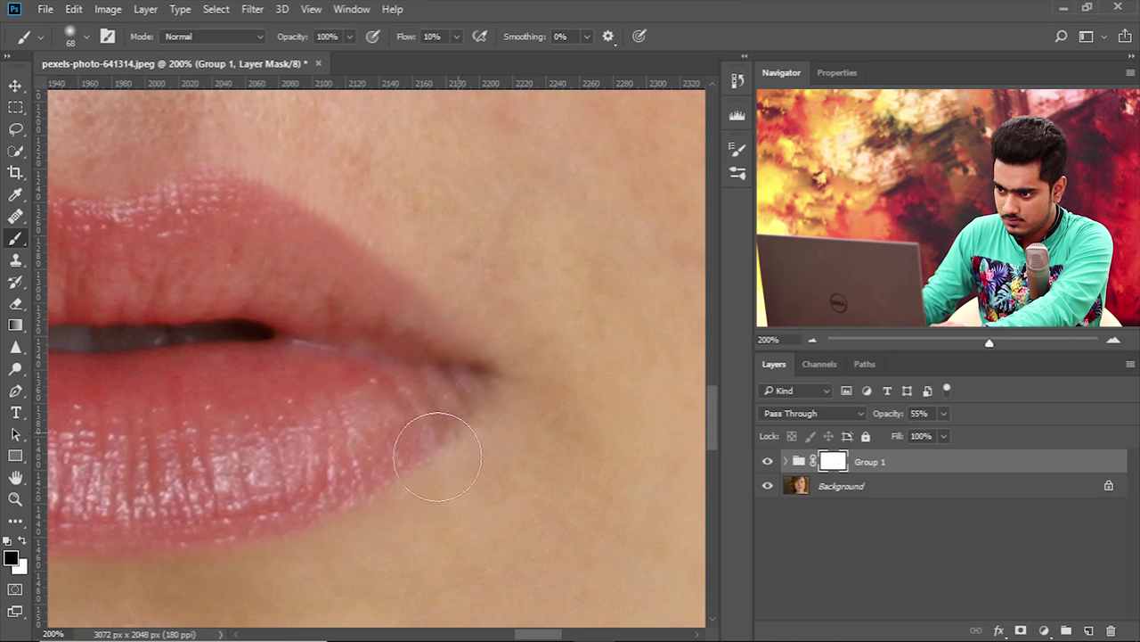
# Paint black on the group's mask along the lower edge of the bottom lip with a 50-pixel brush.
pyautogui.hotkey('ctrl', '-')
pyautogui.hotkey('ctrl', '-')
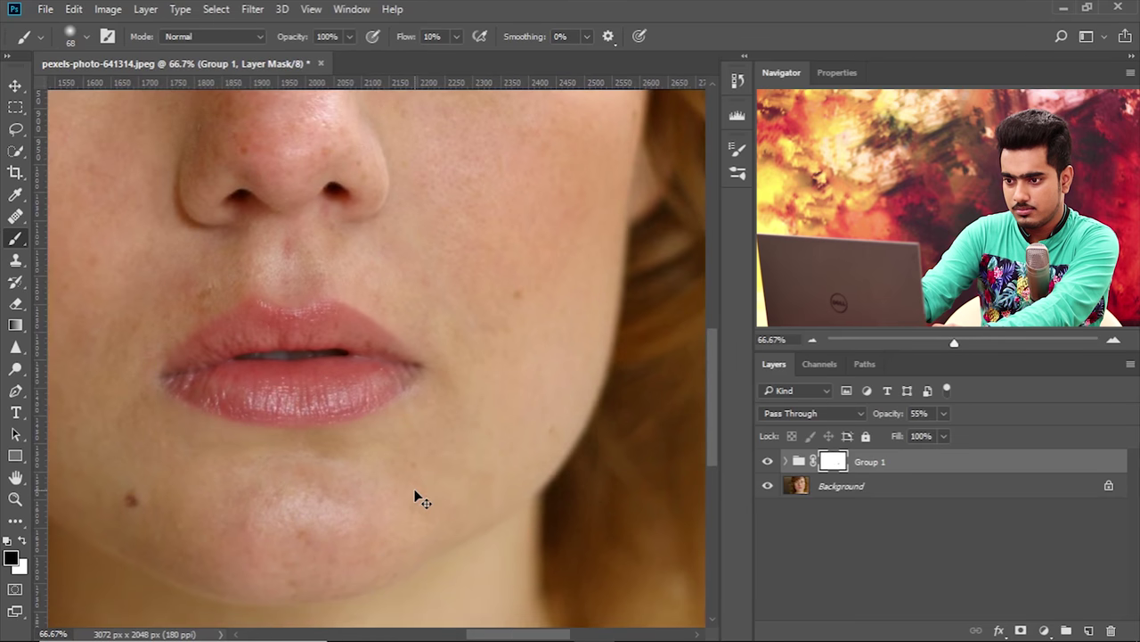
pyautogui.hscroll(-2, 355, 398)
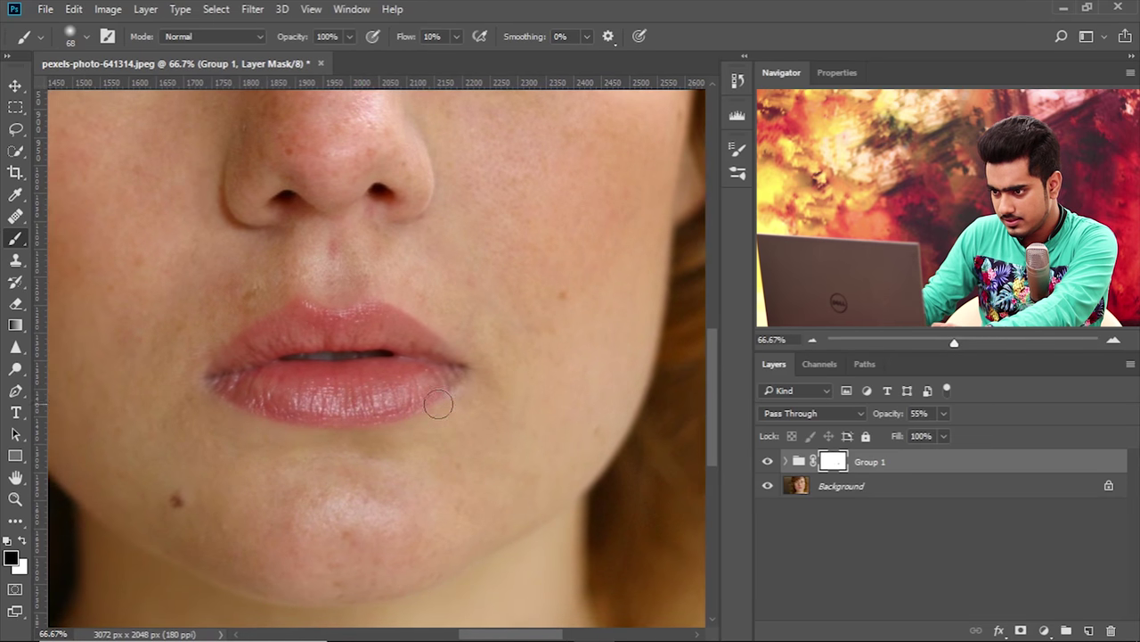
pyautogui.press('x')
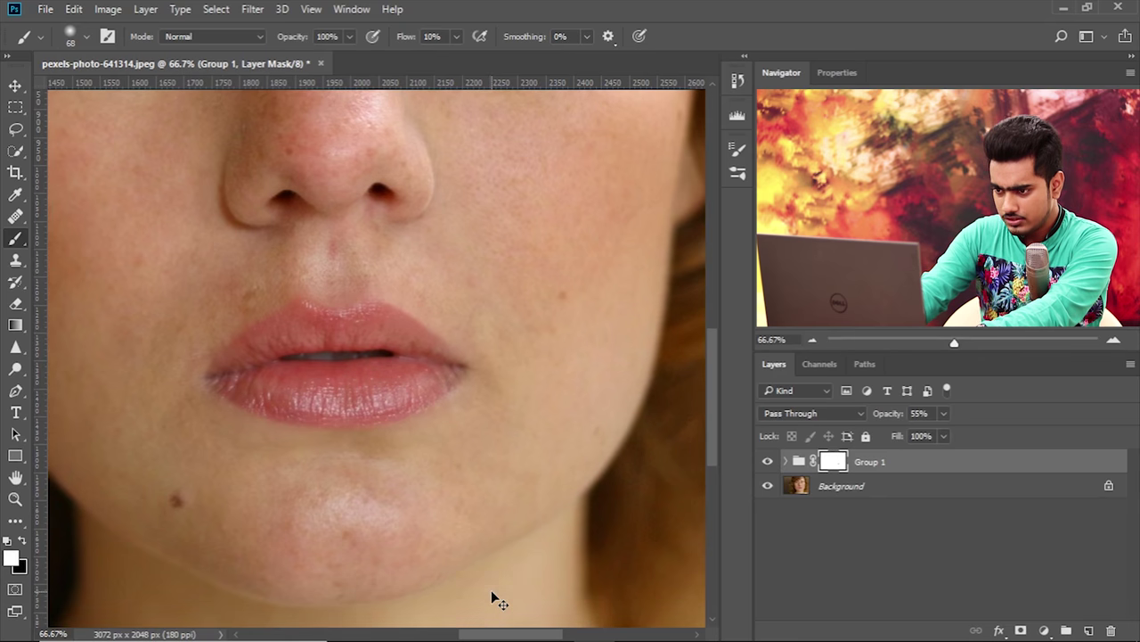
pyautogui.hotkey('ctrl', '+')
pyautogui.hotkey('ctrl', '+')
pyautogui.moveTo(430, 504)
pyautogui.mouseDown()
pyautogui.moveTo(535, 384)
pyautogui.moveTo(562, 422)
pyautogui.moveTo(637, 450)
pyautogui.mouseUp()
pyautogui.moveTo(351, 517); pyautogui.dragTo(351, 451)
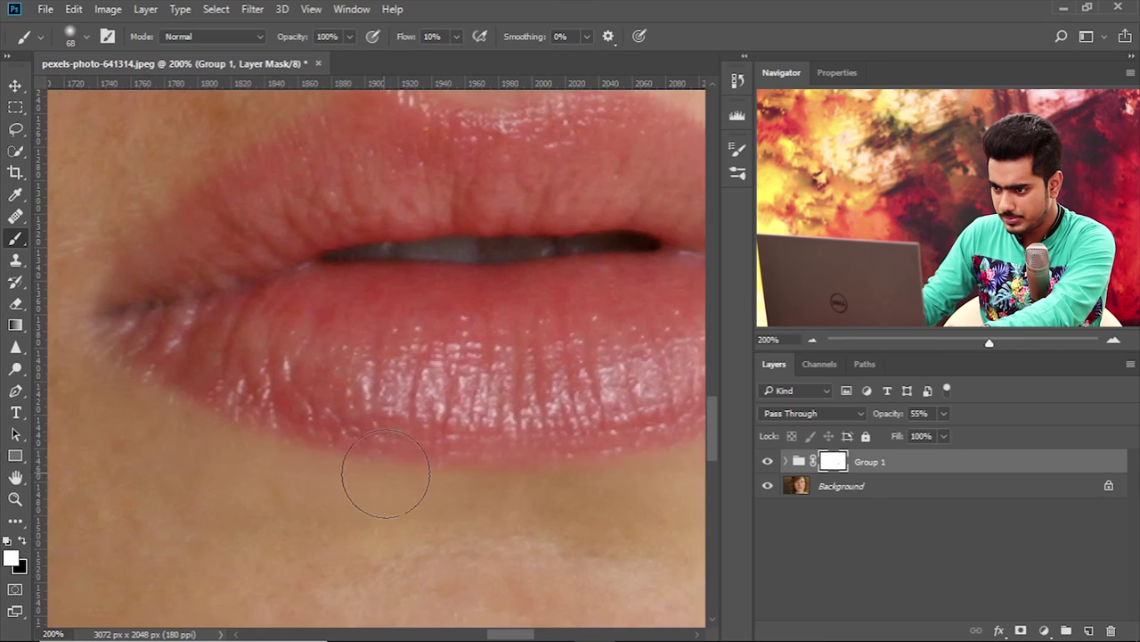
pyautogui.press('x')
pyautogui.press('[')
pyautogui.press('[')
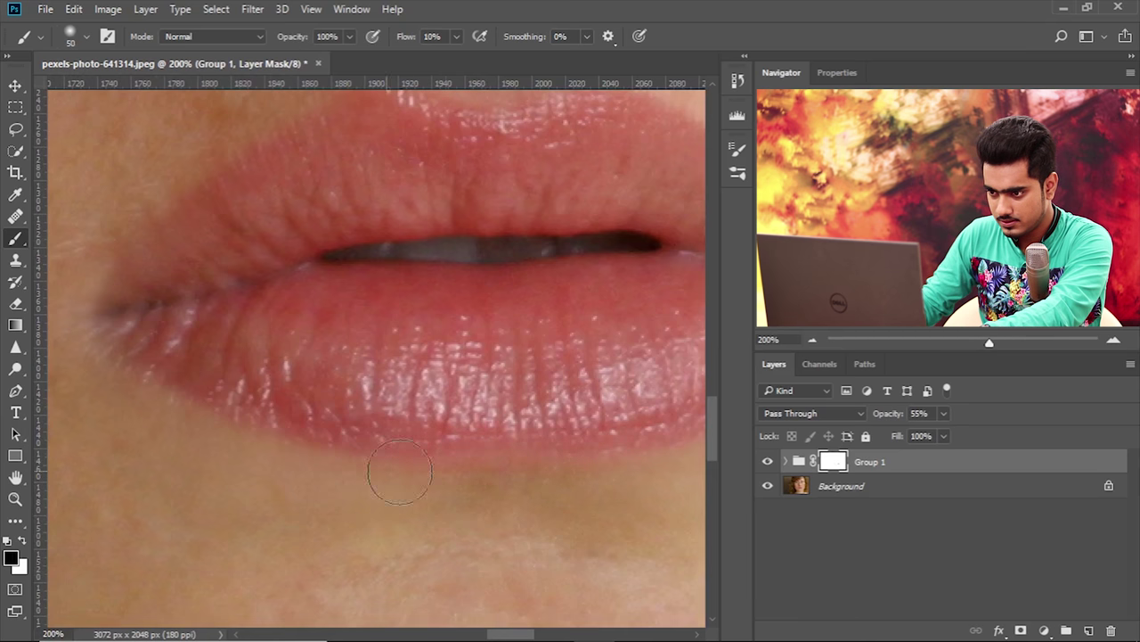
pyautogui.moveTo(544, 397); pyautogui.dragTo(374, 402)
pyautogui.moveTo(227, 455); pyautogui.dragTo(374, 460)
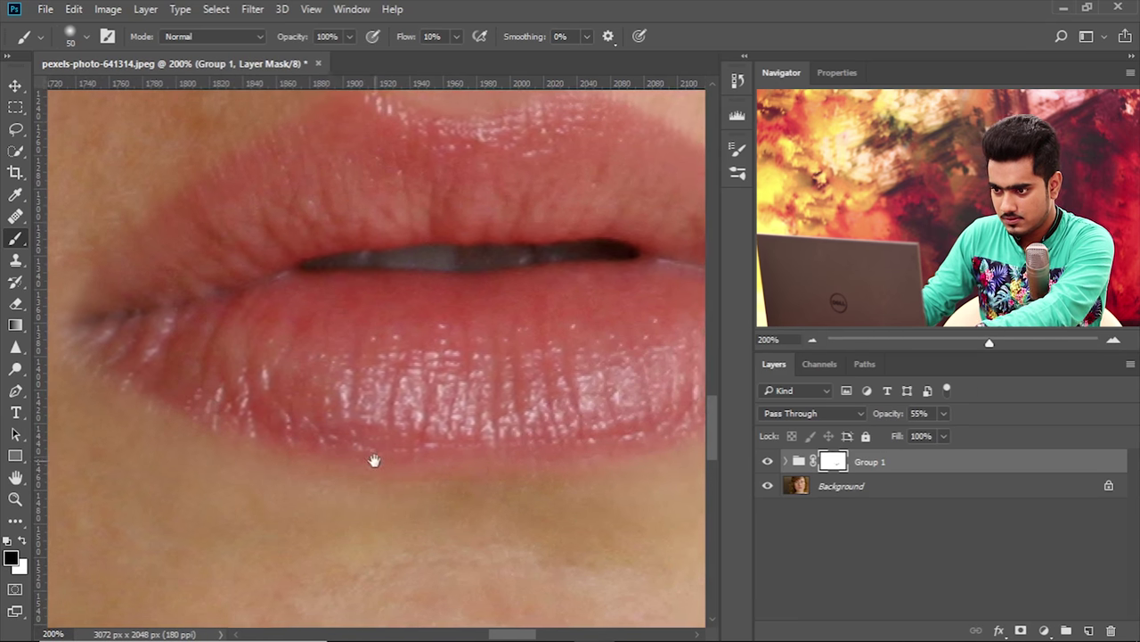
# Examine the masked lip blending at a wider view and display the group's mask on its own before returning to the image.
pyautogui.keyDown('shift'); pyautogui.click(834, 461); pyautogui.keyUp('shift')
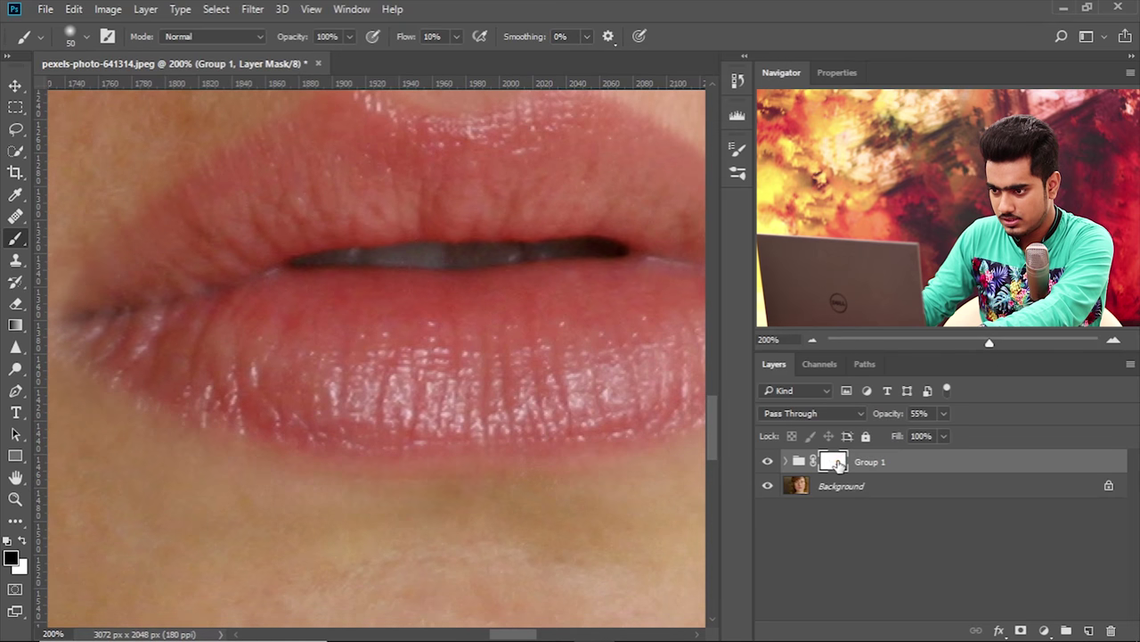
pyautogui.hotkey('ctrl', '-')
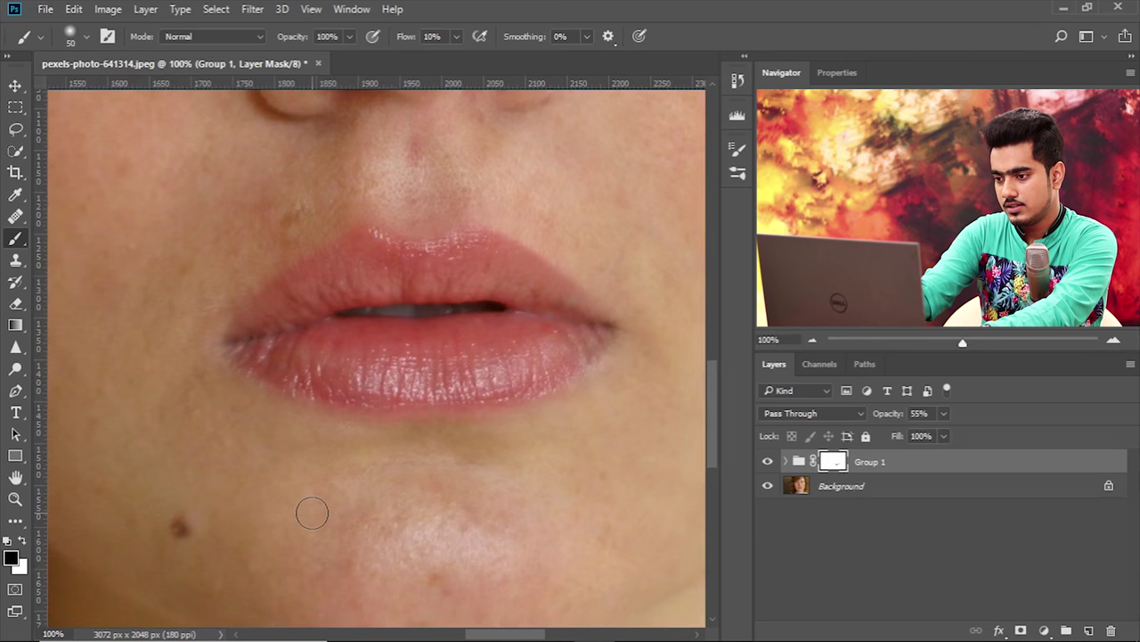
pyautogui.press('x')
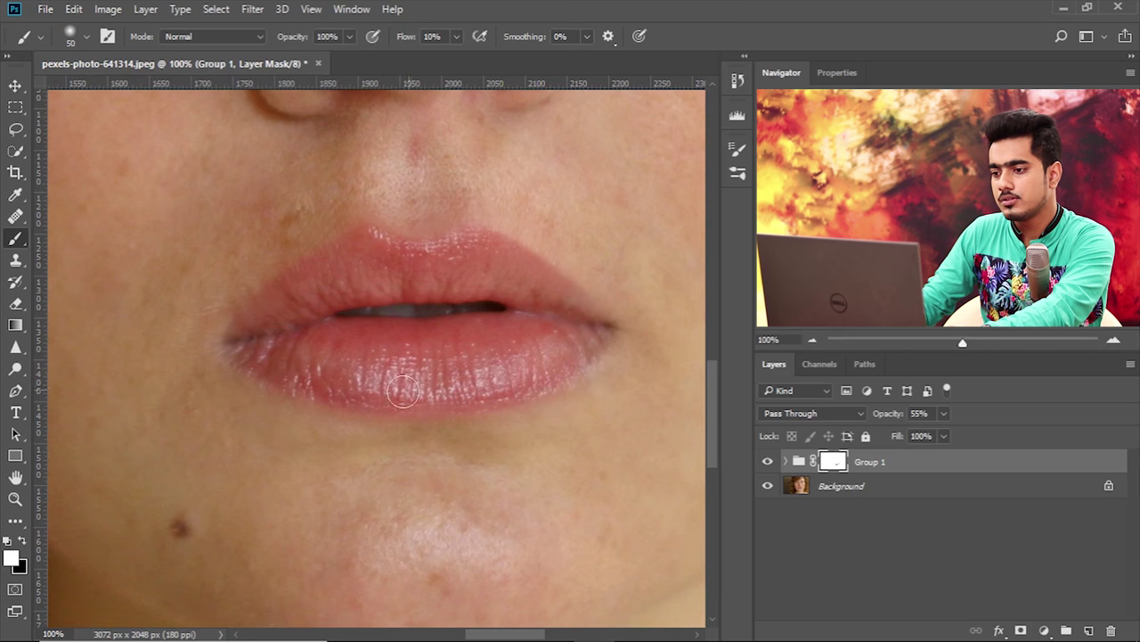
pyautogui.hotkey('ctrl', '-')
pyautogui.hotkey('ctrl', '+')
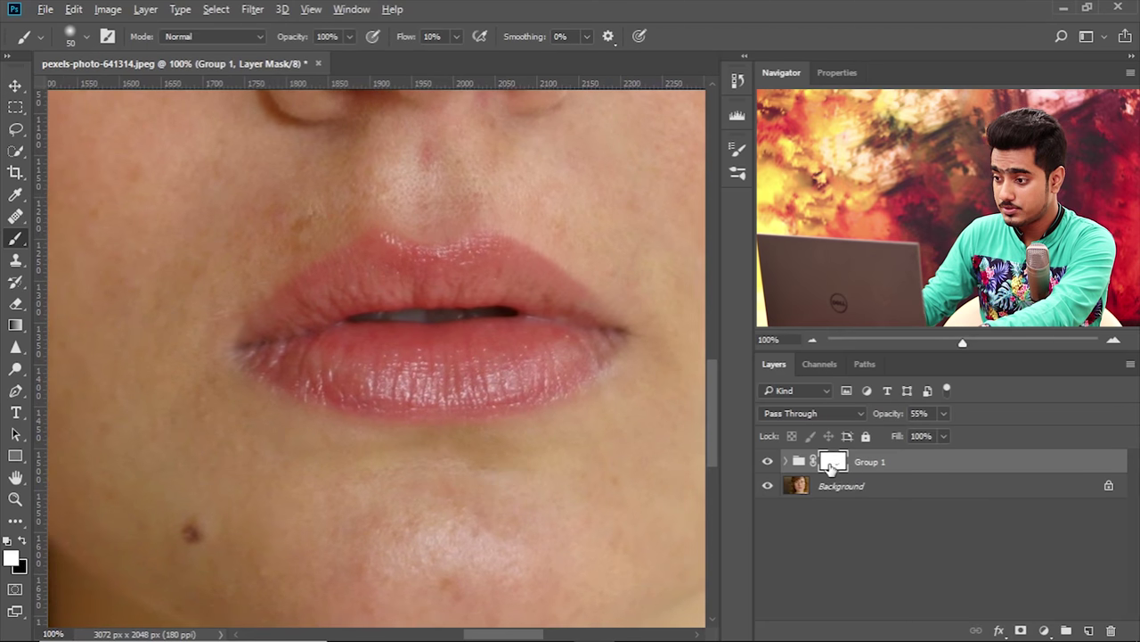
pyautogui.keyDown('alt'); pyautogui.click(833, 464); pyautogui.keyUp('alt')
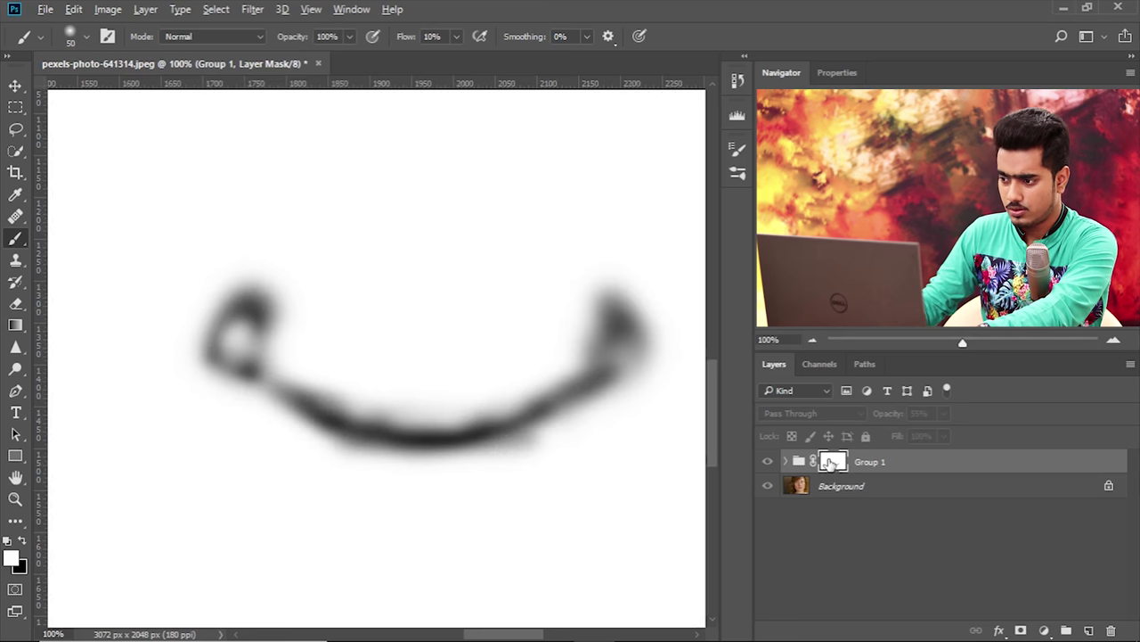
pyautogui.keyDown('alt'); pyautogui.click(833, 463); pyautogui.keyUp('alt')
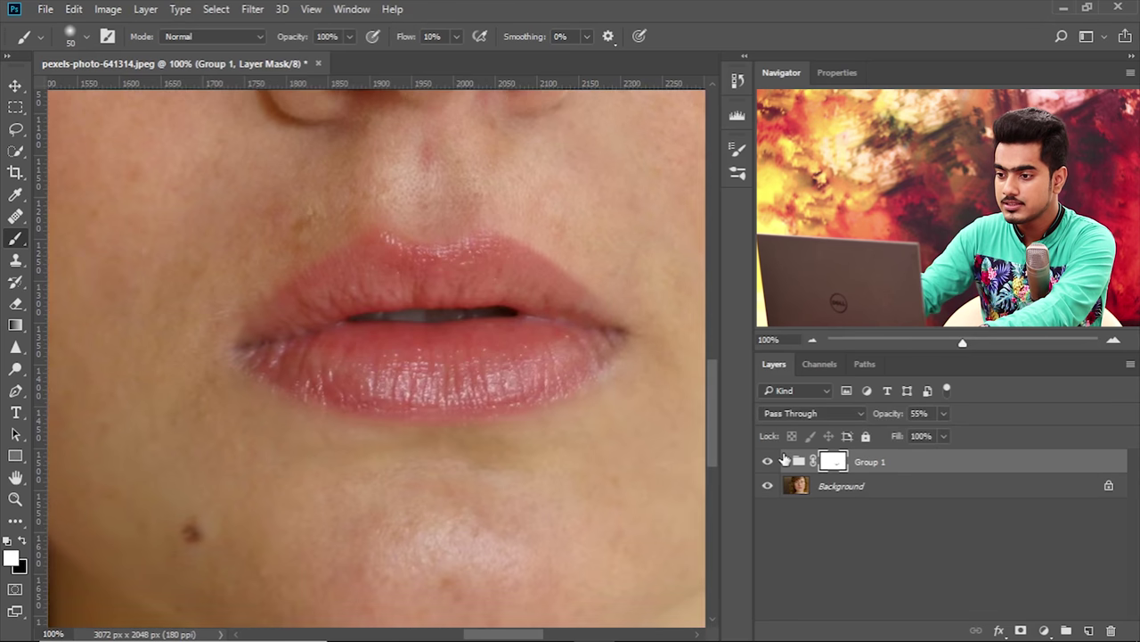
# Rename the lip retouching group as Shape.
pyautogui.hotkey('ctrl', '-')
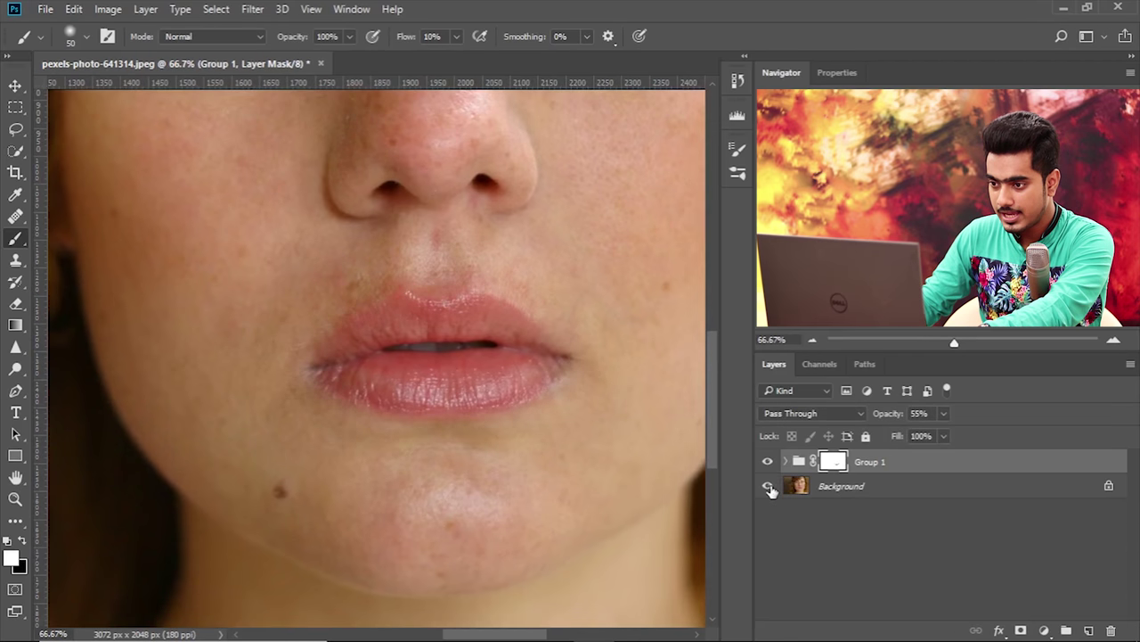
pyautogui.moveTo(491, 397); pyautogui.dragTo(413, 402)
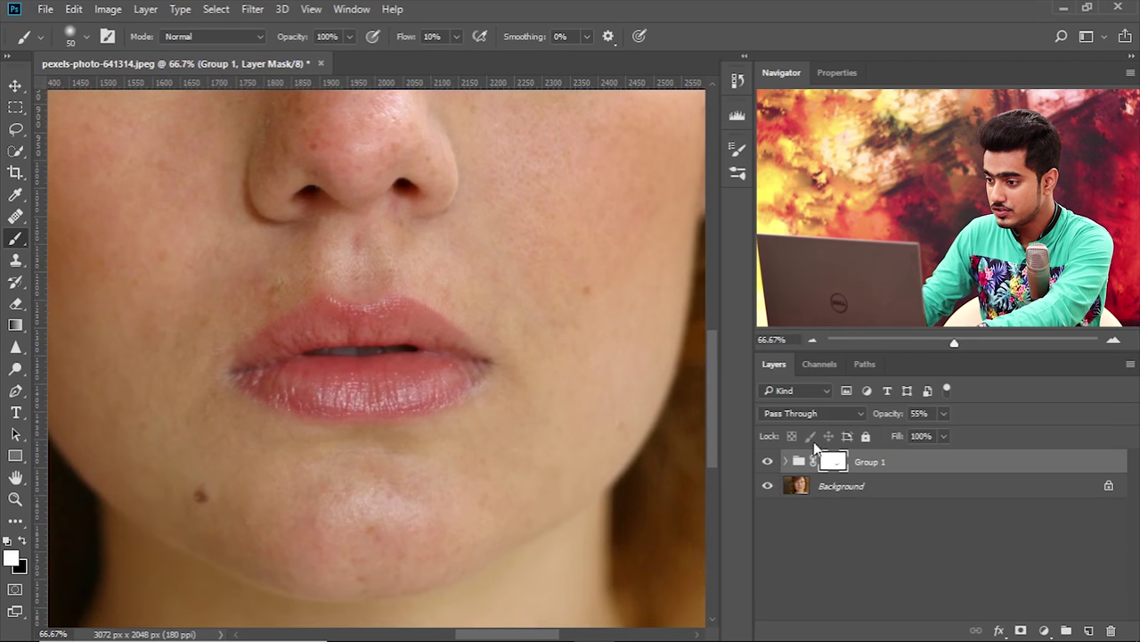
pyautogui.doubleClick(879, 461)
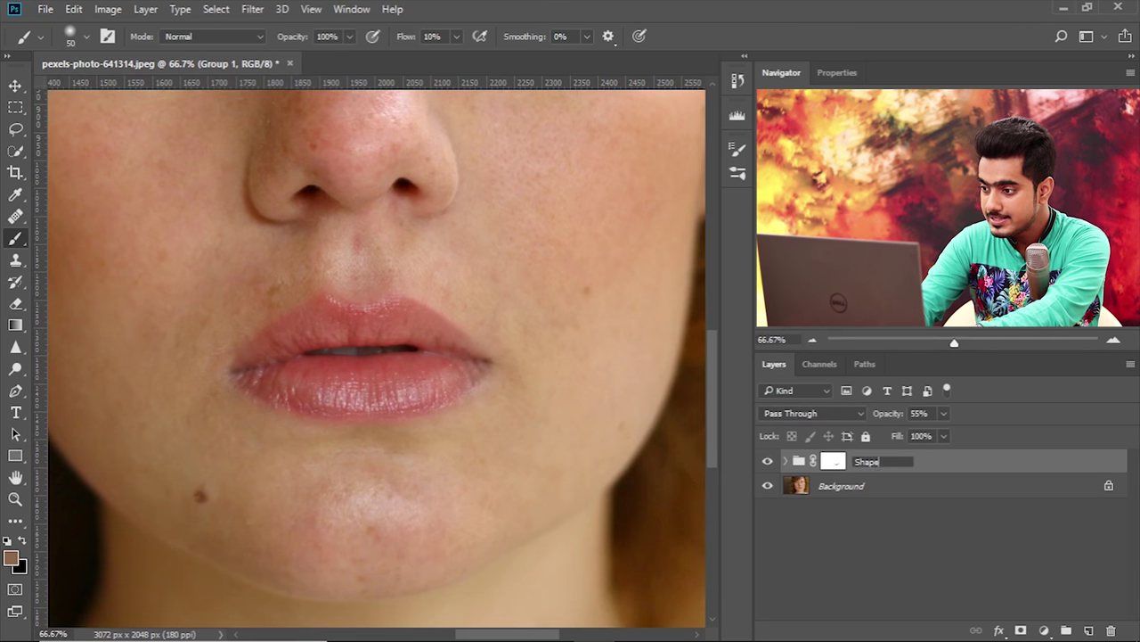
pyautogui.press('Return')
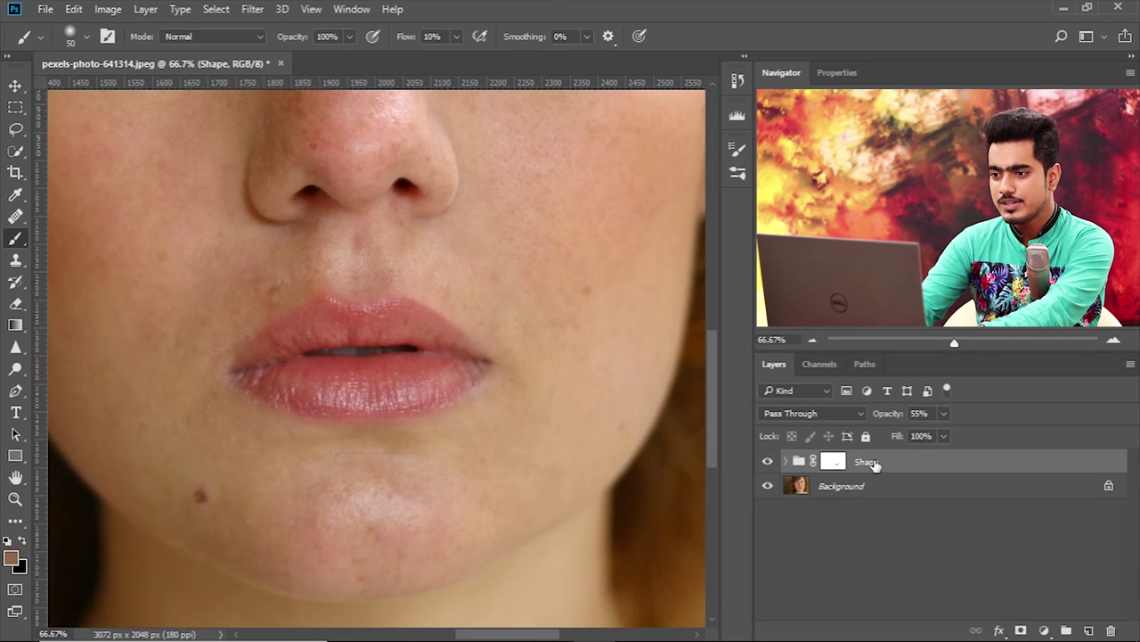
# Add a Hue/Saturation adjustment layer above the Shape group and target Reds by sampling the red spot above the upper lip.
pyautogui.hotkey('ctrl', '1')
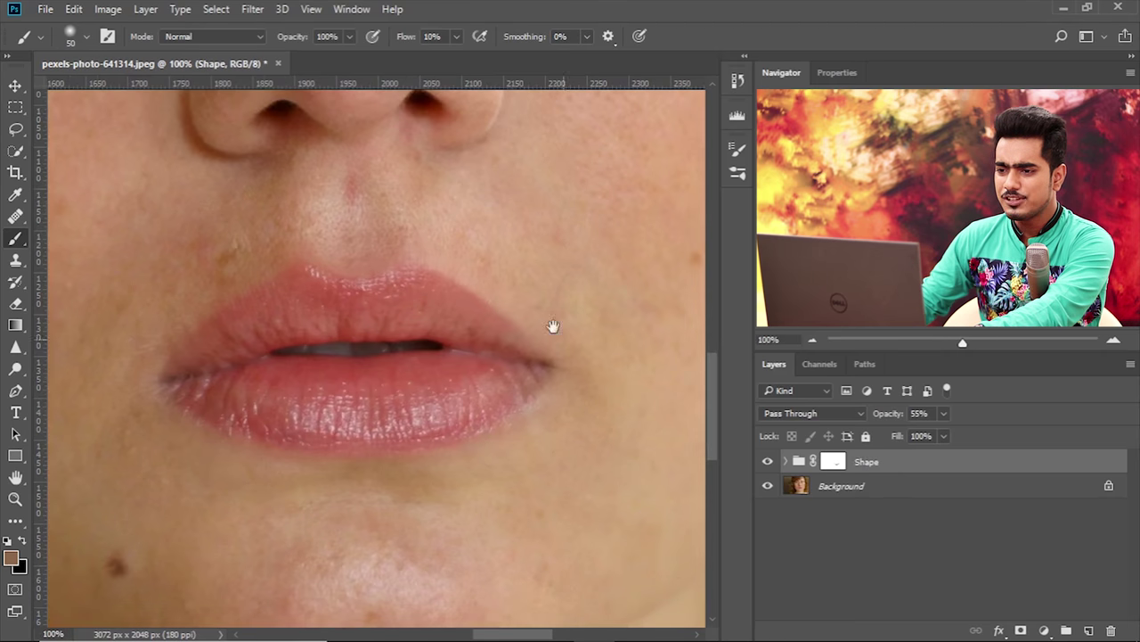
pyautogui.moveTo(417, 257); pyautogui.dragTo(392, 395)
pyautogui.moveTo(337, 308); pyautogui.dragTo(398, 279)
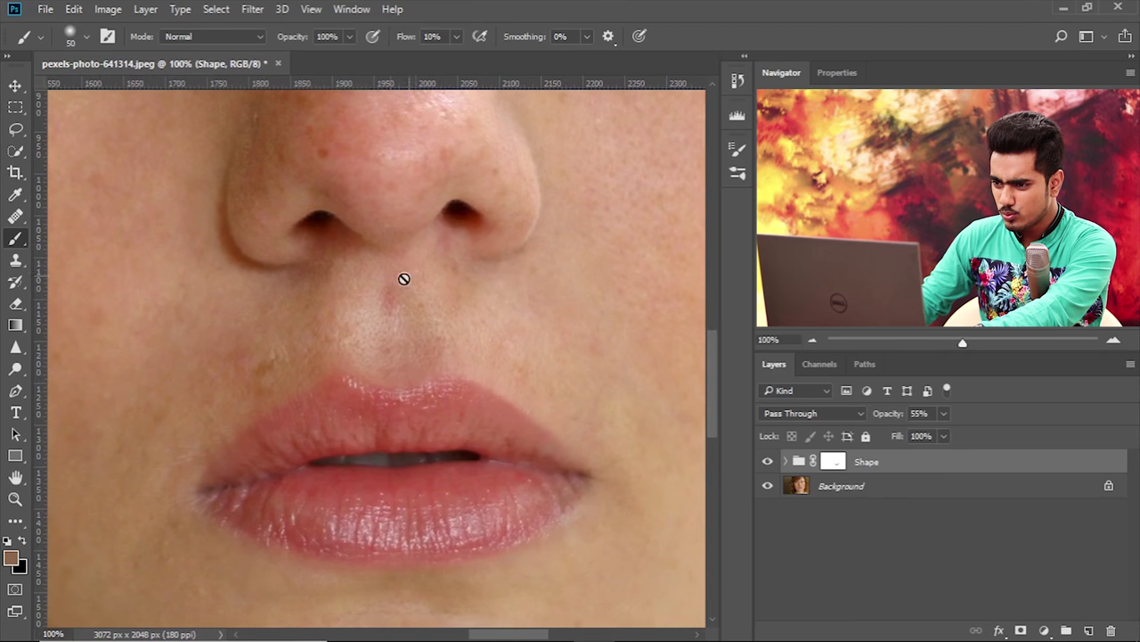
pyautogui.moveTo(338, 330); pyautogui.dragTo(361, 298)
pyautogui.moveTo(533, 383); pyautogui.dragTo(489, 365)
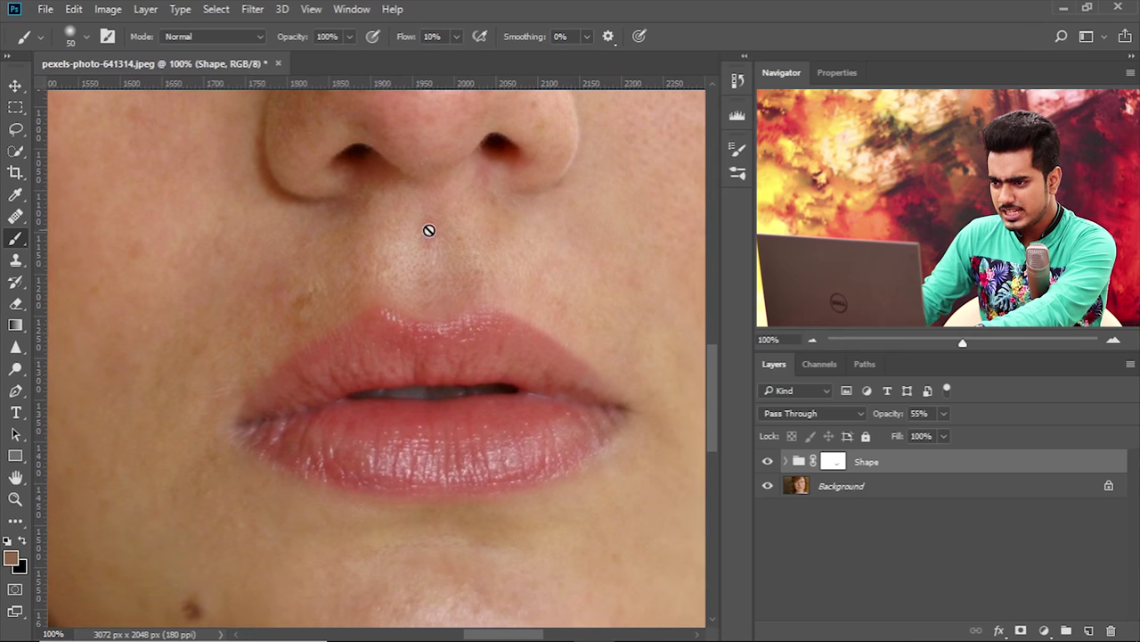
pyautogui.click(1046, 630)
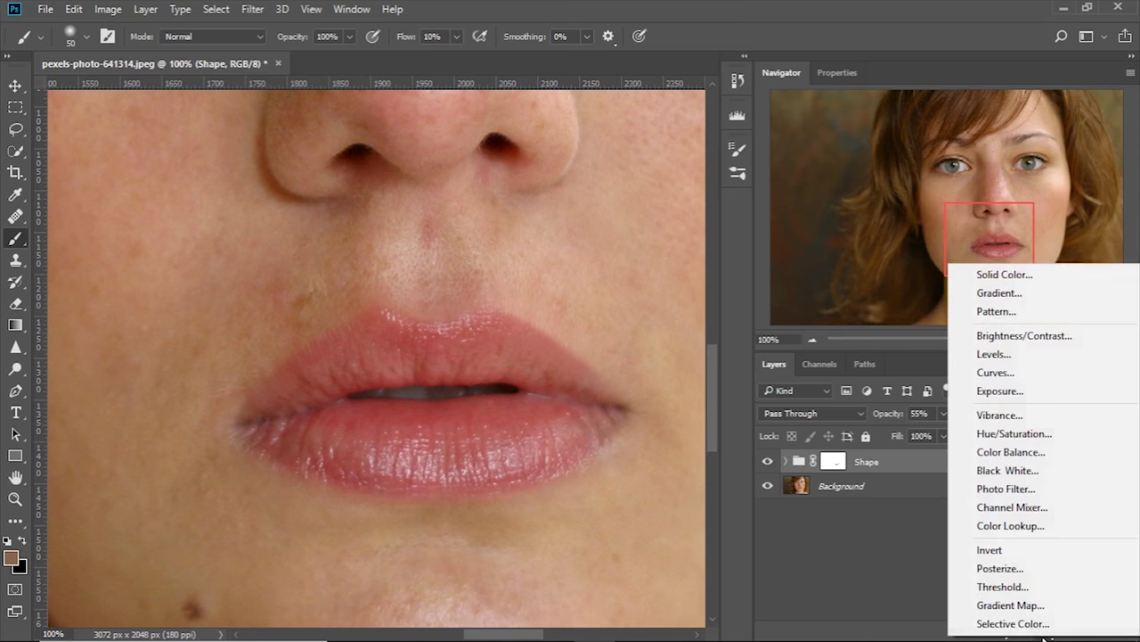
pyautogui.click(1020, 433)
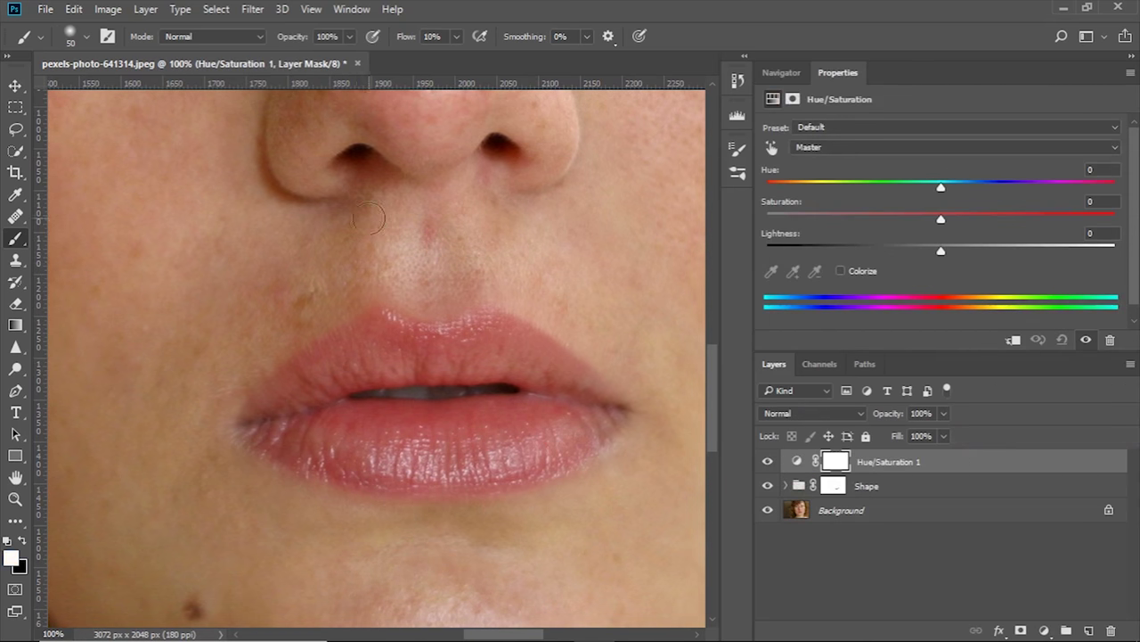
pyautogui.click(772, 148)
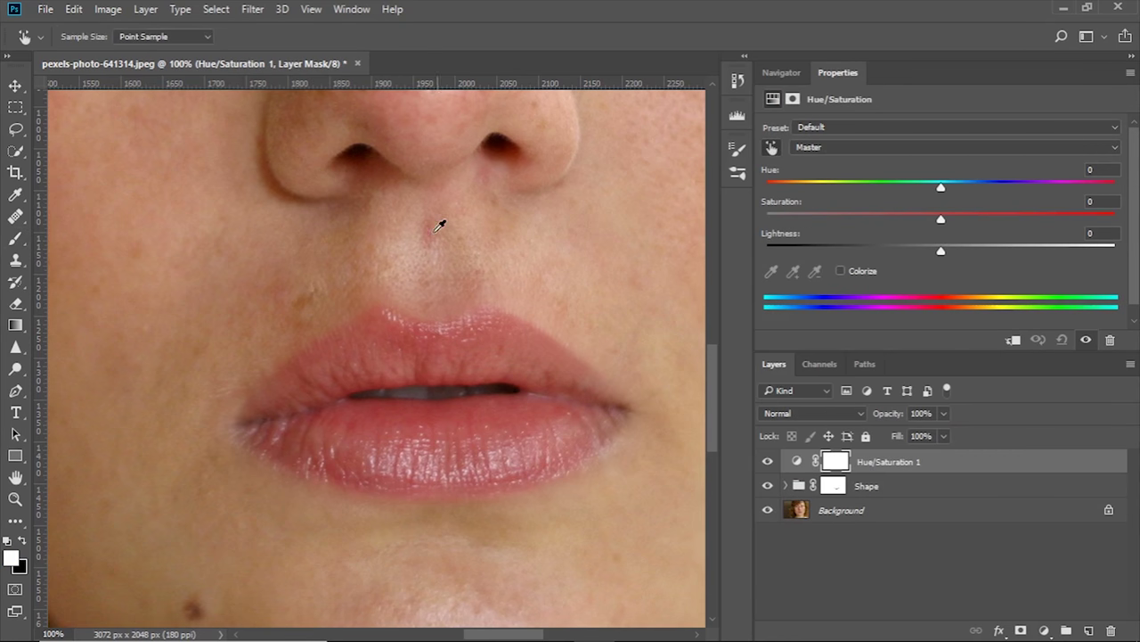
pyautogui.click(429, 228)
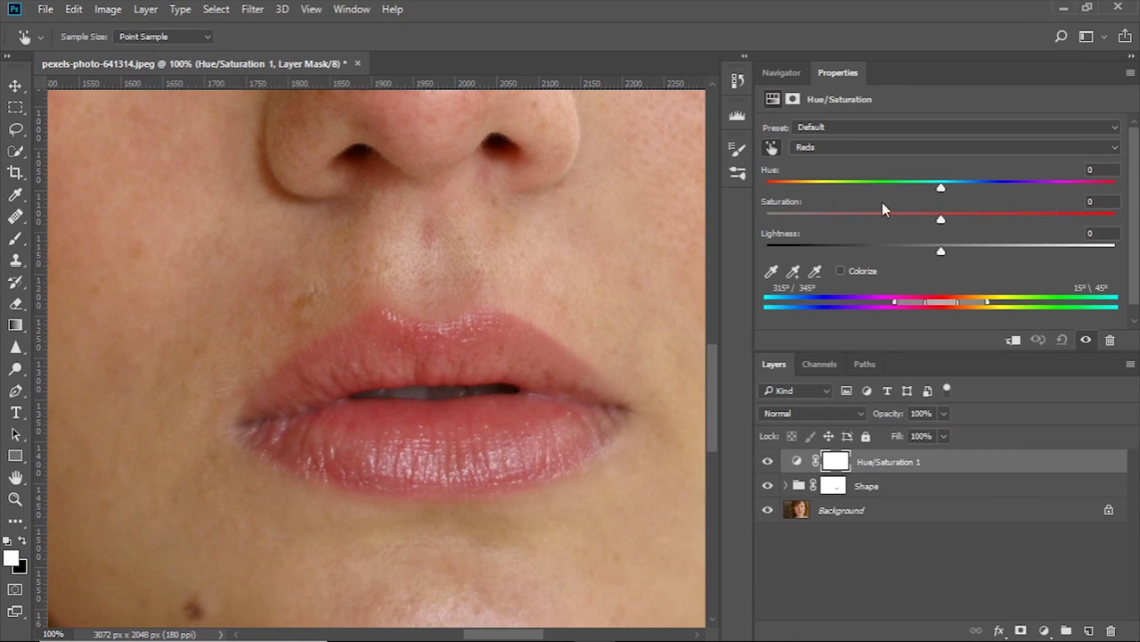
# Set the Reds hue to +180 and saturation to +41 as a preview, and narrow the range to 353°/3° and 9°\21°.
pyautogui.moveTo(946, 184); pyautogui.dragTo(1115, 184)
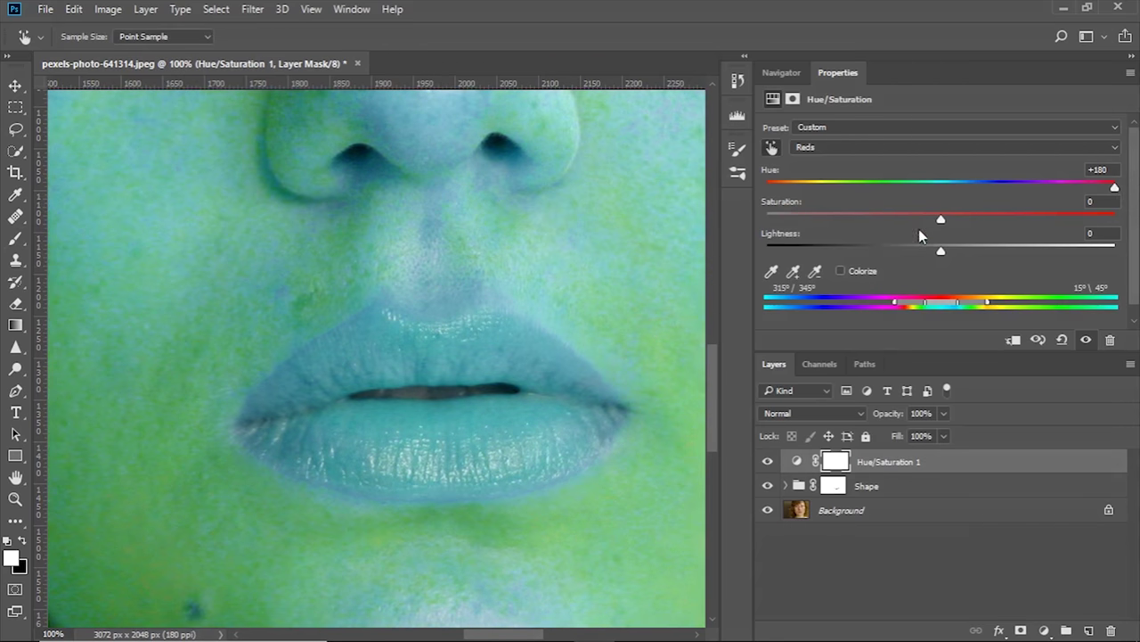
pyautogui.moveTo(991, 223); pyautogui.dragTo(1015, 221)
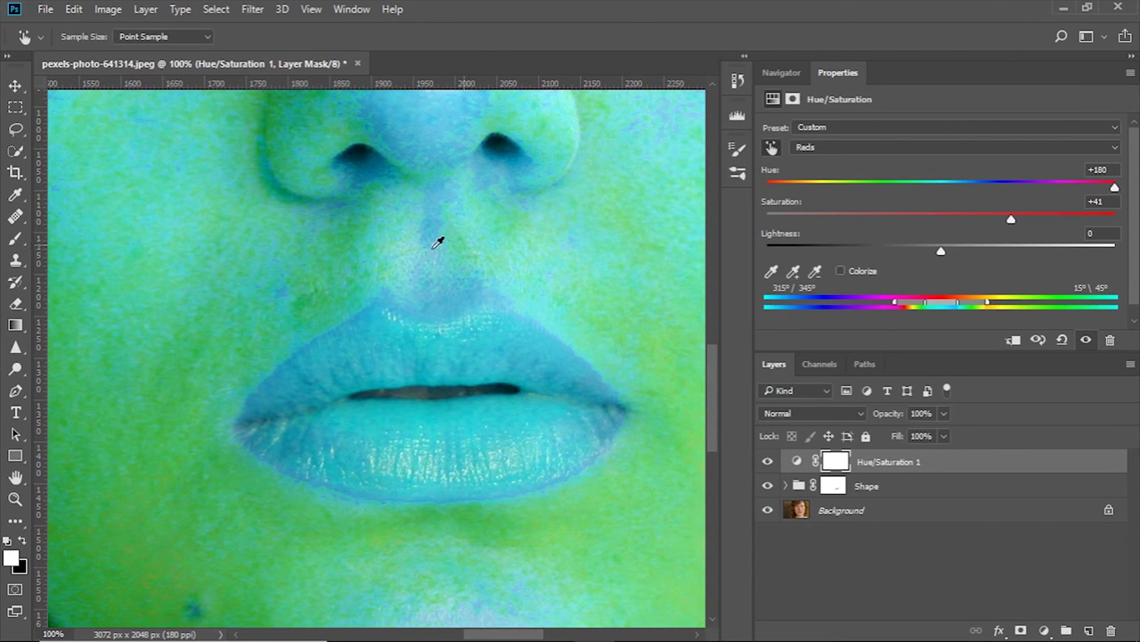
pyautogui.moveTo(896, 306); pyautogui.dragTo(964, 307)
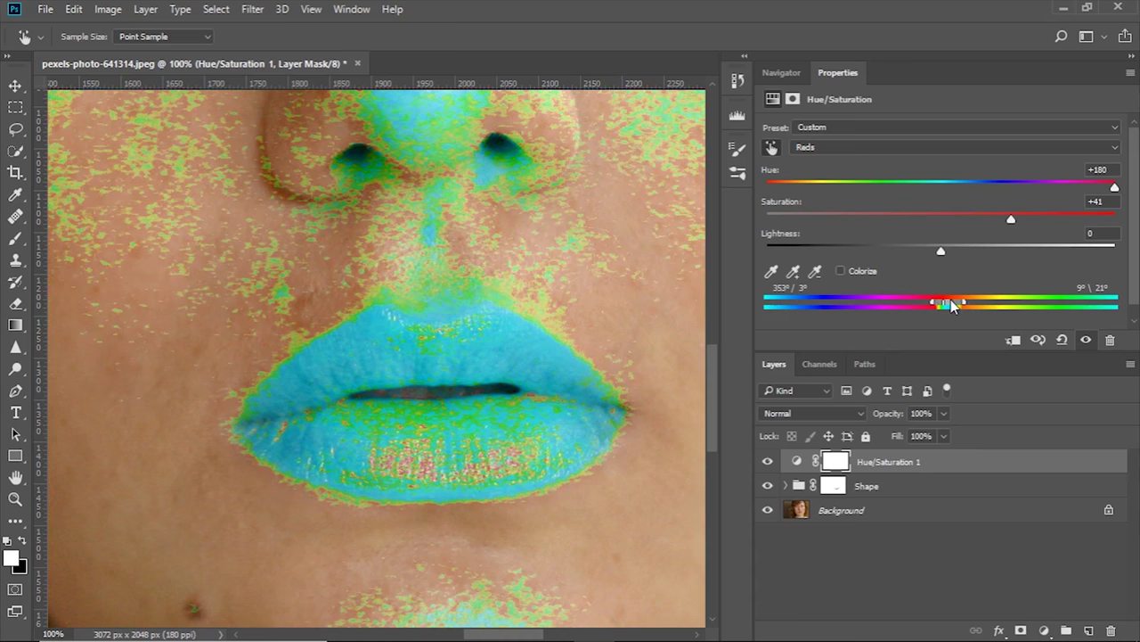
# Replace the exaggerated preview colours with a Reds hue of about +19 and a saturation of -8.
pyautogui.moveTo(918, 187); pyautogui.dragTo(942, 222)
pyautogui.moveTo(939, 182); pyautogui.dragTo(920, 185)
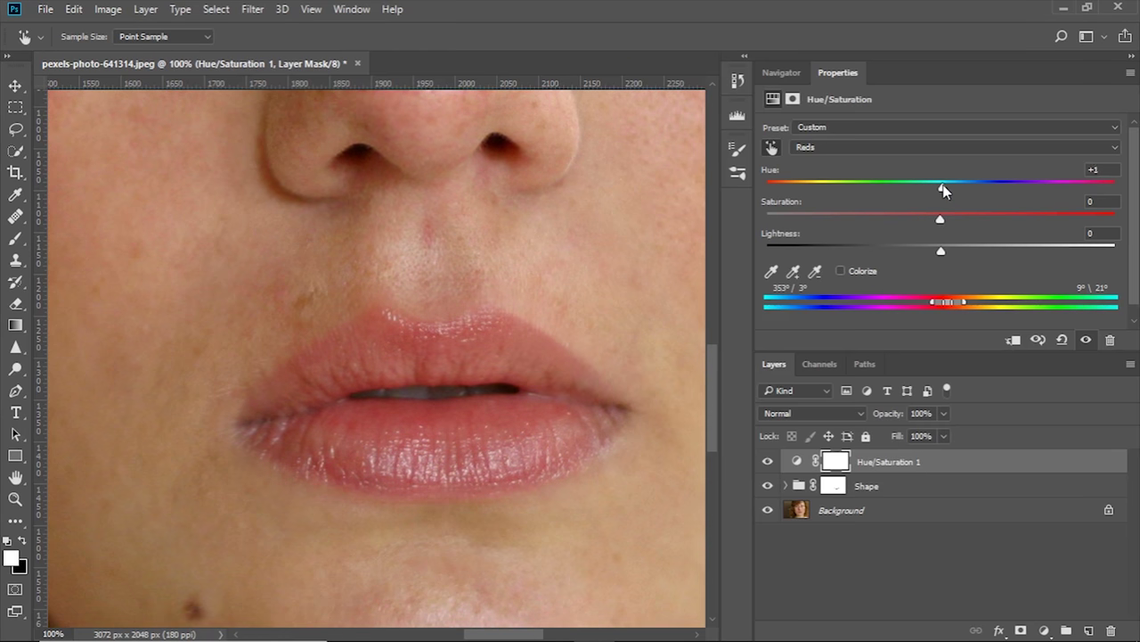
pyautogui.moveTo(955, 189); pyautogui.dragTo(974, 182)
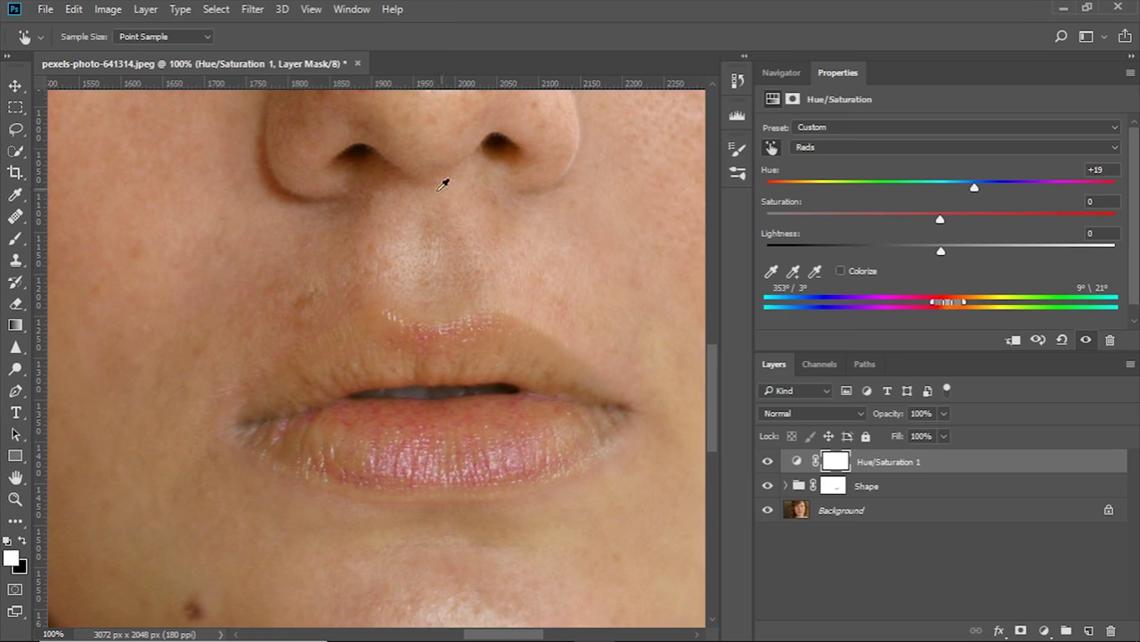
pyautogui.moveTo(972, 191)
pyautogui.mouseDown()
pyautogui.moveTo(961, 185)
pyautogui.moveTo(975, 183)
pyautogui.mouseUp()
pyautogui.moveTo(941, 220); pyautogui.dragTo(932, 221)
# Compare the nose and lip area with the Hue/Saturation layer off and on, and set the Reds hue to +10.
pyautogui.click(772, 463)
pyautogui.click(767, 462)
pyautogui.moveTo(456, 169); pyautogui.dragTo(479, 270)
pyautogui.click(768, 461)
pyautogui.click(768, 462)
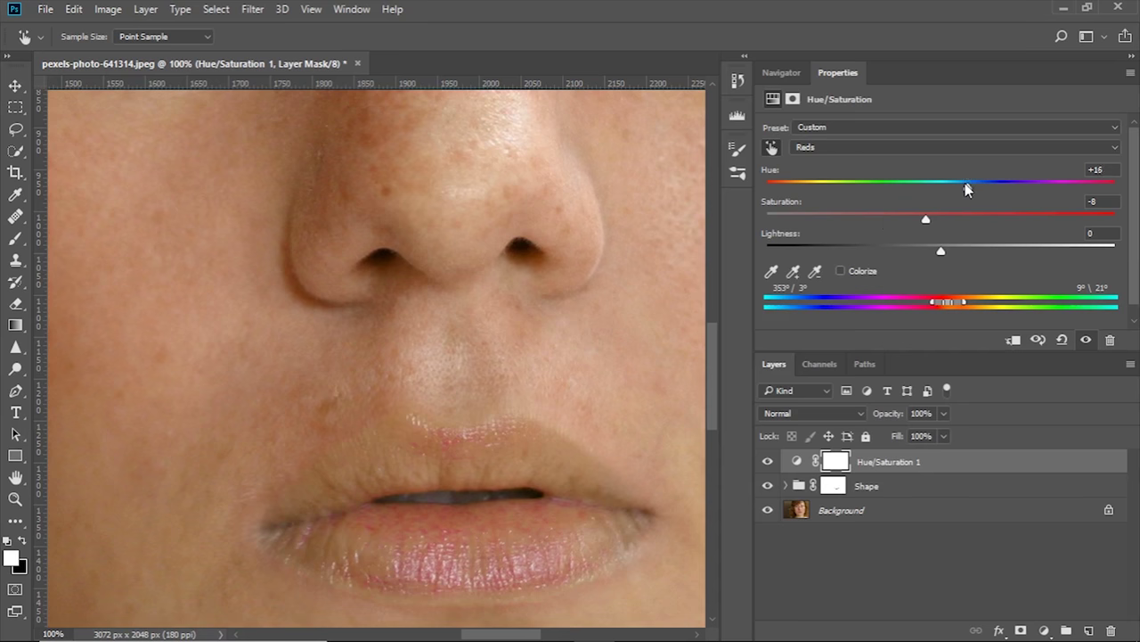
pyautogui.scroll(-3, 591, 298)
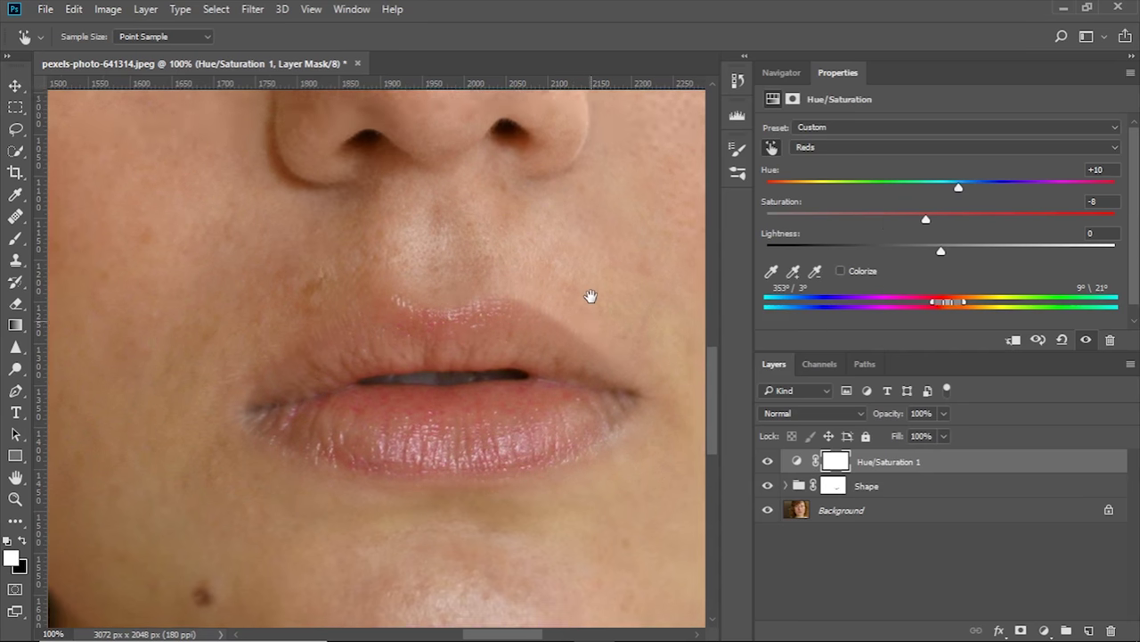
# Load the Lip path as a selection, fill it with black on the Hue/Saturation 1 mask, and deselect.
pyautogui.hscroll(1, 550, 371)
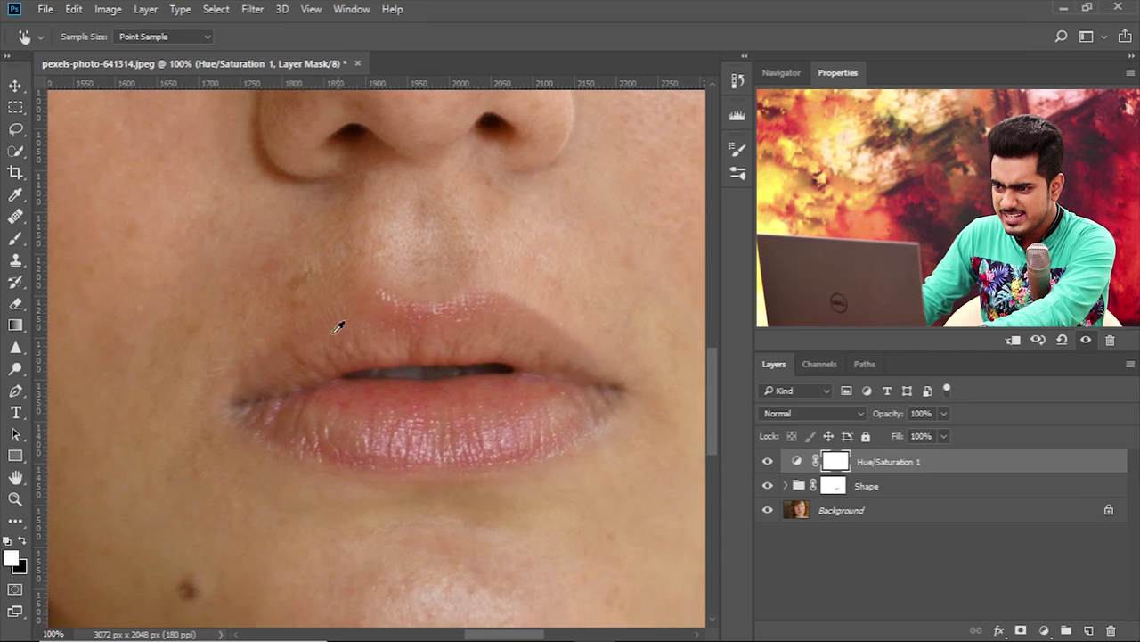
pyautogui.press('b')
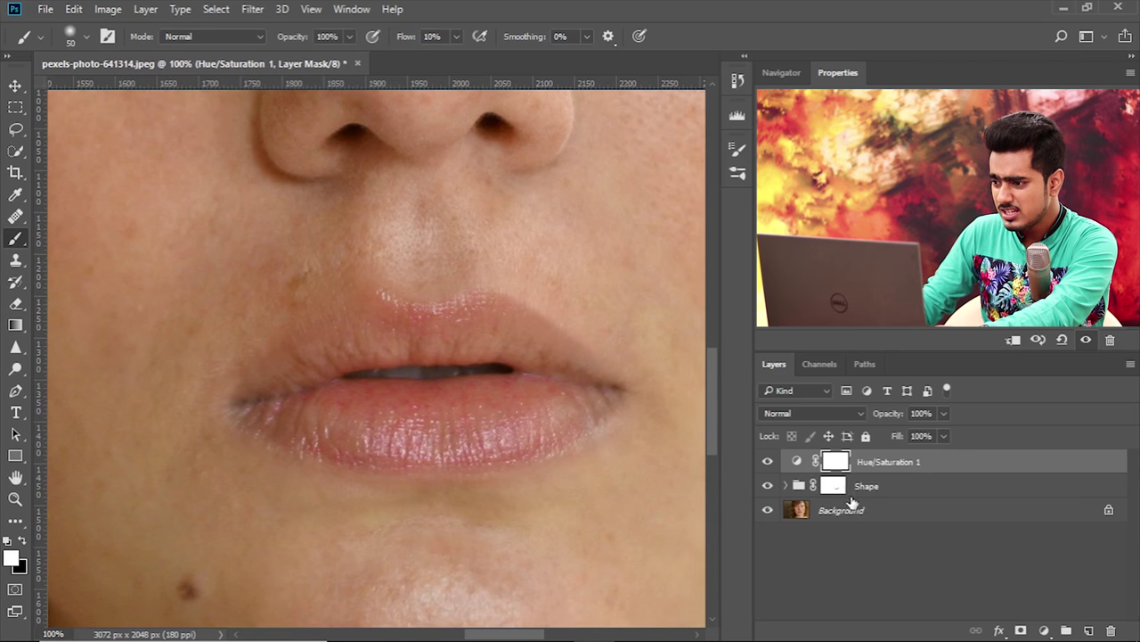
pyautogui.click(785, 486)
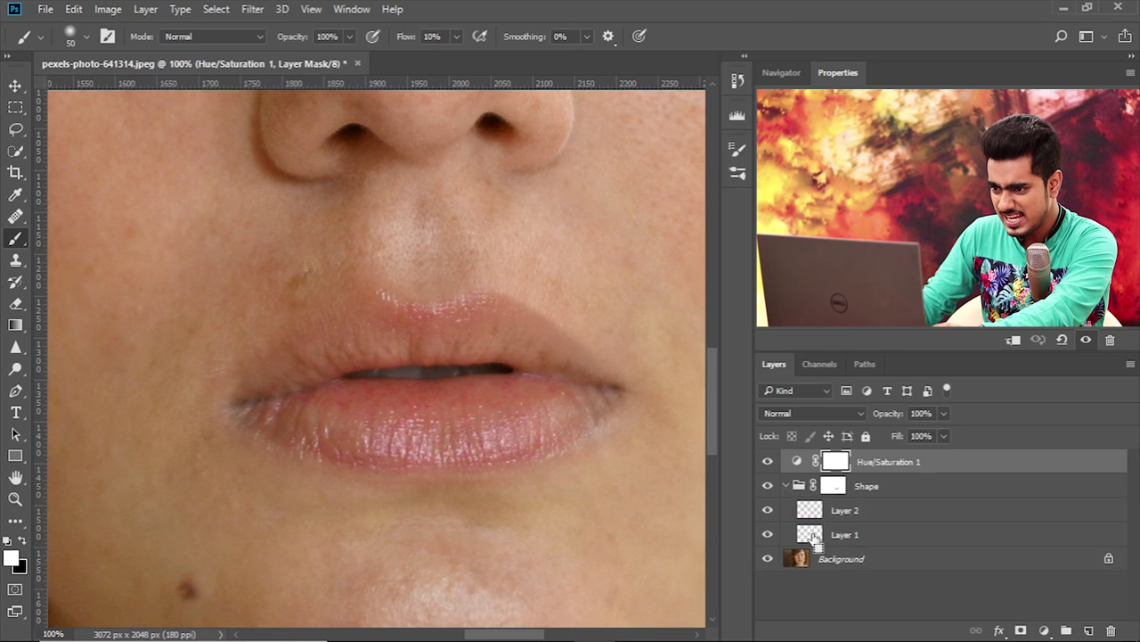
pyautogui.click(787, 486)
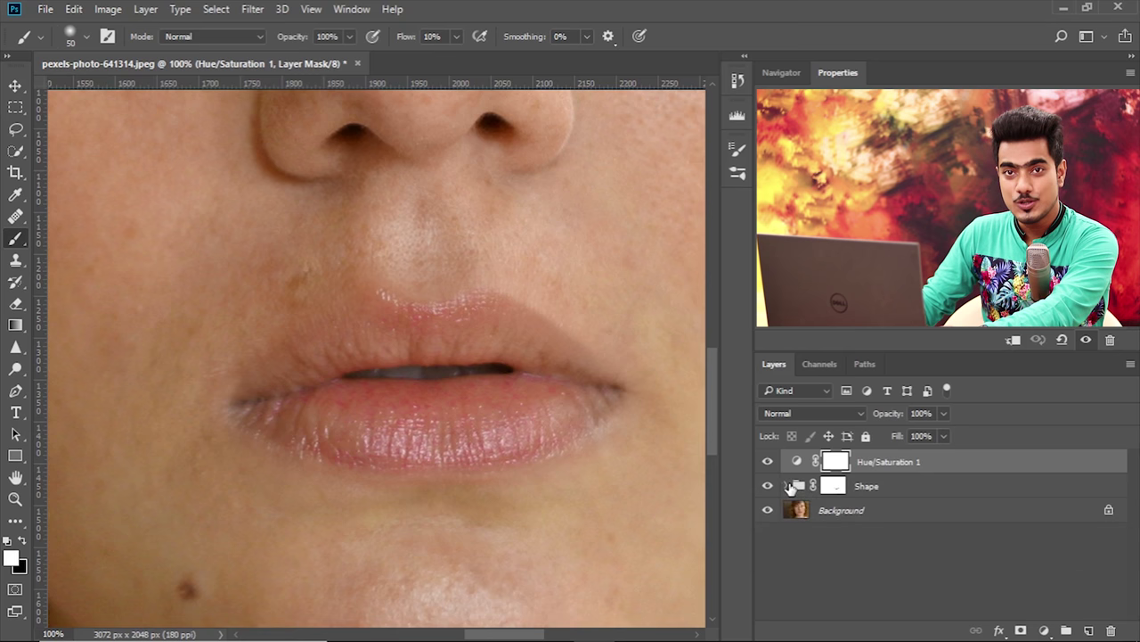
pyautogui.click(865, 365)
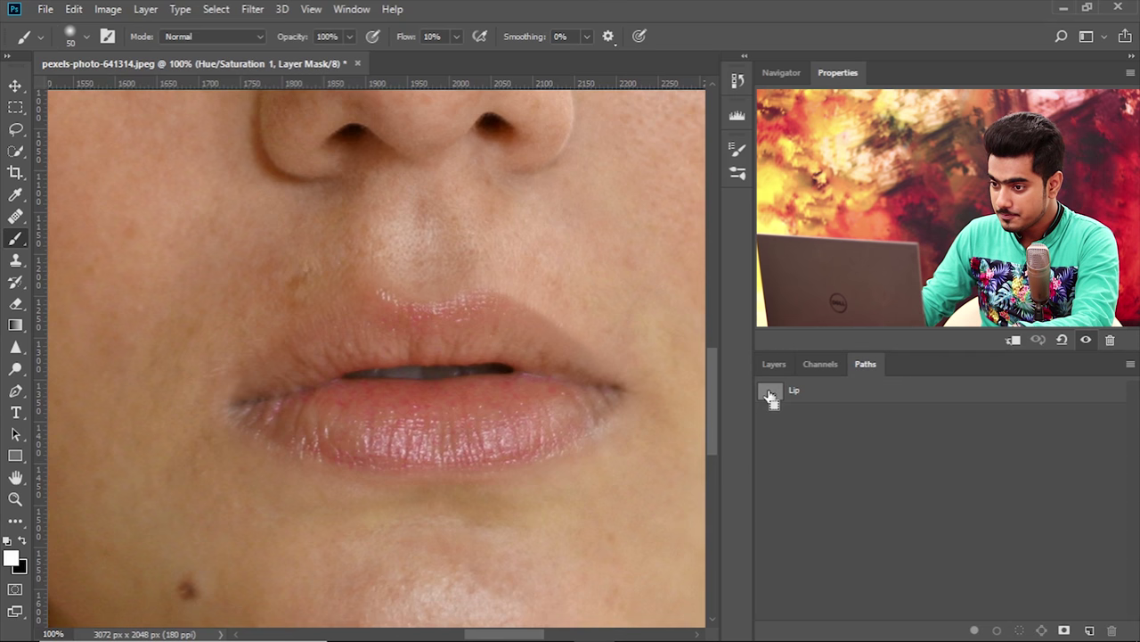
pyautogui.keyDown('ctrl'); pyautogui.click(771, 397); pyautogui.keyUp('ctrl')
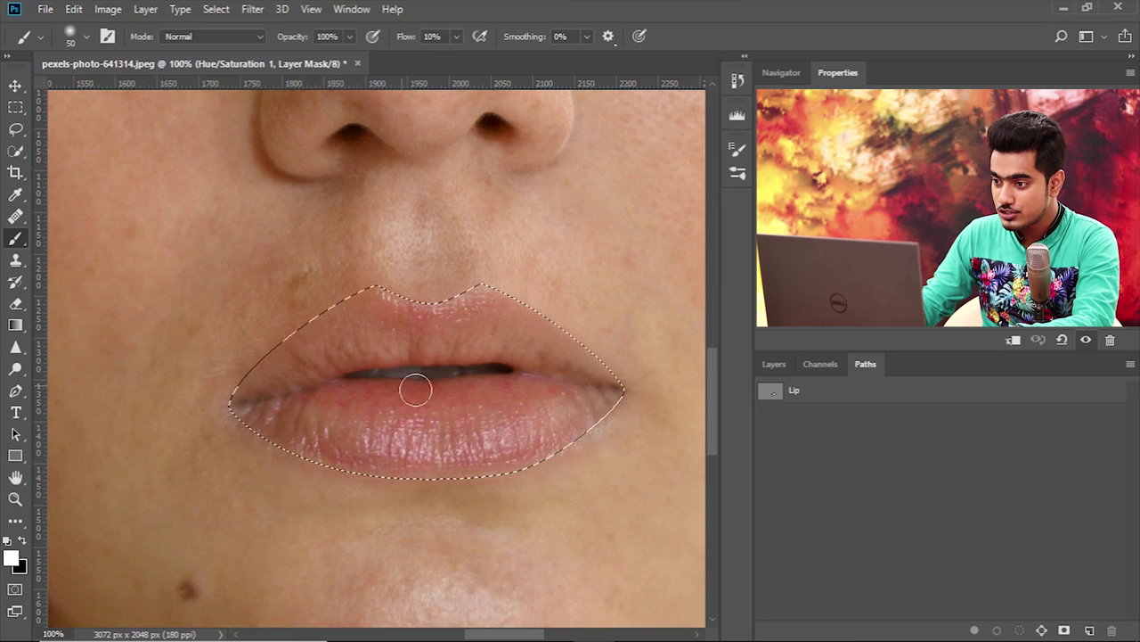
pyautogui.click(771, 364)
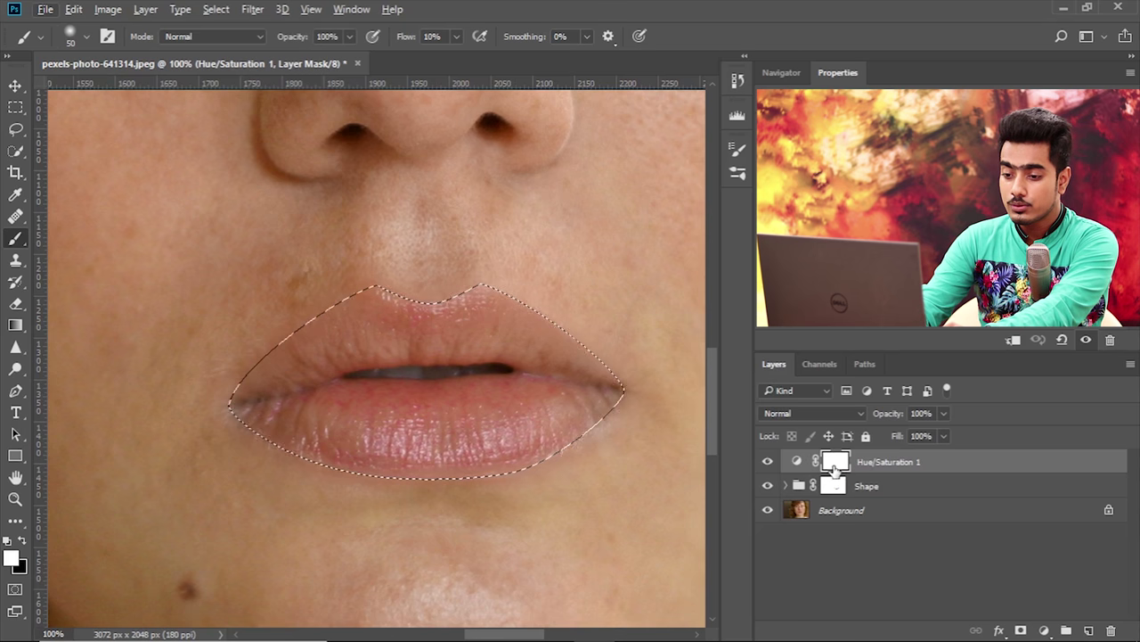
pyautogui.press('x')
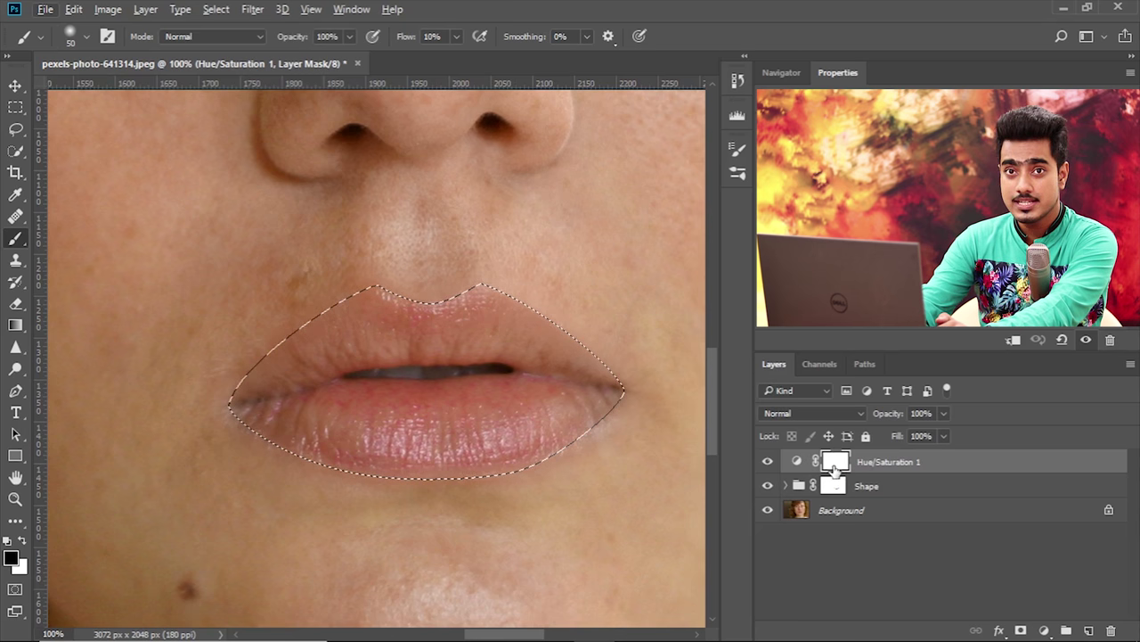
pyautogui.hotkey('alt', 'BackSpace')
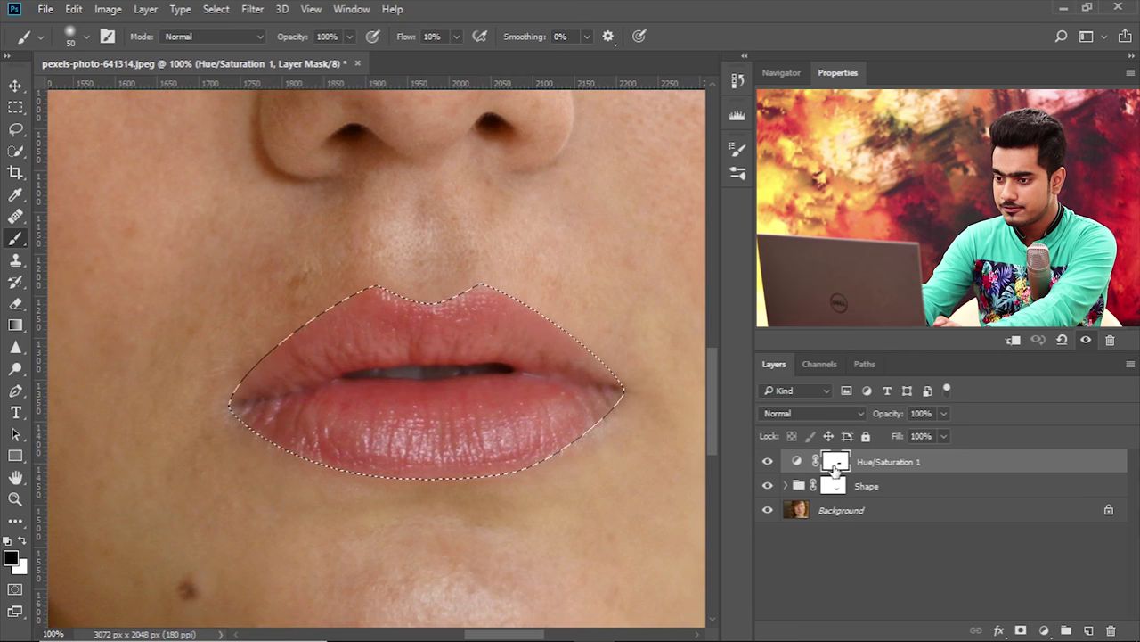
pyautogui.hotkey('ctrl', 'd')
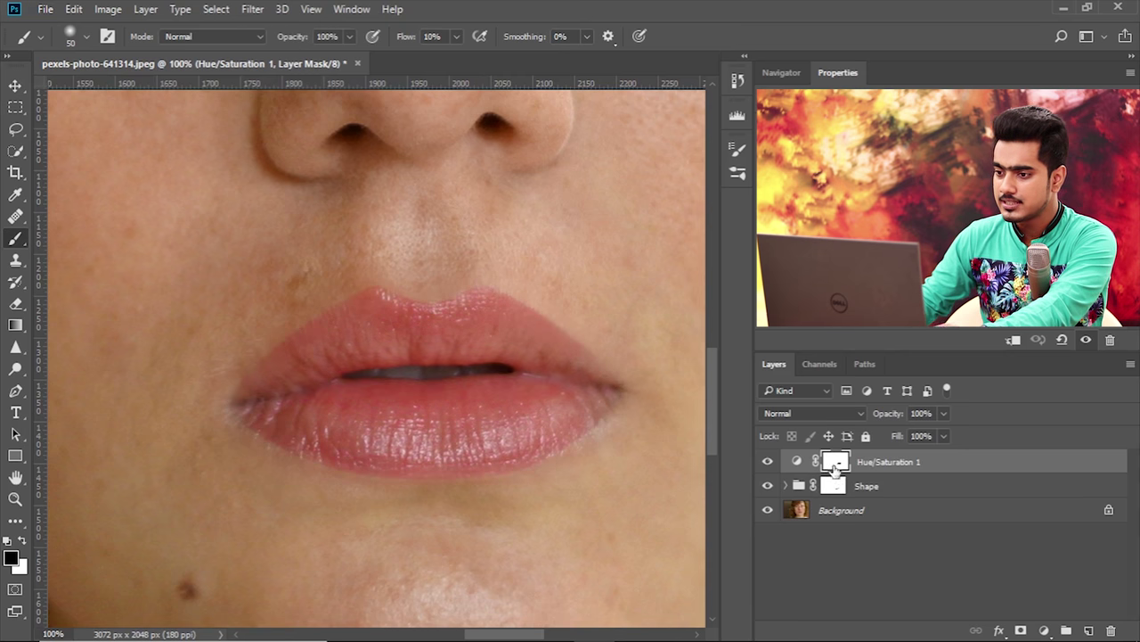
# Feather the Hue/Saturation 1 layer mask by 5 px to soften the edge around the lips.
pyautogui.hotkey('ctrl', '+')
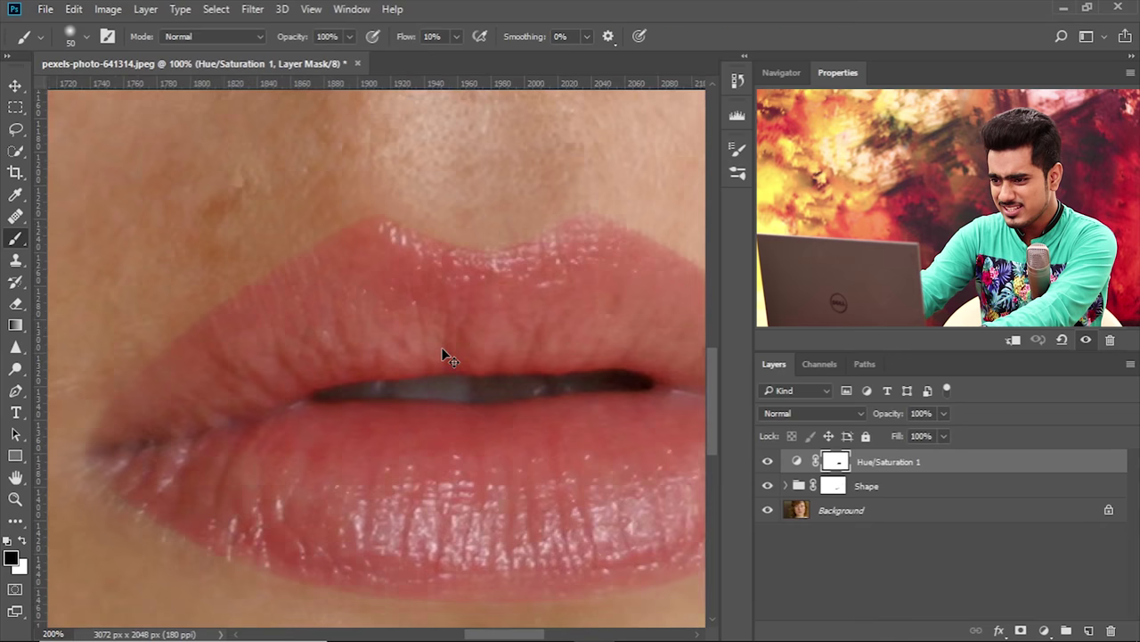
pyautogui.hotkey('ctrl', '+')
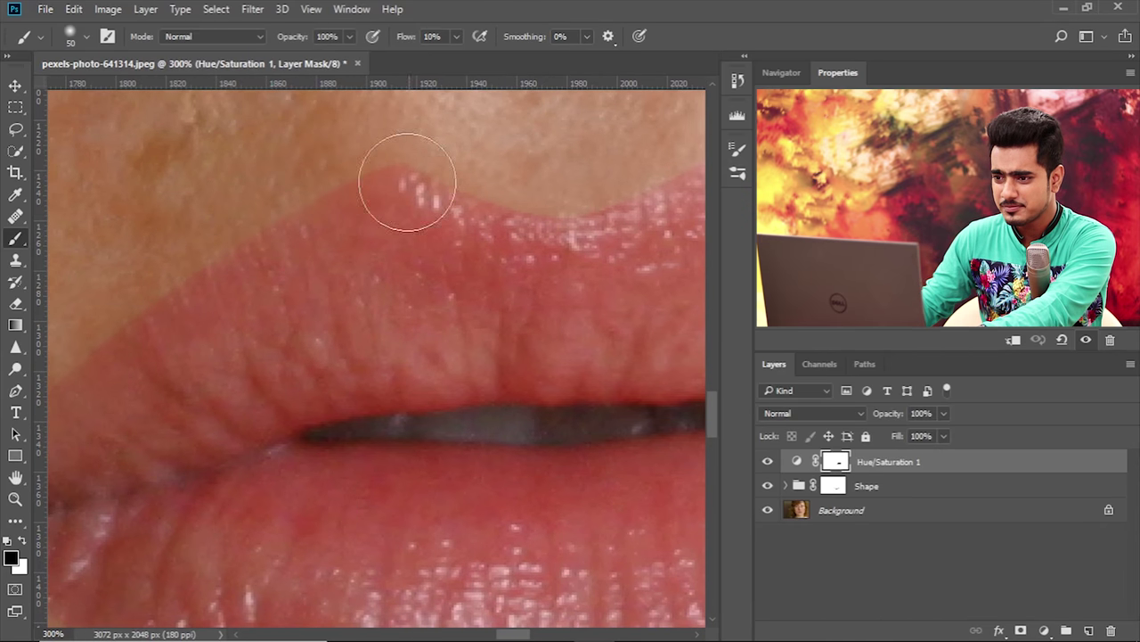
pyautogui.moveTo(451, 301); pyautogui.dragTo(422, 311)
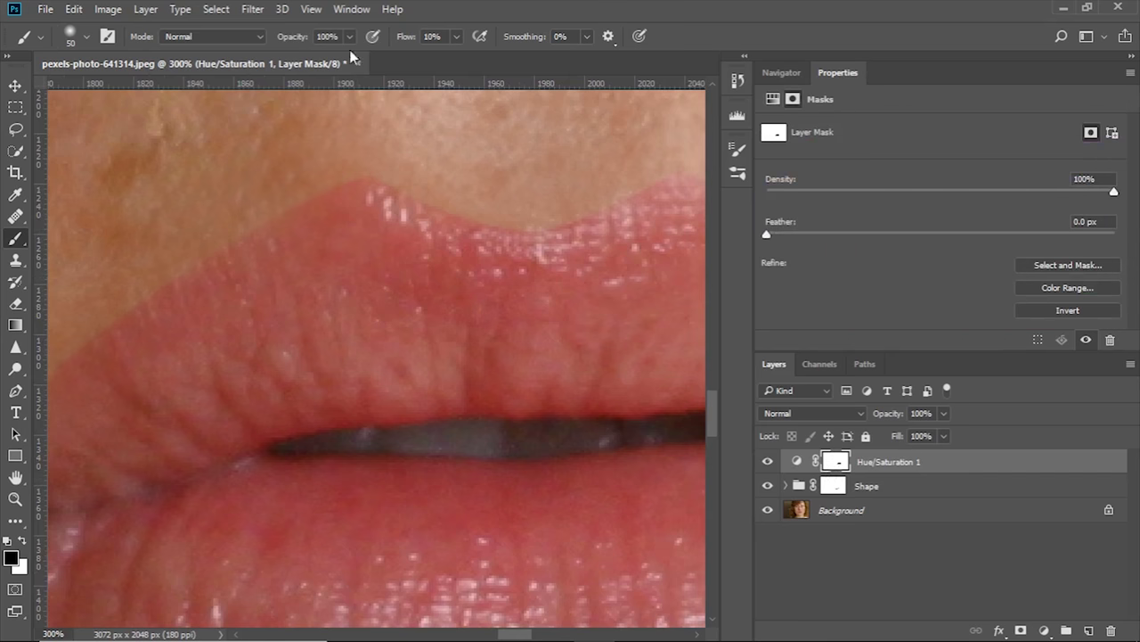
pyautogui.click(352, 9)
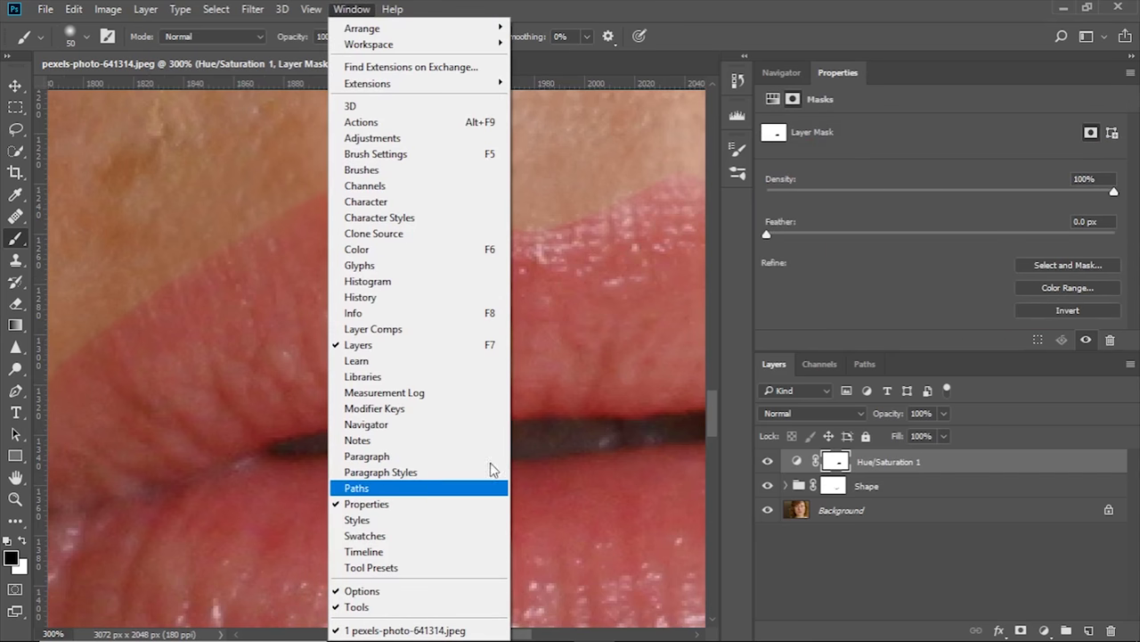
pyautogui.click(857, 262)
pyautogui.click(831, 232)
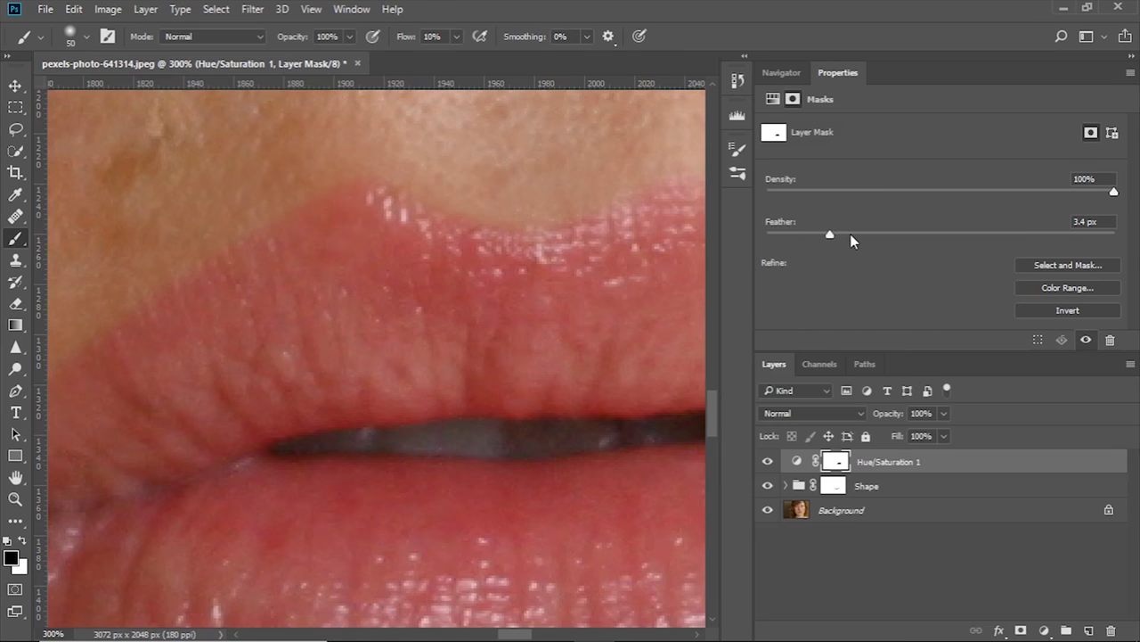
pyautogui.write('5')
pyautogui.press('Return')
pyautogui.hotkey('ctrl', '1')
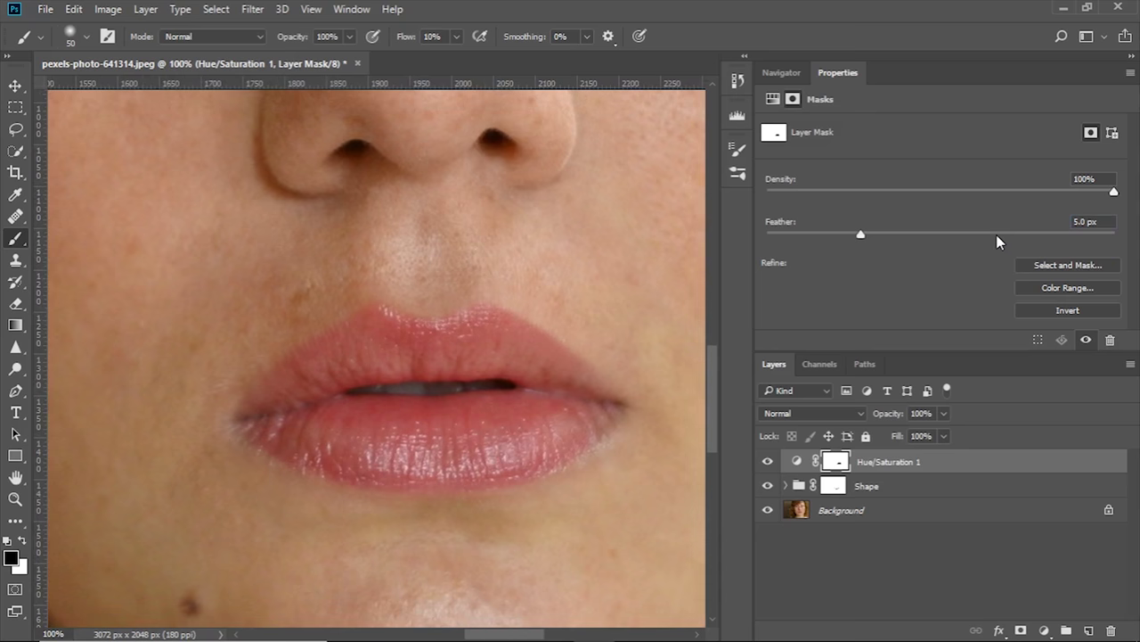
# Compare the face with the Hue/Saturation 1 mask off and on, and with the whole adjustment layer off and on.
pyautogui.keyDown('shift'); pyautogui.click(836, 460); pyautogui.keyUp('shift')
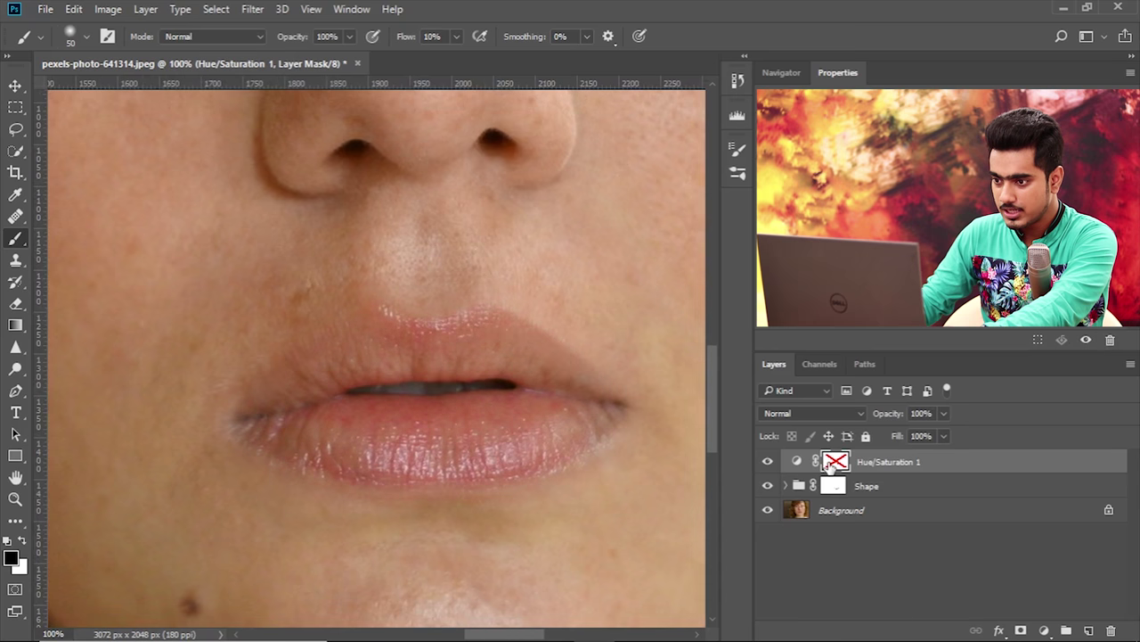
pyautogui.keyDown('shift'); pyautogui.click(836, 461); pyautogui.keyUp('shift')
pyautogui.moveTo(502, 243); pyautogui.dragTo(443, 324)
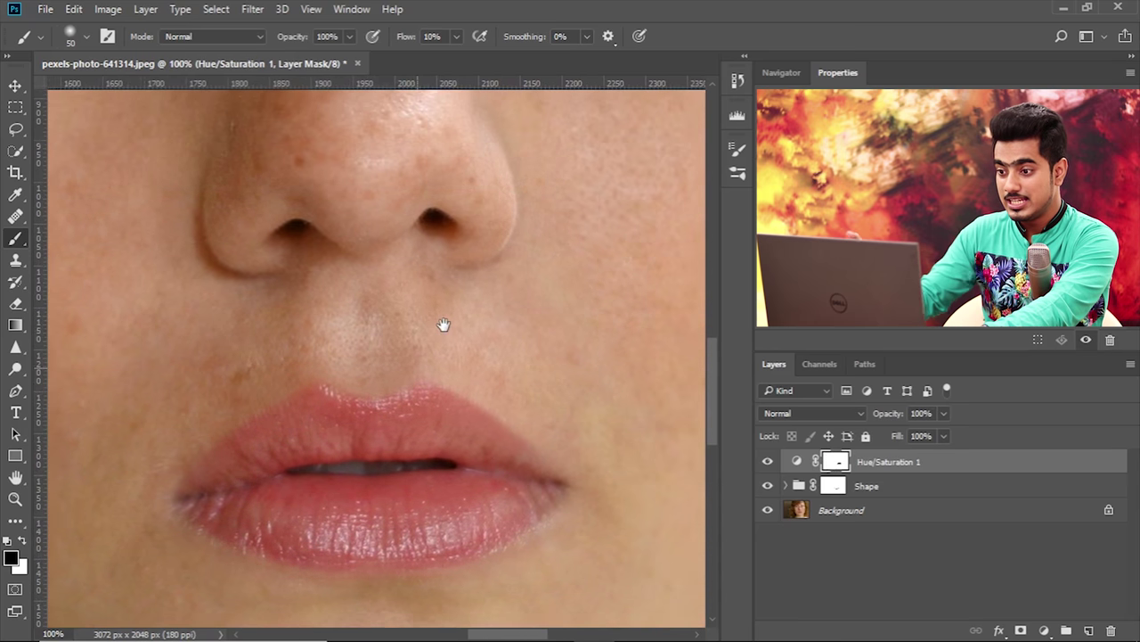
pyautogui.hotkey('ctrl', '-')
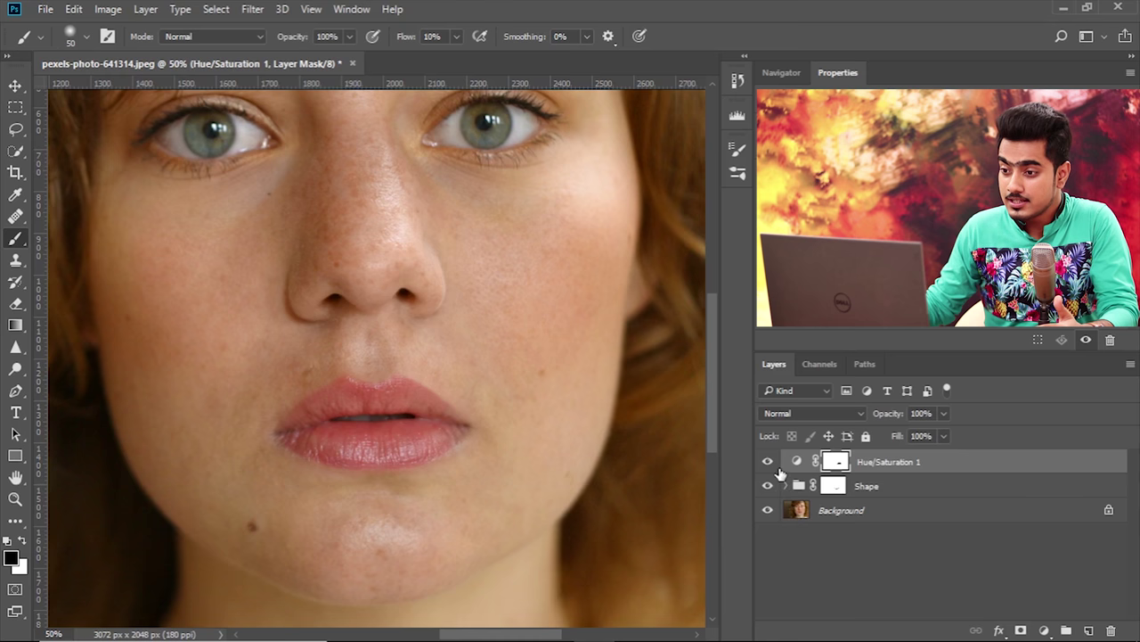
pyautogui.click(768, 463)
pyautogui.click(768, 462)
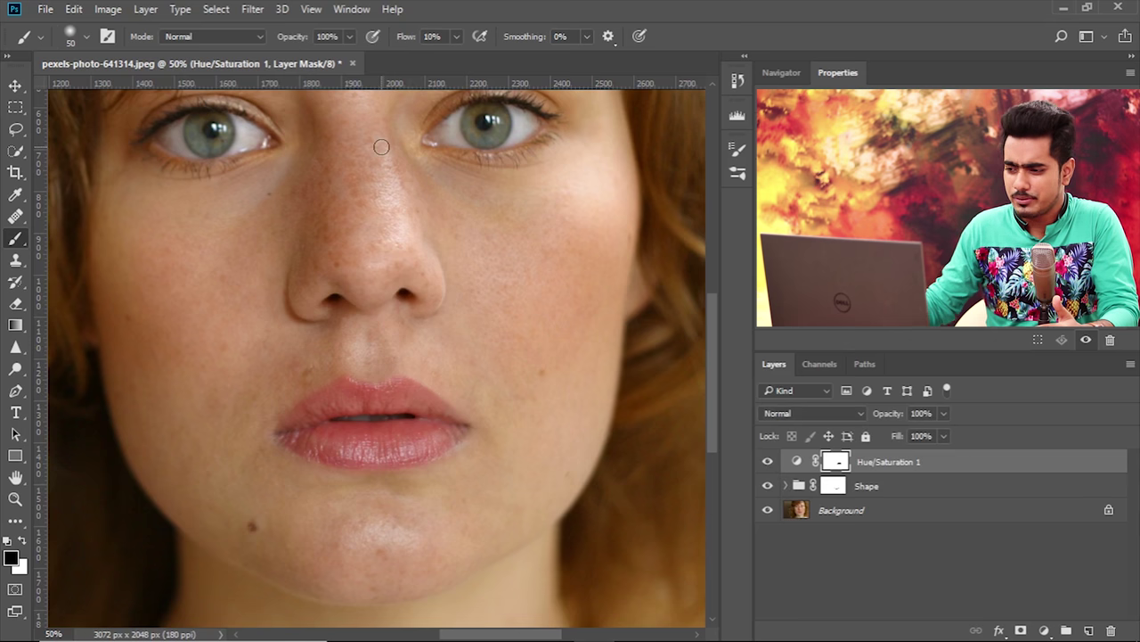
# Paint black on the Hue/Saturation 1 mask over the nose and outer face, using a 236 px brush at 100% flow.
pyautogui.hotkey('ctrl', '-')
pyautogui.hotkey('ctrl', '-')
pyautogui.hotkey('ctrl', '+')
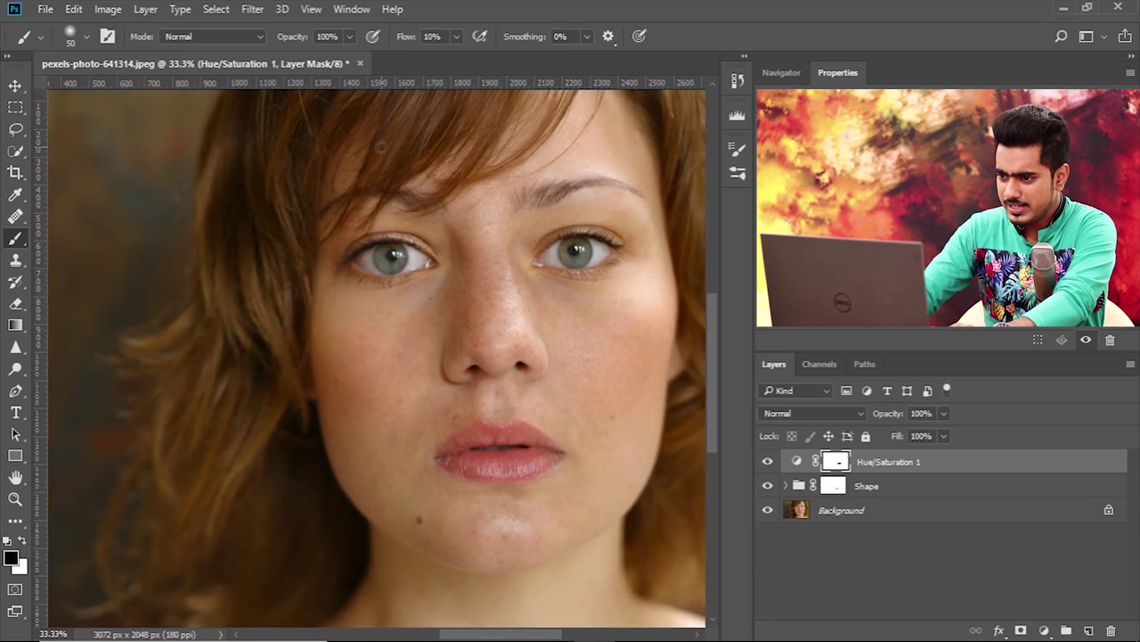
pyautogui.click(456, 37)
pyautogui.moveTo(454, 57); pyautogui.dragTo(595, 61)
pyautogui.keyDown('alt'); pyautogui.rightClick(476, 221); pyautogui.keyUp('alt')
pyautogui.moveTo(485, 258)
pyautogui.mouseDown()
pyautogui.moveTo(496, 315)
pyautogui.moveTo(479, 311)
pyautogui.mouseUp()
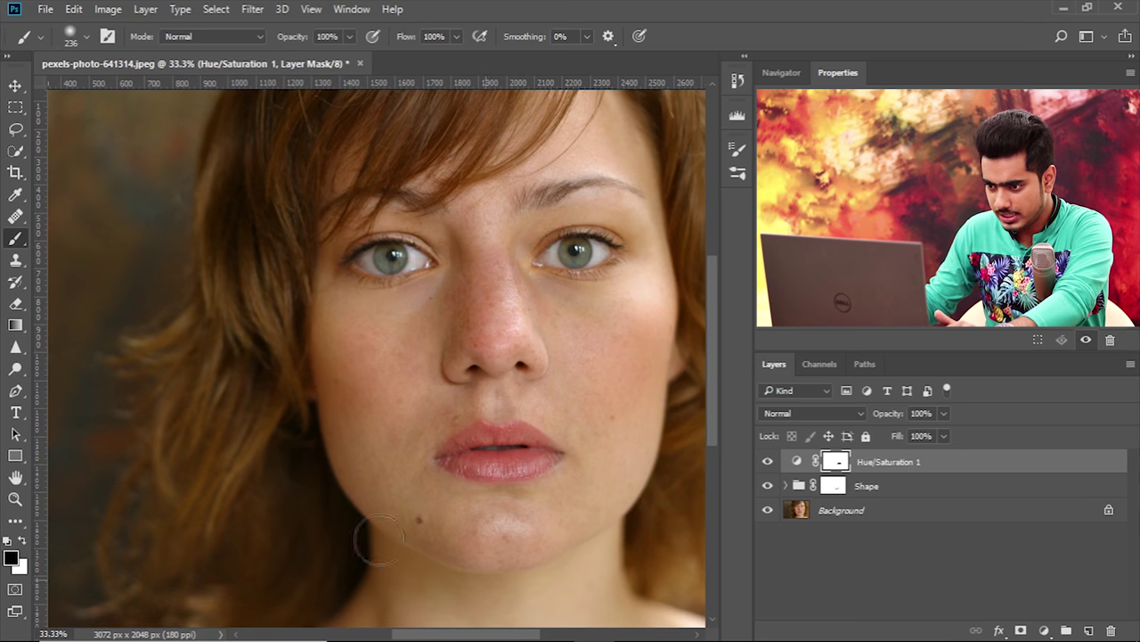
pyautogui.moveTo(364, 524)
pyautogui.mouseDown()
pyautogui.moveTo(480, 551)
pyautogui.moveTo(560, 549)
pyautogui.moveTo(408, 551)
pyautogui.moveTo(325, 460)
pyautogui.moveTo(343, 496)
pyautogui.mouseUp()
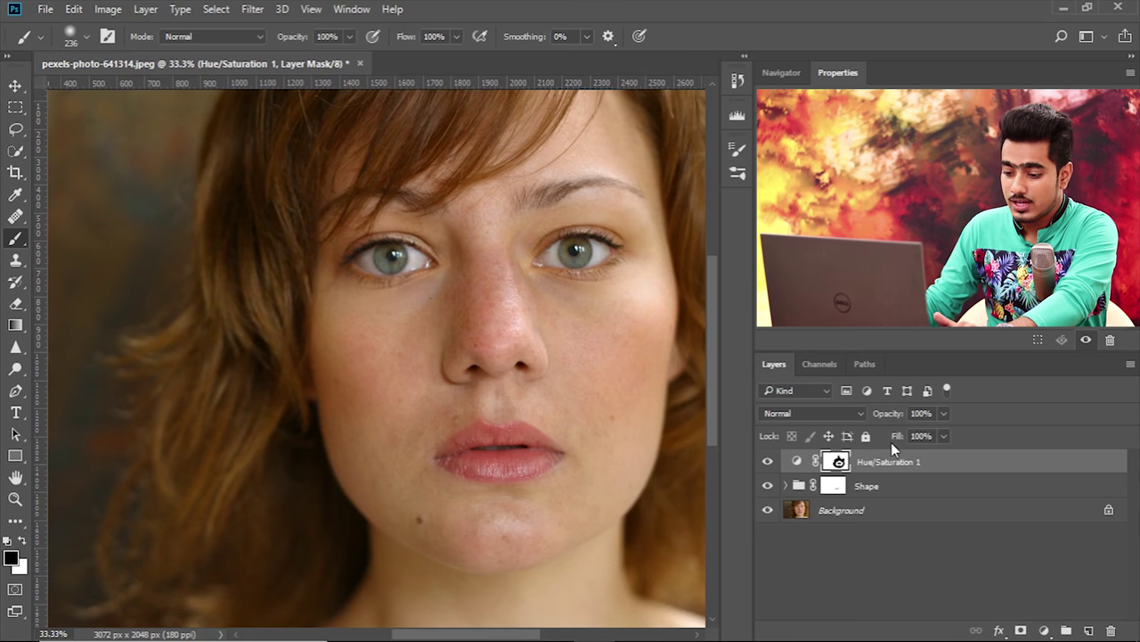
# Display the Hue/Saturation 1 mask alone and paint the remaining outer areas black with a larger brush, keeping white only around the lips.
pyautogui.keyDown('alt'); pyautogui.click(837, 462); pyautogui.keyUp('alt')
pyautogui.hotkey('ctrl', '0')
pyautogui.keyDown('alt'); pyautogui.moveTo(140, 255); pyautogui.dragTo(181, 250); pyautogui.keyUp('alt')
pyautogui.moveTo(125, 192)
pyautogui.mouseDown()
pyautogui.moveTo(91, 170)
pyautogui.moveTo(74, 466)
pyautogui.moveTo(107, 544)
pyautogui.moveTo(204, 183)
pyautogui.moveTo(247, 413)
pyautogui.moveTo(458, 598)
pyautogui.moveTo(483, 606)
pyautogui.moveTo(359, 580)
pyautogui.moveTo(568, 580)
pyautogui.moveTo(614, 520)
pyautogui.moveTo(604, 298)
pyautogui.moveTo(471, 217)
pyautogui.moveTo(255, 344)
pyautogui.moveTo(165, 122)
pyautogui.moveTo(230, 161)
pyautogui.moveTo(629, 241)
pyautogui.moveTo(561, 580)
pyautogui.moveTo(196, 540)
pyautogui.mouseUp()
pyautogui.keyDown('alt'); pyautogui.rightClick(294, 480); pyautogui.keyUp('alt')
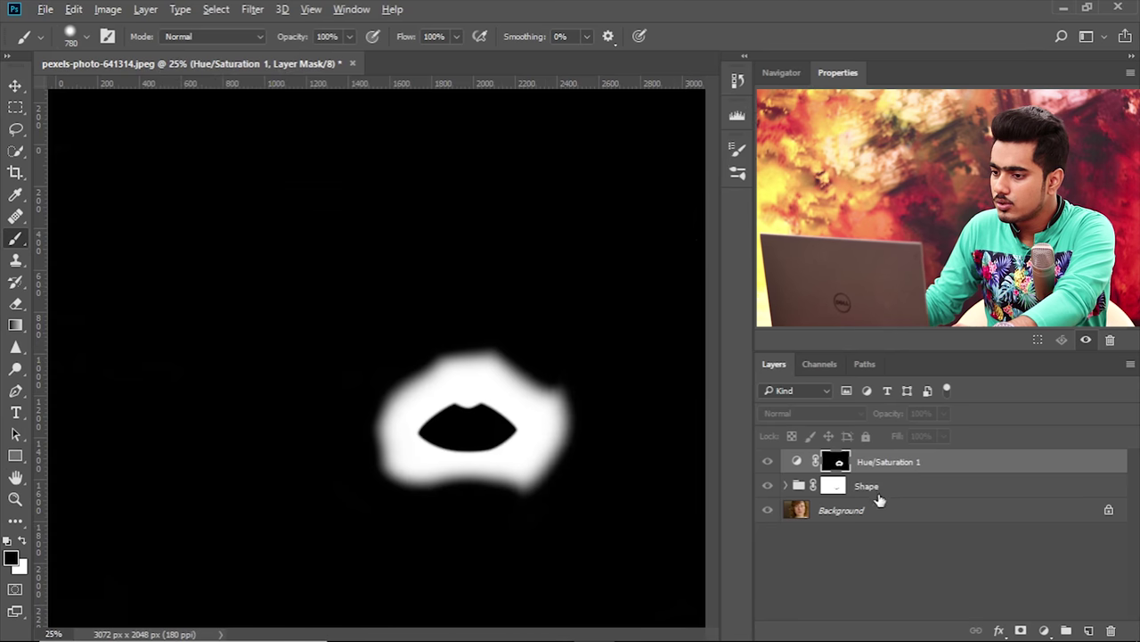
pyautogui.keyDown('alt'); pyautogui.click(836, 468); pyautogui.keyUp('alt')
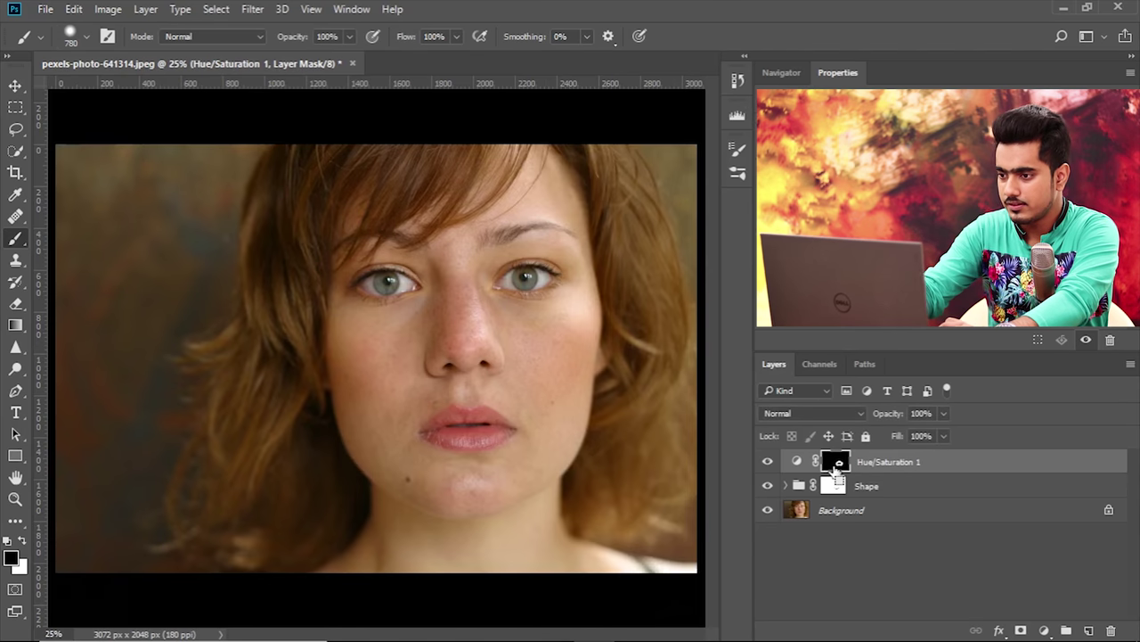
# Compare the skin around the lips up close with the Hue/Saturation 1 layer off and on.
pyautogui.hotkey('ctrl', '+')
pyautogui.hotkey('ctrl', '+')
pyautogui.hotkey('ctrl', '+')
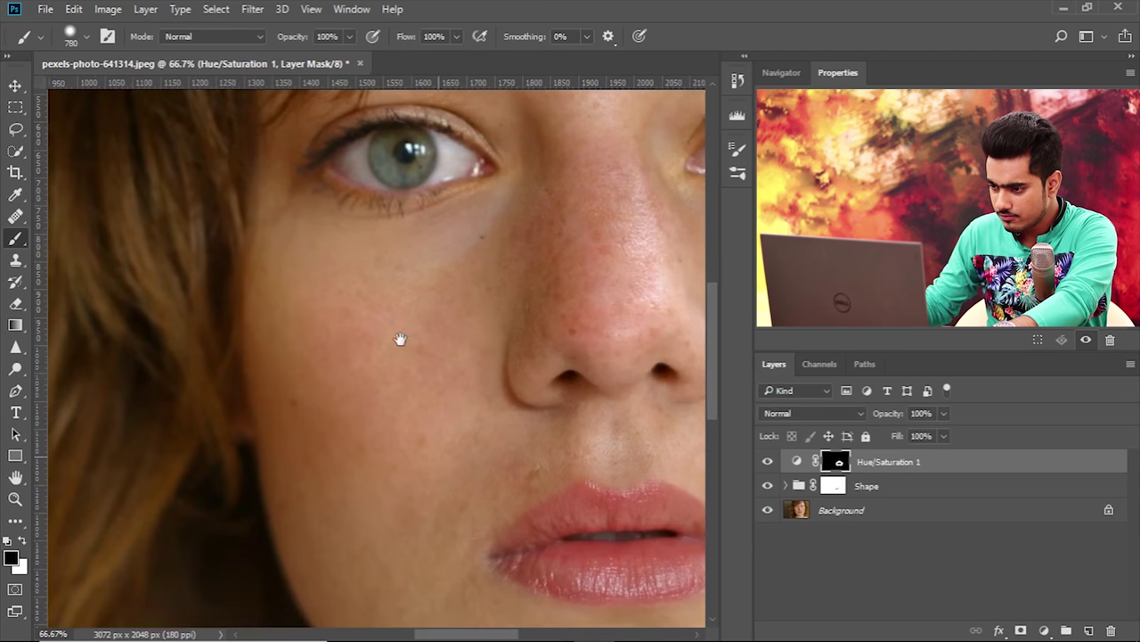
pyautogui.moveTo(404, 341); pyautogui.dragTo(210, 224)
pyautogui.click(768, 461)
pyautogui.click(768, 462)
pyautogui.moveTo(413, 411)
pyautogui.mouseDown()
pyautogui.moveTo(157, 384)
pyautogui.moveTo(5, 186)
pyautogui.mouseUp()
pyautogui.moveTo(318, 330); pyautogui.dragTo(318, 330)
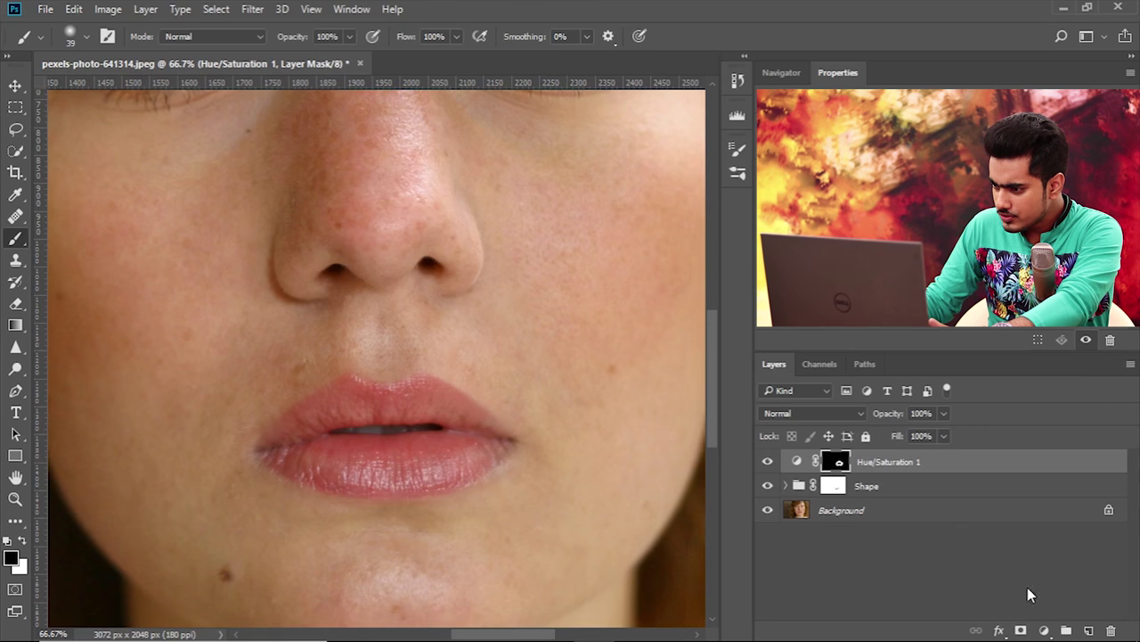
# Add a second Hue/Saturation adjustment layer above the first and target Reds by sampling the upper lip.
pyautogui.click(1045, 630)
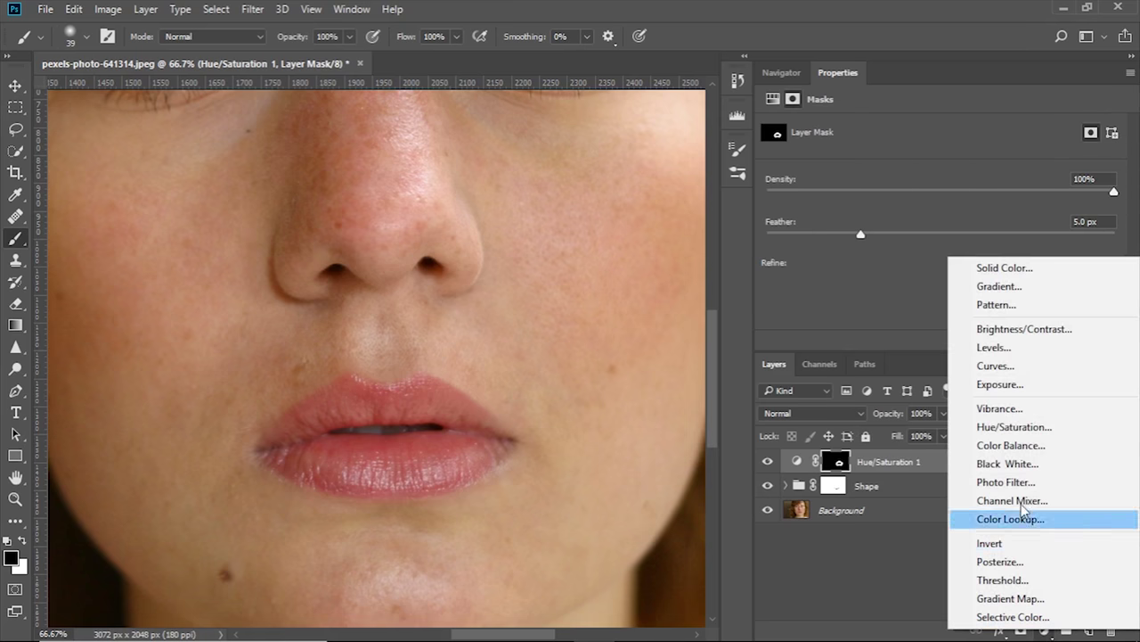
pyautogui.click(1016, 427)
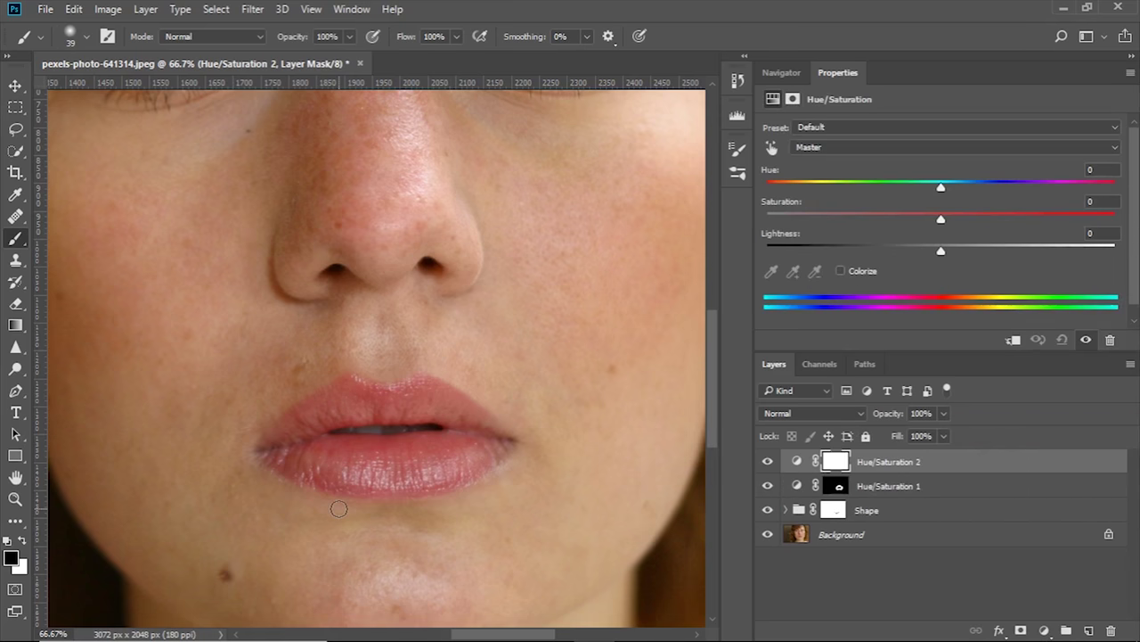
pyautogui.click(771, 147)
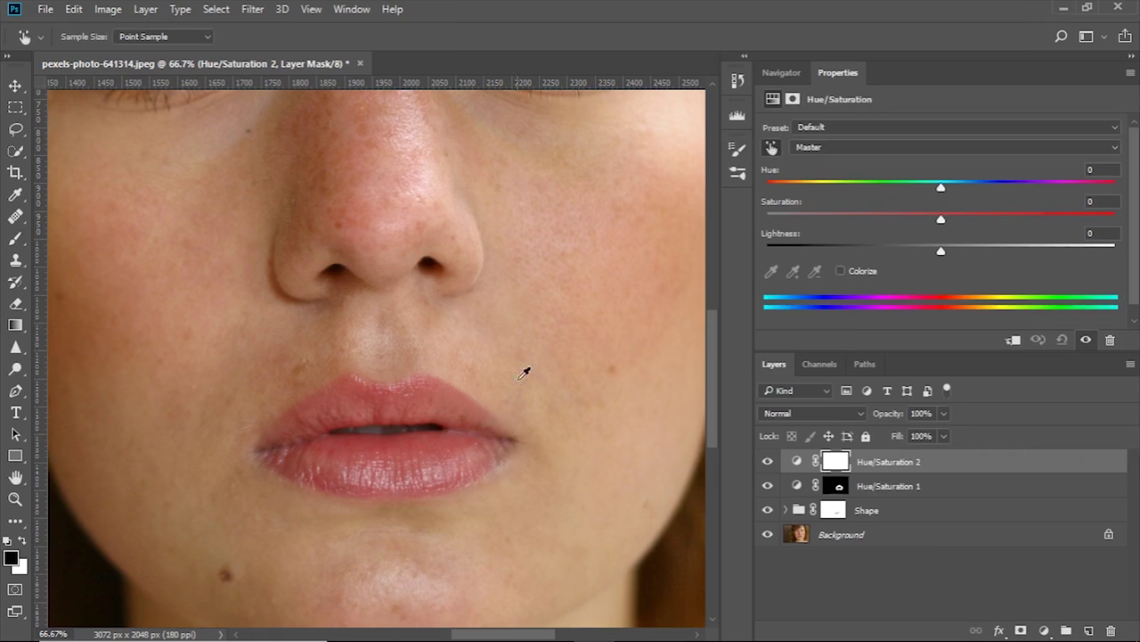
pyautogui.click(408, 396)
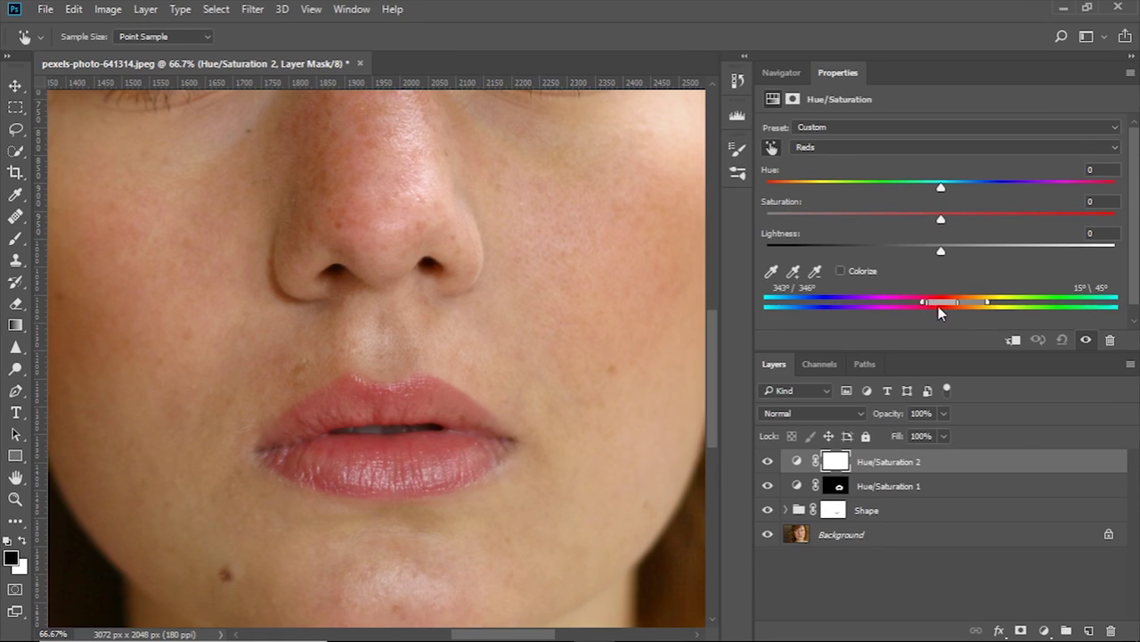
# Narrow the orange end of the Reds range and set hue to +180 and saturation to +33 as a preview.
pyautogui.moveTo(985, 304); pyautogui.dragTo(944, 308)
pyautogui.moveTo(947, 184); pyautogui.dragTo(1137, 165)
pyautogui.moveTo(948, 216); pyautogui.dragTo(996, 219)
# Refine the Reds range to 324°/340° and 6°\19° so it covers the lips and little of the surrounding skin.
pyautogui.moveTo(931, 306)
pyautogui.mouseDown()
pyautogui.moveTo(958, 305)
pyautogui.moveTo(918, 305)
pyautogui.moveTo(979, 306)
pyautogui.moveTo(952, 305)
pyautogui.mouseUp()
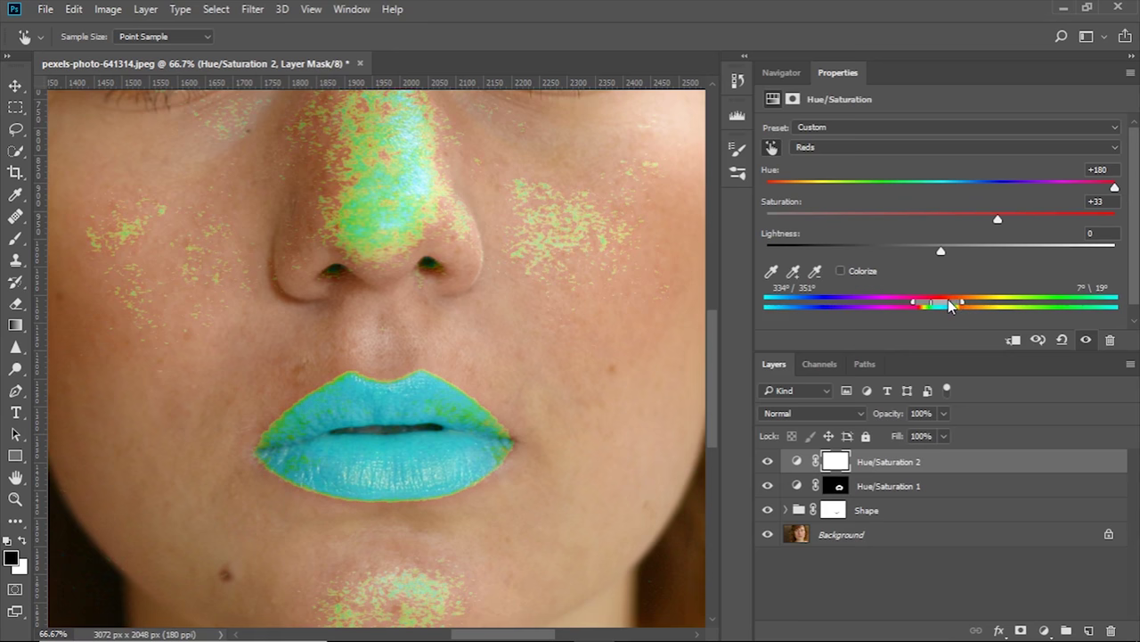
pyautogui.moveTo(933, 306); pyautogui.dragTo(925, 307)
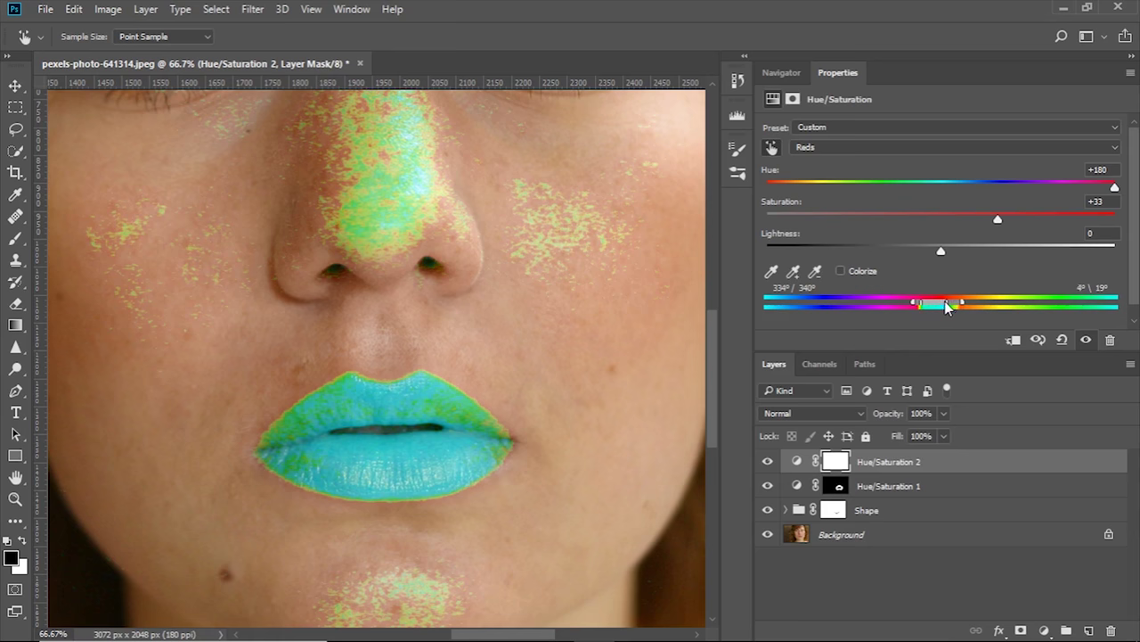
pyautogui.moveTo(948, 307); pyautogui.dragTo(951, 307)
pyautogui.moveTo(967, 306); pyautogui.dragTo(963, 304)
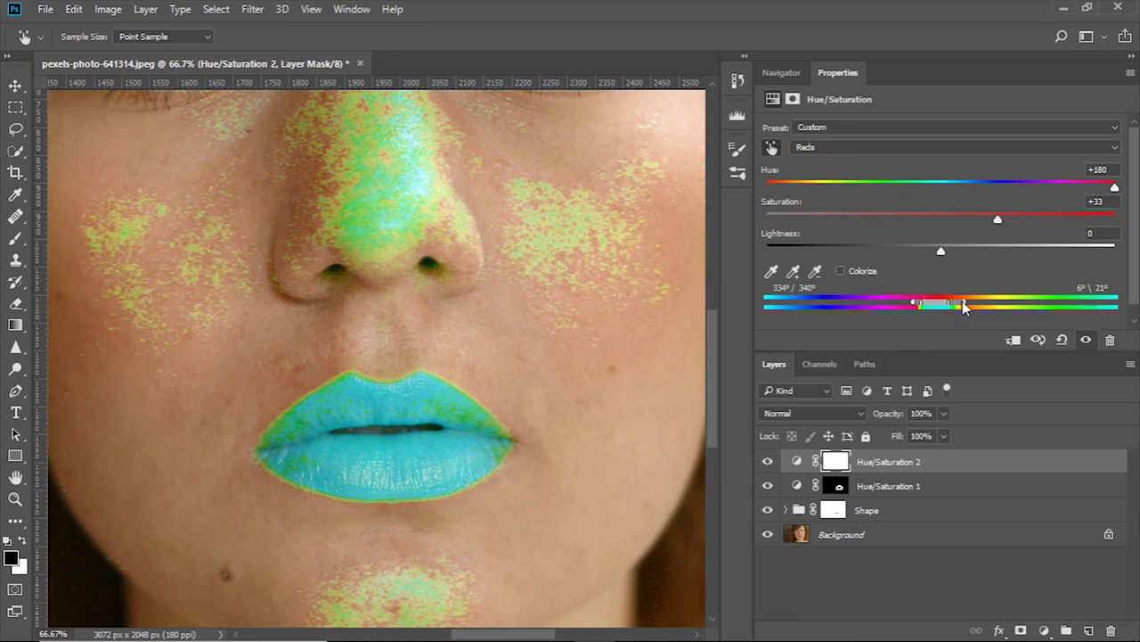
pyautogui.moveTo(965, 306); pyautogui.dragTo(961, 305)
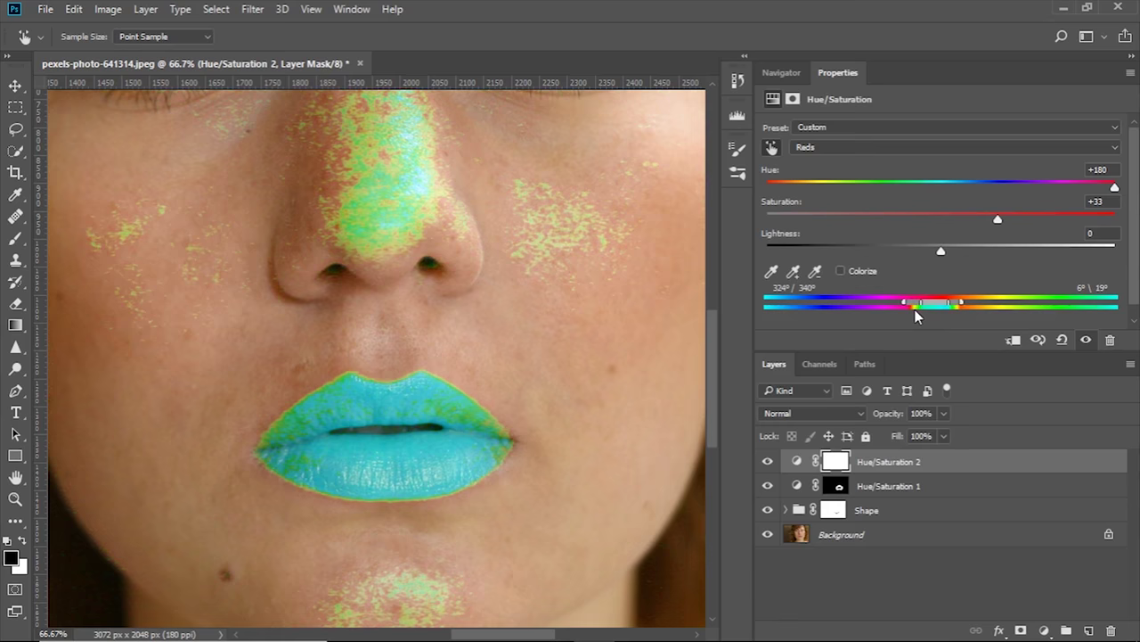
# Clear the preview shift from the Reds and set hue to +7, saturation to +27 and lightness to -19 for the lips.
pyautogui.hotkey('ctrl', '+')
pyautogui.moveTo(953, 186); pyautogui.dragTo(940, 188)
pyautogui.click(942, 218)
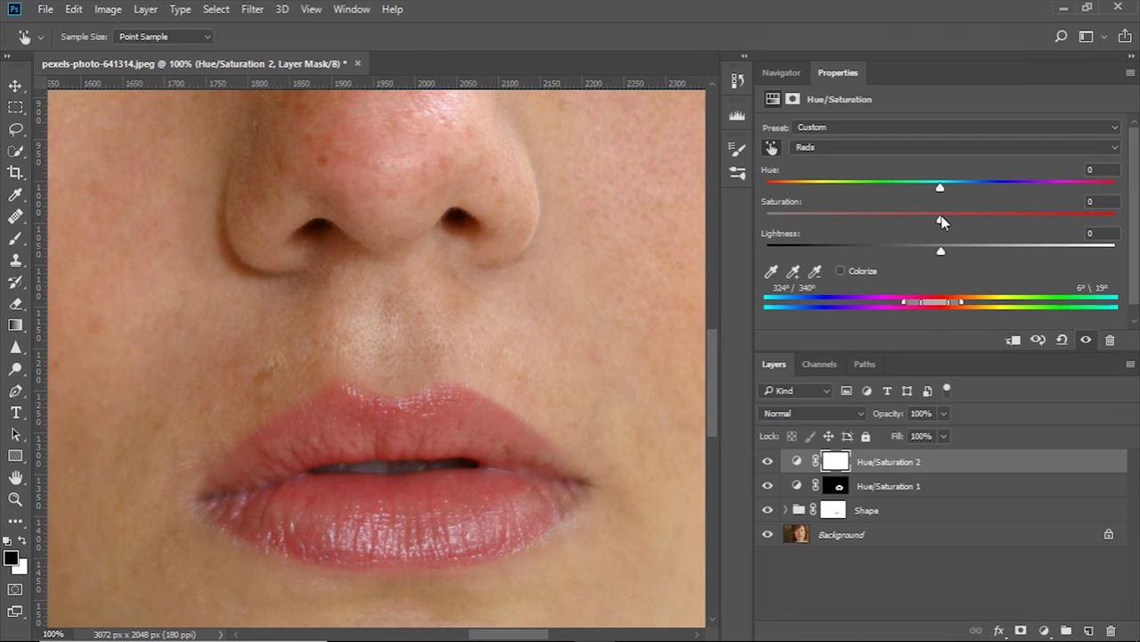
pyautogui.moveTo(491, 255); pyautogui.dragTo(476, 216)
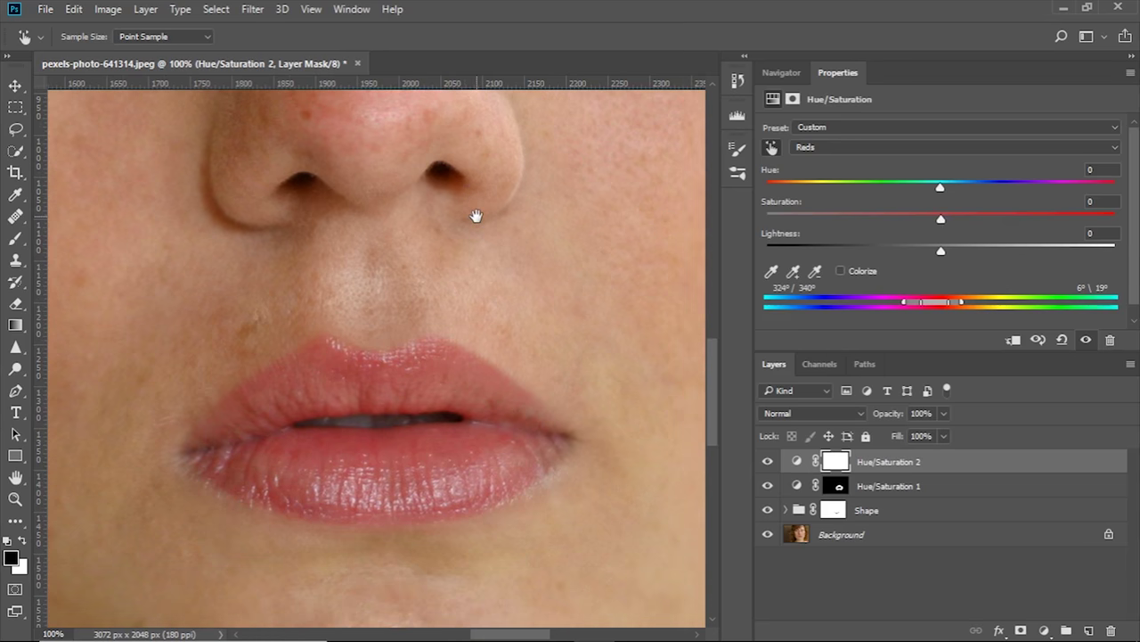
pyautogui.moveTo(911, 187); pyautogui.dragTo(952, 183)
pyautogui.moveTo(966, 217); pyautogui.dragTo(961, 214)
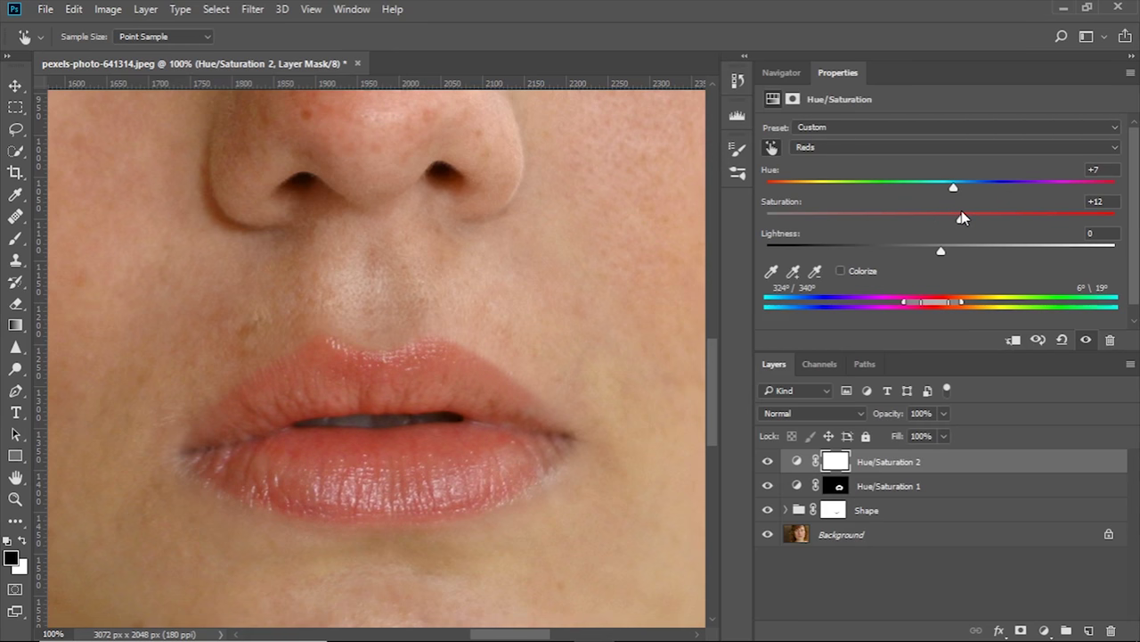
pyautogui.moveTo(942, 252); pyautogui.dragTo(988, 222)
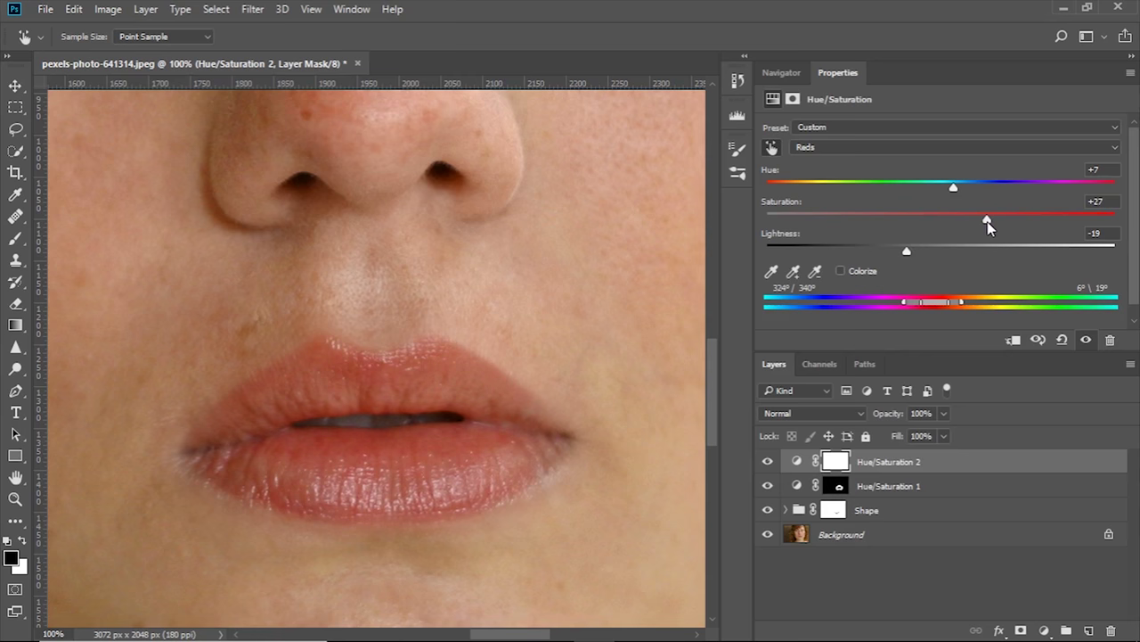
# Load the saved Lip path as a selection and return to the layer stack.
pyautogui.hotkey('ctrl', '-')
pyautogui.hotkey('ctrl', '-')
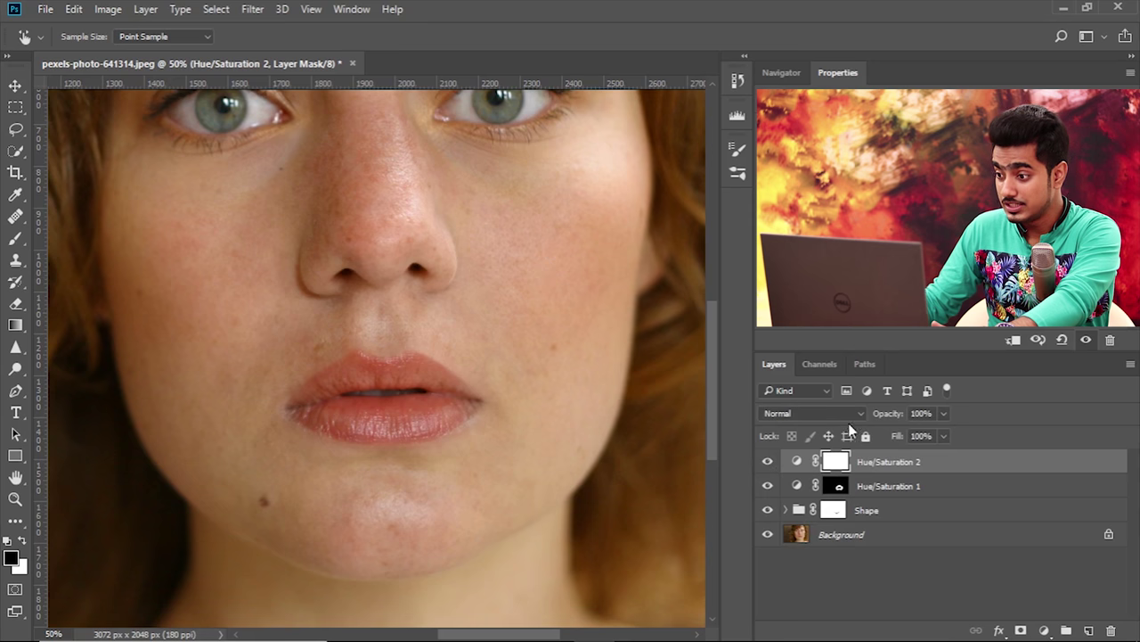
pyautogui.click(866, 366)
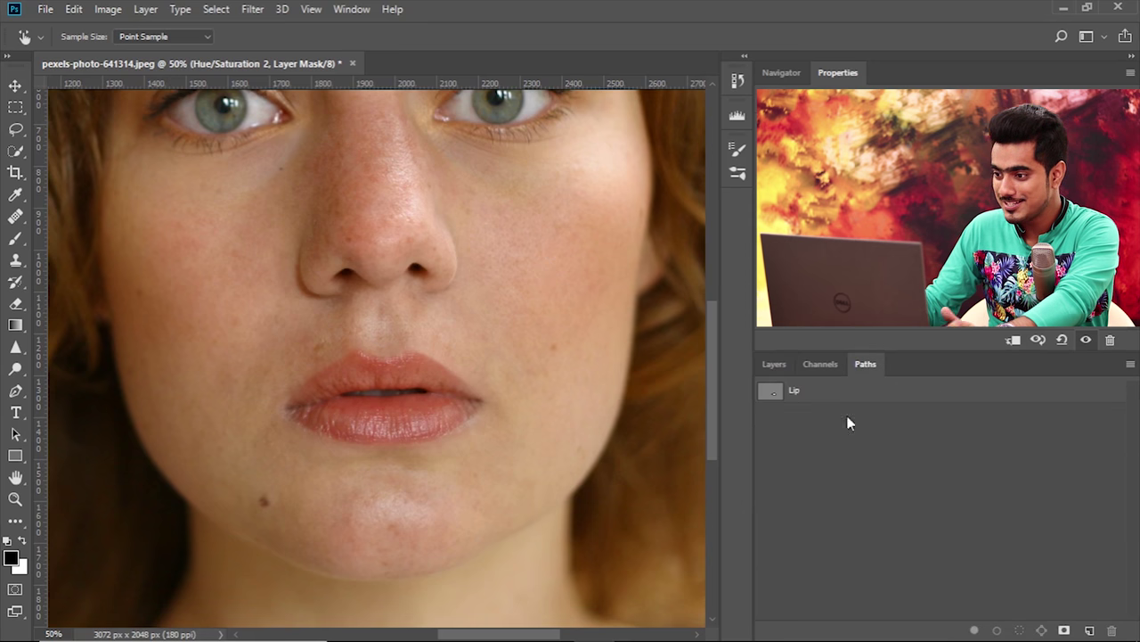
pyautogui.keyDown('ctrl'); pyautogui.click(779, 398); pyautogui.keyUp('ctrl')
pyautogui.click(774, 365)
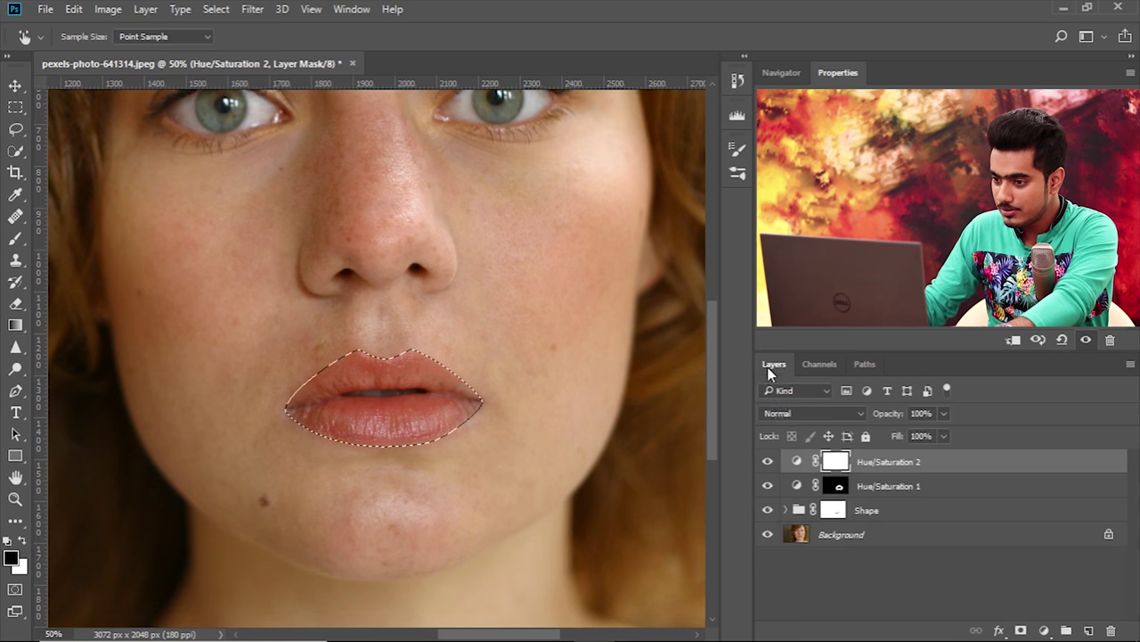
# Fill the lip selection with black on the Hue/Saturation 2 mask and deselect.
pyautogui.press('b')
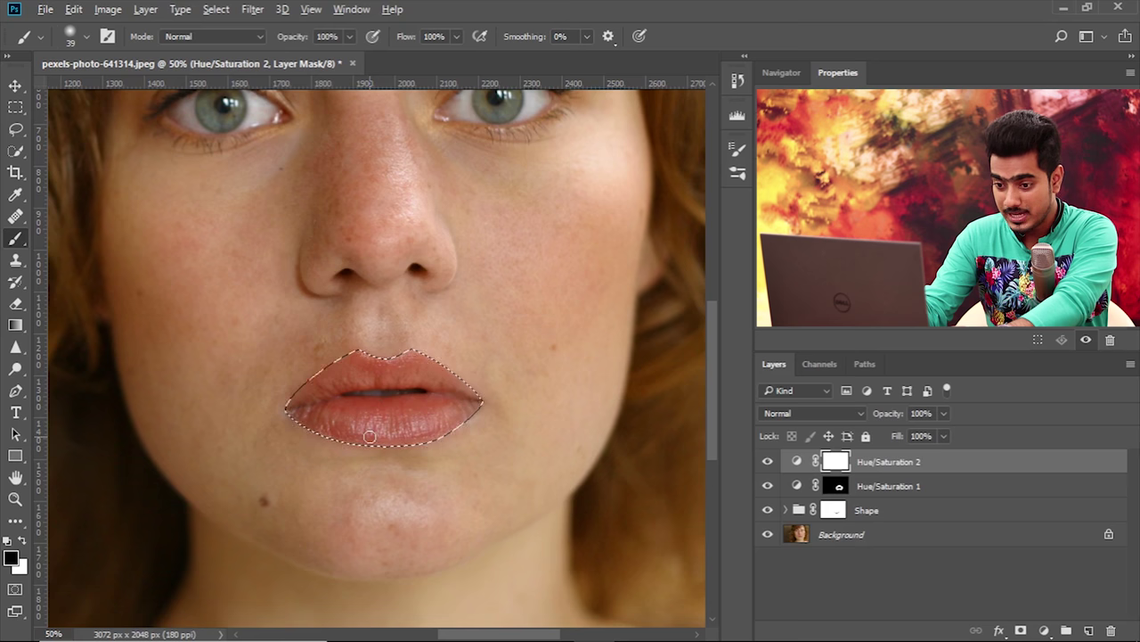
pyautogui.hotkey('alt', 'BackSpace')
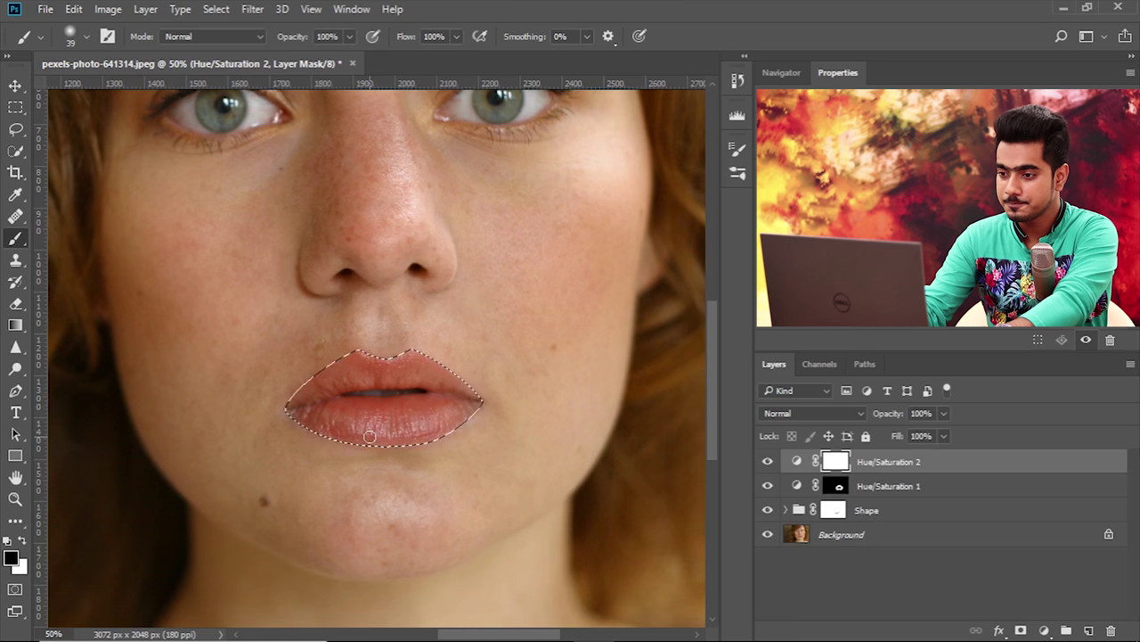
pyautogui.hotkey('ctrl', 'd')
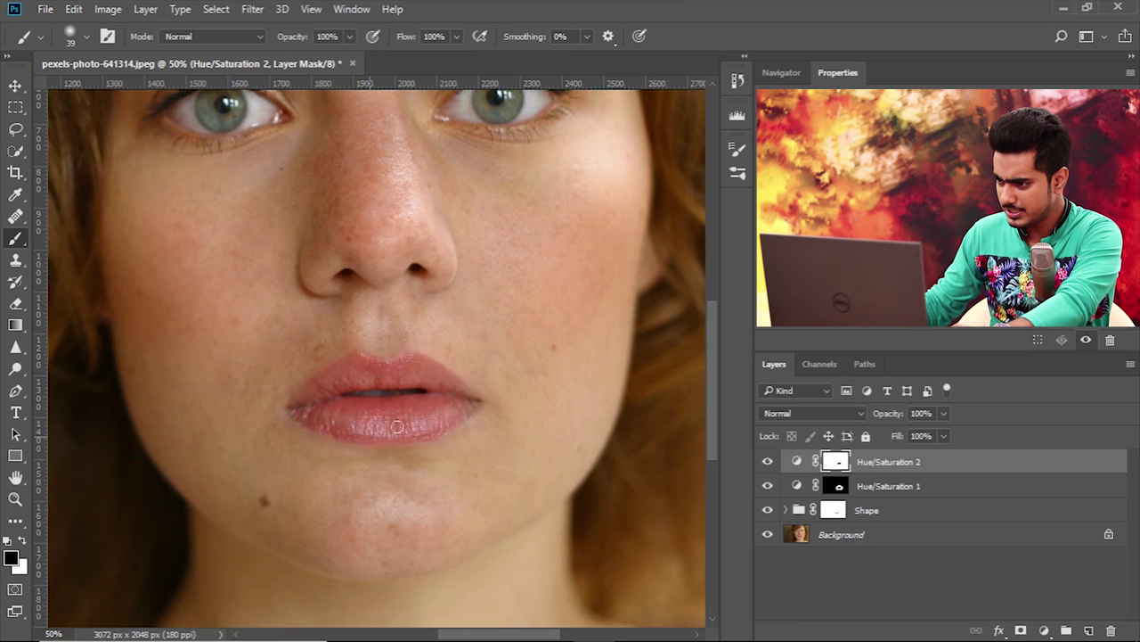
# Invert the Hue/Saturation 2 mask so the adjustment affects only the lips, and feather it by 5 px.
pyautogui.keyDown('alt'); pyautogui.click(836, 462); pyautogui.keyUp('alt')
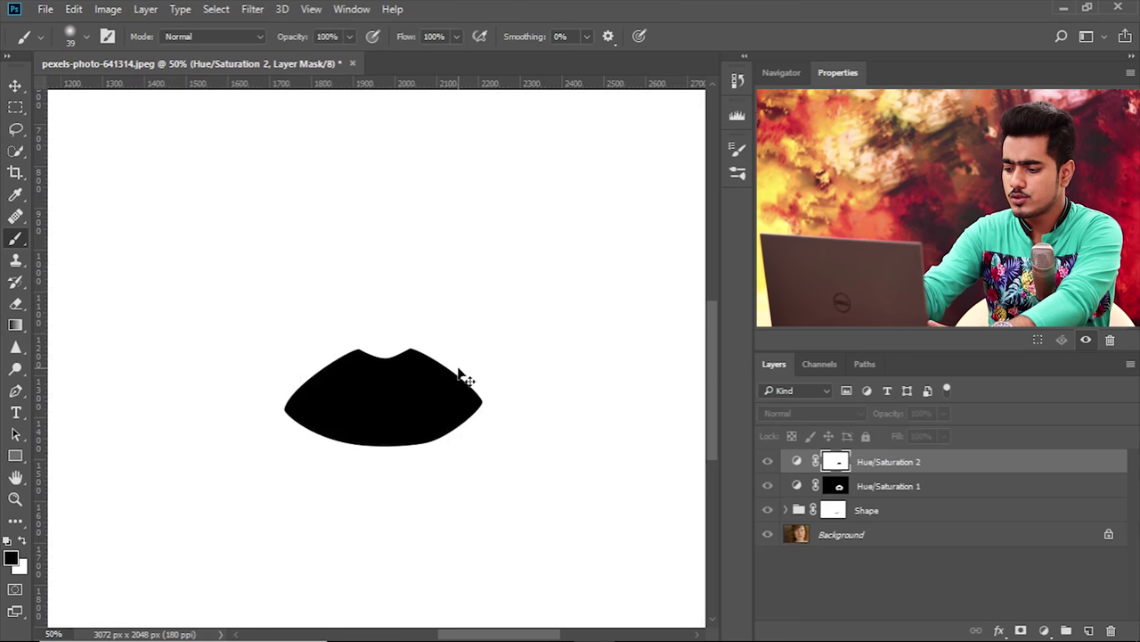
pyautogui.hotkey('ctrl', 'i')
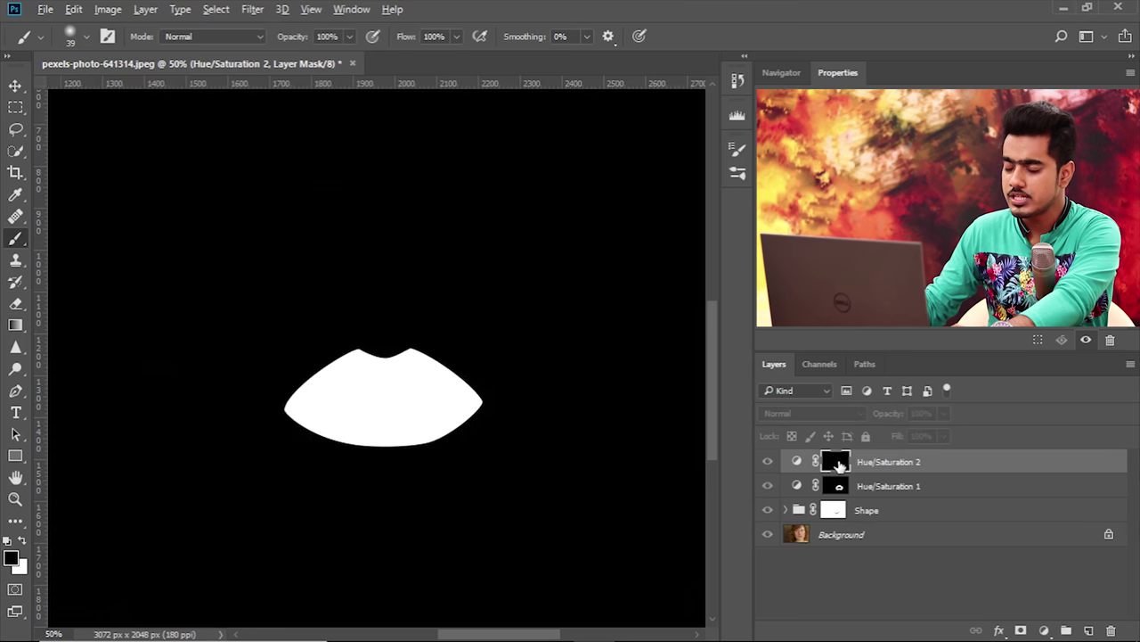
pyautogui.keyDown('alt'); pyautogui.click(837, 465); pyautogui.keyUp('alt')
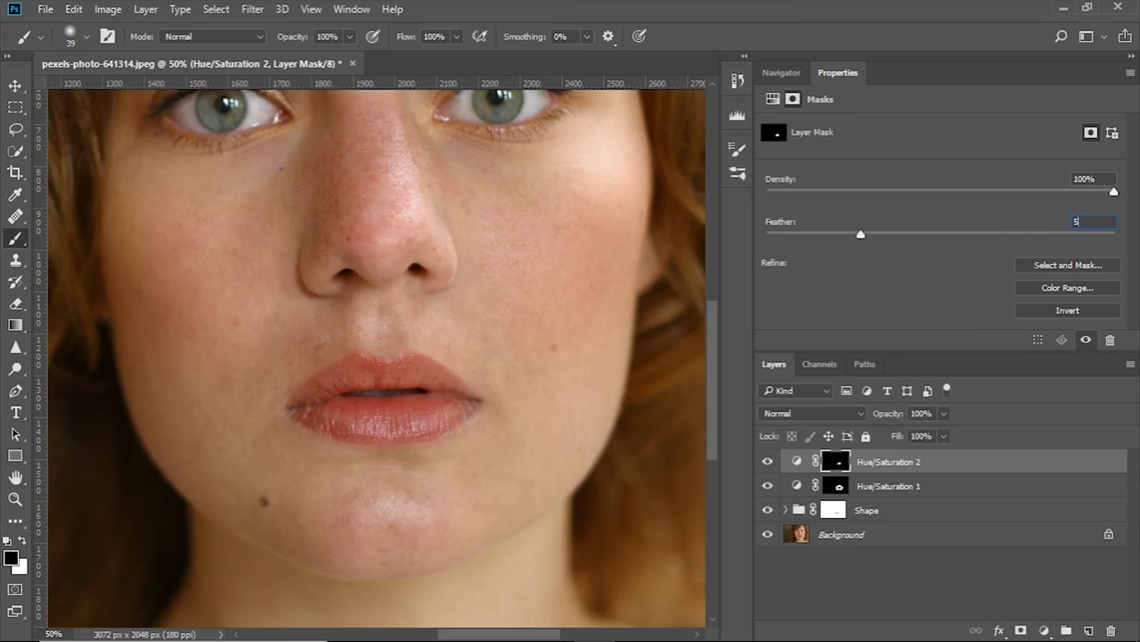
pyautogui.hotkey('ctrl', '-')
pyautogui.hotkey('ctrl', '+')
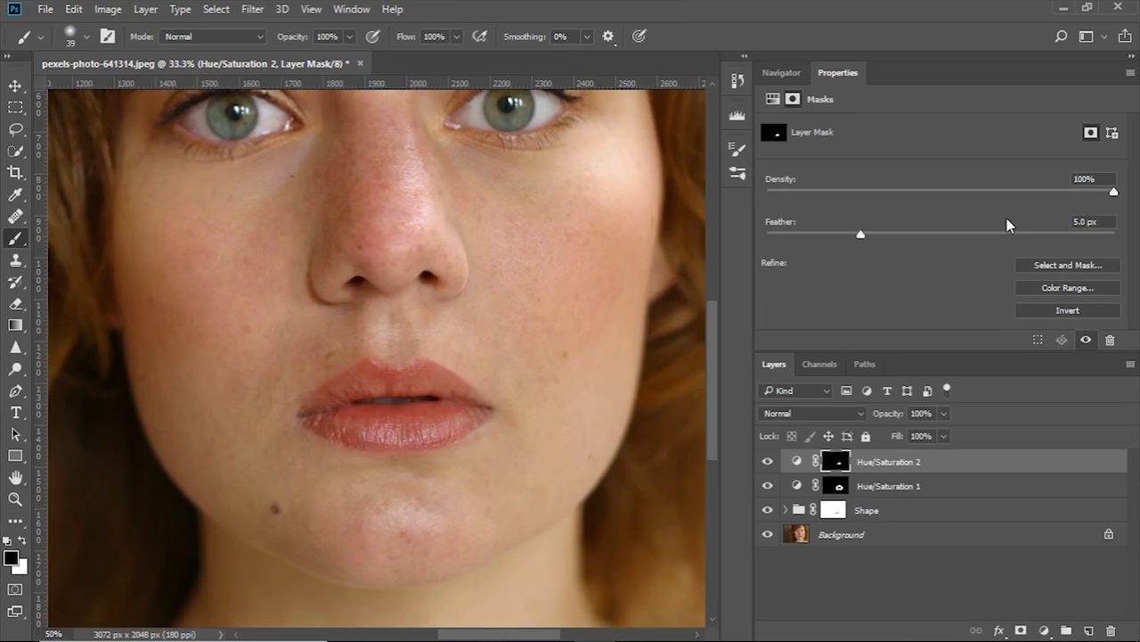
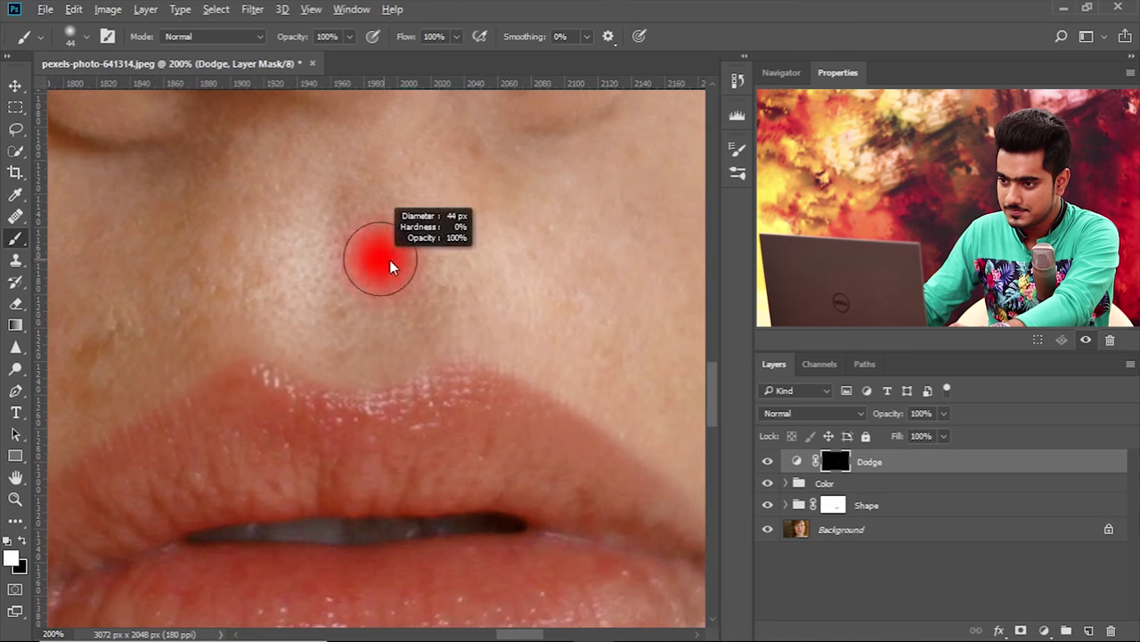
# Undo the last change, set the brush flow to 2% and reduce the soft brush to 17 px for the Dodge mask.
pyautogui.hotkey('ctrl', 'z')
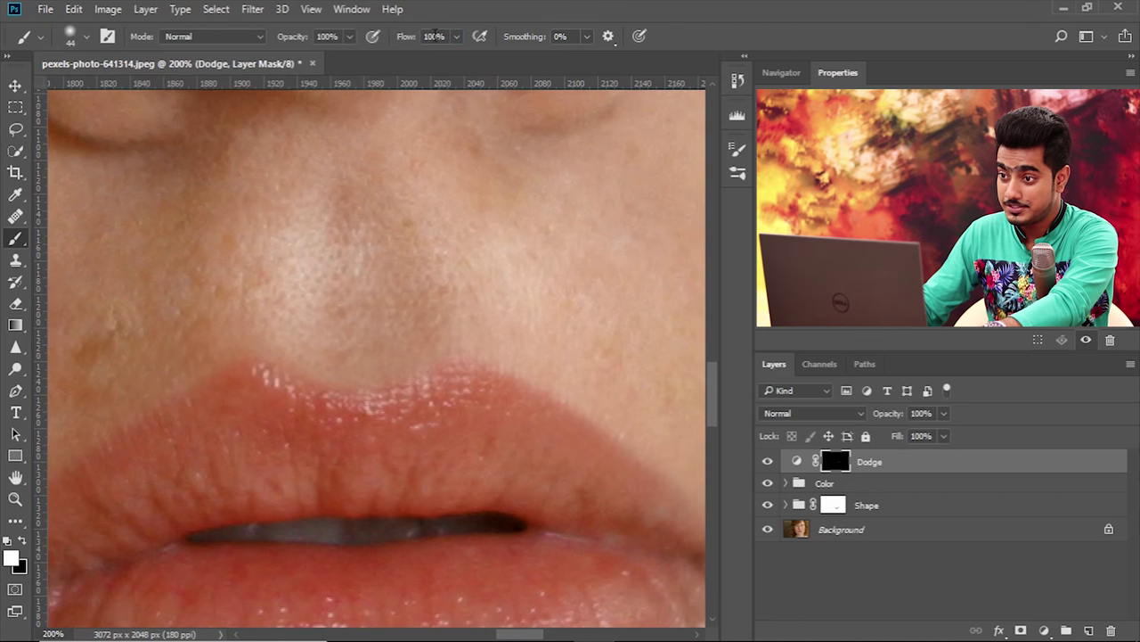
pyautogui.click(434, 36)
pyautogui.write('2')
pyautogui.press('Return')
pyautogui.moveTo(368, 407); pyautogui.dragTo(365, 407)
pyautogui.keyDown('alt'); pyautogui.rightClick(317, 400); pyautogui.keyUp('alt')
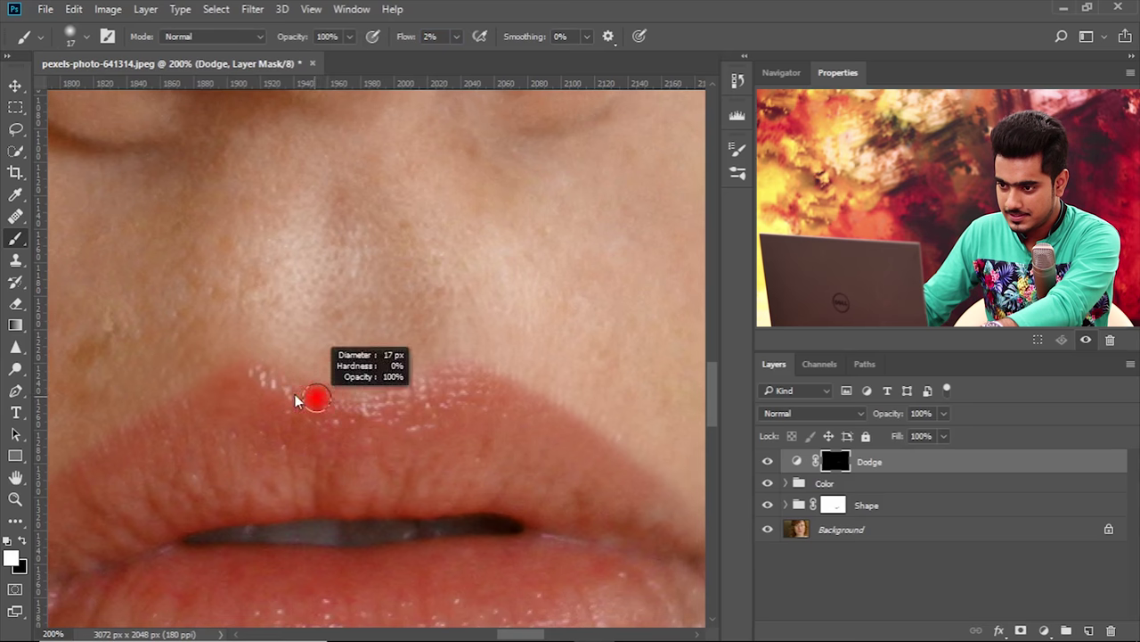
# Paint white on the Dodge mask with a 20 px brush to highlight the skin along the cupid's bow.
pyautogui.press(']')
pyautogui.moveTo(316, 363); pyautogui.dragTo(356, 364)
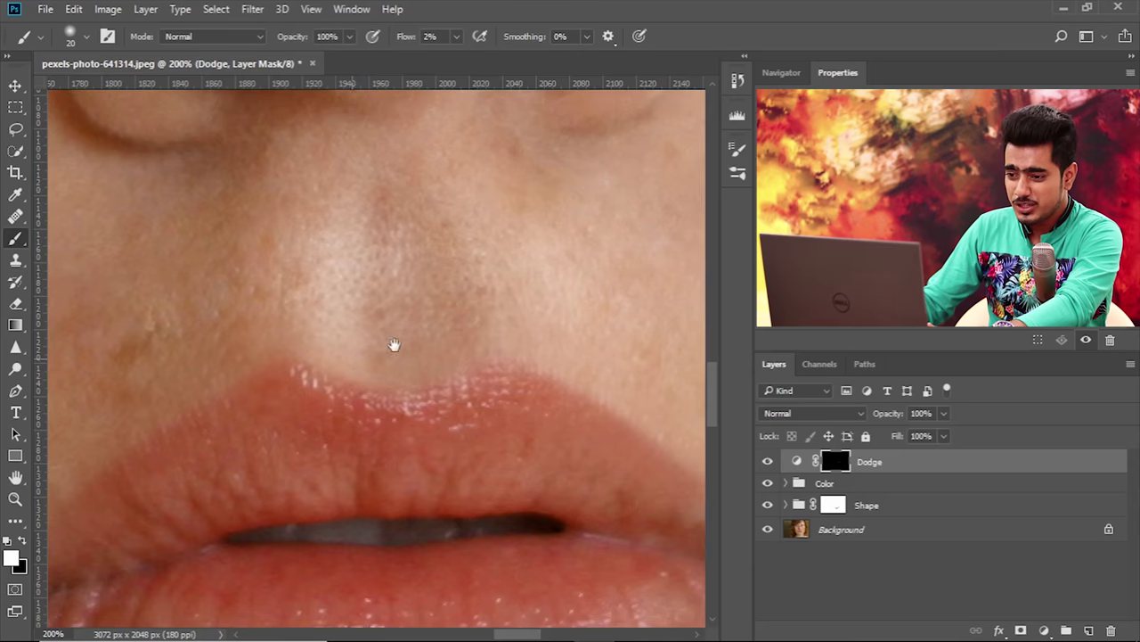
pyautogui.hscroll(-2, 273, 364)
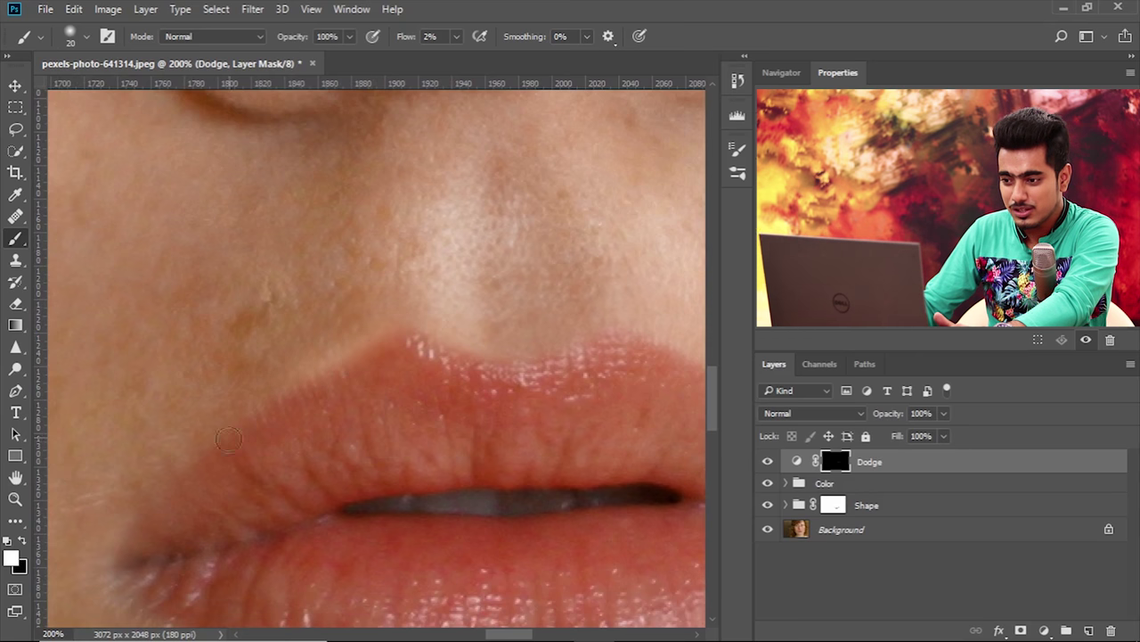
pyautogui.moveTo(369, 367); pyautogui.dragTo(311, 373)
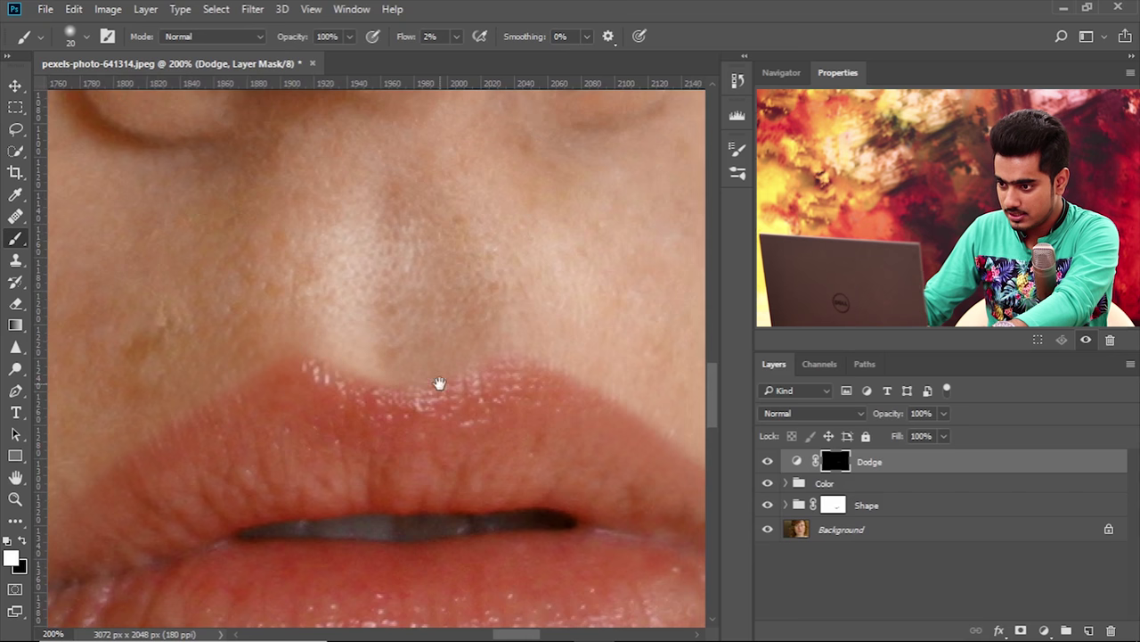
pyautogui.moveTo(440, 383); pyautogui.dragTo(394, 392)
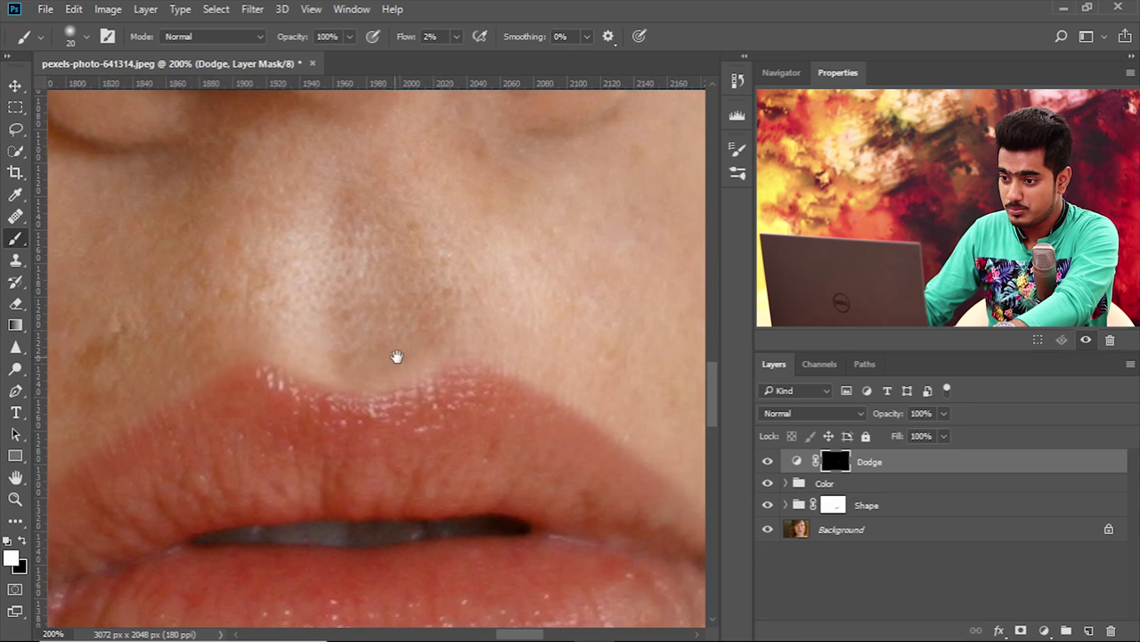
pyautogui.moveTo(397, 359); pyautogui.dragTo(406, 362)
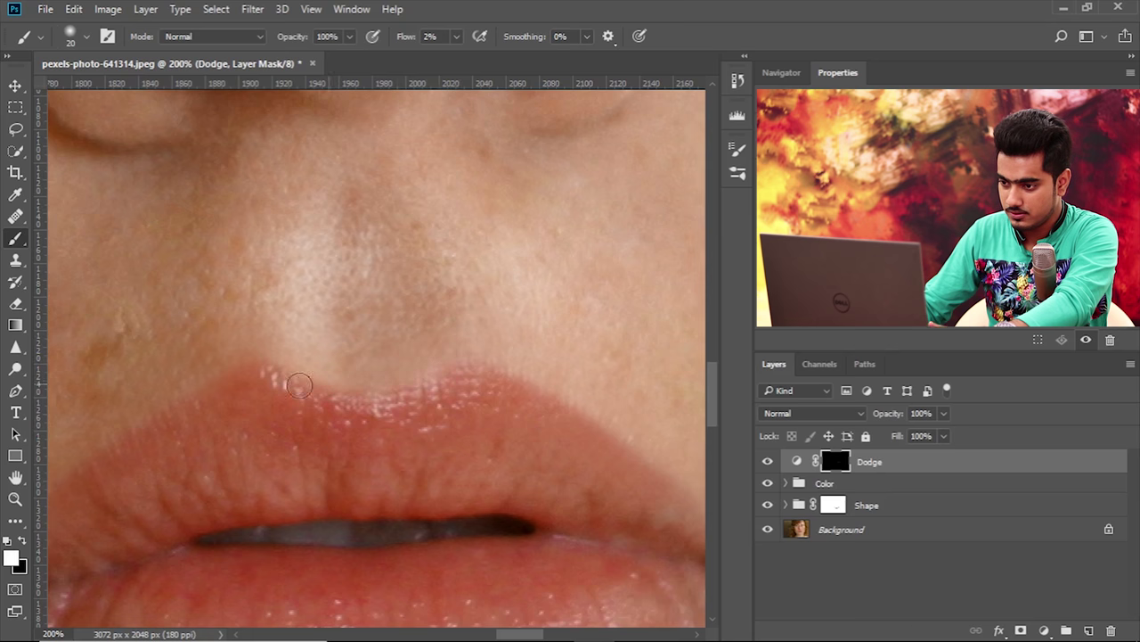
pyautogui.moveTo(292, 376); pyautogui.dragTo(320, 374)
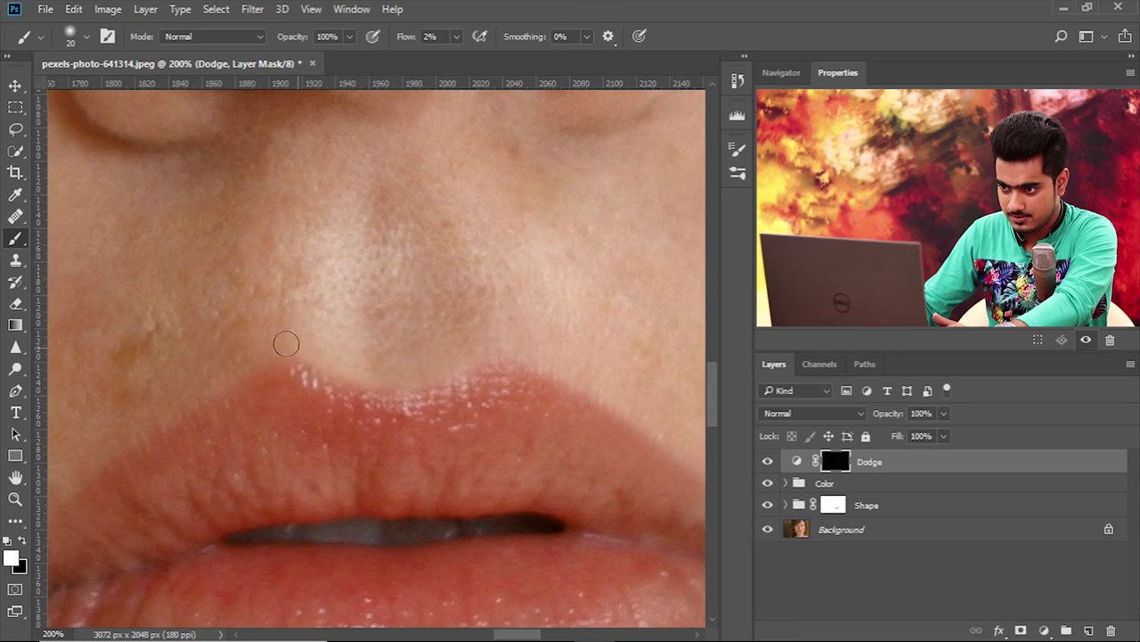
pyautogui.moveTo(198, 398); pyautogui.dragTo(234, 381)
# Soften the highlight above the lip with black at 42 px, and switch back to white with a 62 px brush.
pyautogui.press('x')
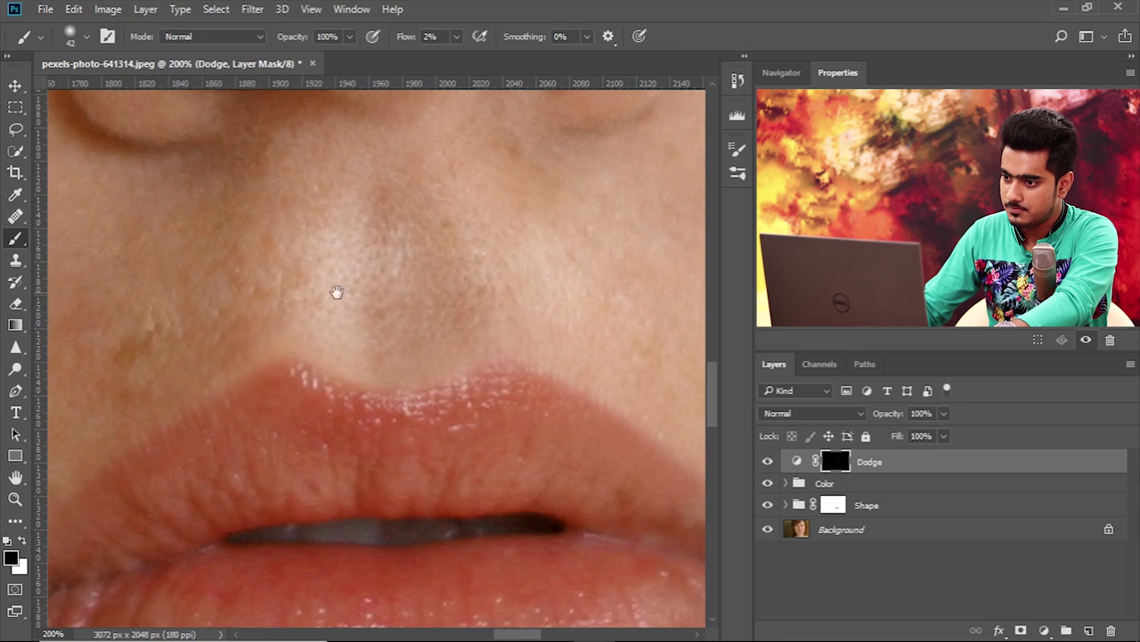
pyautogui.moveTo(298, 331); pyautogui.dragTo(222, 347)
pyautogui.press('x')
pyautogui.press(']')
pyautogui.press(']')
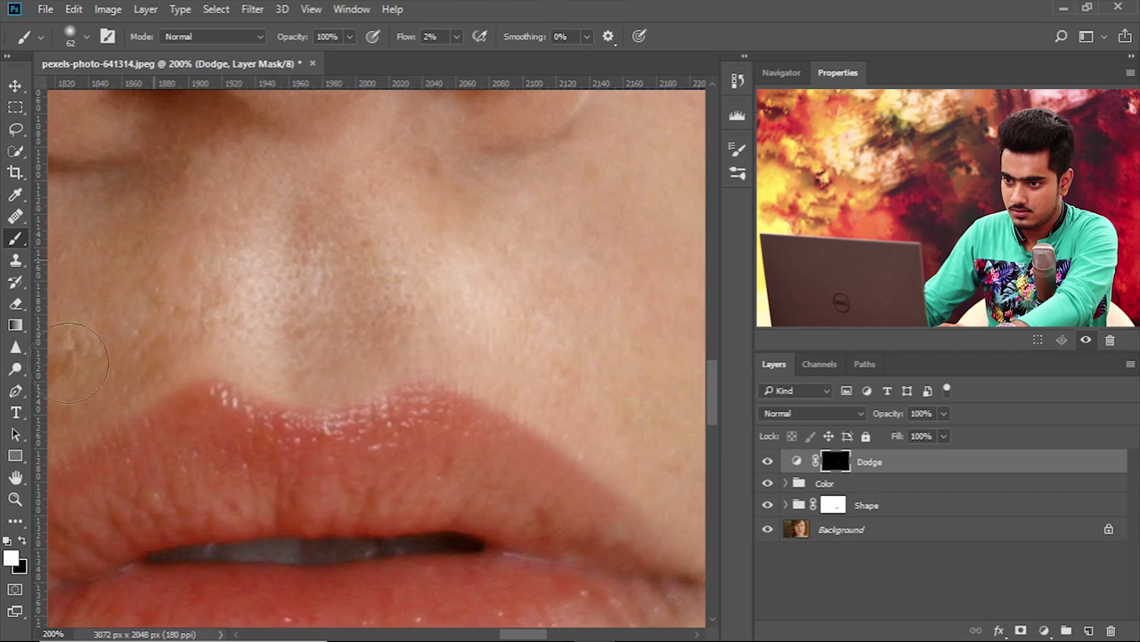
# Compare the upper lip area with the Dodge layer off and on.
pyautogui.hotkey('ctrl', '-')
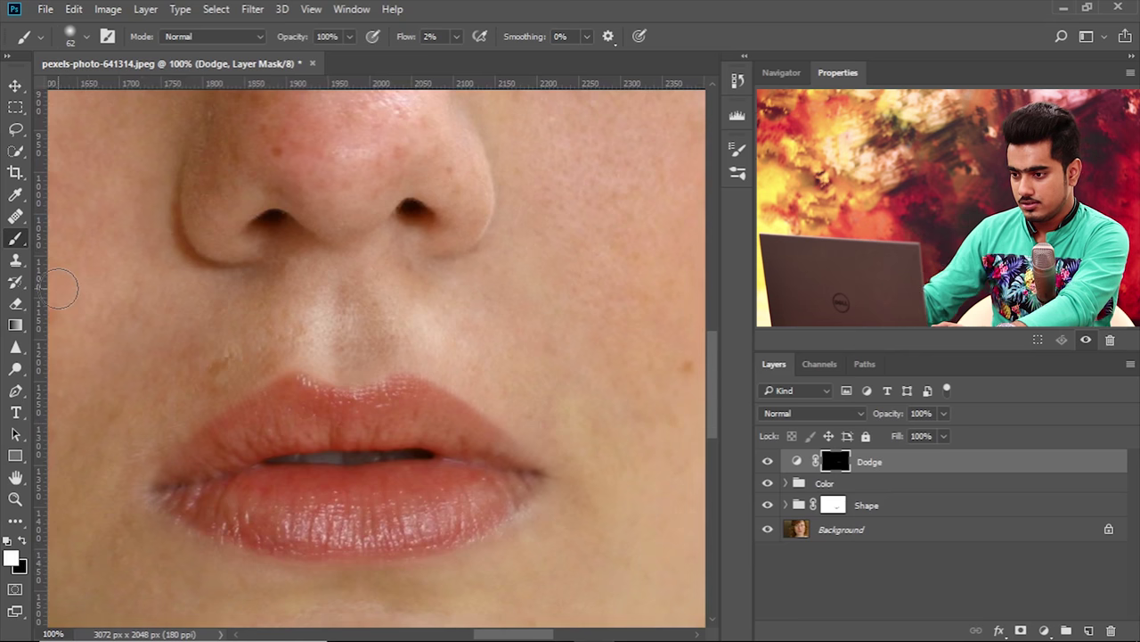
pyautogui.click(767, 462)
pyautogui.click(767, 462)
pyautogui.click(767, 463)
pyautogui.click(767, 462)
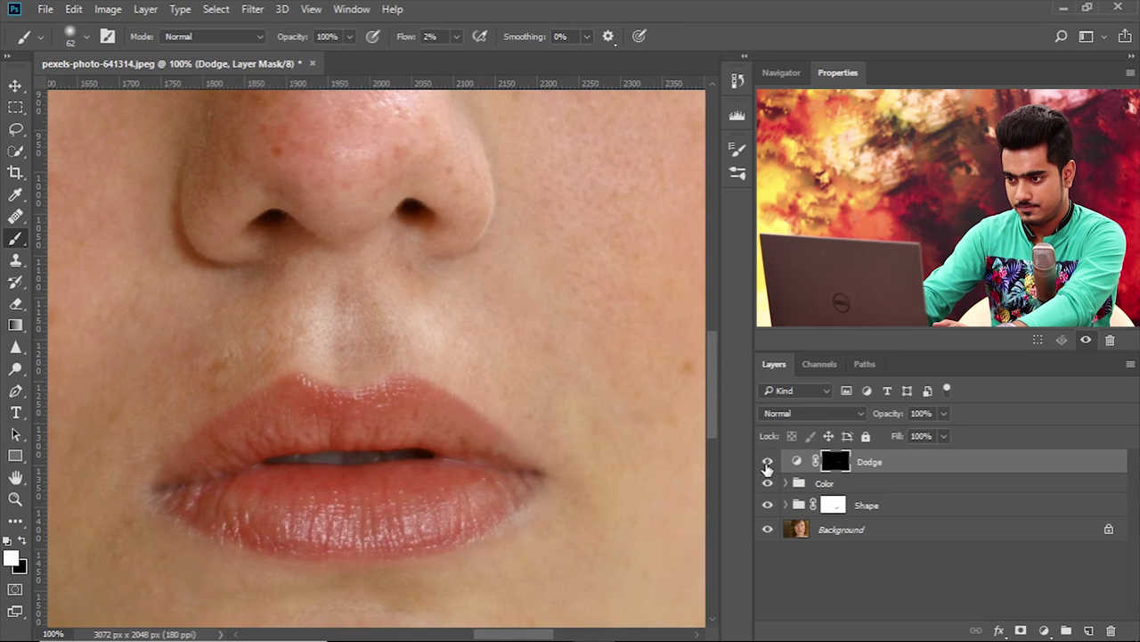
# Brighten the cupid's bow edge and the skin above the upper lip on the Dodge mask, using 17, 36 and 48 px white brushes.
pyautogui.hotkey('ctrl', '+')
pyautogui.moveTo(259, 273); pyautogui.dragTo(305, 246)
pyautogui.keyDown('alt'); pyautogui.rightClick(302, 354); pyautogui.keyUp('alt')
pyautogui.moveTo(301, 358); pyautogui.dragTo(267, 347)
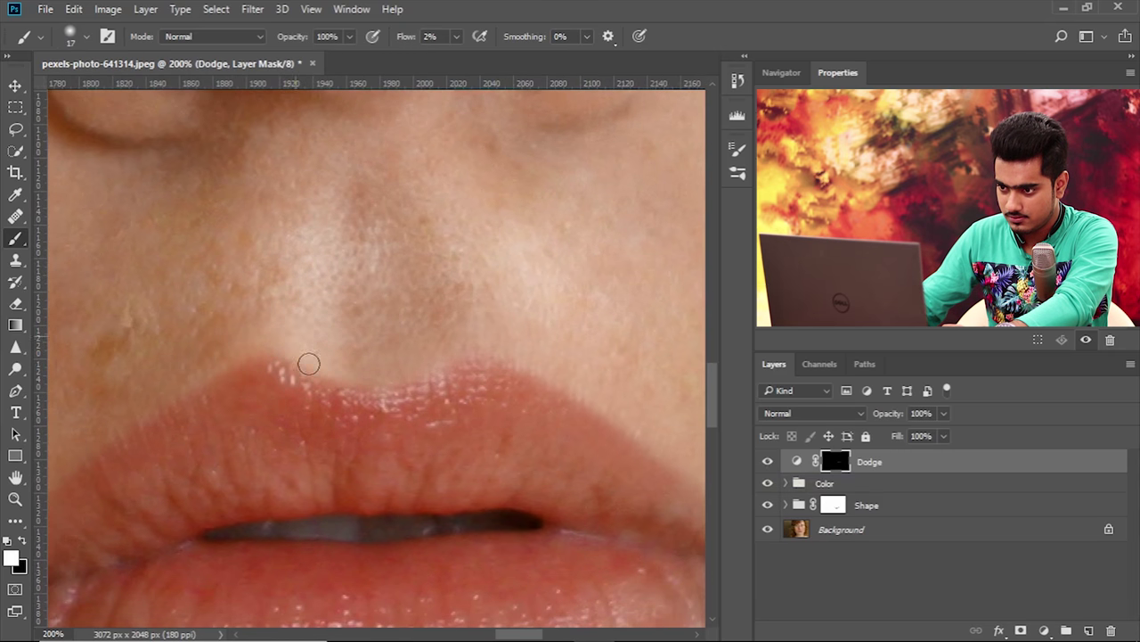
pyautogui.keyDown('alt'); pyautogui.rightClick(255, 326); pyautogui.keyUp('alt')
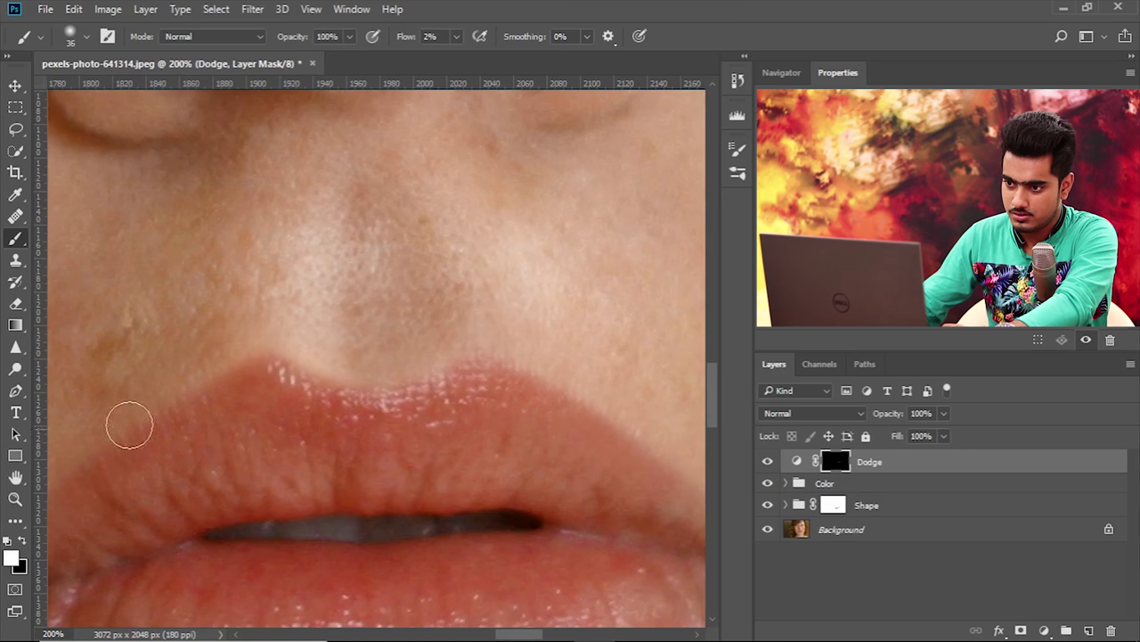
pyautogui.moveTo(209, 356); pyautogui.dragTo(246, 364)
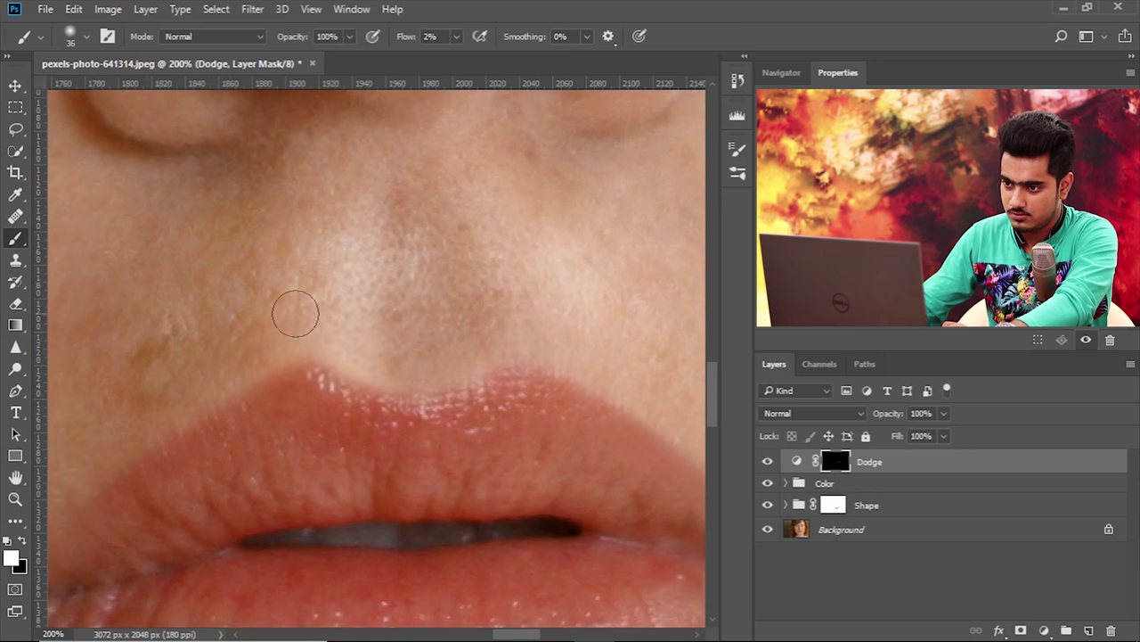
pyautogui.moveTo(334, 339); pyautogui.dragTo(278, 334)
pyautogui.keyDown('alt'); pyautogui.rightClick(469, 290); pyautogui.keyUp('alt')
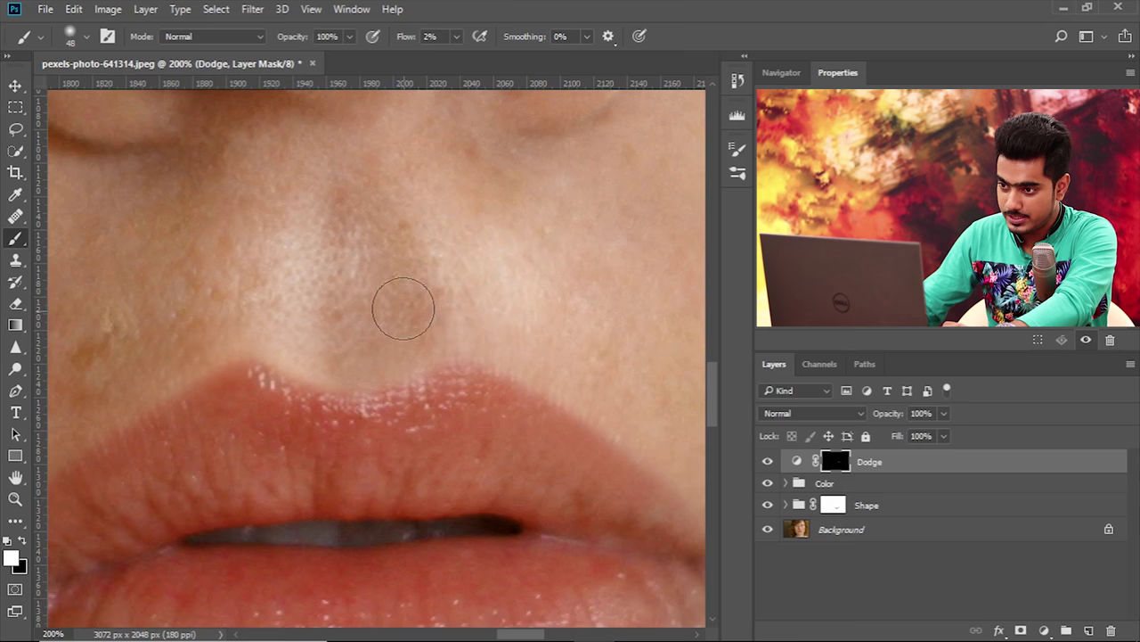
pyautogui.keyDown('alt'); pyautogui.rightClick(487, 331); pyautogui.keyUp('alt')
pyautogui.moveTo(422, 369)
pyautogui.mouseDown()
pyautogui.moveTo(405, 297)
pyautogui.moveTo(446, 396)
pyautogui.mouseUp()
# Paint highlights across the lower lip on the Dodge mask with a soft white brush, enlarging it to 53 px.
pyautogui.scroll(-2, 458, 308)
pyautogui.keyDown('alt'); pyautogui.rightClick(310, 549); pyautogui.keyUp('alt')
pyautogui.moveTo(311, 548)
pyautogui.mouseDown()
pyautogui.moveTo(405, 525)
pyautogui.moveTo(353, 506)
pyautogui.moveTo(524, 508)
pyautogui.moveTo(461, 499)
pyautogui.moveTo(433, 509)
pyautogui.moveTo(490, 493)
pyautogui.moveTo(392, 506)
pyautogui.moveTo(480, 488)
pyautogui.moveTo(419, 502)
pyautogui.moveTo(536, 515)
pyautogui.mouseUp()
pyautogui.keyDown('alt'); pyautogui.rightClick(267, 508); pyautogui.keyUp('alt')
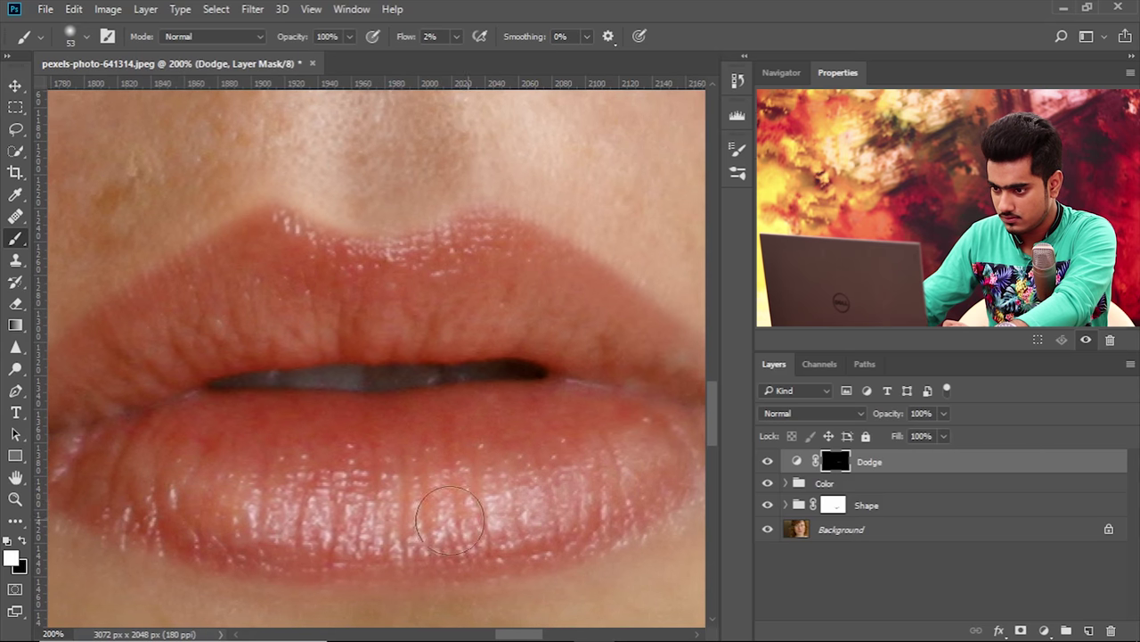
# Compare the highlights on both lips with the Dodge layer hidden and shown at 100% zoom.
pyautogui.hotkey('ctrl', '-')
pyautogui.hotkey('ctrl', '-')
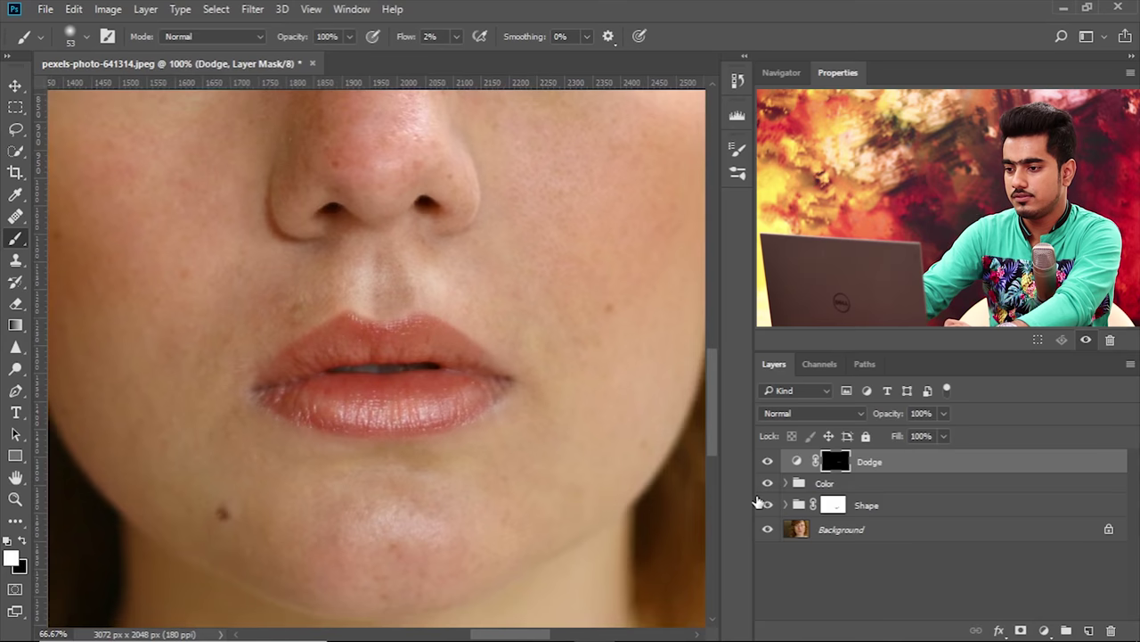
pyautogui.hotkey('ctrl', '+')
pyautogui.click(768, 462)
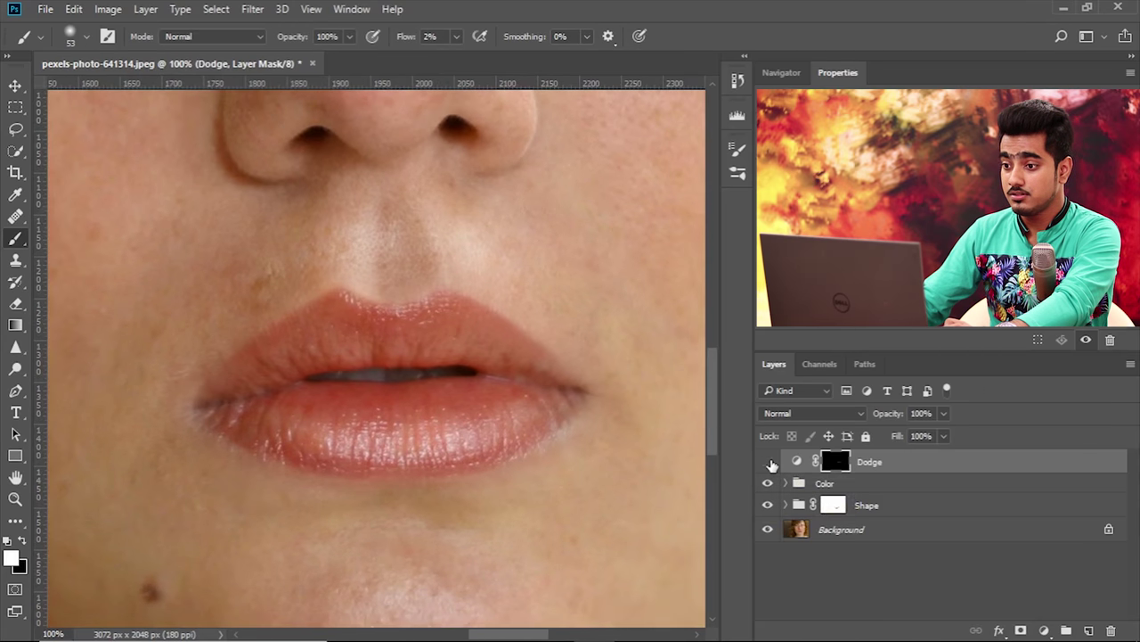
pyautogui.click(768, 462)
pyautogui.click(768, 461)
pyautogui.click(768, 462)
pyautogui.click(768, 461)
pyautogui.click(768, 462)
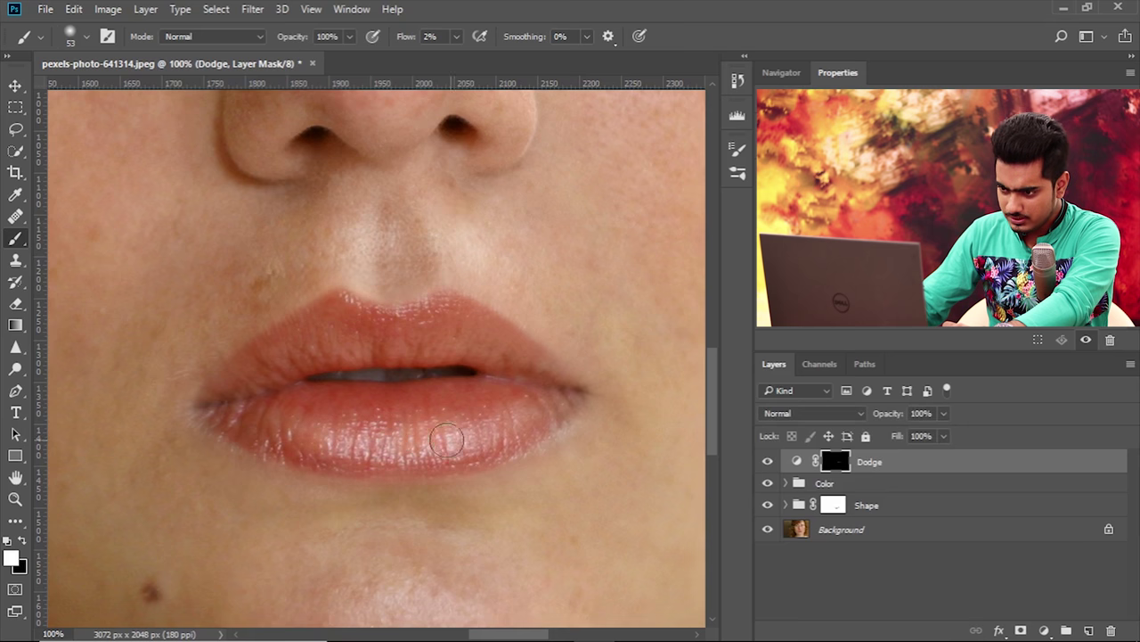
# Soften the lower-lip highlights on the Dodge mask with a 91 px black brush and compare with the layer off and on.
pyautogui.press('x')
pyautogui.moveTo(280, 482); pyautogui.dragTo(317, 483)
pyautogui.moveTo(296, 440)
pyautogui.mouseDown()
pyautogui.moveTo(402, 458)
pyautogui.moveTo(473, 447)
pyautogui.moveTo(284, 420)
pyautogui.moveTo(465, 429)
pyautogui.moveTo(328, 435)
pyautogui.moveTo(384, 452)
pyautogui.moveTo(479, 444)
pyautogui.moveTo(466, 422)
pyautogui.moveTo(566, 433)
pyautogui.mouseUp()
pyautogui.click(767, 461)
pyautogui.click(767, 461)
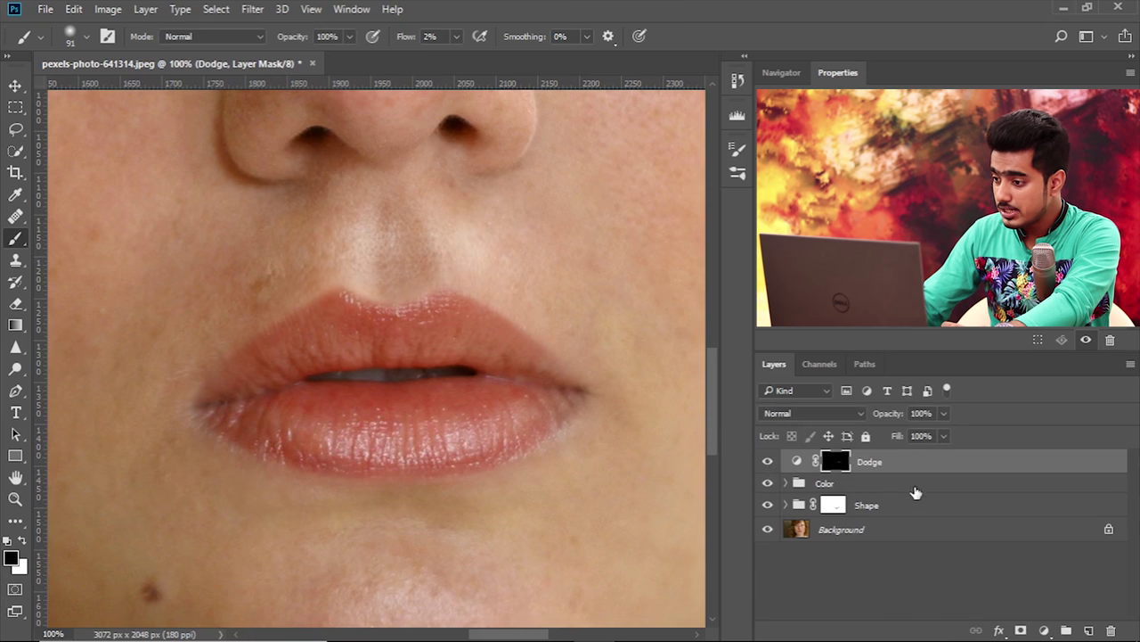
# Add a darkening Curves adjustment layer above Dodge, invert its mask to black and rename the layer Burn.
pyautogui.click(1044, 630)
pyautogui.click(1008, 366)
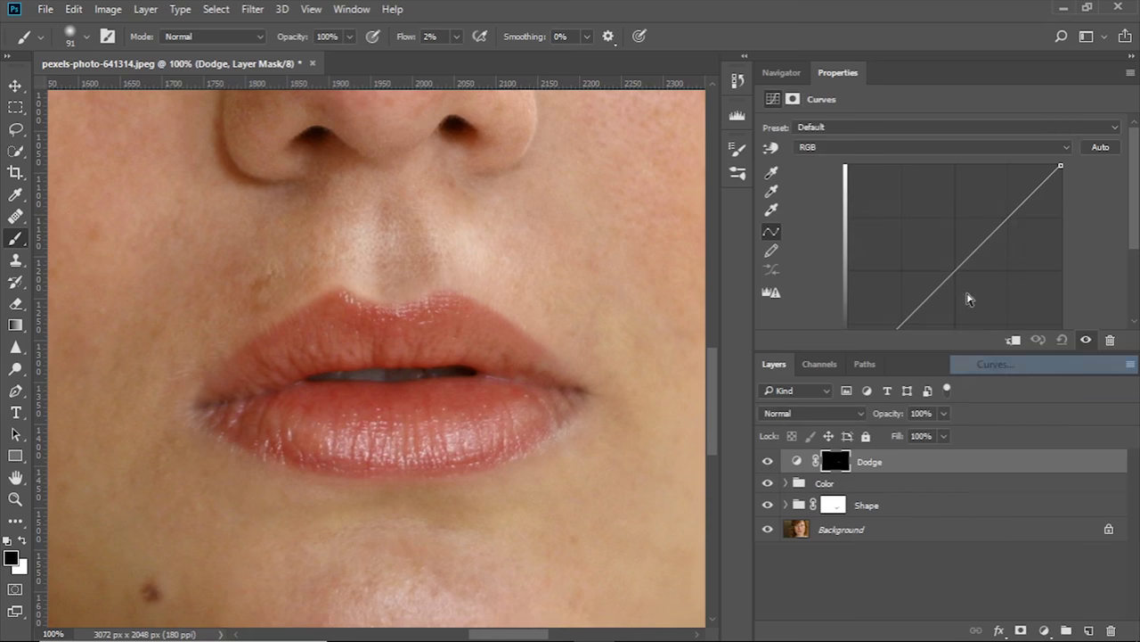
pyautogui.moveTo(955, 248); pyautogui.dragTo(978, 290)
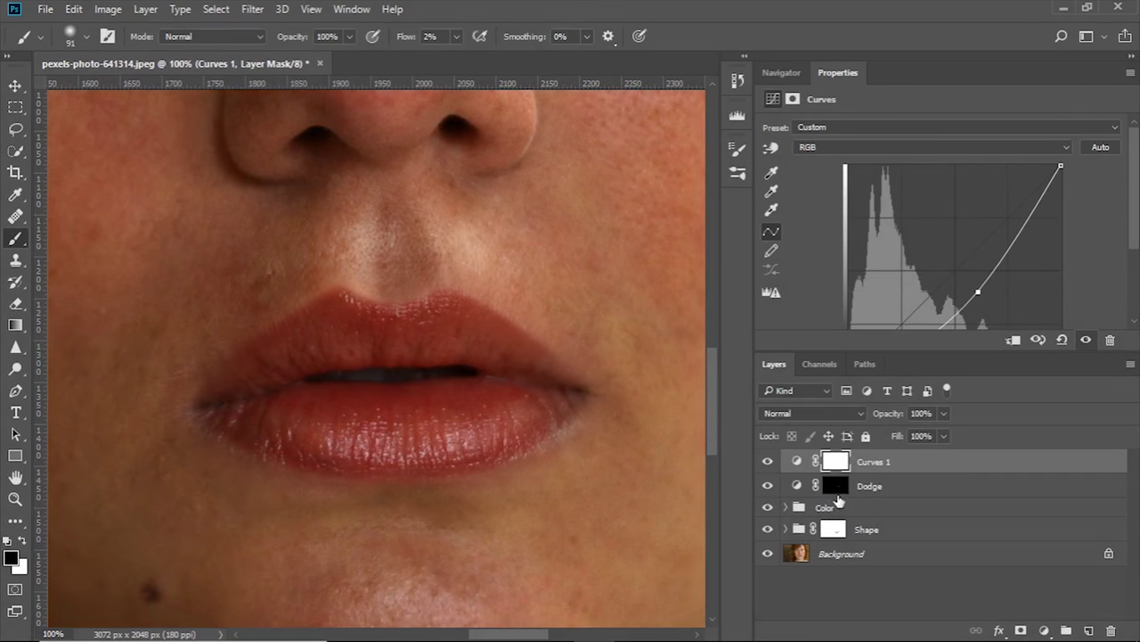
pyautogui.hotkey('ctrl', 'i')
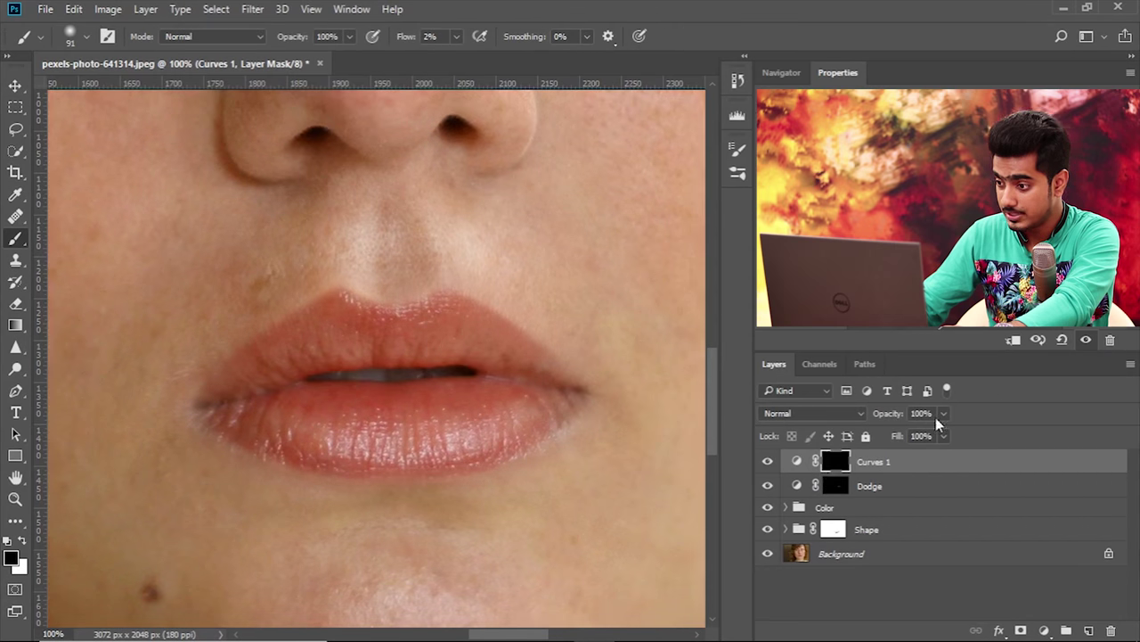
pyautogui.doubleClick(877, 469)
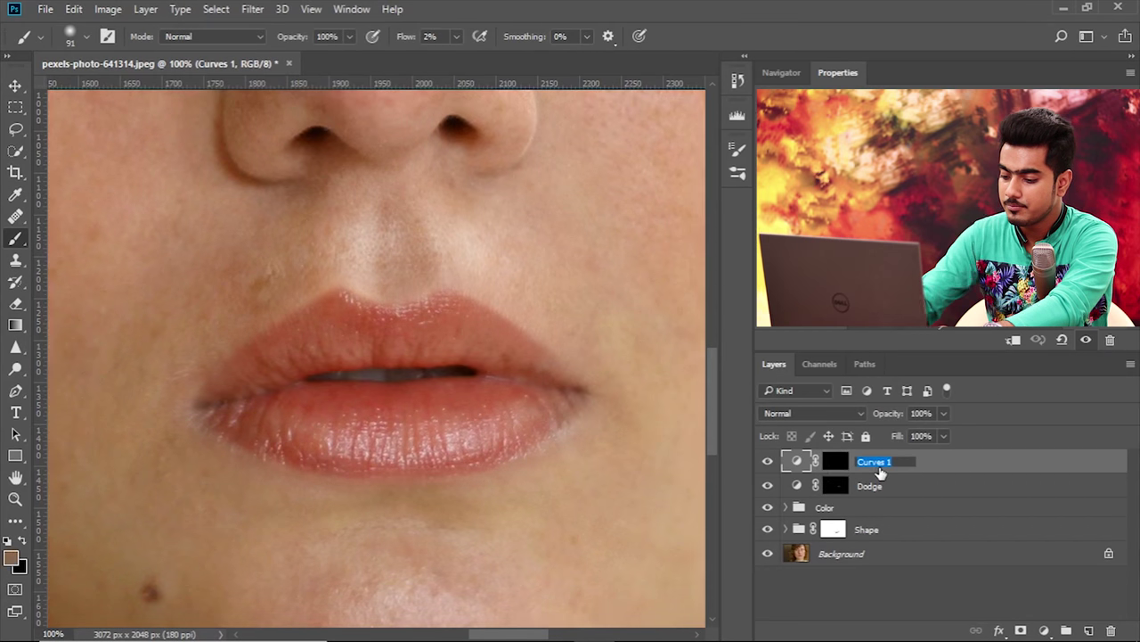
pyautogui.write('Burn')
pyautogui.press('Return')
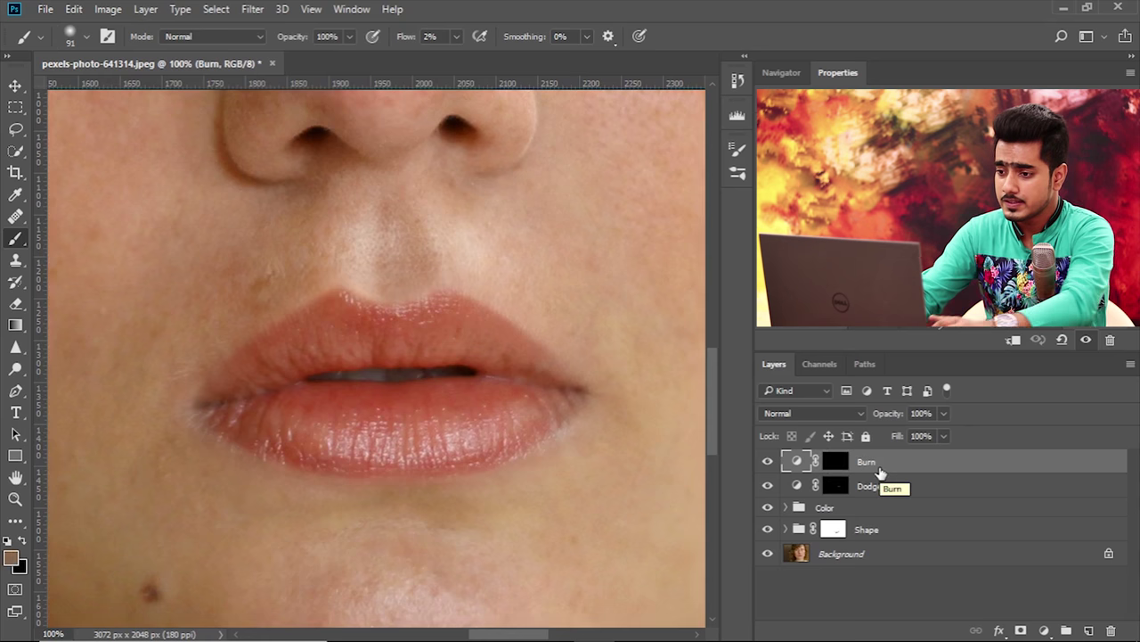
# Paint a shadow beneath the lower lip on the Burn mask with a 52 px soft white brush.
pyautogui.hotkey('ctrl', '+')
pyautogui.moveTo(662, 383); pyautogui.dragTo(637, 267)
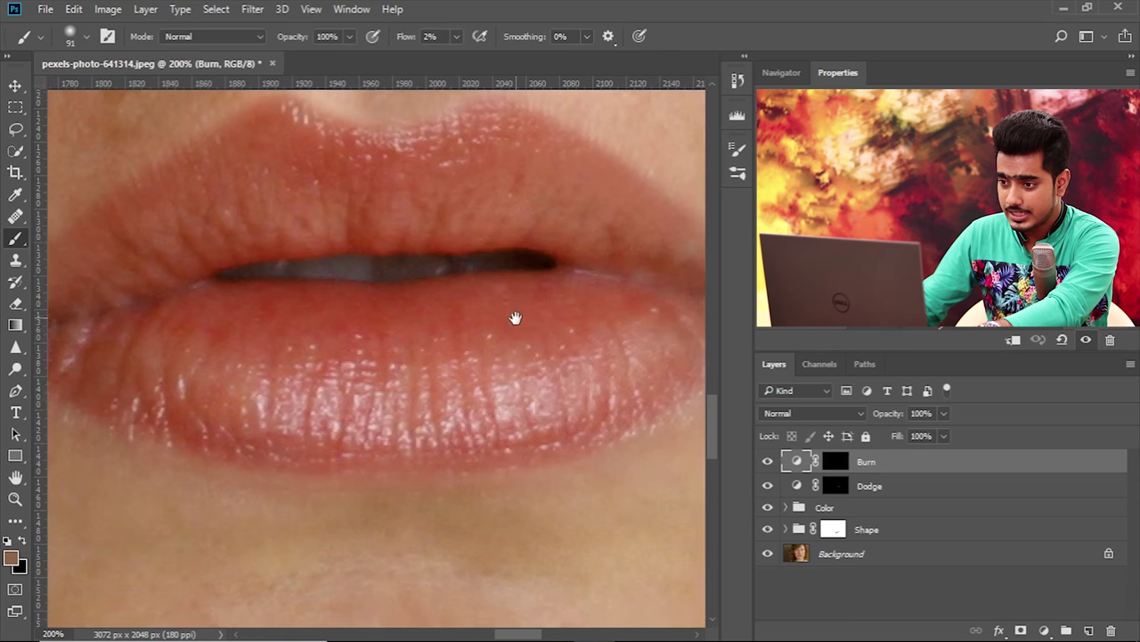
pyautogui.hotkey('ctrl', '-')
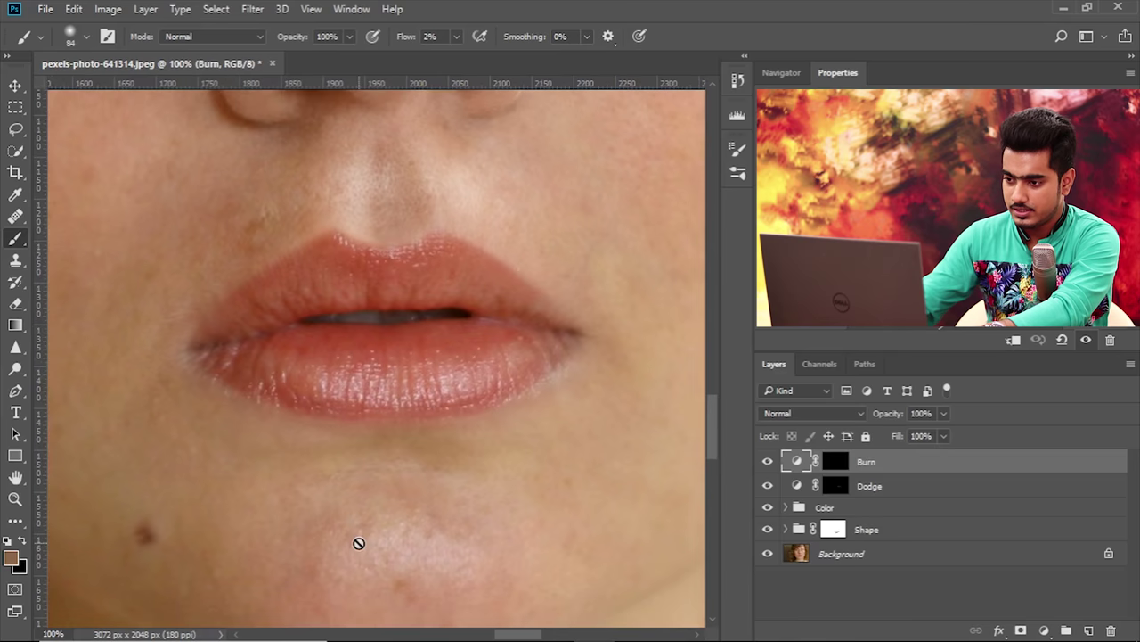
pyautogui.click(835, 461)
pyautogui.press('d')
pyautogui.moveTo(393, 442); pyautogui.dragTo(378, 440)
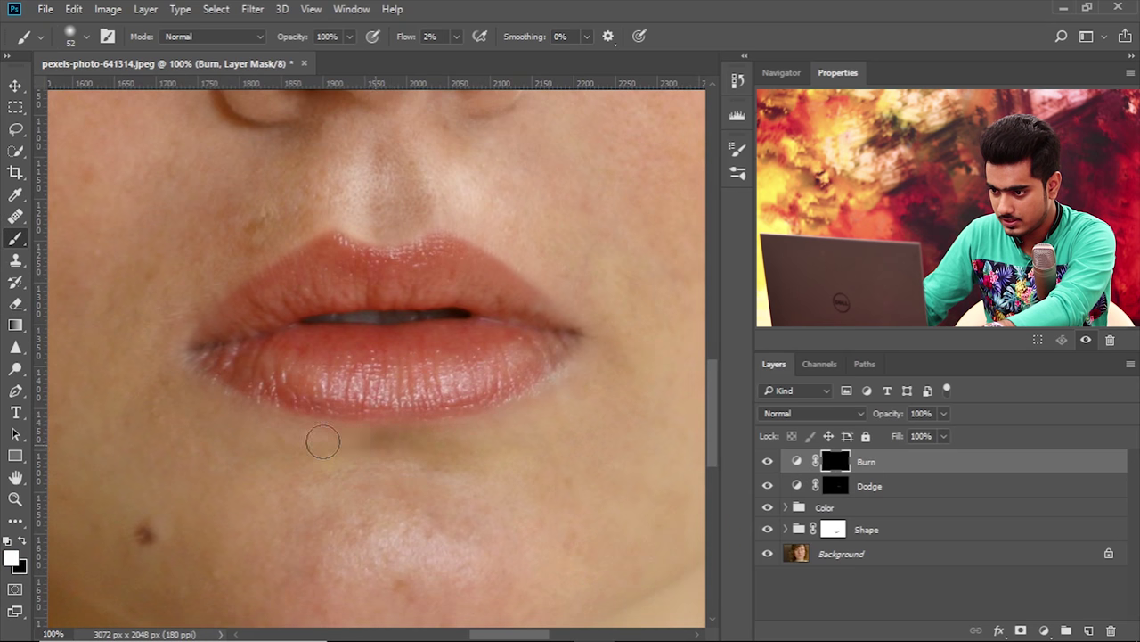
pyautogui.moveTo(284, 424)
pyautogui.mouseDown()
pyautogui.moveTo(502, 425)
pyautogui.moveTo(298, 435)
pyautogui.moveTo(247, 423)
pyautogui.moveTo(353, 442)
pyautogui.moveTo(338, 449)
pyautogui.moveTo(229, 414)
pyautogui.moveTo(277, 441)
pyautogui.moveTo(235, 436)
pyautogui.moveTo(235, 448)
pyautogui.moveTo(284, 473)
pyautogui.moveTo(517, 425)
pyautogui.moveTo(541, 400)
pyautogui.moveTo(473, 426)
pyautogui.moveTo(381, 438)
pyautogui.moveTo(395, 436)
pyautogui.moveTo(284, 431)
pyautogui.moveTo(301, 439)
pyautogui.moveTo(283, 467)
pyautogui.moveTo(543, 451)
pyautogui.moveTo(507, 436)
pyautogui.moveTo(565, 413)
pyautogui.moveTo(446, 456)
pyautogui.moveTo(313, 472)
pyautogui.moveTo(446, 471)
pyautogui.moveTo(320, 473)
pyautogui.moveTo(432, 469)
pyautogui.moveTo(262, 489)
pyautogui.mouseUp()
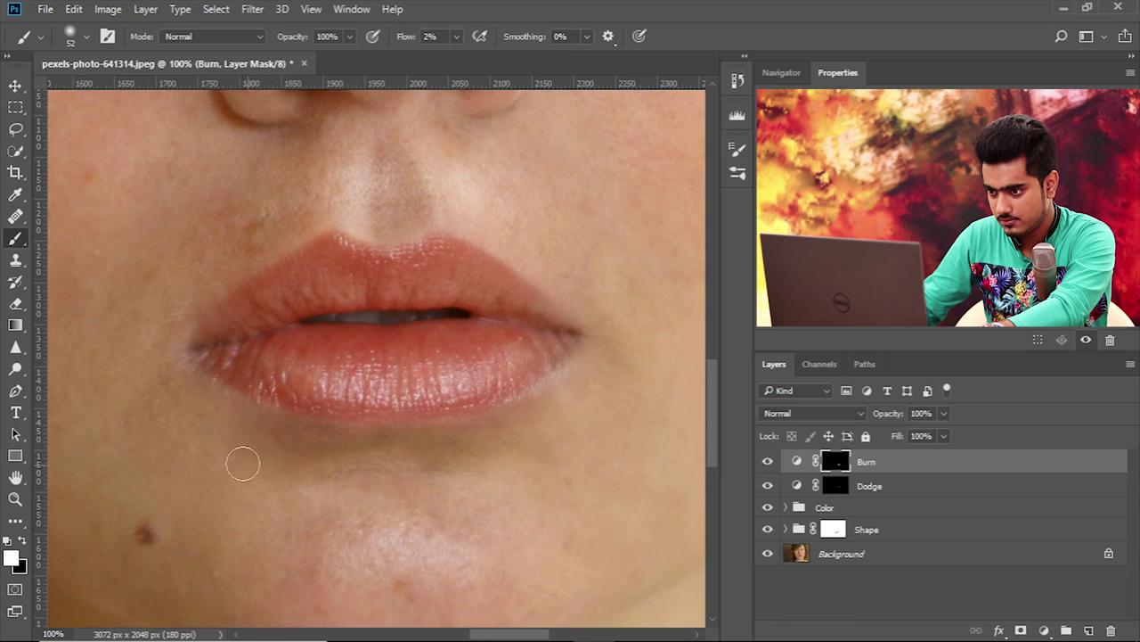
# Even out the painted shadow band directly in the Burn mask view and compare the image with Burn off and on.
pyautogui.keyDown('alt'); pyautogui.click(845, 462); pyautogui.keyUp('alt')
pyautogui.moveTo(329, 436)
pyautogui.mouseDown()
pyautogui.moveTo(397, 451)
pyautogui.moveTo(344, 459)
pyautogui.moveTo(473, 475)
pyautogui.moveTo(431, 454)
pyautogui.moveTo(459, 436)
pyautogui.mouseUp()
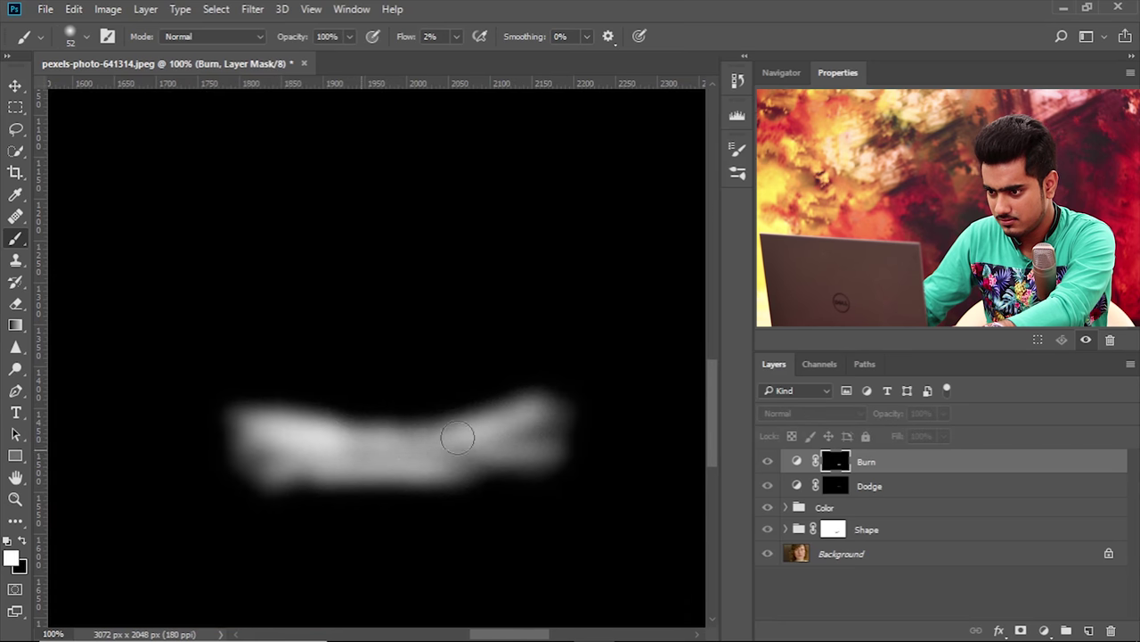
pyautogui.keyDown('alt'); pyautogui.click(837, 470); pyautogui.keyUp('alt')
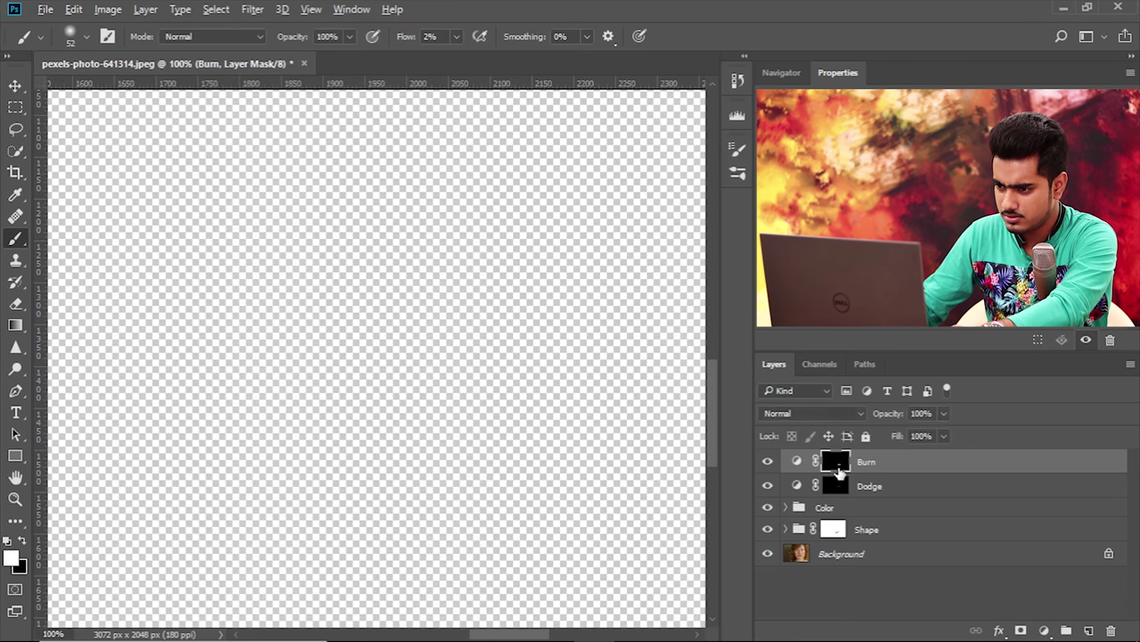
pyautogui.hotkey('ctrl', '-')
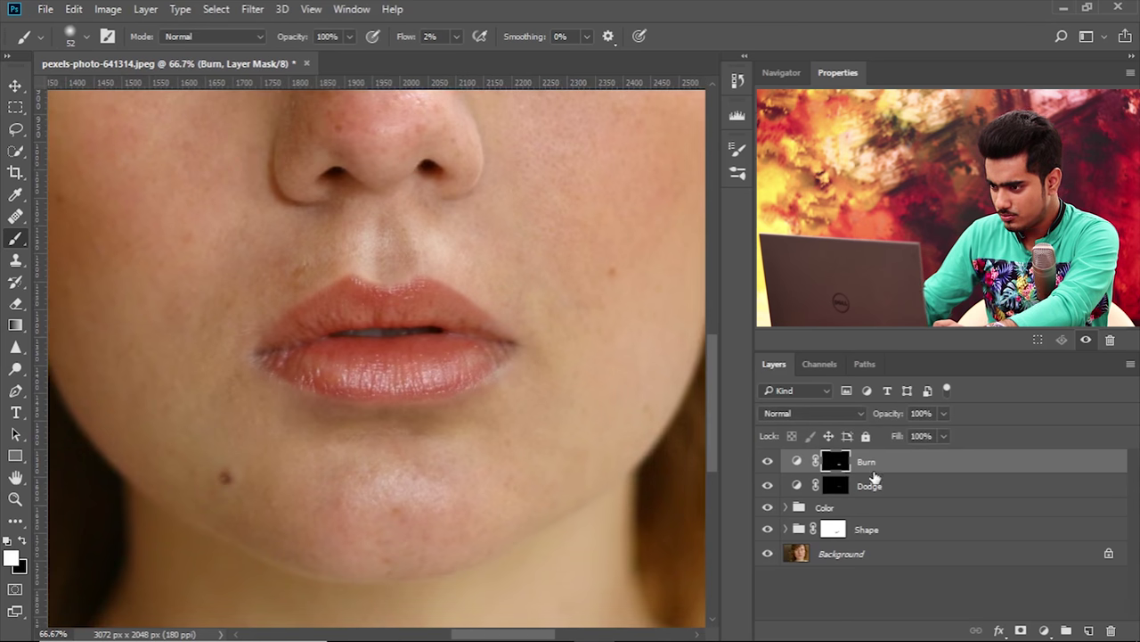
pyautogui.click(766, 462)
pyautogui.click(765, 462)
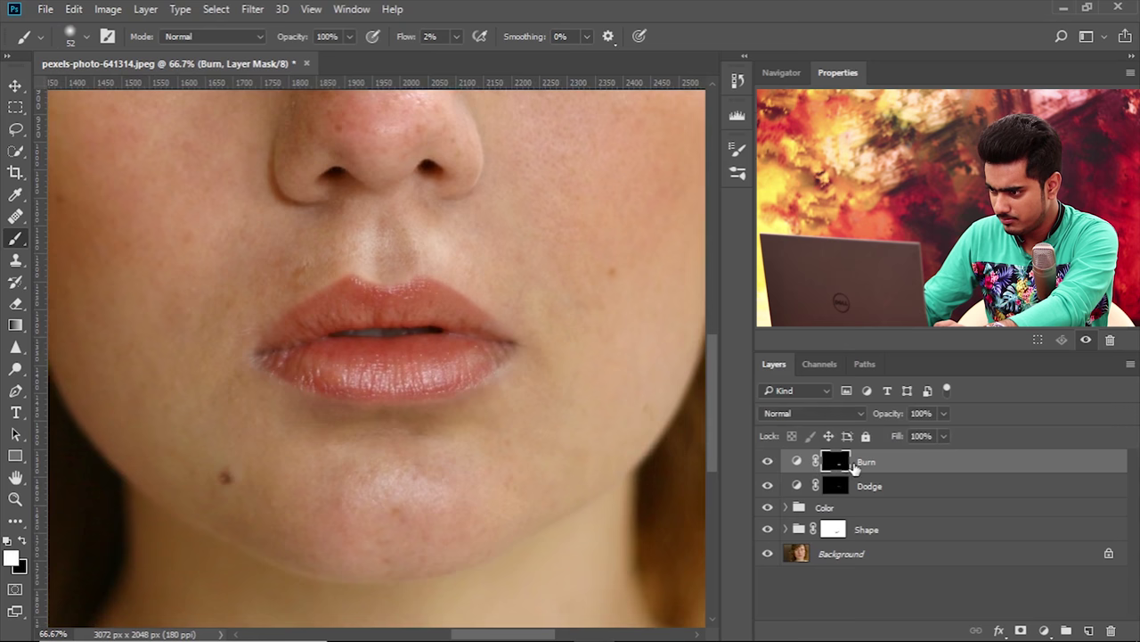
# Feather the Burn mask by 20 px and compare the shadow under the lip with the layer off and on.
pyautogui.keyDown('alt'); pyautogui.click(834, 460); pyautogui.keyUp('alt')
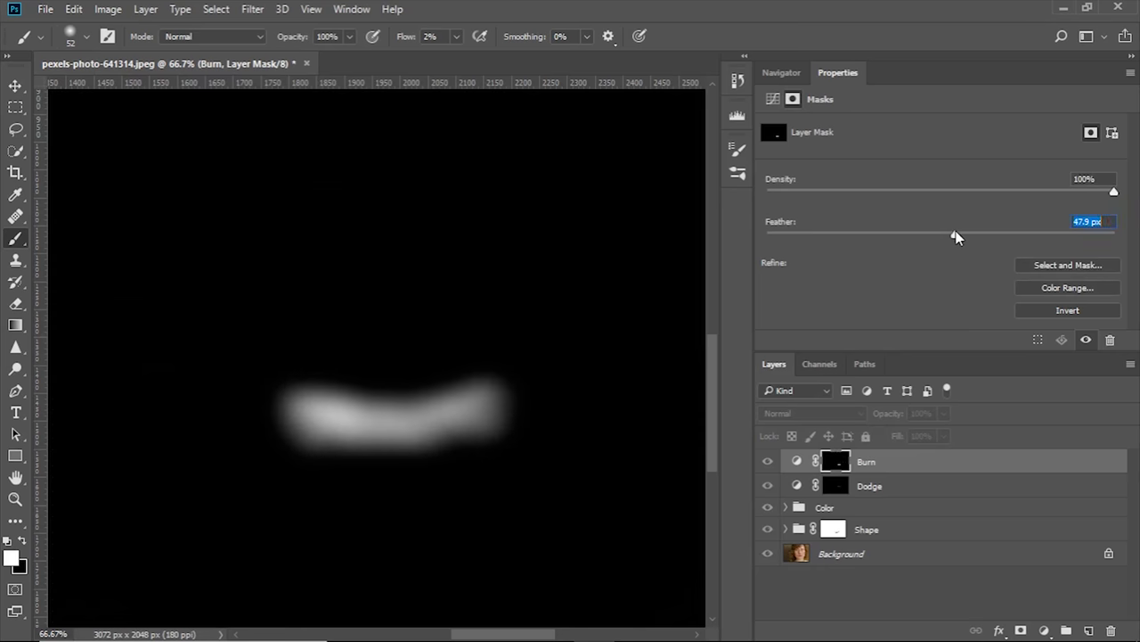
pyautogui.moveTo(940, 237); pyautogui.dragTo(927, 235)
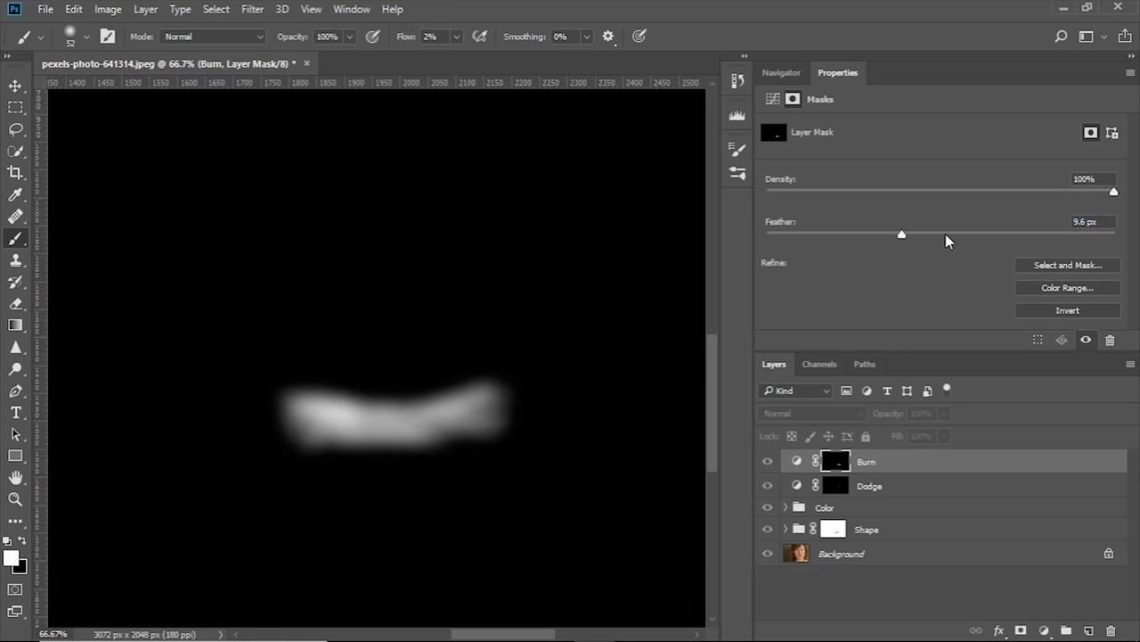
pyautogui.write('20')
pyautogui.press('Return')
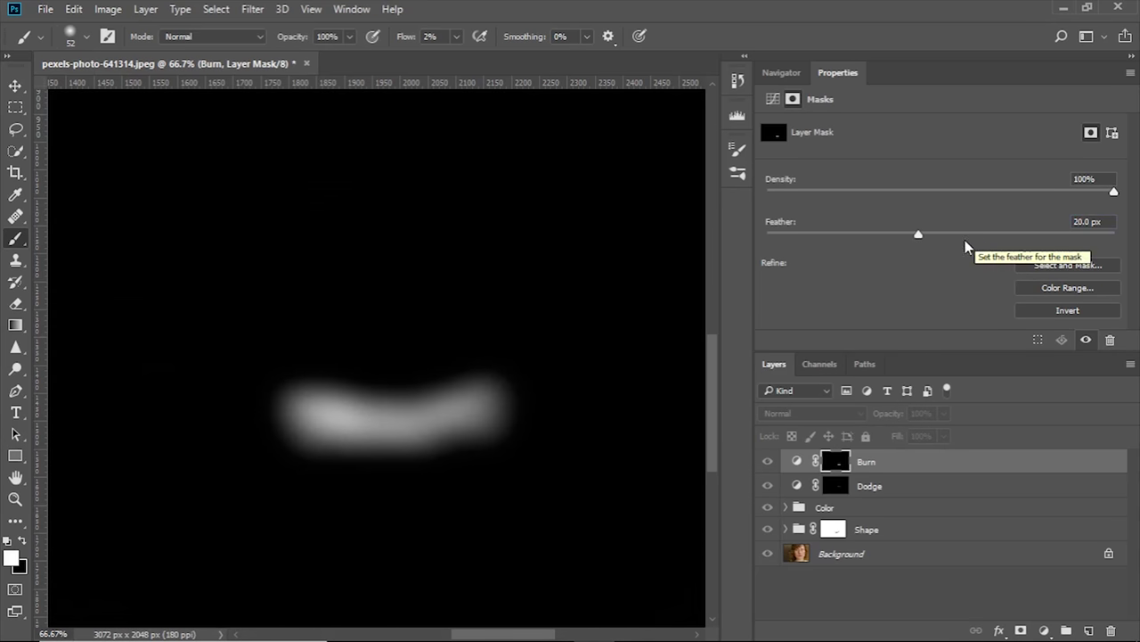
pyautogui.keyDown('alt'); pyautogui.click(836, 463); pyautogui.keyUp('alt')
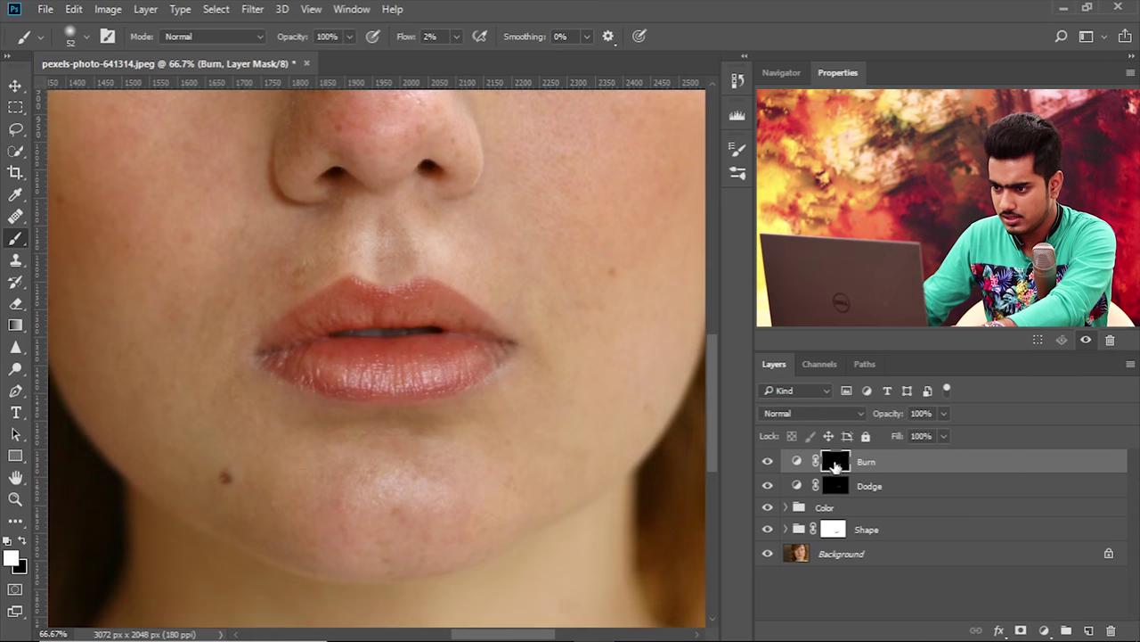
pyautogui.click(767, 462)
pyautogui.click(766, 463)
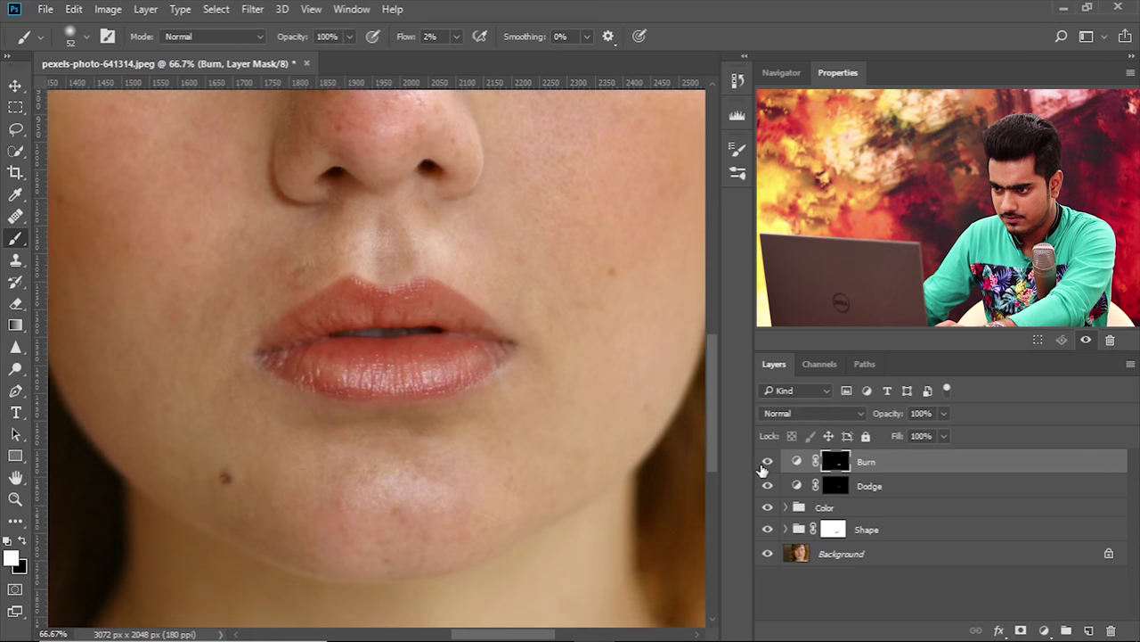
# Reduce the Burn layer's opacity to 73%.
pyautogui.click(943, 414)
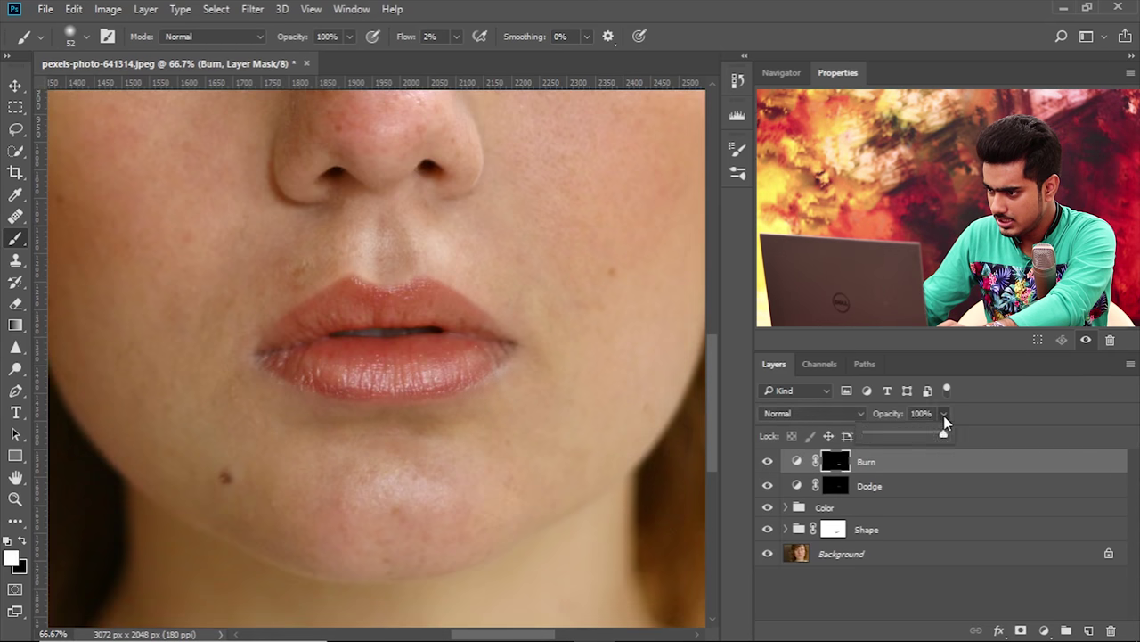
pyautogui.click(870, 434)
pyautogui.moveTo(900, 434); pyautogui.dragTo(919, 434)
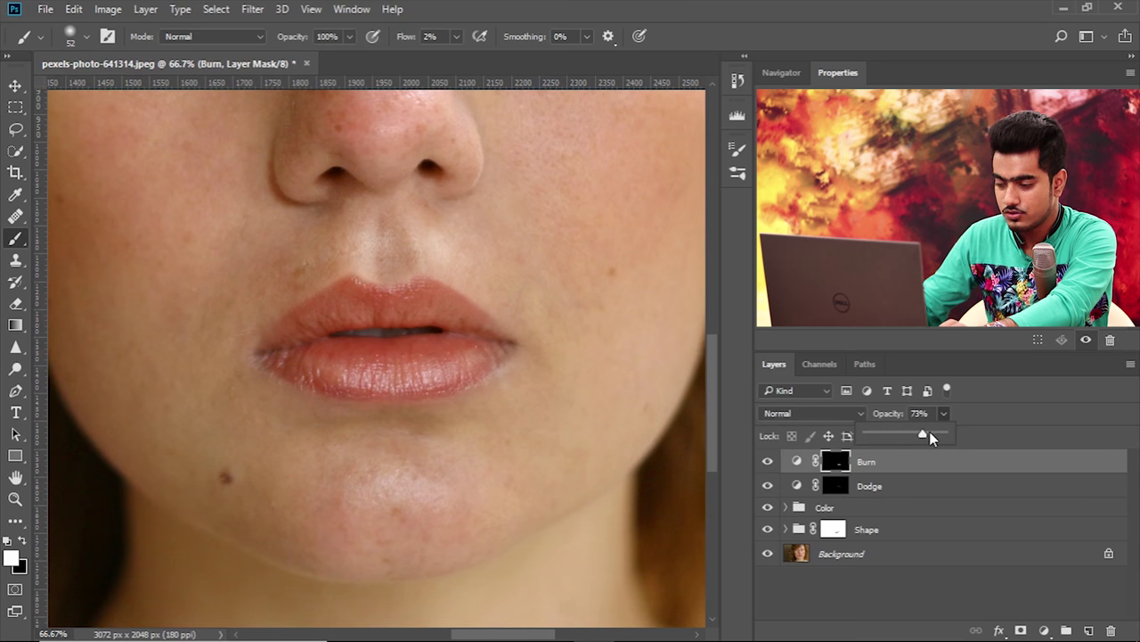
pyautogui.press('Return')
# Compare the whole face with the Burn layer hidden and shown at 33.3% zoom.
pyautogui.hotkey('ctrl', '-')
pyautogui.hotkey('ctrl', '-')
pyautogui.hotkey('ctrl', '-')
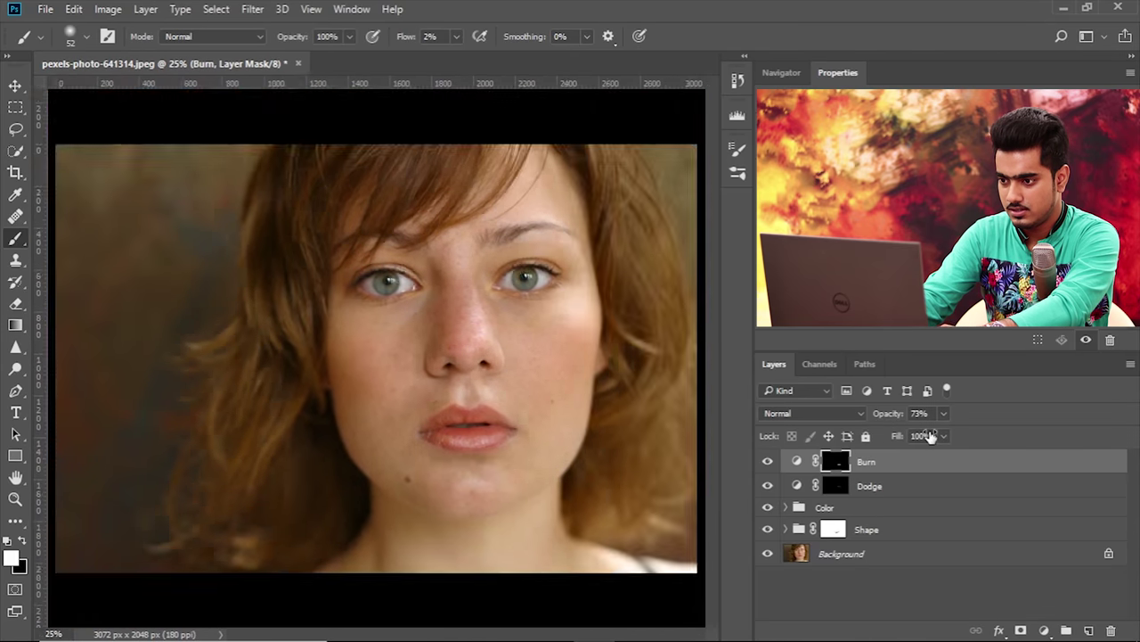
pyautogui.hotkey('ctrl', '+')
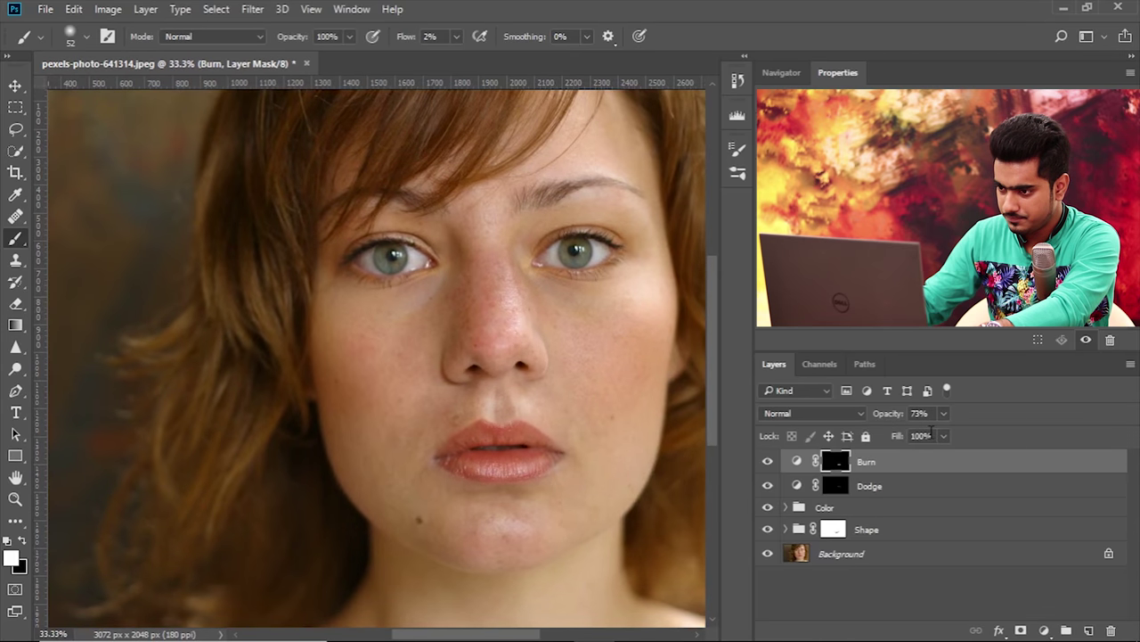
pyautogui.moveTo(489, 330); pyautogui.dragTo(405, 304)
pyautogui.click(766, 462)
pyautogui.click(766, 462)
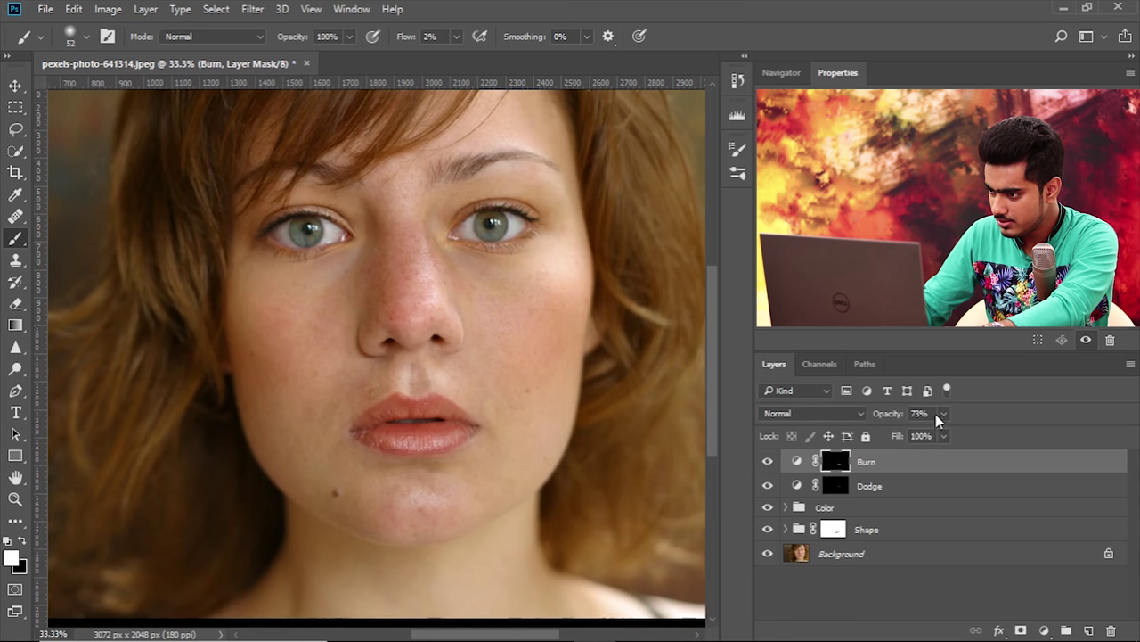
# Set the Burn layer's opacity to 80%.
pyautogui.moveTo(948, 430); pyautogui.dragTo(951, 431)
pyautogui.write('80')
pyautogui.press('Return')
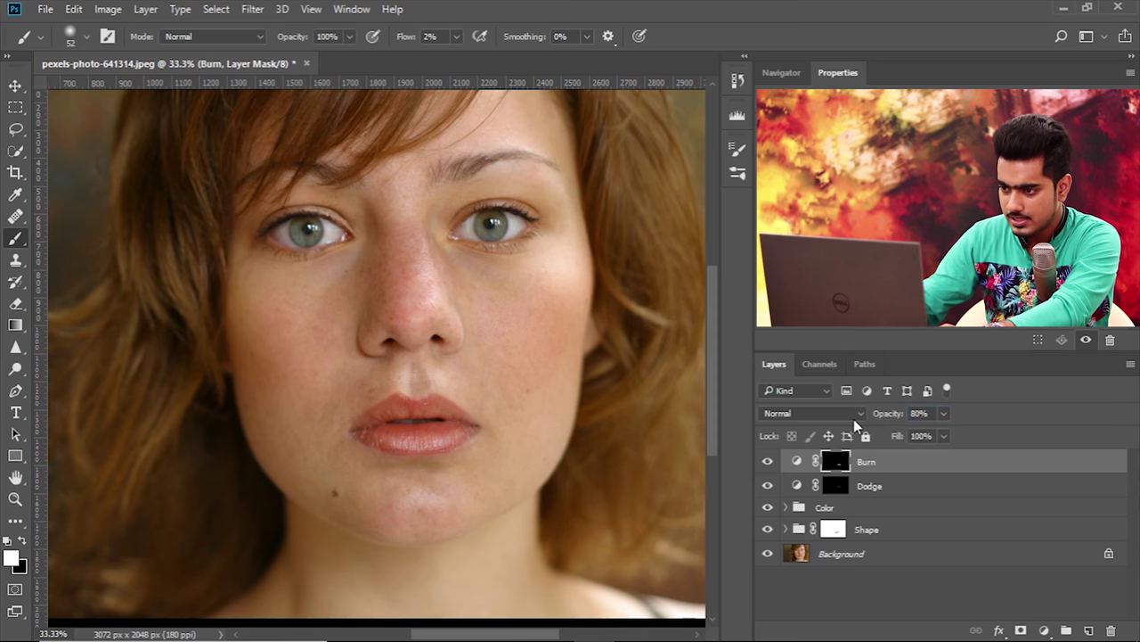
# Group the Burn and Dodge layers and name the group Dodge and Burn.
pyautogui.keyDown('shift'); pyautogui.click(895, 489); pyautogui.keyUp('shift')
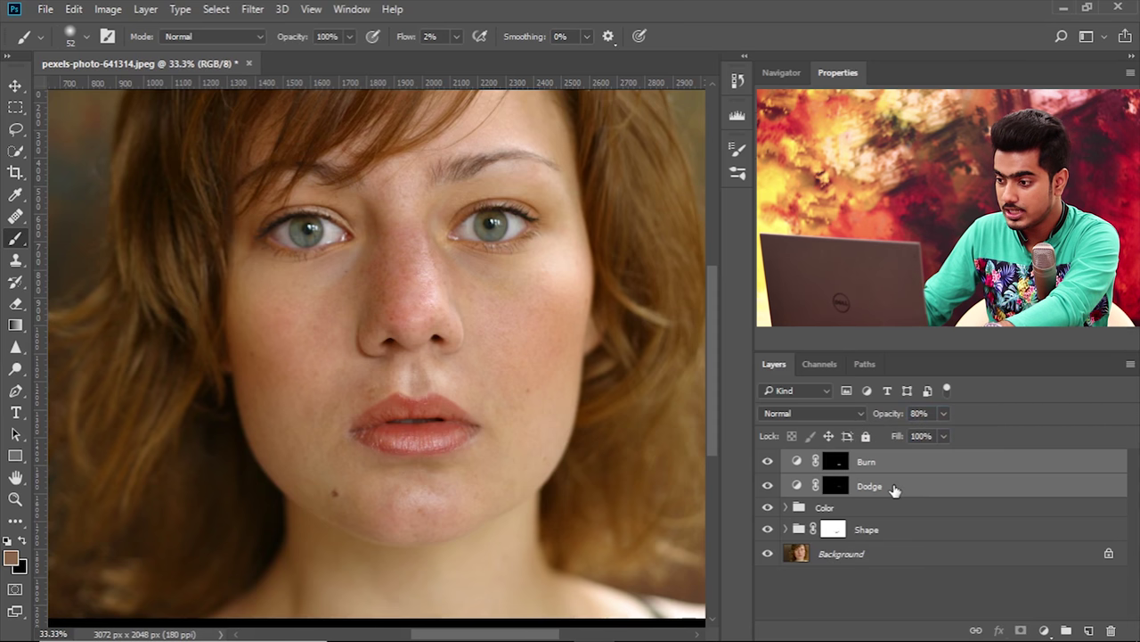
pyautogui.hotkey('ctrl', 'g')
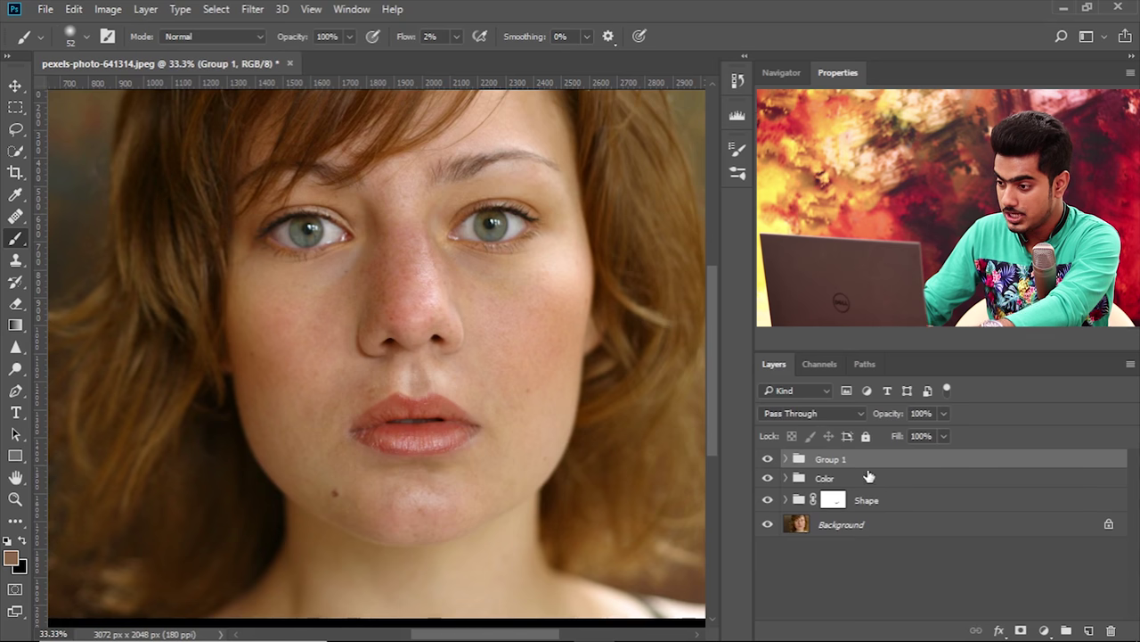
pyautogui.doubleClick(829, 459)
pyautogui.write('D')
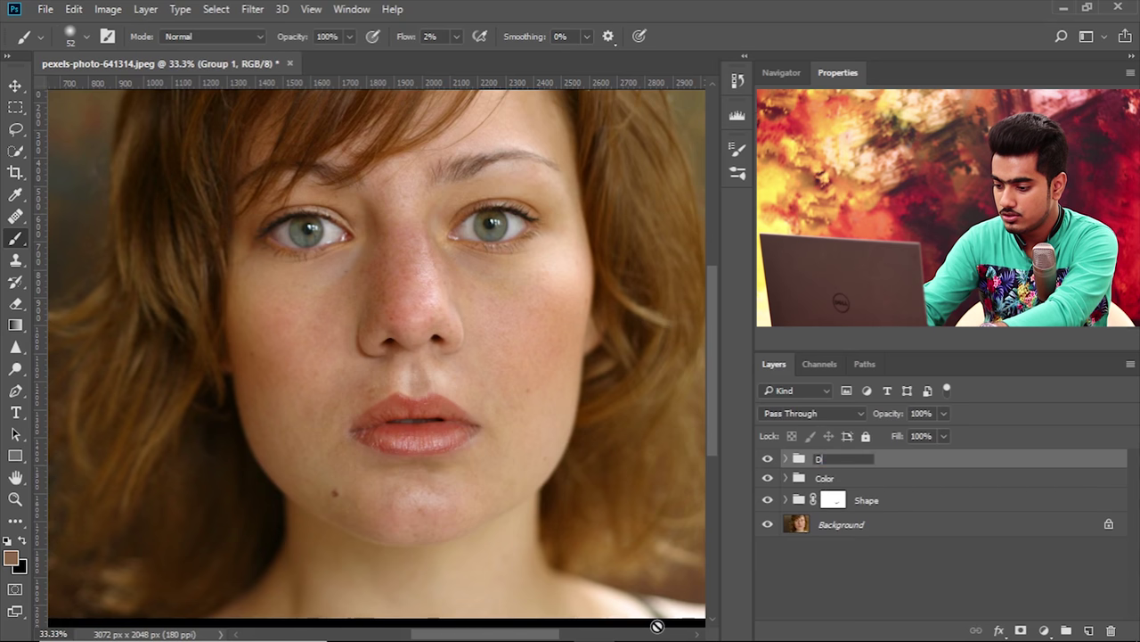
pyautogui.write('odge and Burn')
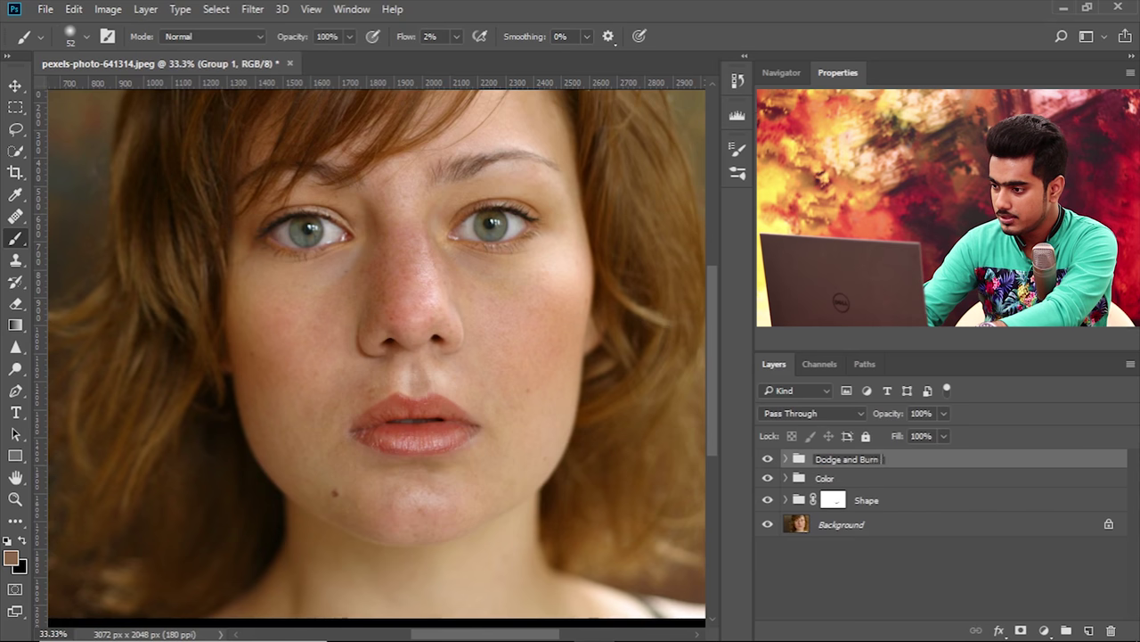
pyautogui.press('Return')
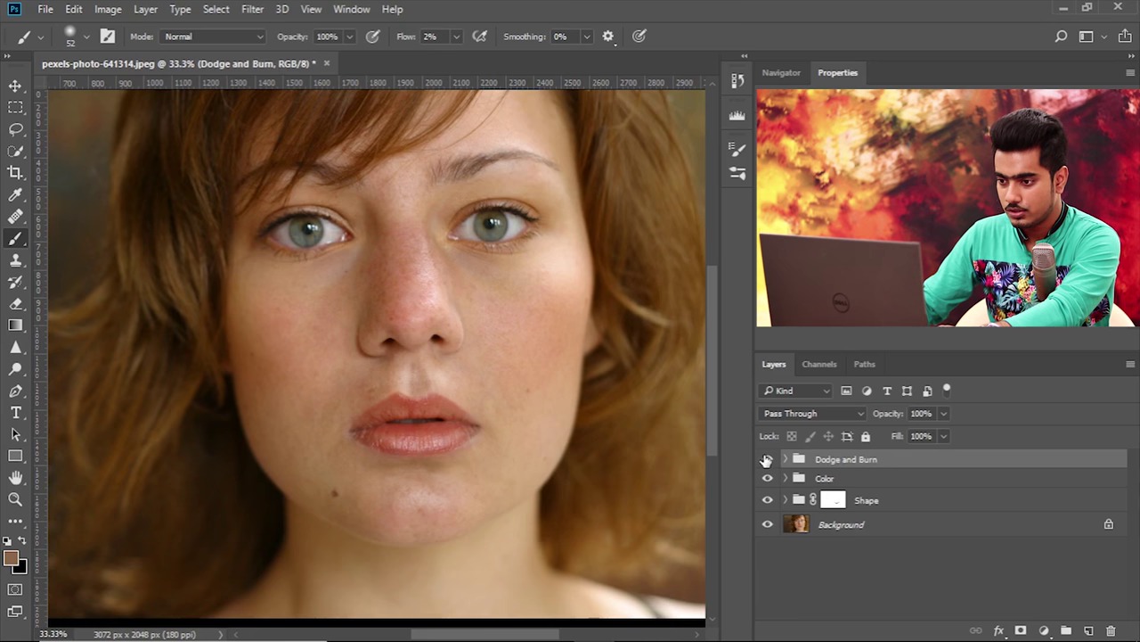